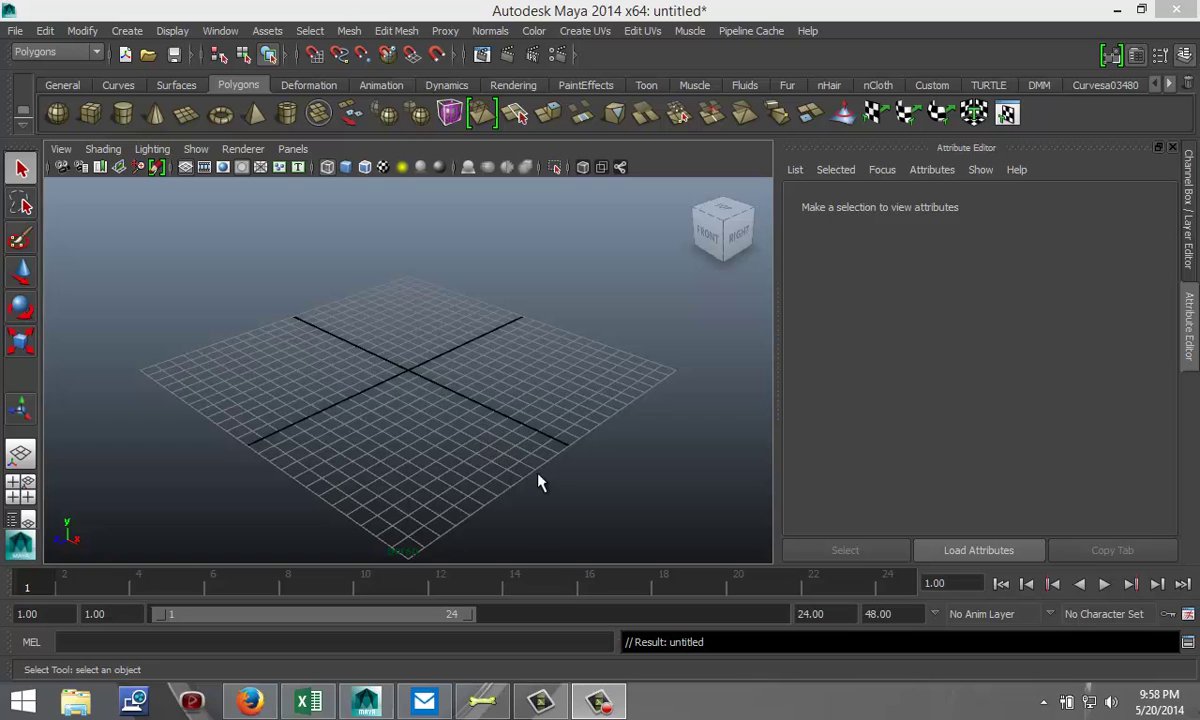
Create a polygon pipe at the grid's centre with about 5.07 radius, 22.24 height and 0.5 thickness, and display it shaded.
{"action": "mouse_move", "coordinate": [557, 477]}
{"action": "left_mouse_down", "text": "alt"}
{"action": "mouse_move", "coordinate": [560, 442]}
{"action": "mouse_move", "coordinate": [547, 481]}
{"action": "left_mouse_up", "text": "alt"}
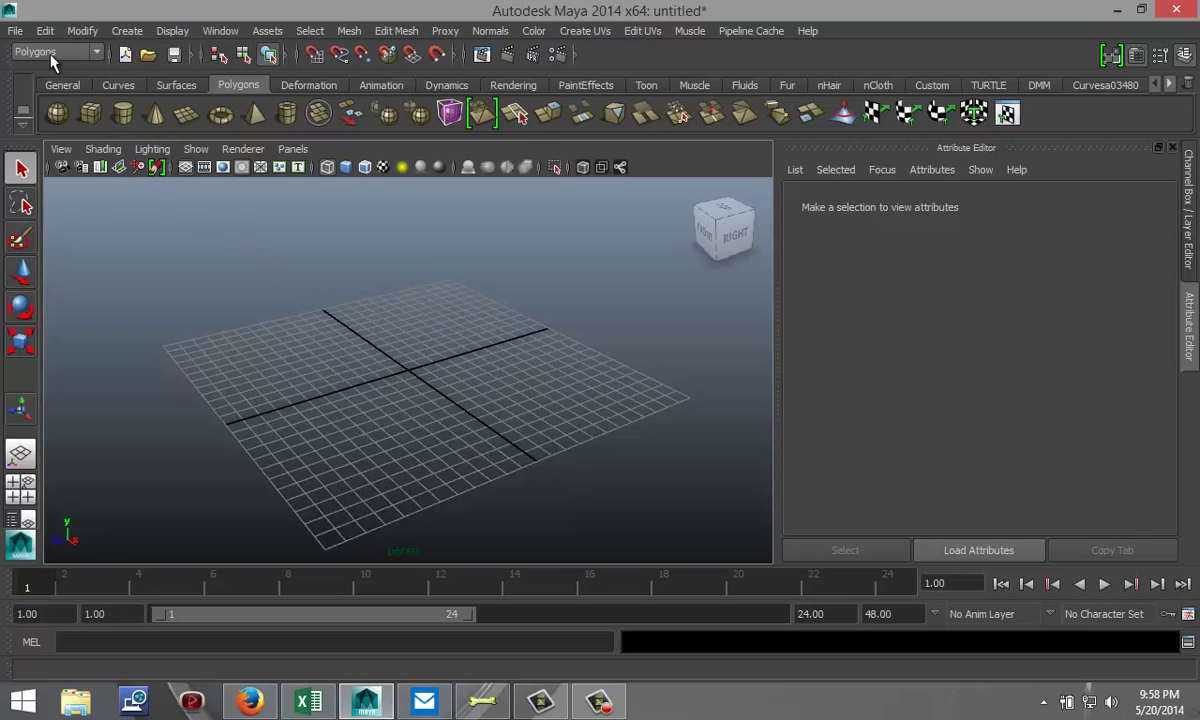
{"action": "left_click", "coordinate": [288, 116]}
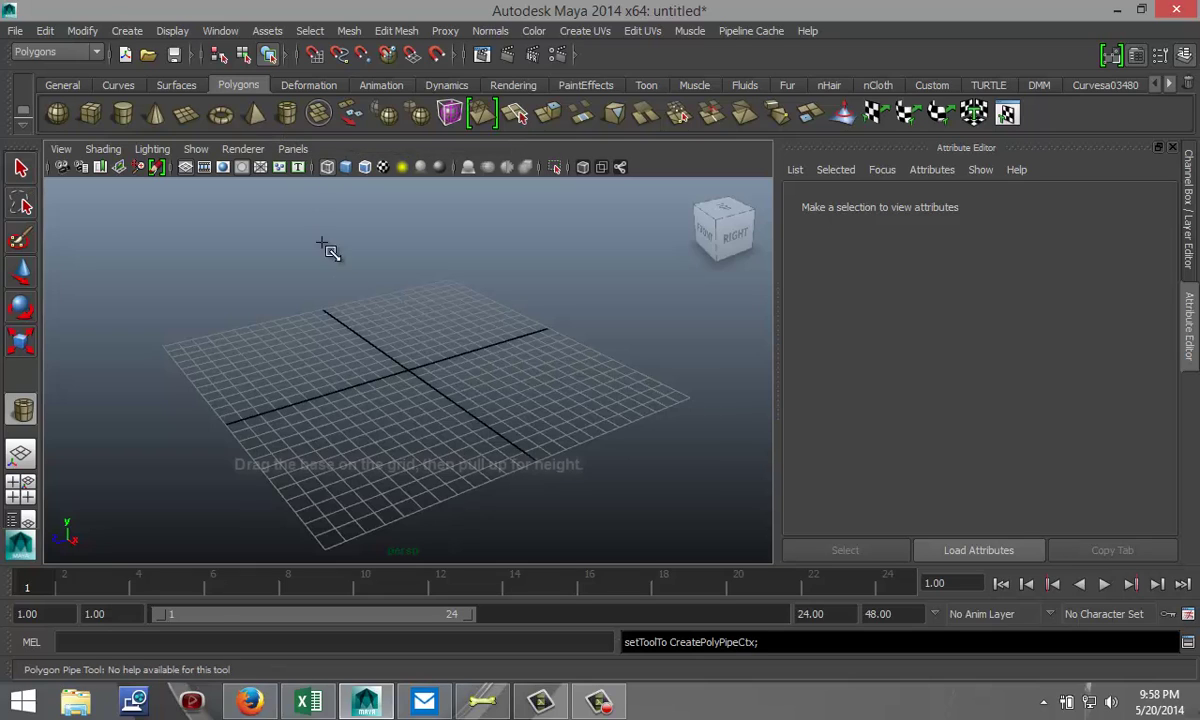
{"action": "left_click_drag", "start_coordinate": [418, 380], "coordinate": [455, 197]}
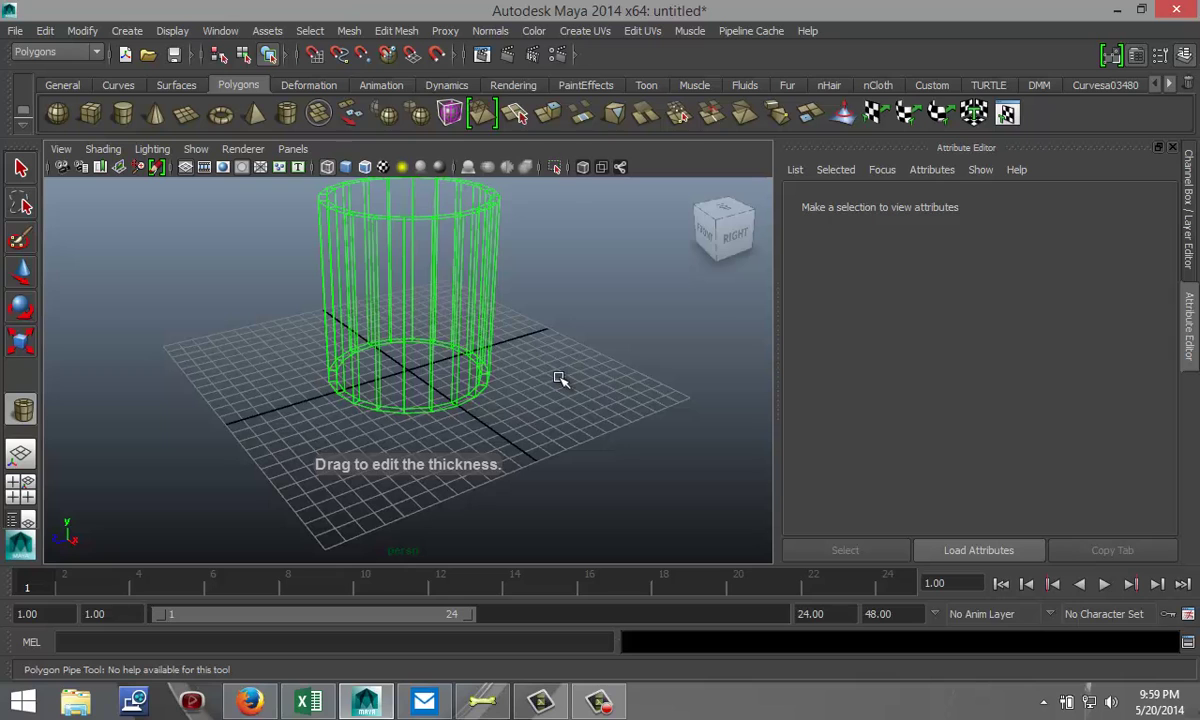
{"action": "key", "text": "5"}
{"action": "mouse_move", "coordinate": [549, 335]}
{"action": "left_mouse_down", "text": "alt"}
{"action": "mouse_move", "coordinate": [563, 419]}
{"action": "mouse_move", "coordinate": [584, 439]}
{"action": "mouse_move", "coordinate": [557, 423]}
{"action": "mouse_move", "coordinate": [563, 431]}
{"action": "mouse_move", "coordinate": [552, 407]}
{"action": "mouse_move", "coordinate": [595, 418]}
{"action": "mouse_move", "coordinate": [558, 416]}
{"action": "left_mouse_up", "text": "alt"}
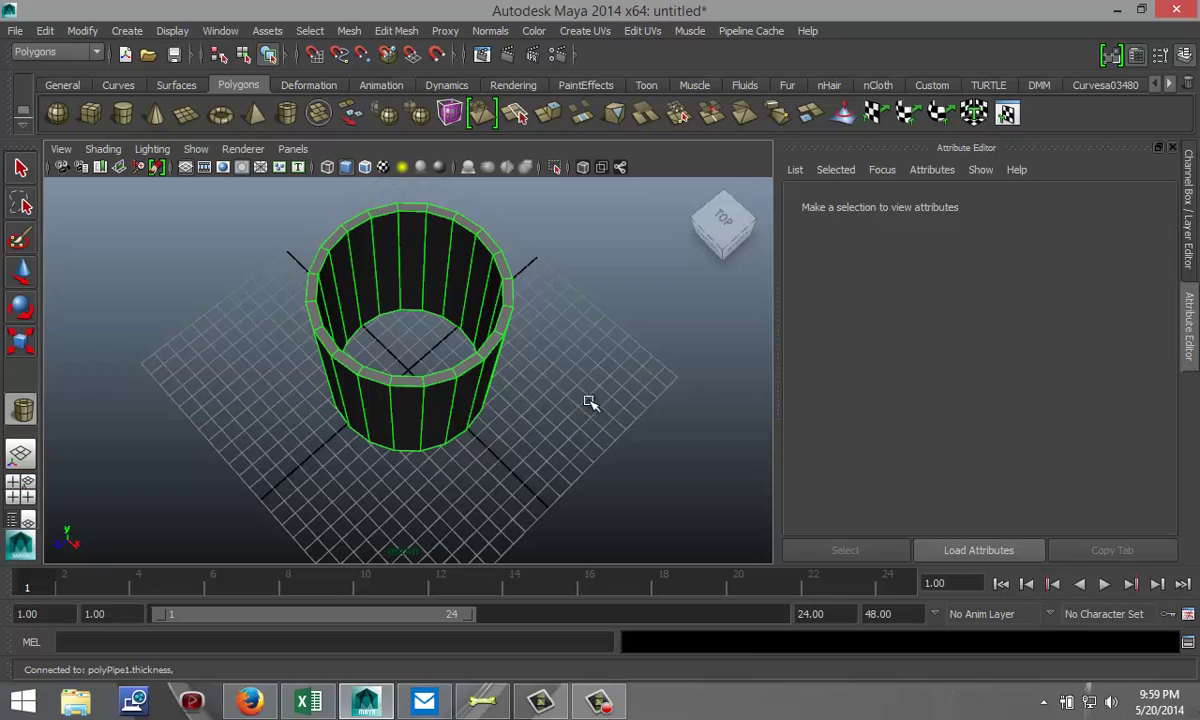
{"action": "key", "text": "q"}
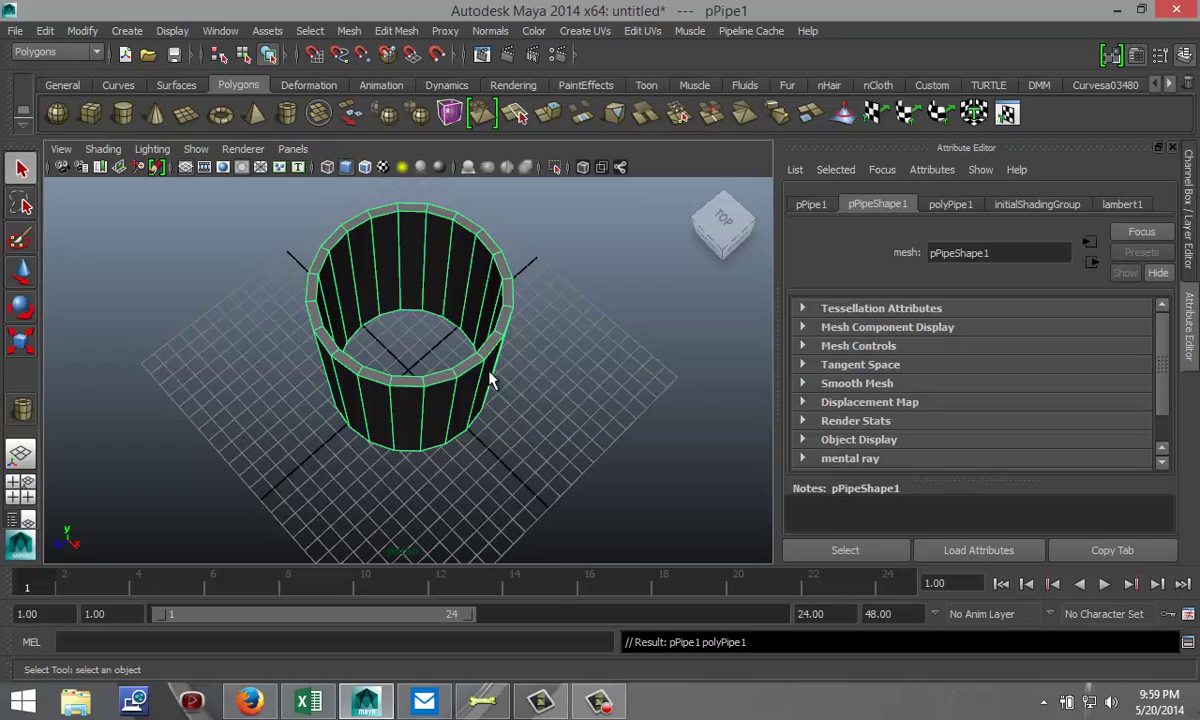
Set the pipe's axis subdivisions to 40.
{"action": "left_click", "coordinate": [955, 206]}
{"action": "left_click", "coordinate": [968, 401]}
{"action": "type", "text": "40"}
{"action": "key", "text": "Return"}
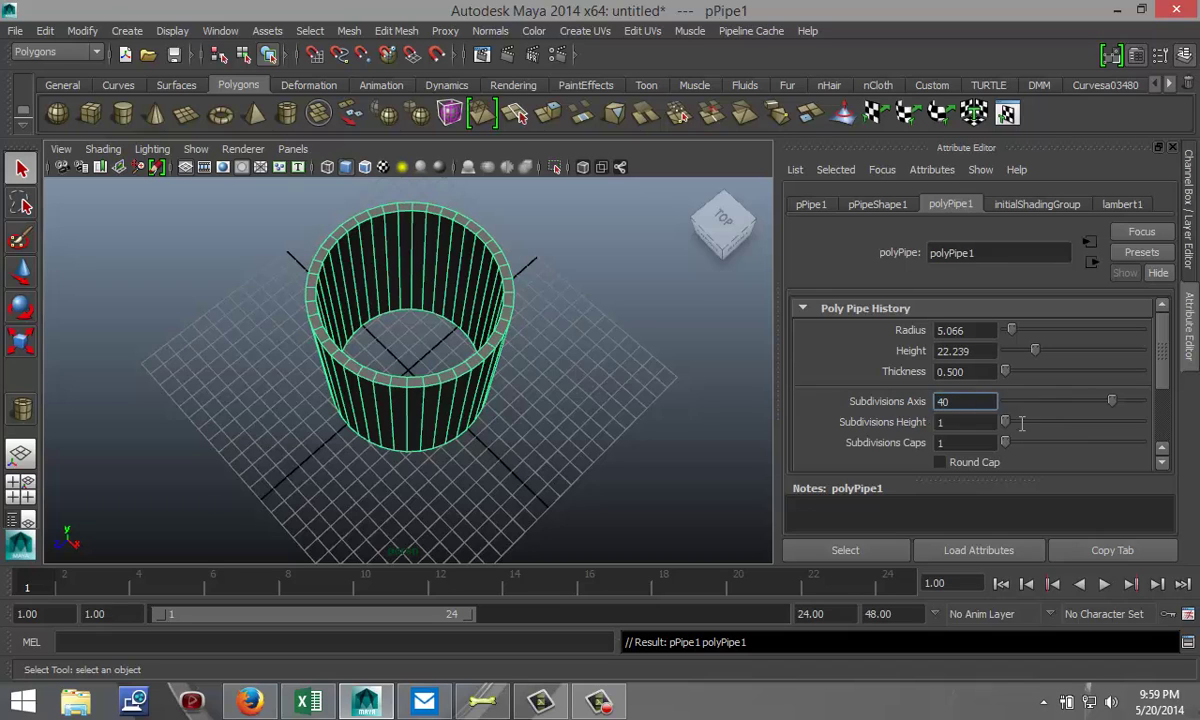
Lay the pipe on its side by setting its X rotation to 90 degrees.
{"action": "left_click_drag", "start_coordinate": [545, 385], "coordinate": [500, 318], "text": "alt"}
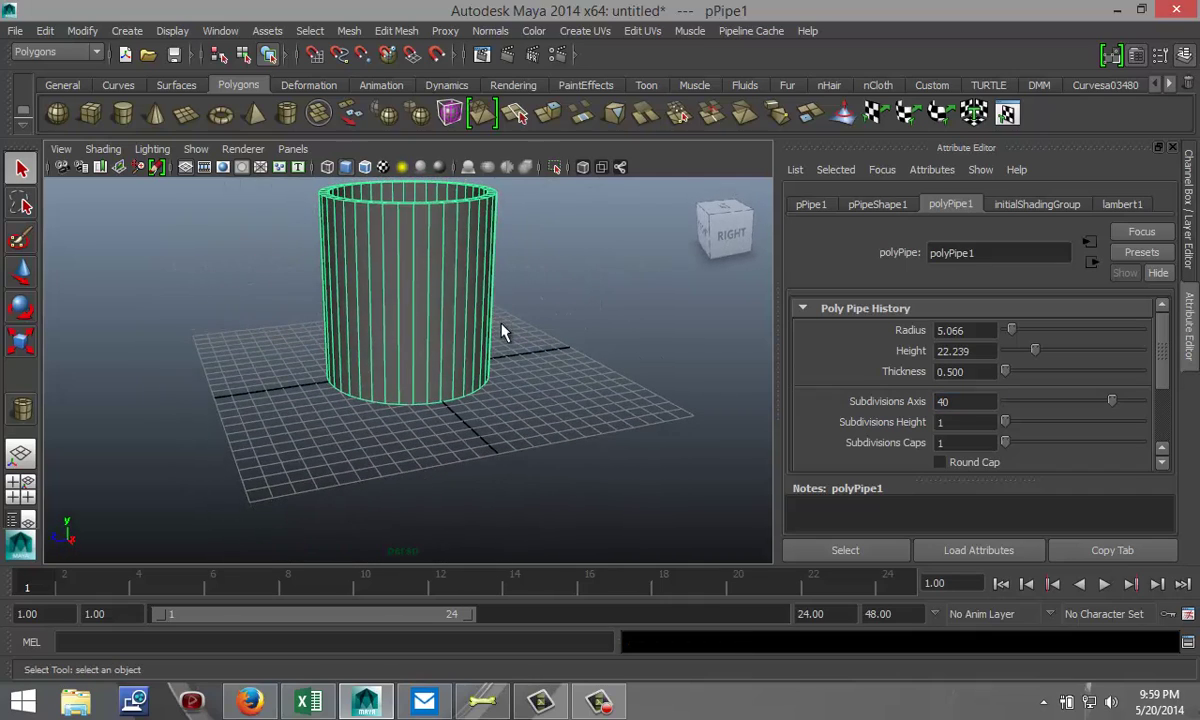
{"action": "key", "text": "e"}
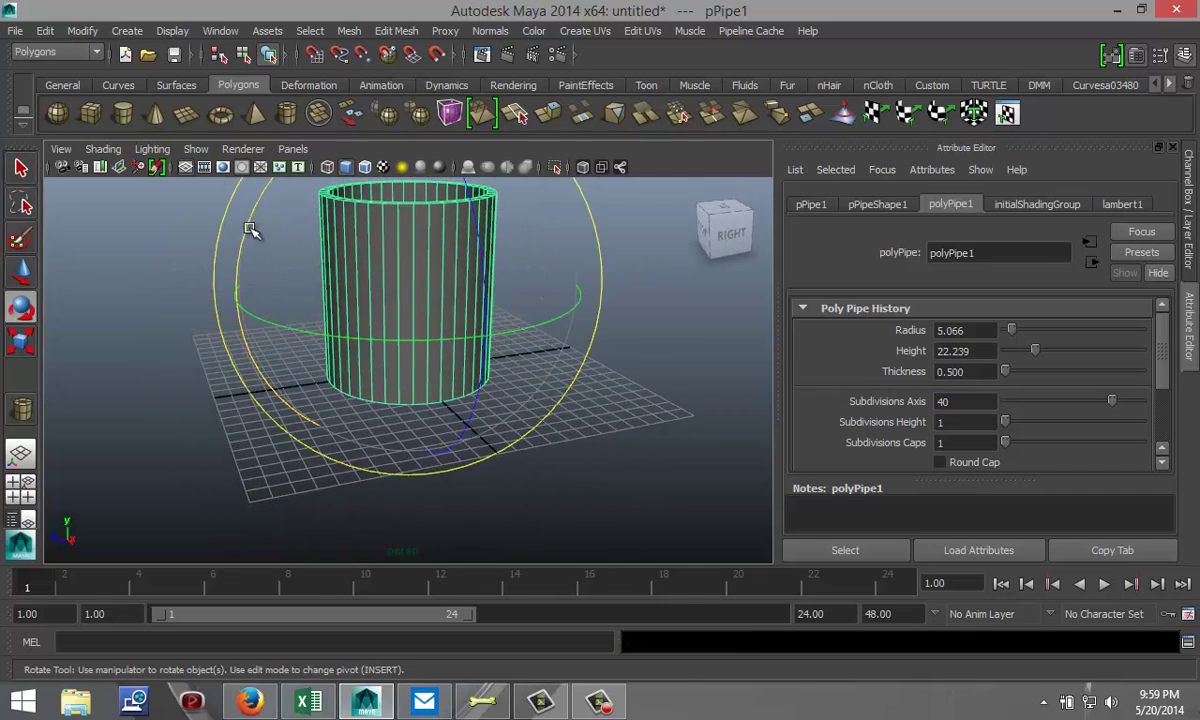
{"action": "left_click_drag", "start_coordinate": [250, 220], "coordinate": [487, 470]}
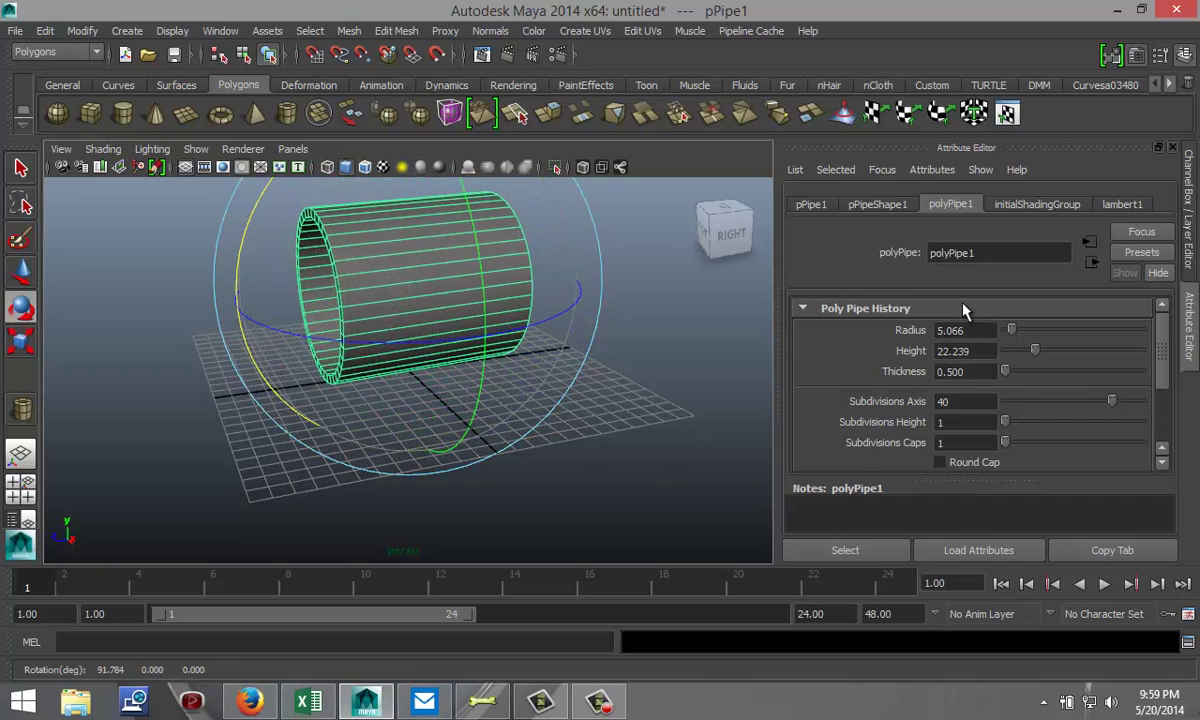
{"action": "left_click", "coordinate": [885, 205]}
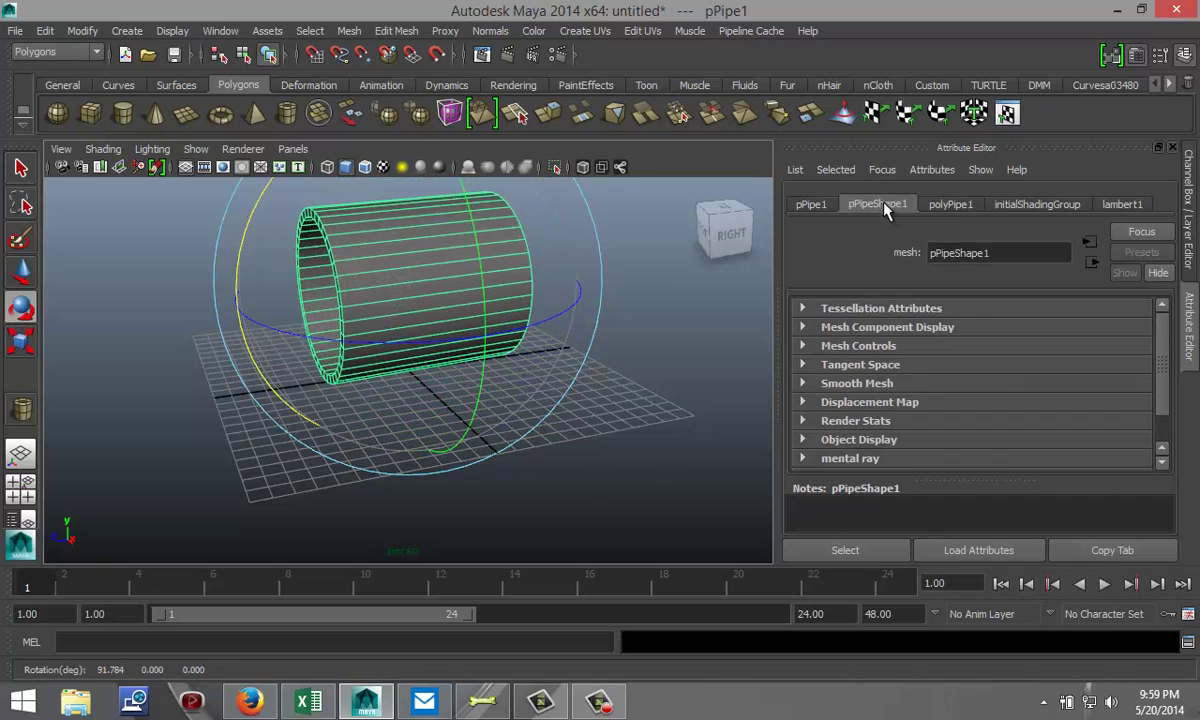
{"action": "left_click", "coordinate": [811, 205]}
{"action": "left_click_drag", "start_coordinate": [990, 353], "coordinate": [868, 347]}
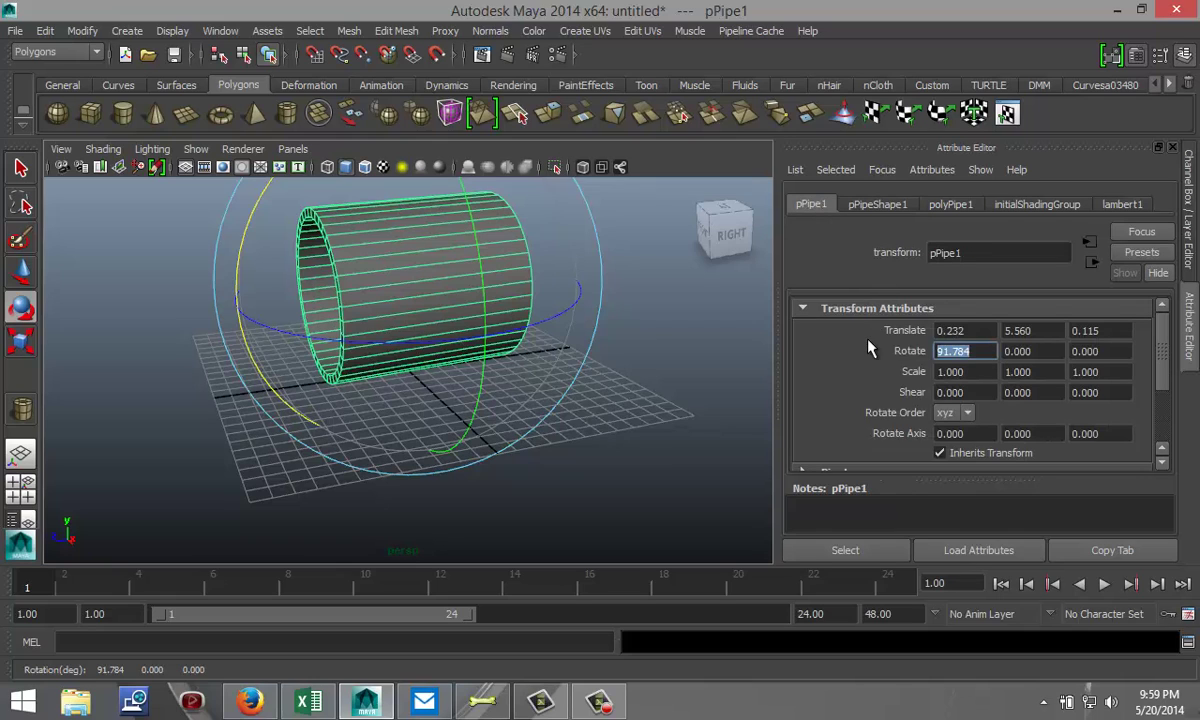
{"action": "type", "text": "90"}
{"action": "key", "text": "Return"}
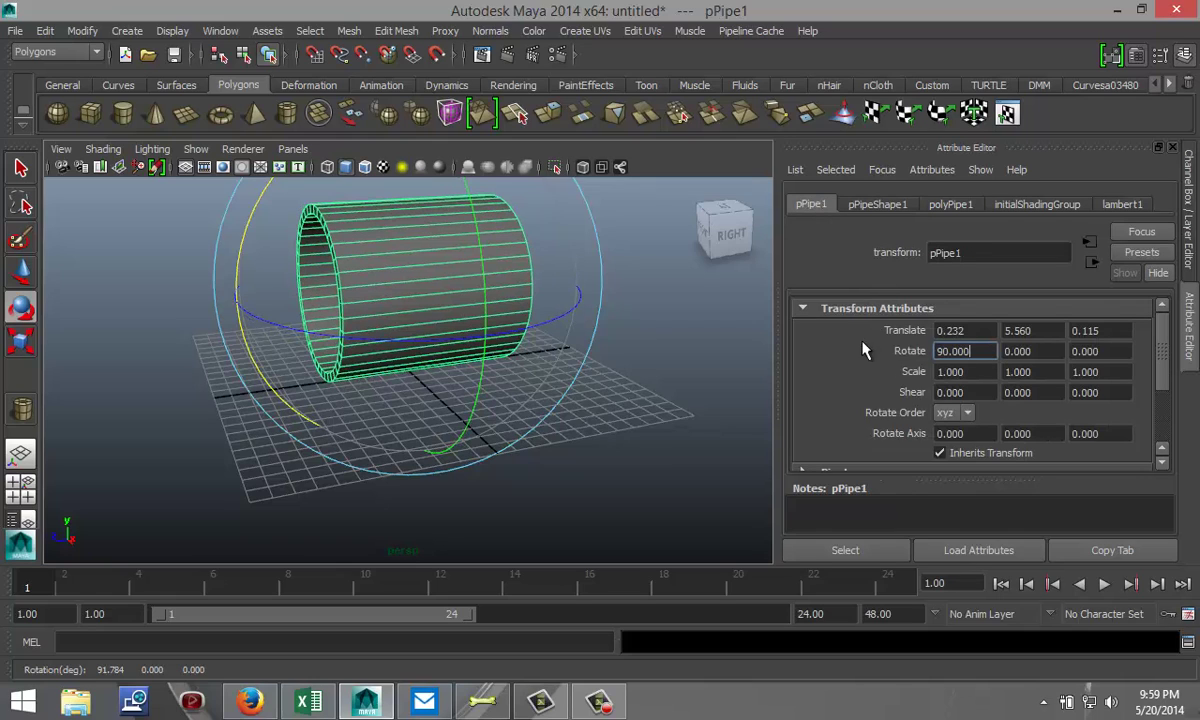
Insert an edge loop around the pipe close to its front end.
{"action": "left_click_drag", "start_coordinate": [643, 423], "coordinate": [611, 447], "text": "alt"}
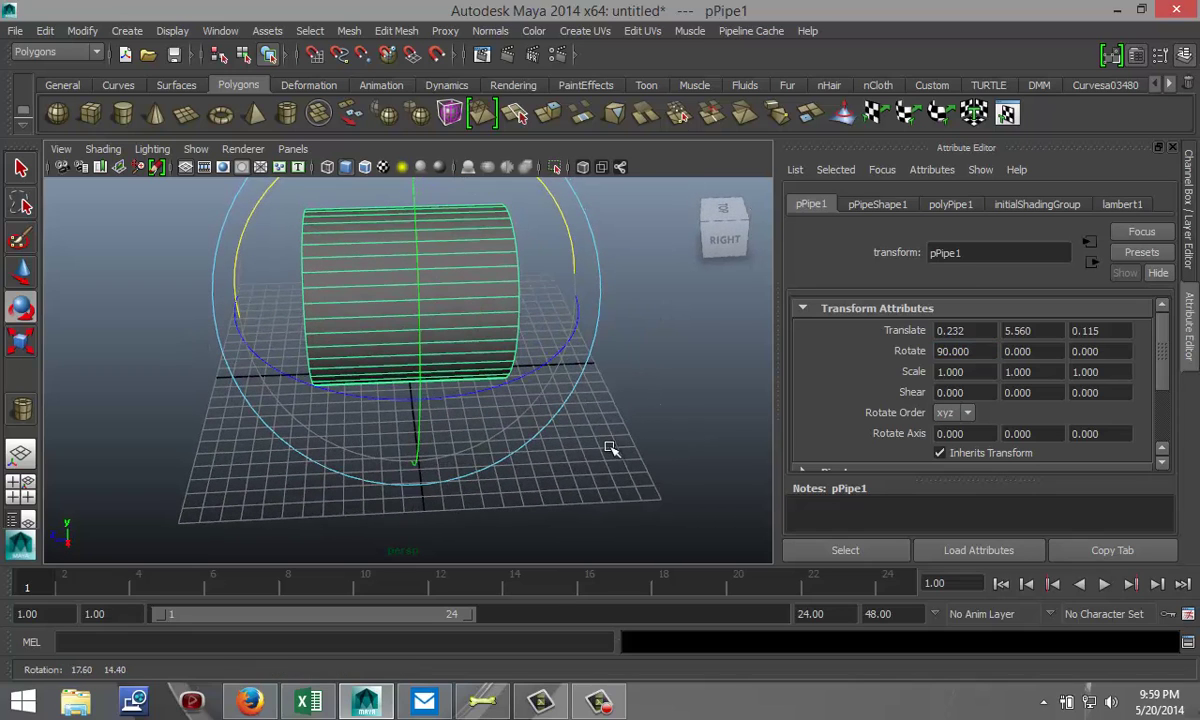
{"action": "left_click", "coordinate": [396, 30]}
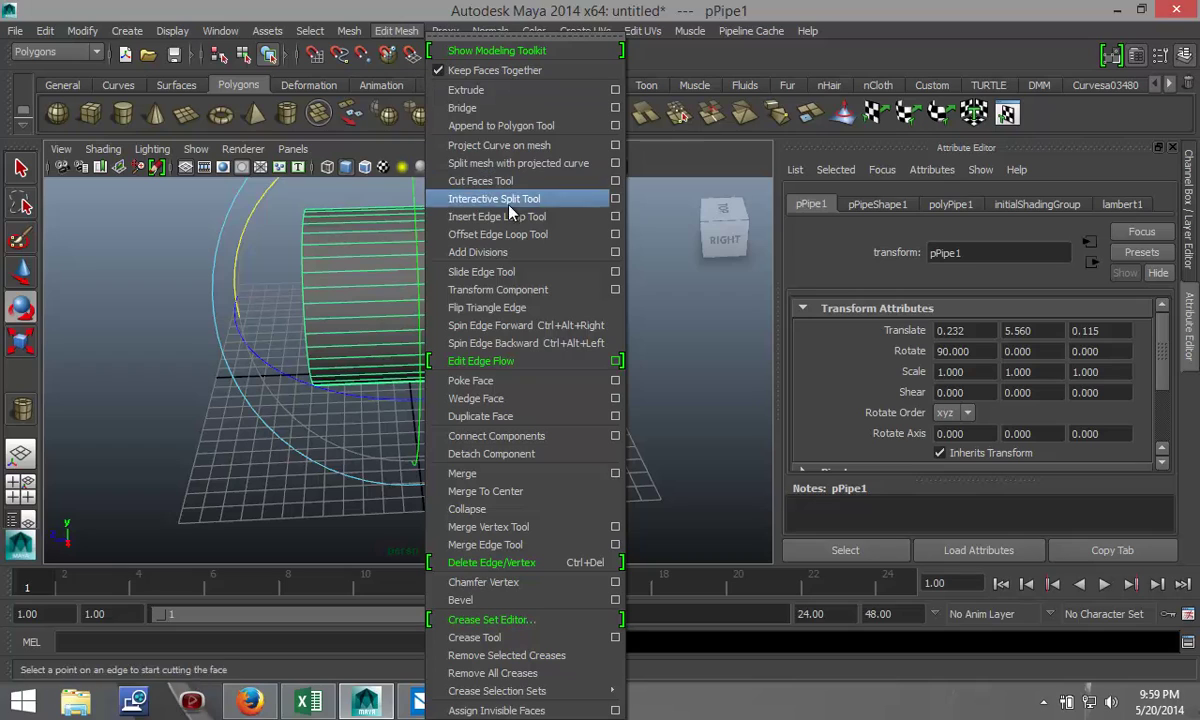
{"action": "left_click", "coordinate": [480, 216]}
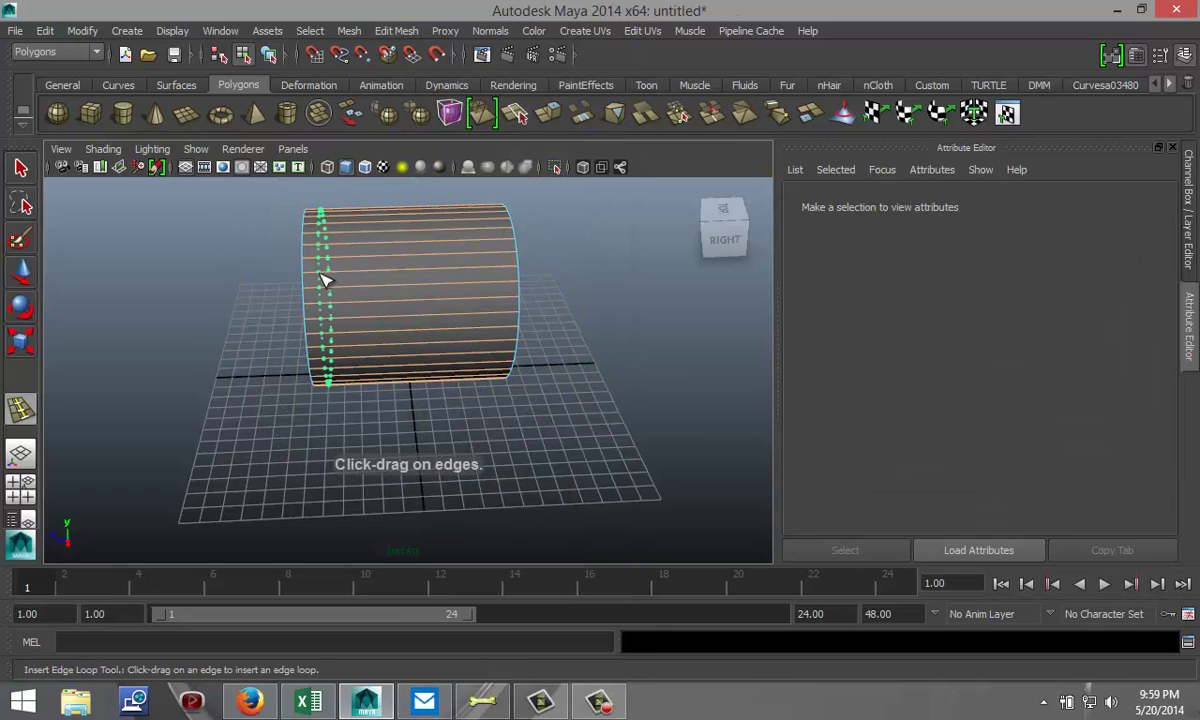
{"action": "left_click_drag", "start_coordinate": [325, 280], "coordinate": [328, 289]}
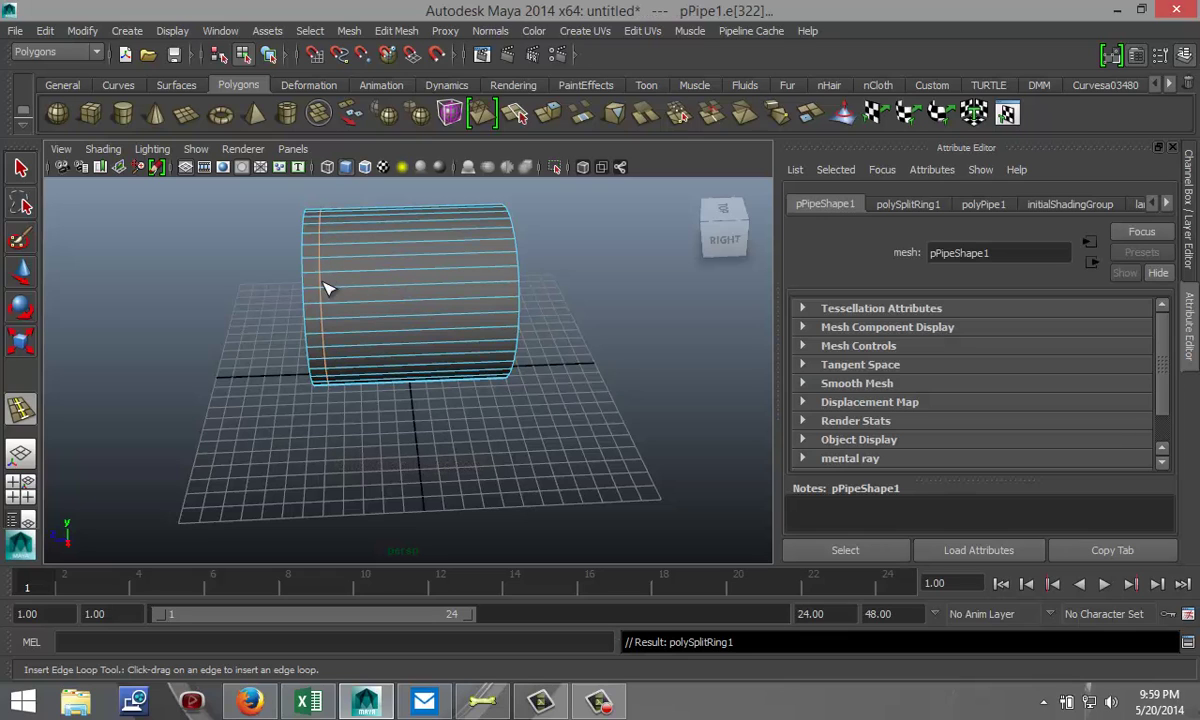
{"action": "key", "text": "q"}
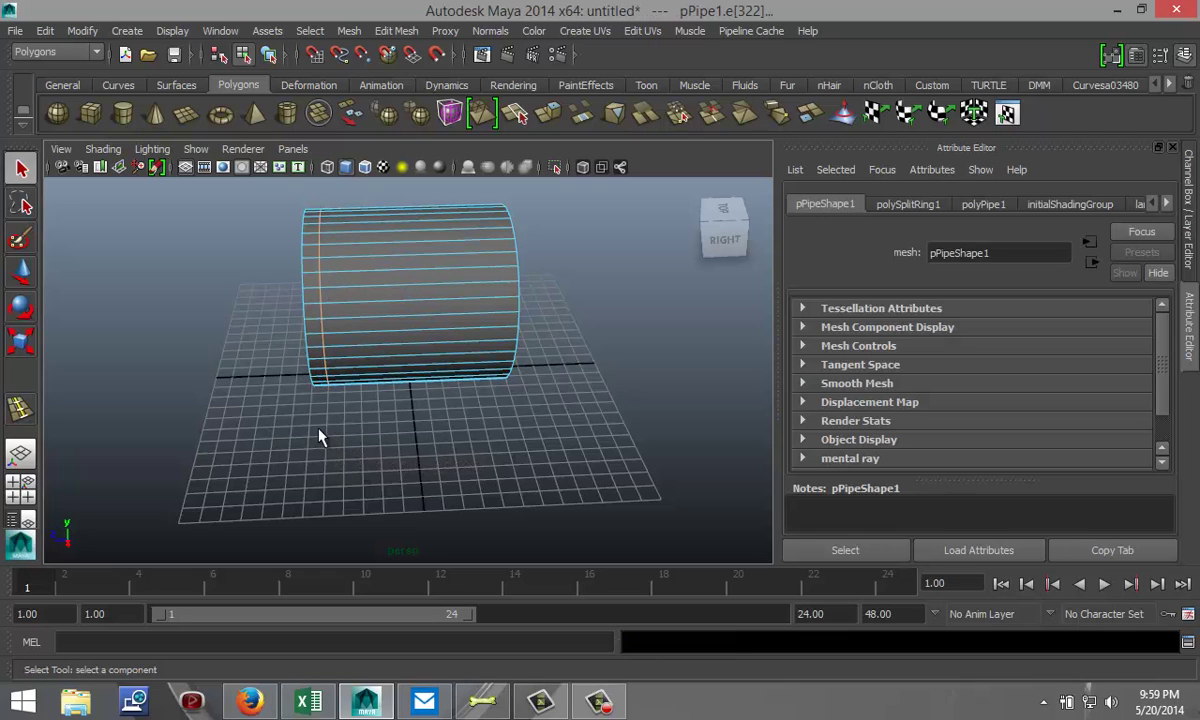
Extrude the outer ring of faces between the edge loop and the pipe's front end, scaling it outward into a flange.
{"action": "right_click_drag", "start_coordinate": [265, 418], "coordinate": [358, 466], "text": "alt"}
{"action": "left_click_drag", "start_coordinate": [321, 442], "coordinate": [329, 450], "text": "alt"}
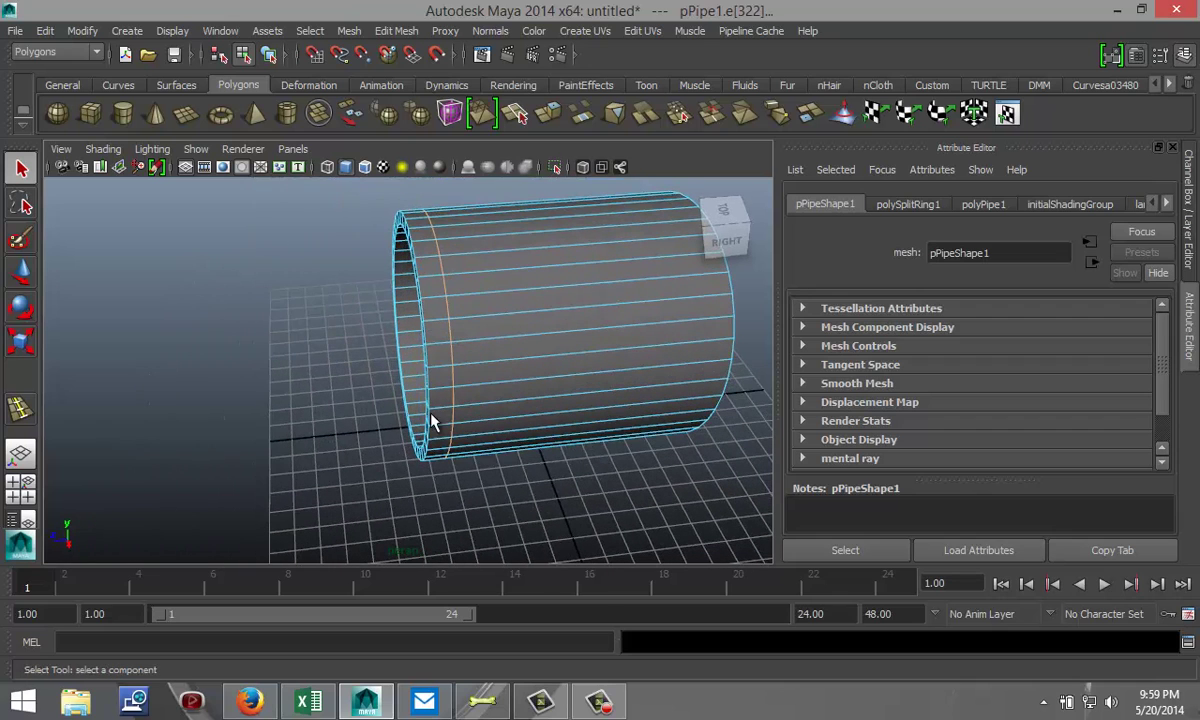
{"action": "right_click_drag", "start_coordinate": [443, 340], "coordinate": [447, 345]}
{"action": "left_click", "coordinate": [436, 338]}
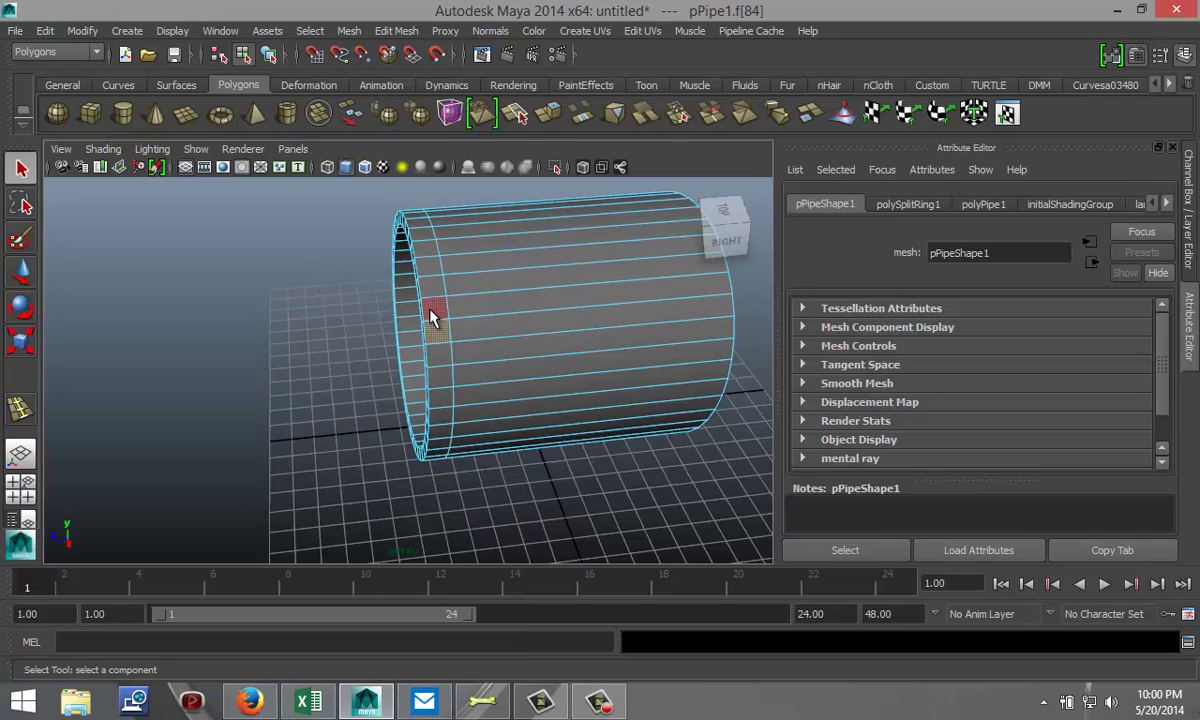
{"action": "double_click", "coordinate": [432, 317]}
{"action": "left_click_drag", "start_coordinate": [291, 393], "coordinate": [375, 415], "text": "alt"}
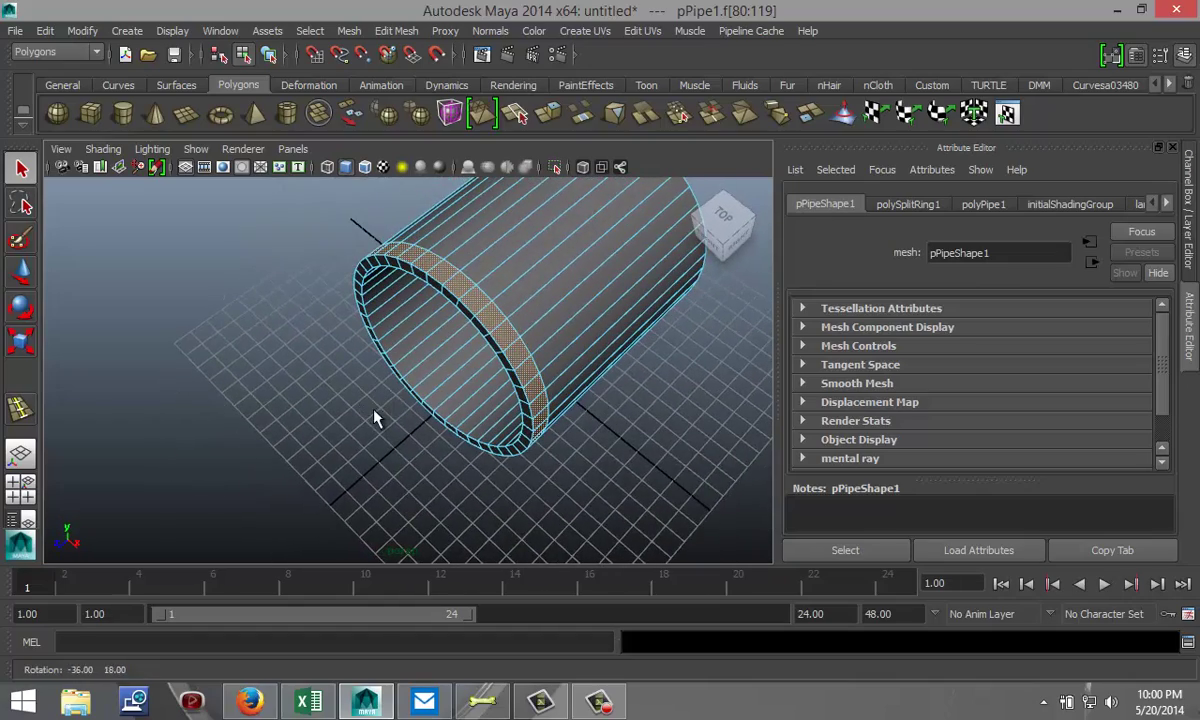
{"action": "left_click", "coordinate": [396, 32]}
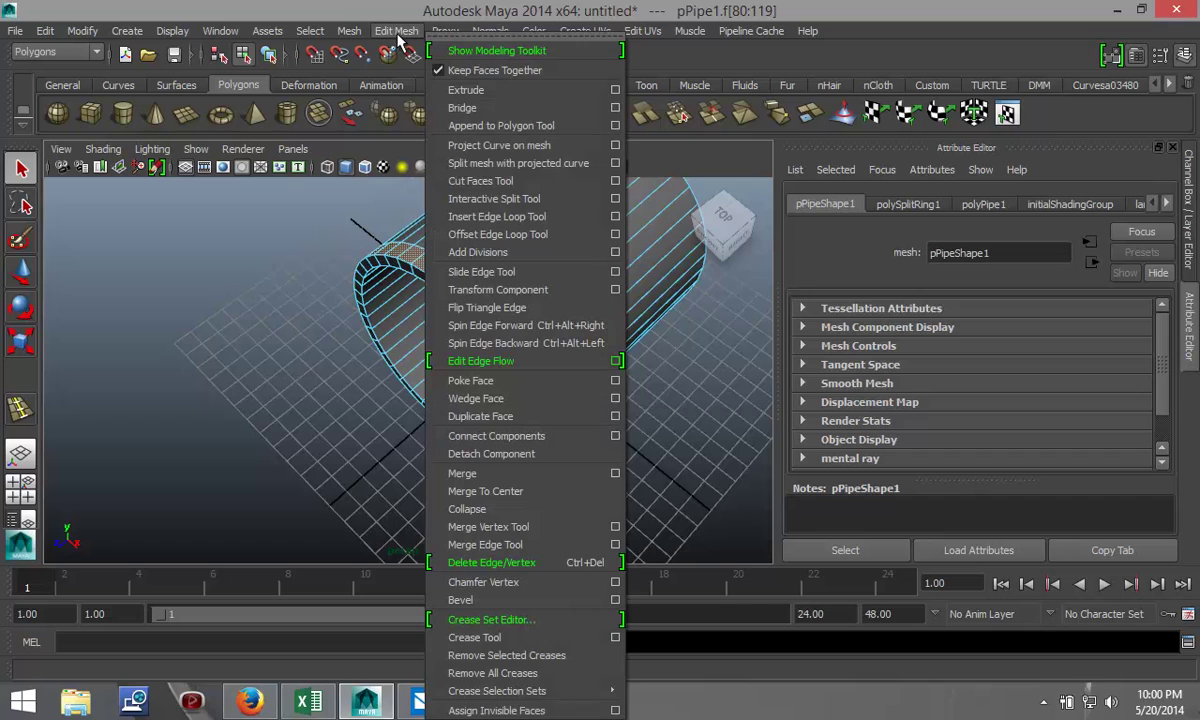
{"action": "left_click", "coordinate": [470, 95]}
{"action": "left_click_drag", "start_coordinate": [260, 397], "coordinate": [343, 363], "text": "alt"}
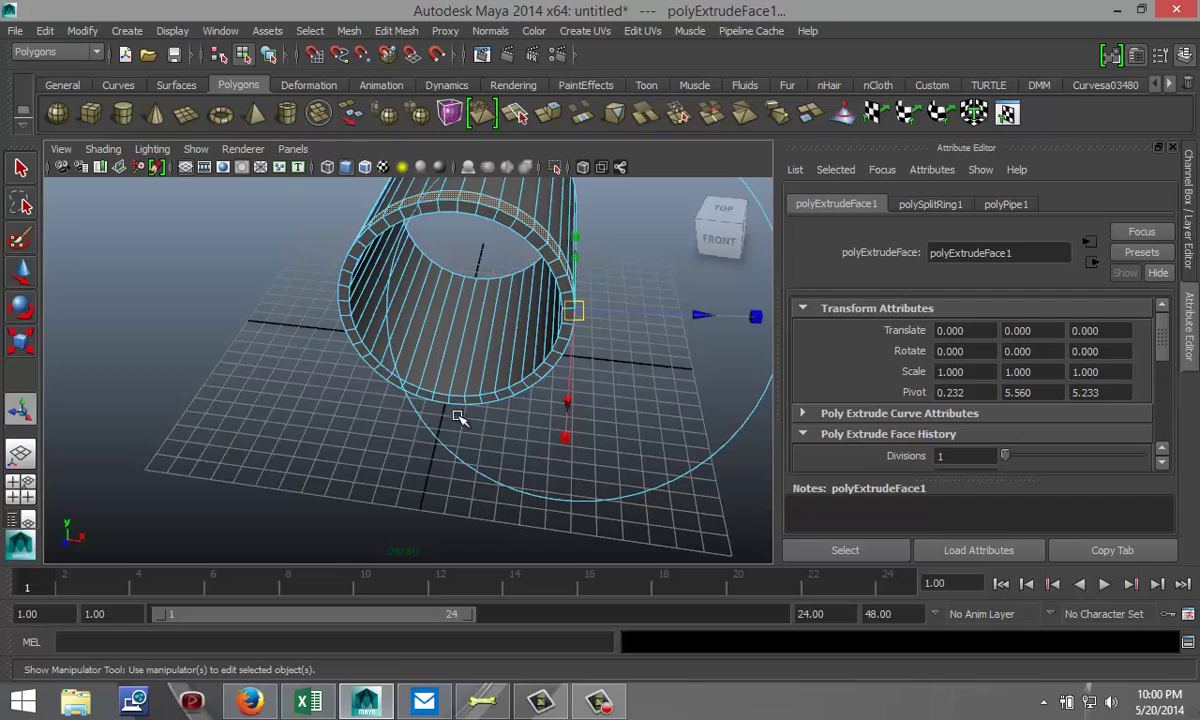
{"action": "key", "text": "r"}
{"action": "left_click_drag", "start_coordinate": [455, 308], "coordinate": [537, 374]}
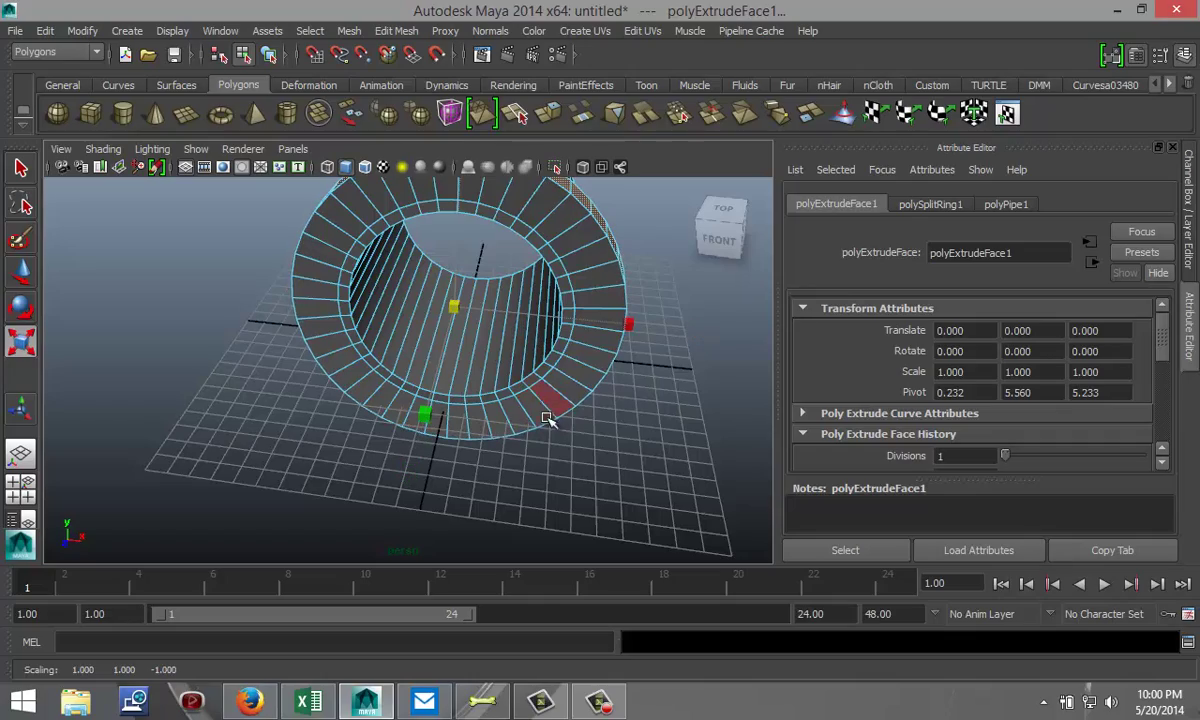
{"action": "left_click_drag", "start_coordinate": [587, 430], "coordinate": [445, 436], "text": "alt"}
{"action": "left_click", "coordinate": [543, 505]}
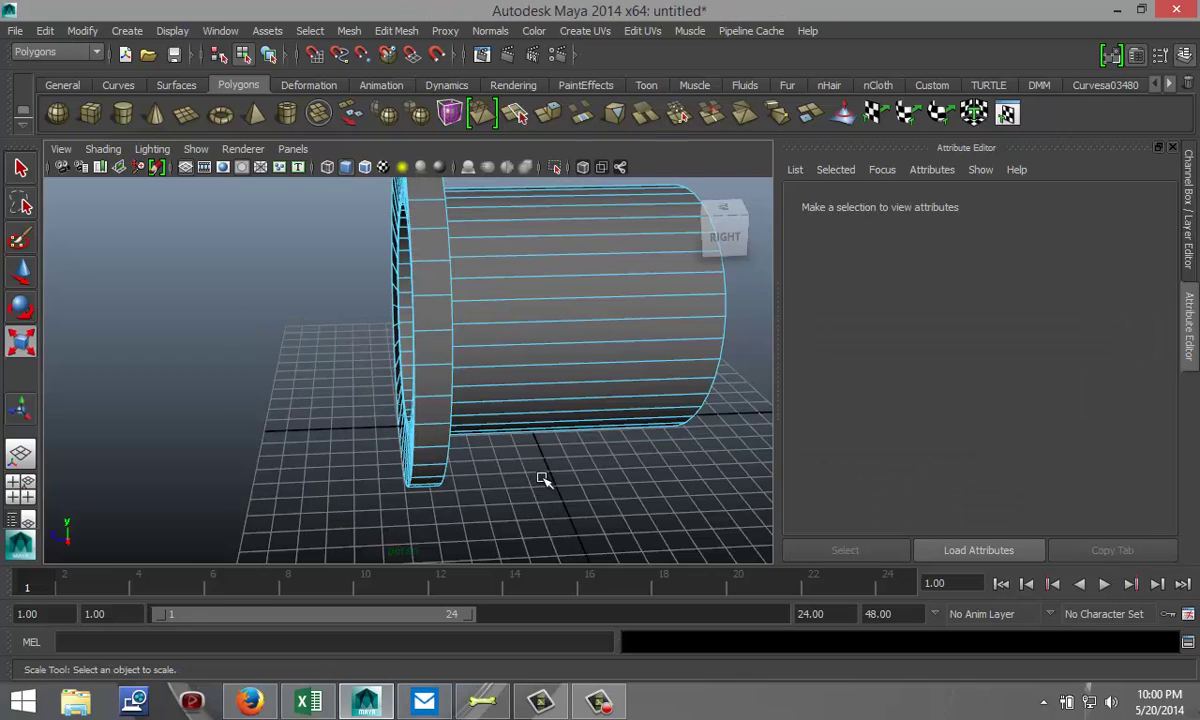
Try to duplicate the flanged pipe with all of its faces selected.
{"action": "scroll", "coordinate": [540, 482], "scroll_direction": "down", "scroll_amount": 3}
{"action": "left_click_drag", "start_coordinate": [487, 237], "coordinate": [590, 430]}
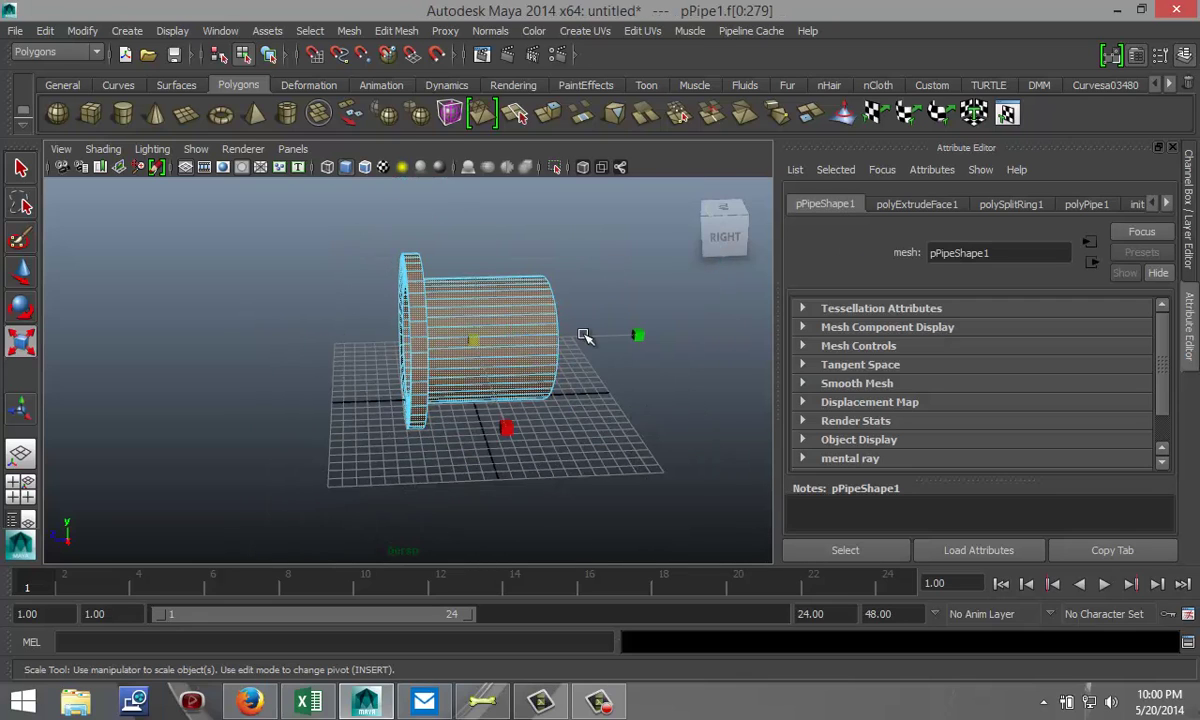
{"action": "key", "text": "ctrl+d"}
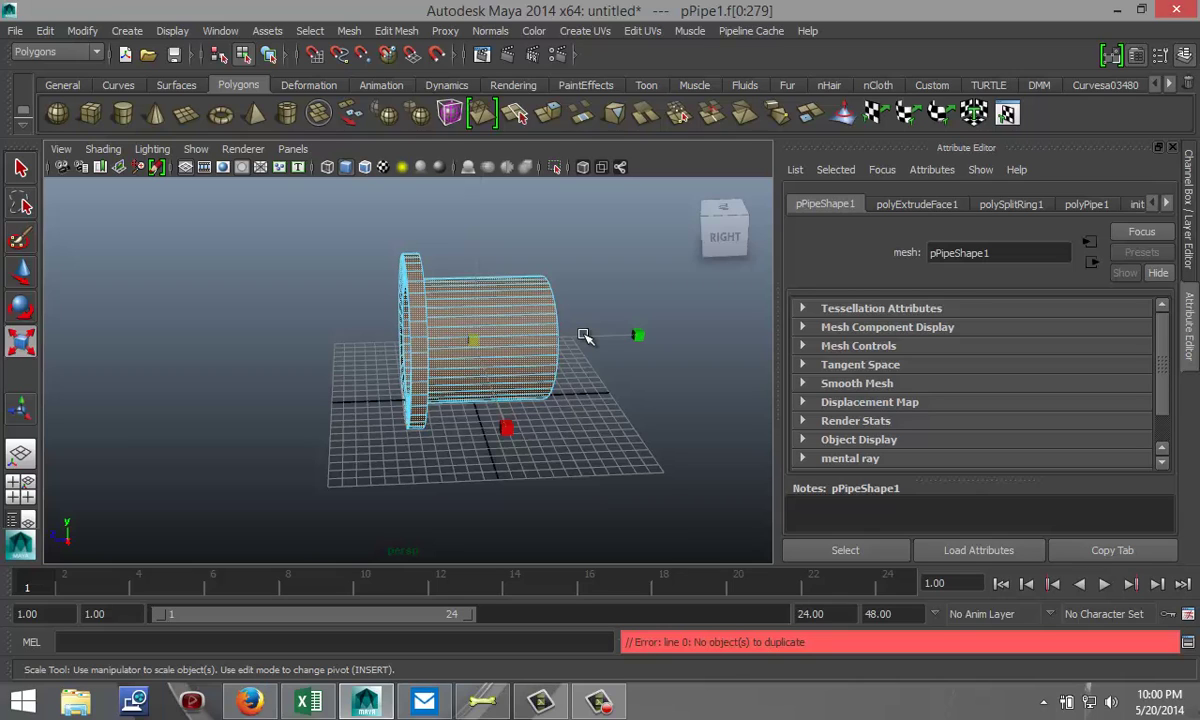
{"action": "left_click", "coordinate": [567, 421]}
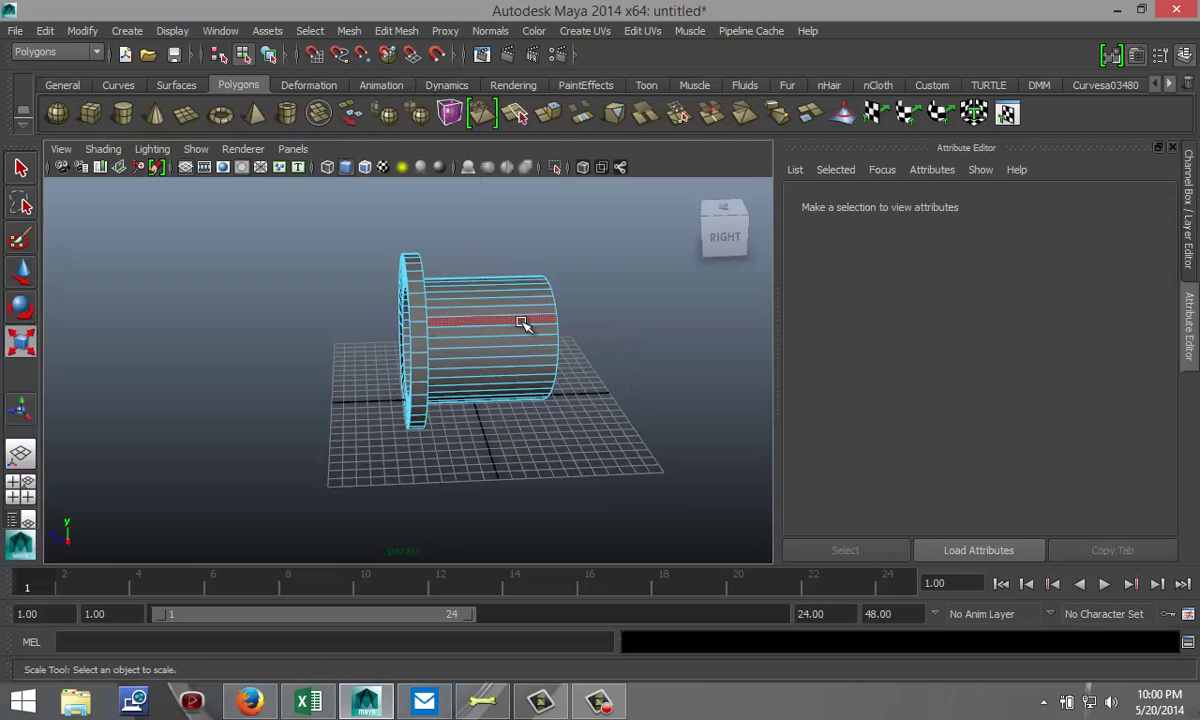
Duplicate the flanged pipe as a whole object and move the copy along Z to about 15.36.
{"action": "right_click_drag", "start_coordinate": [520, 323], "coordinate": [565, 260]}
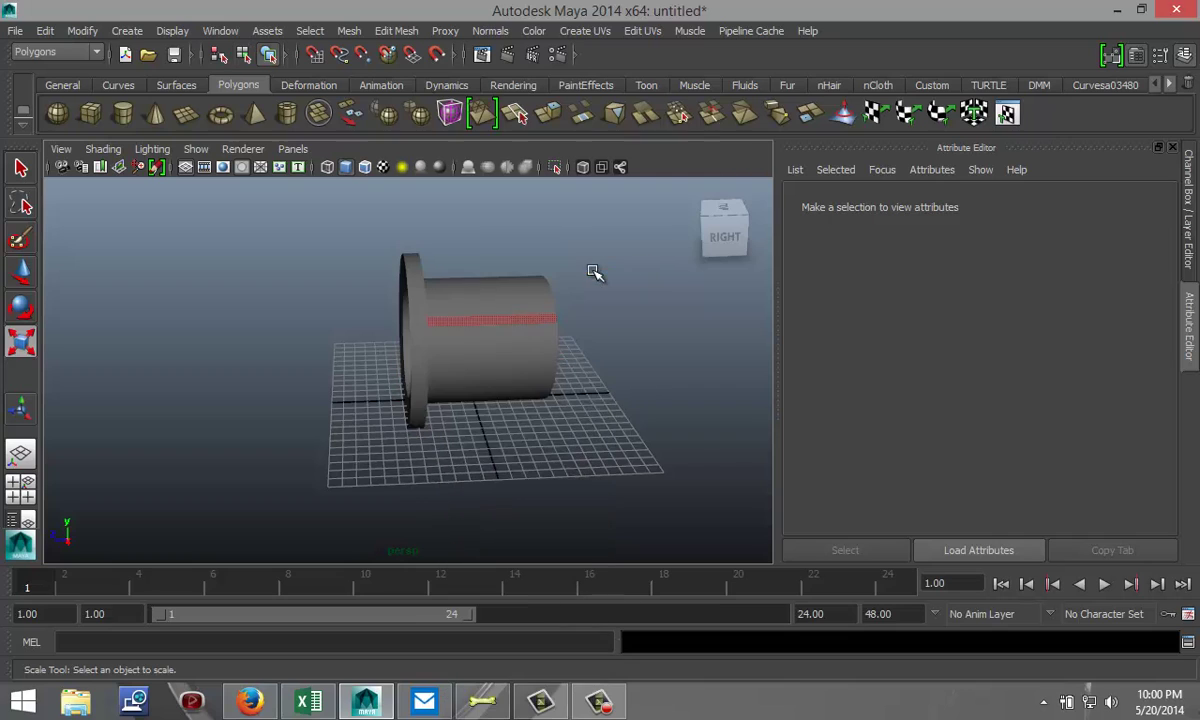
{"action": "left_click", "coordinate": [521, 328]}
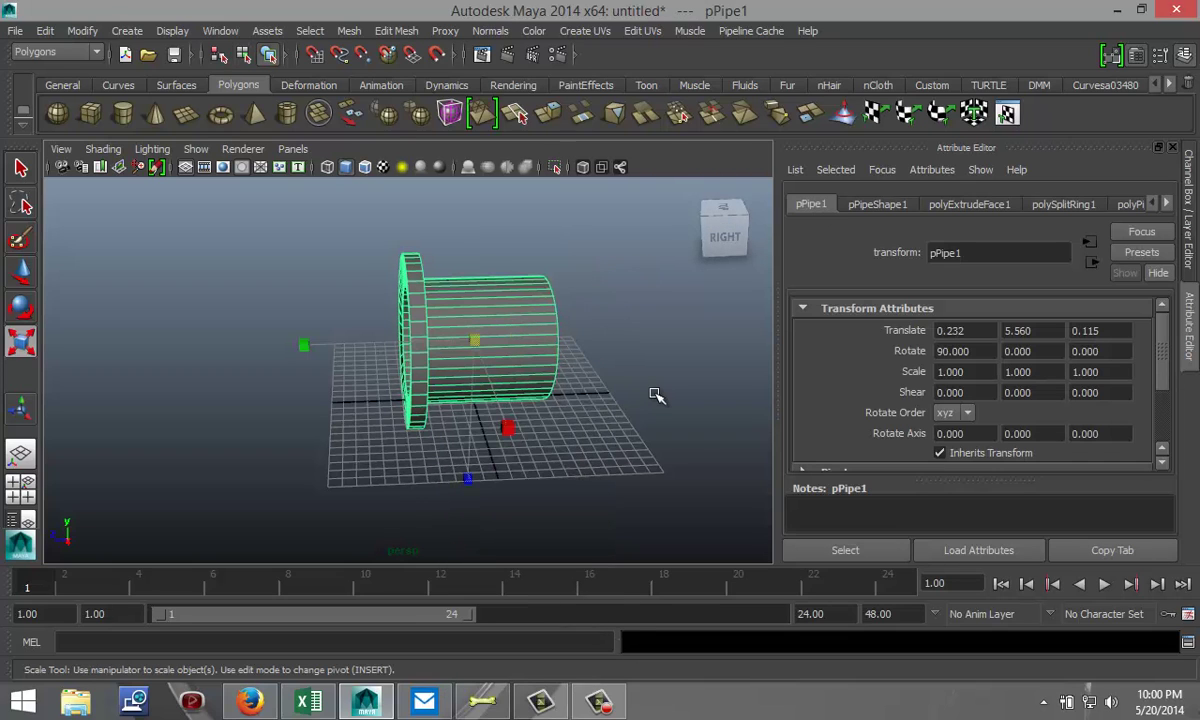
{"action": "key", "text": "ctrl+d"}
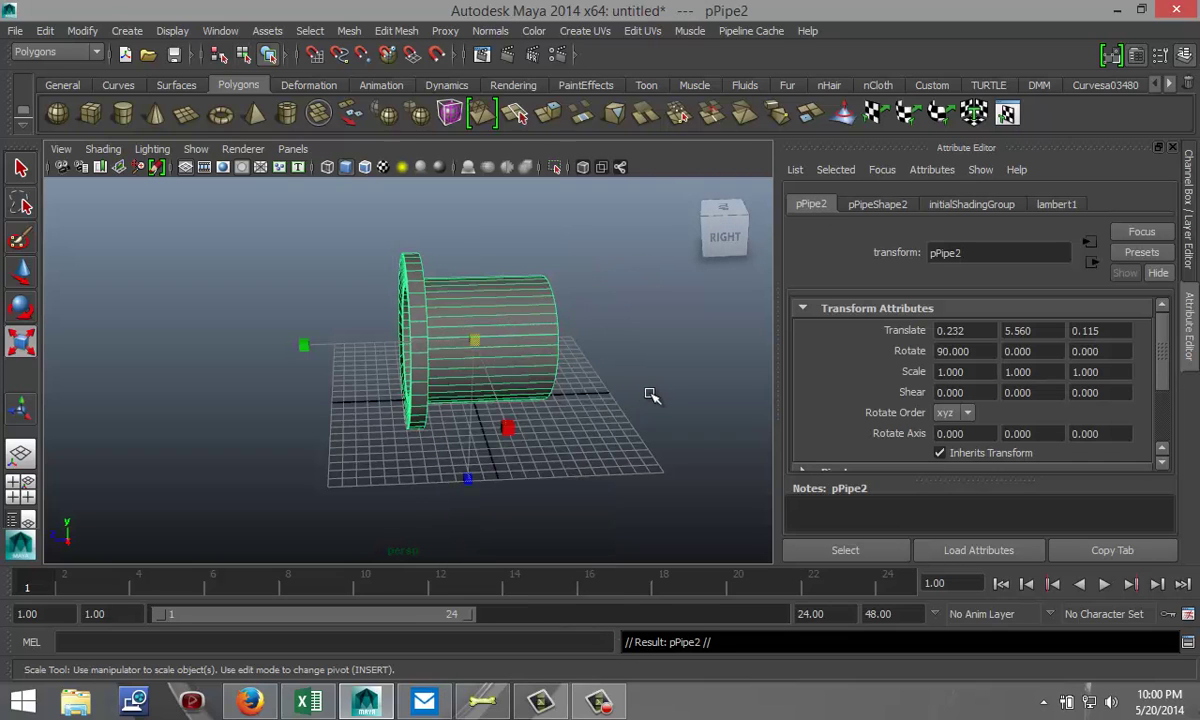
{"action": "key", "text": "w"}
{"action": "left_click_drag", "start_coordinate": [356, 343], "coordinate": [163, 348]}
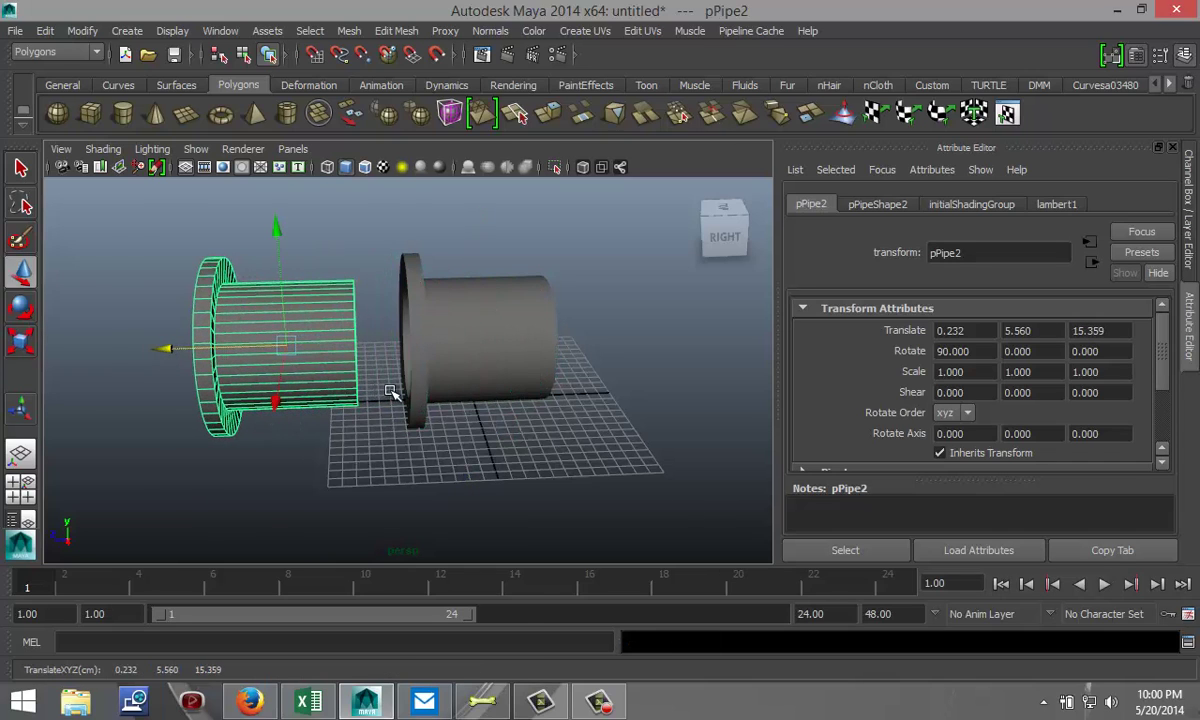
Turn the copied pipe so its flange faces the original by setting its X rotation to -90 degrees.
{"action": "key", "text": "e"}
{"action": "left_click_drag", "start_coordinate": [362, 196], "coordinate": [260, 455]}
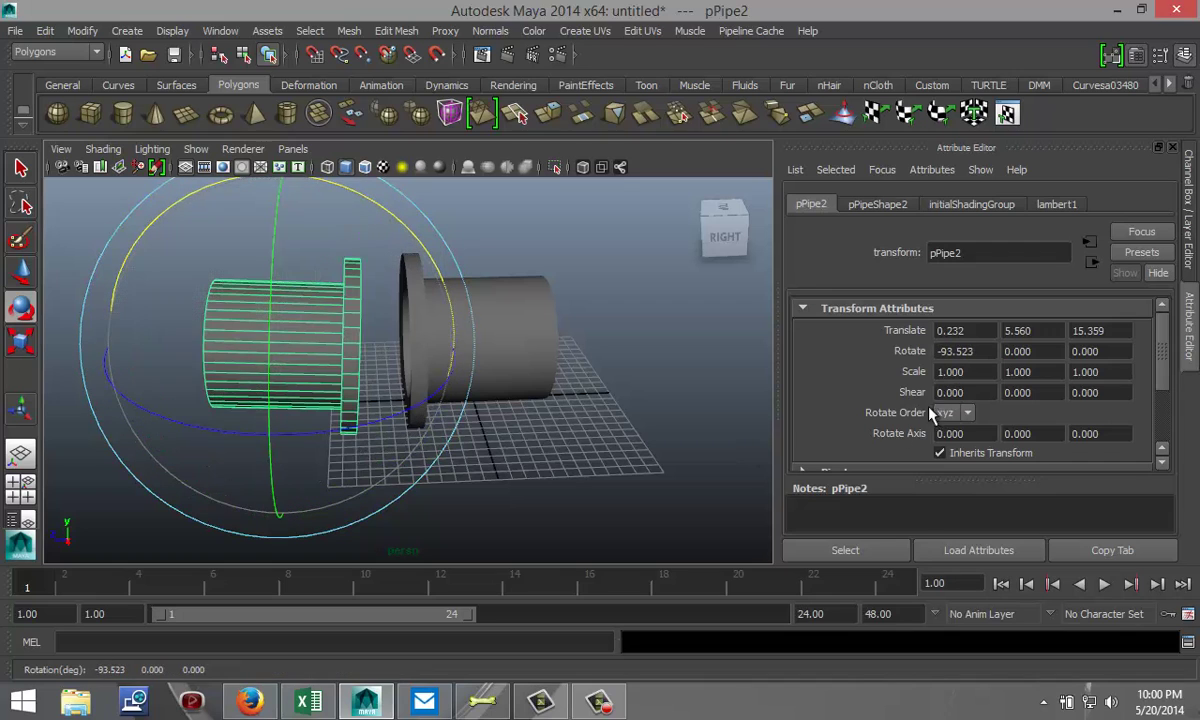
{"action": "left_click", "coordinate": [982, 351]}
{"action": "type", "text": "-90"}
{"action": "key", "text": "Return"}
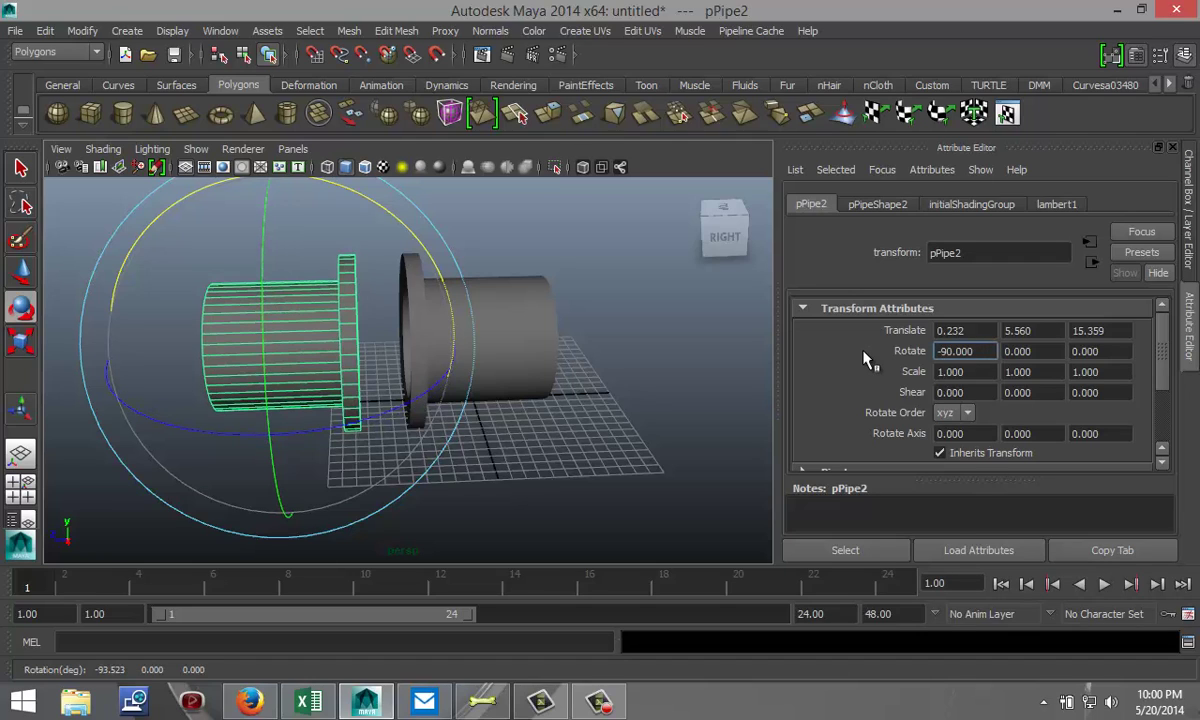
Move the copied pipe along Z to about 11.74 in the side view so its flange sits against the original's flange.
{"action": "left_click", "coordinate": [24, 488]}
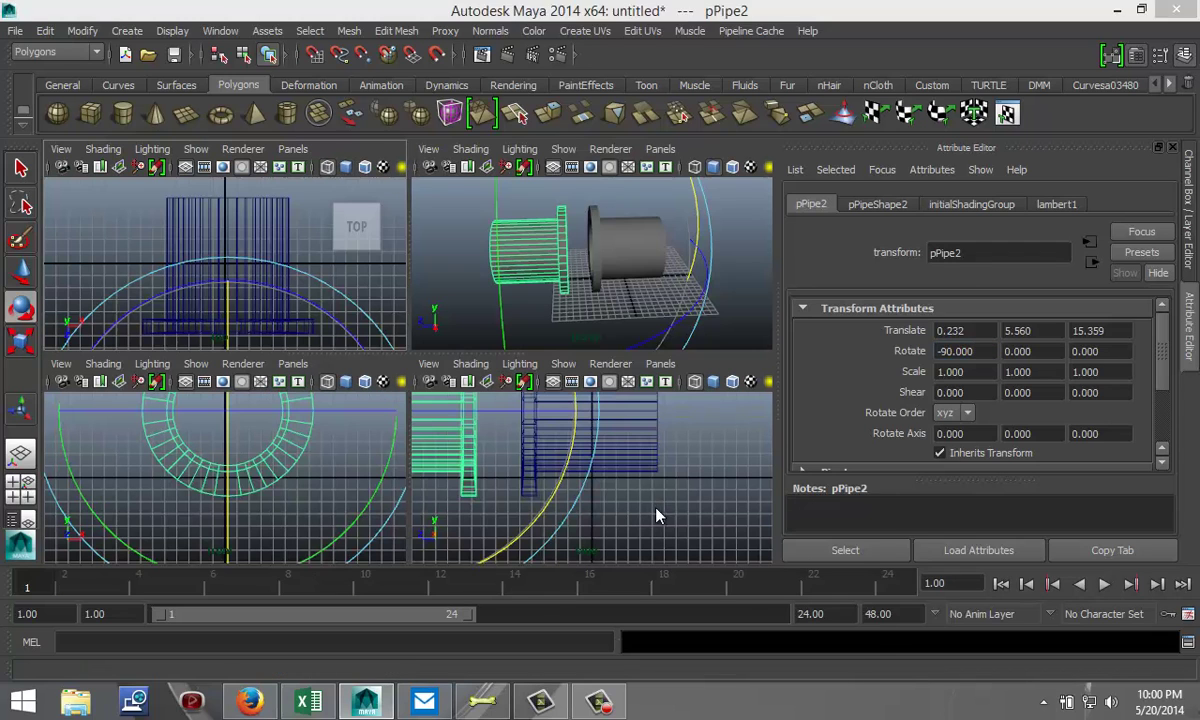
{"action": "key", "text": "space"}
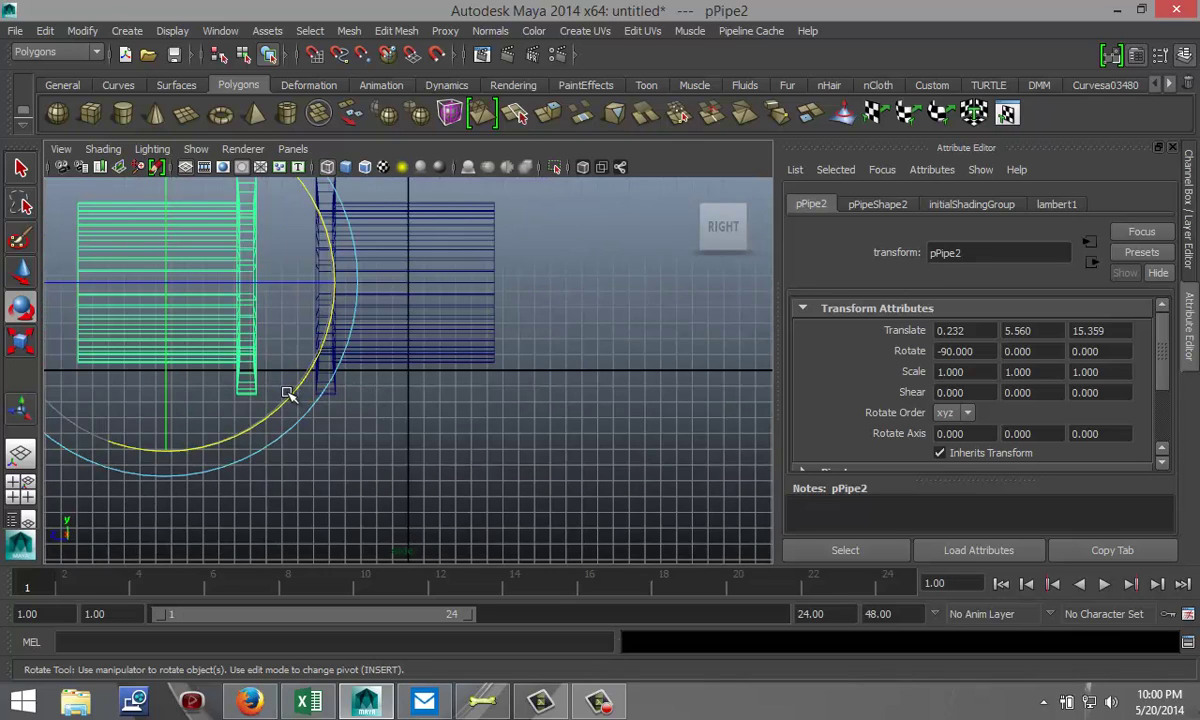
{"action": "key", "text": "w"}
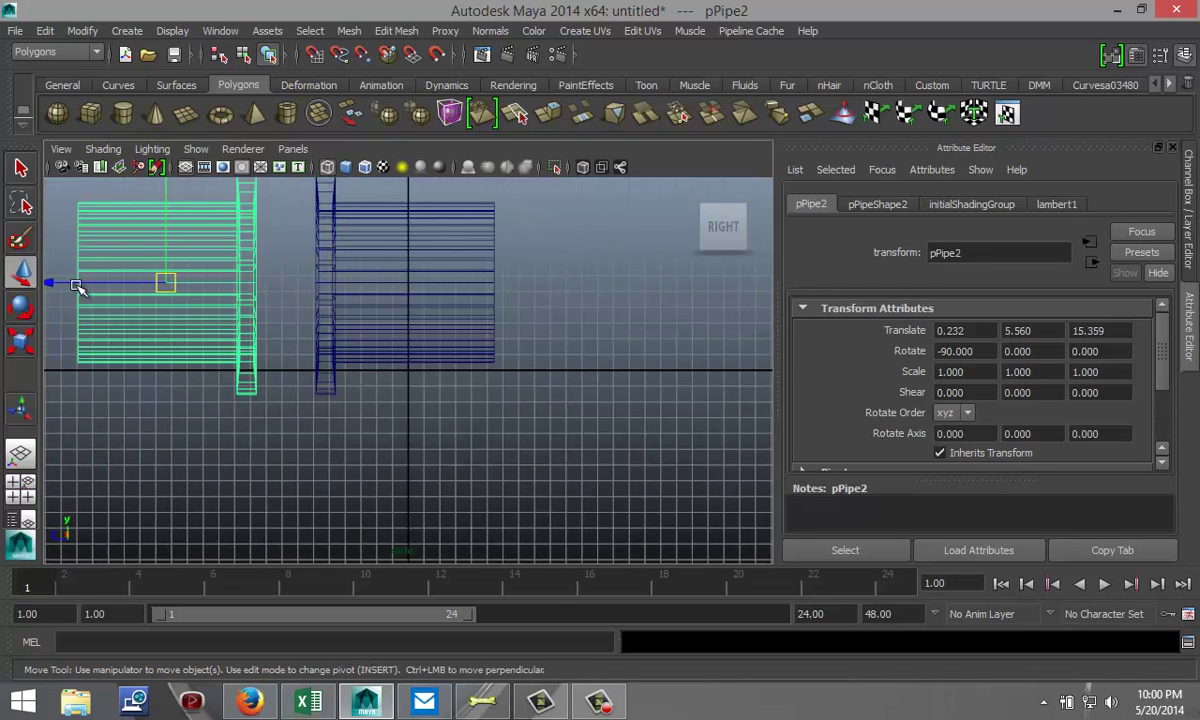
{"action": "left_click_drag", "start_coordinate": [55, 282], "coordinate": [113, 293]}
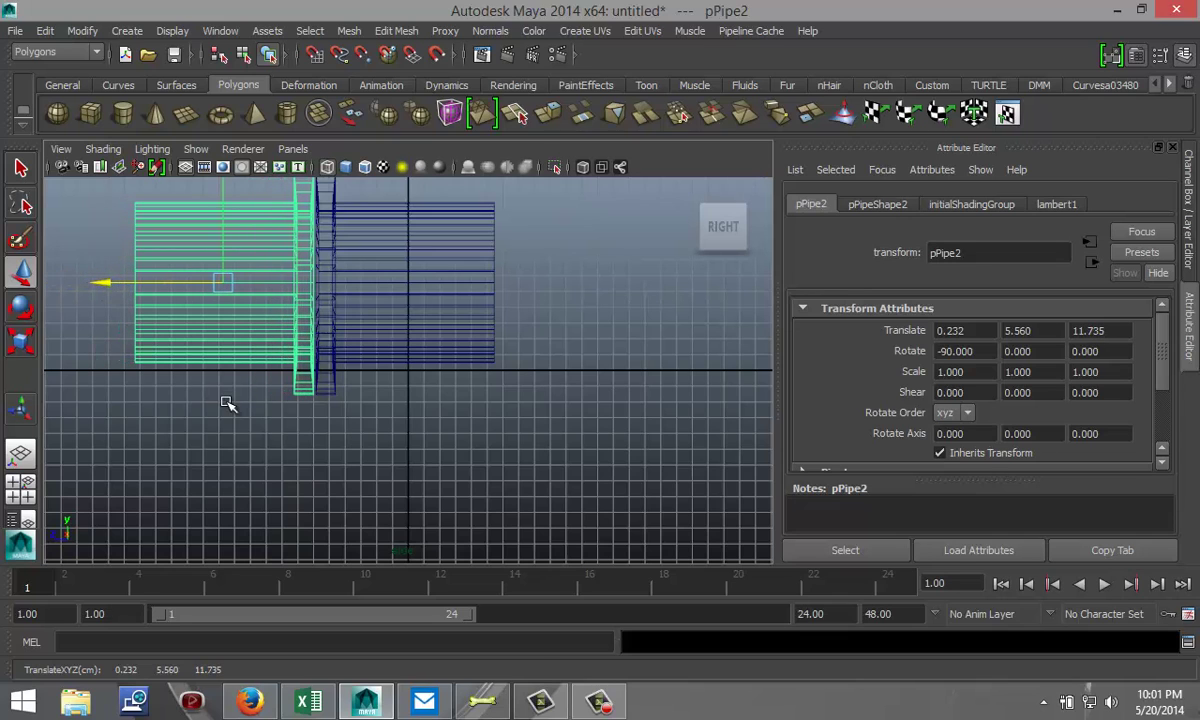
{"action": "scroll", "coordinate": [230, 403], "scroll_direction": "up", "scroll_amount": 5}
{"action": "middle_click_drag", "start_coordinate": [246, 402], "coordinate": [505, 527], "text": "alt"}
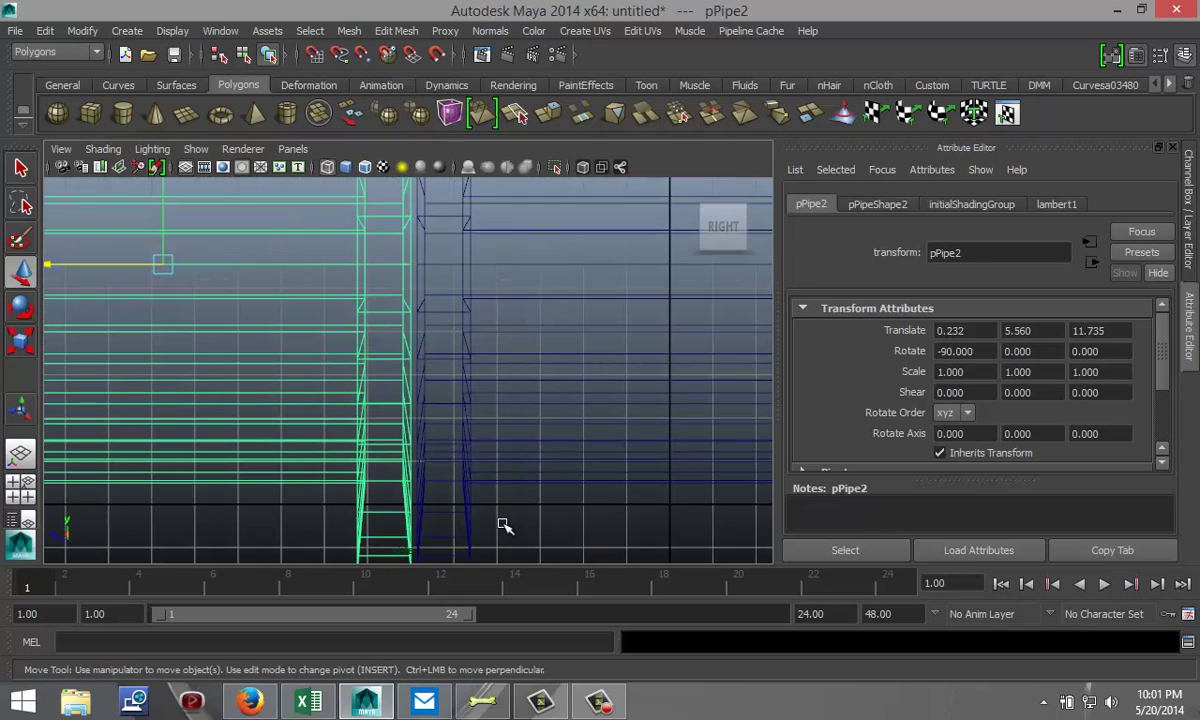
{"action": "scroll", "coordinate": [493, 496], "scroll_direction": "up", "scroll_amount": 2}
{"action": "key", "text": "5"}
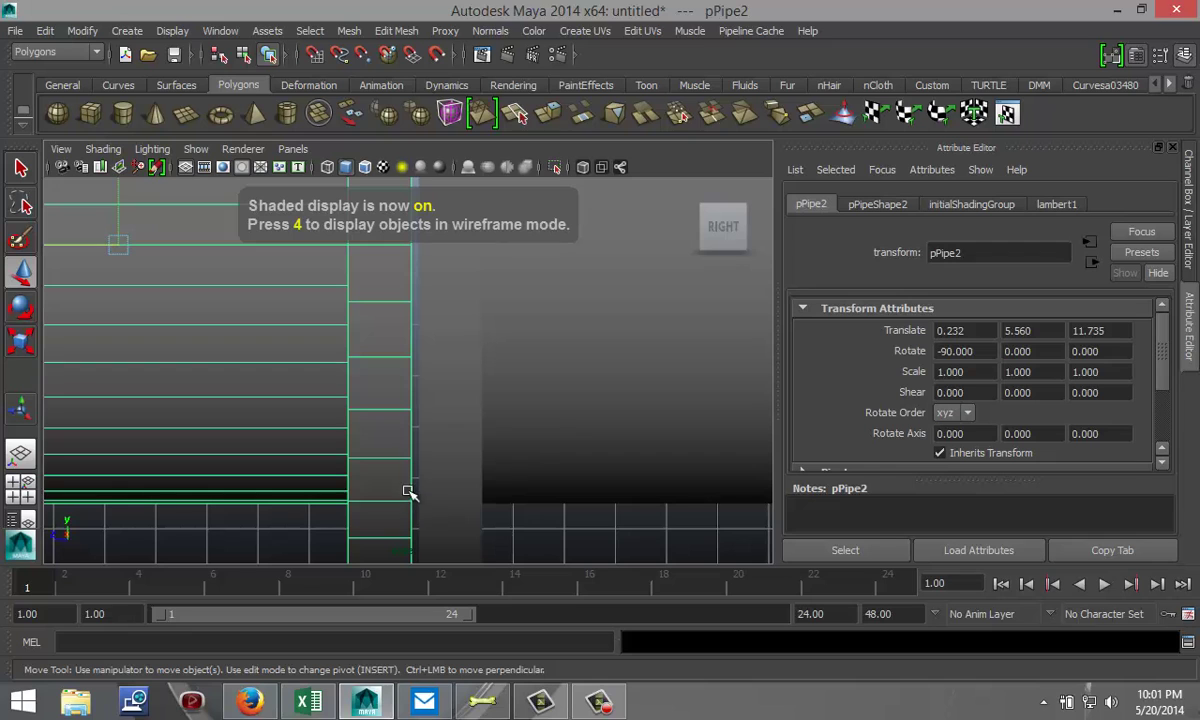
Draw a flat polygon cylinder about 1.69 in radius and 0.98 high on the grid beside the pipes.
{"action": "left_click", "coordinate": [20, 487]}
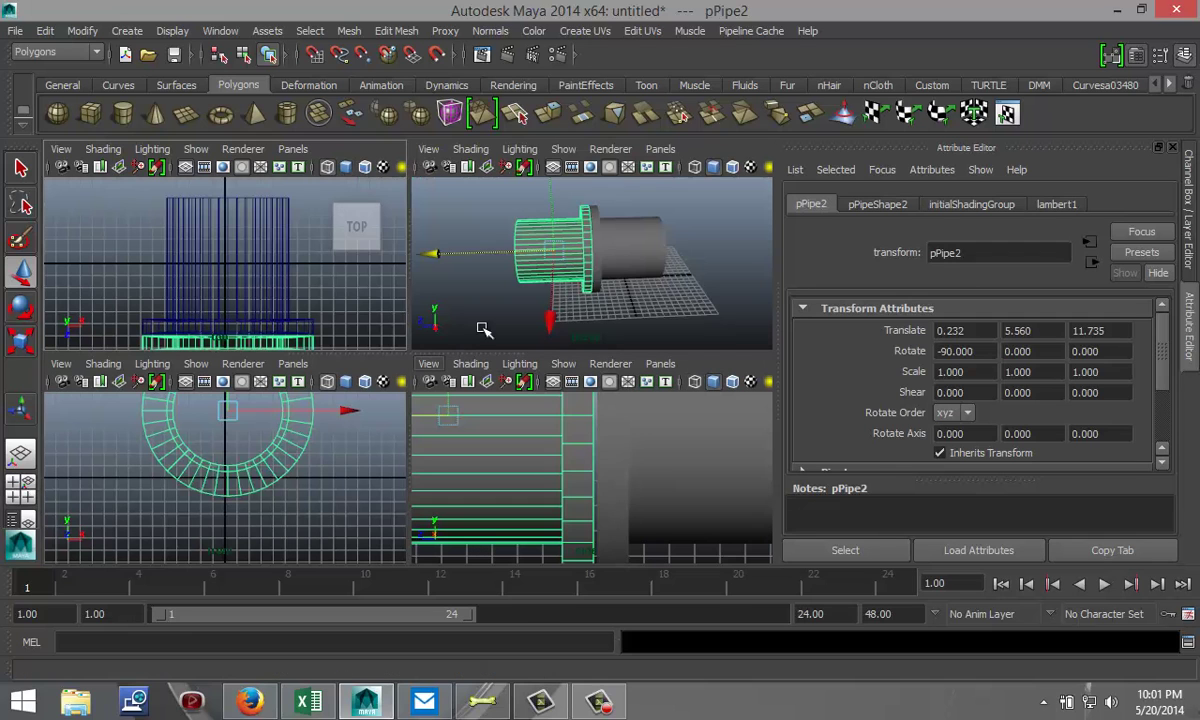
{"action": "key", "text": "space"}
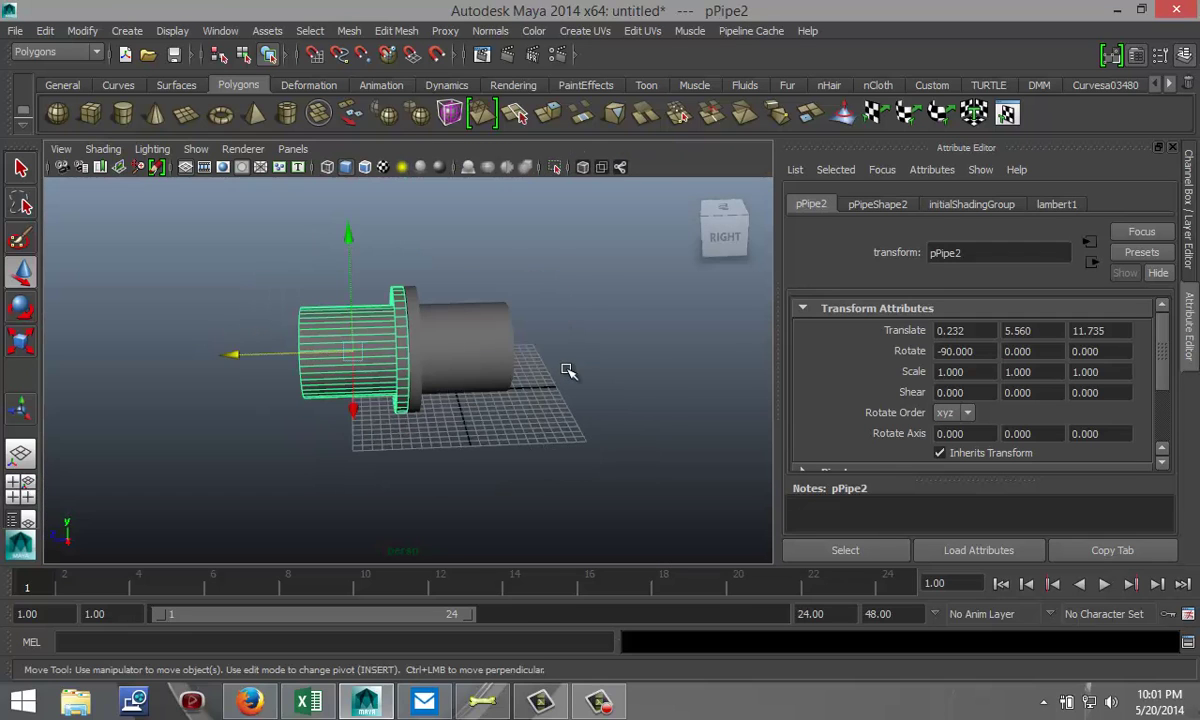
{"action": "left_click_drag", "start_coordinate": [558, 383], "coordinate": [581, 420], "text": "alt"}
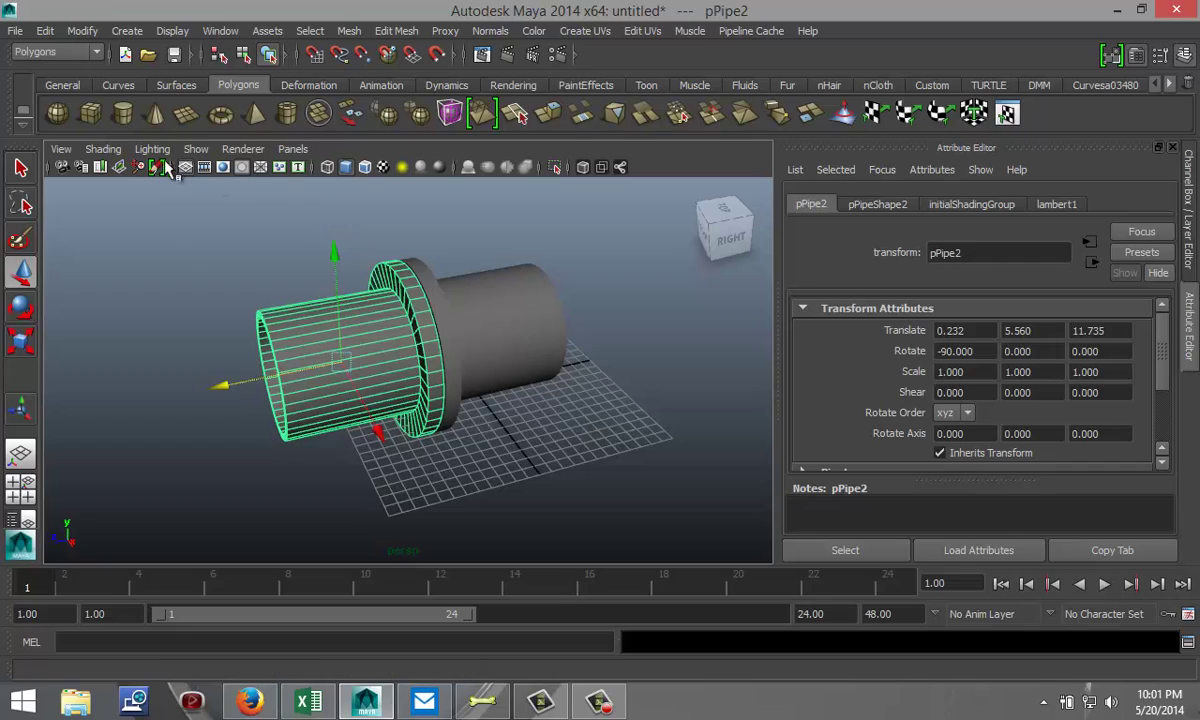
{"action": "left_click", "coordinate": [123, 118]}
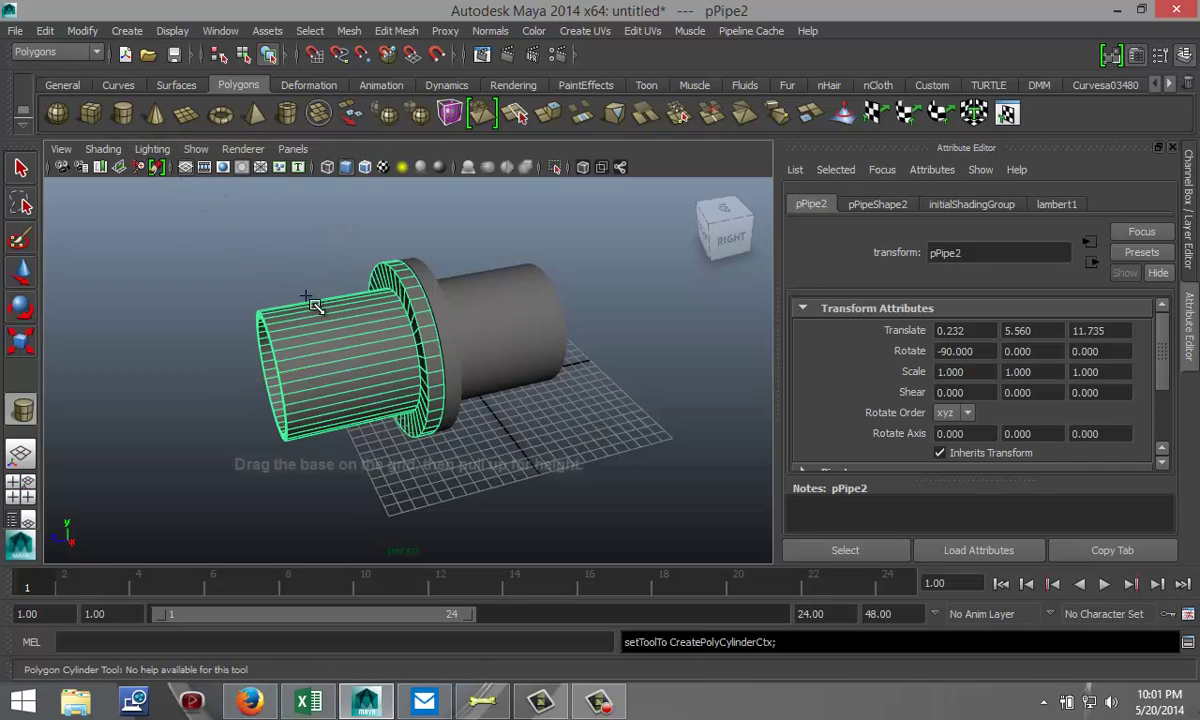
{"action": "mouse_move", "coordinate": [588, 437]}
{"action": "left_mouse_down"}
{"action": "mouse_move", "coordinate": [615, 437]}
{"action": "mouse_move", "coordinate": [604, 430]}
{"action": "left_mouse_up"}
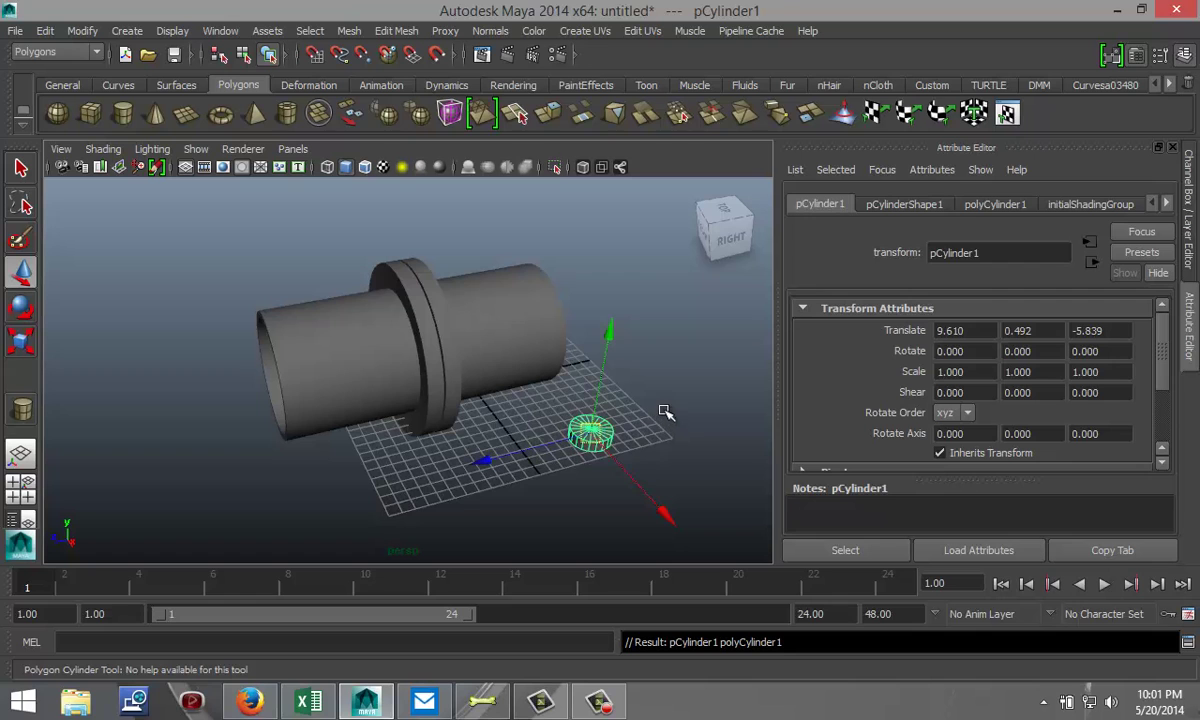
{"action": "key", "text": "f"}
{"action": "left_click_drag", "start_coordinate": [605, 483], "coordinate": [624, 458], "text": "alt"}
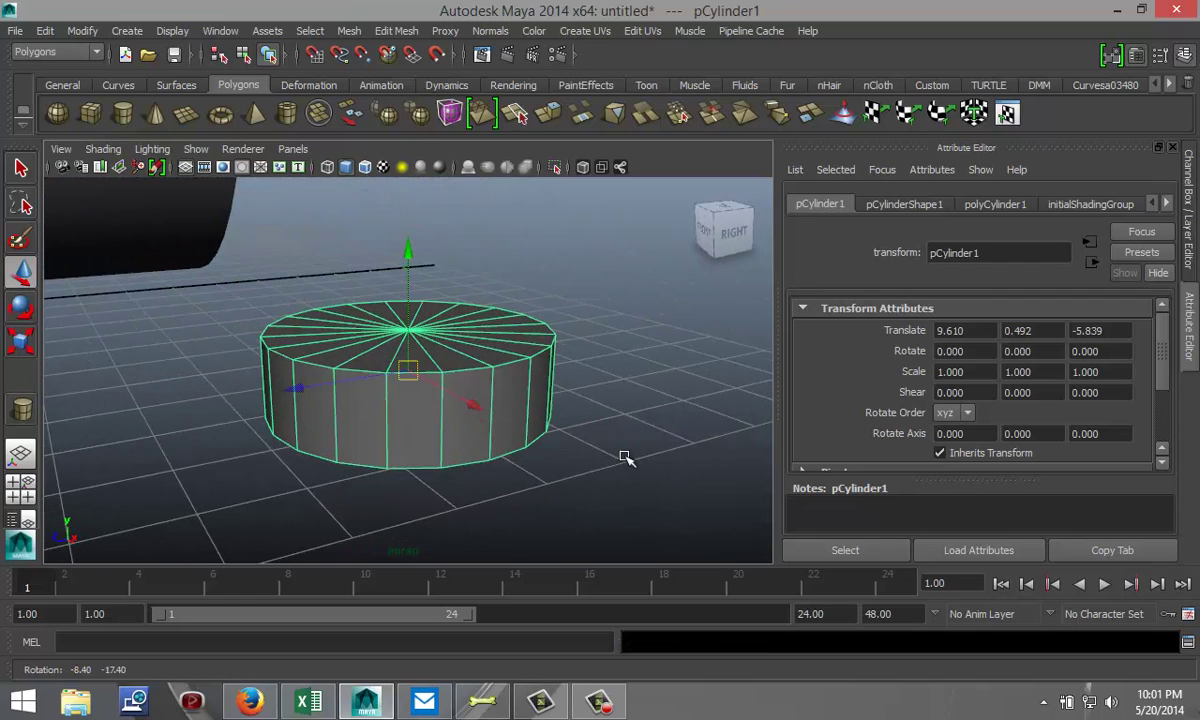
Set the flat cylinder's axis subdivisions to 6 to make it a hexagonal bolt head.
{"action": "left_click", "coordinate": [1000, 204]}
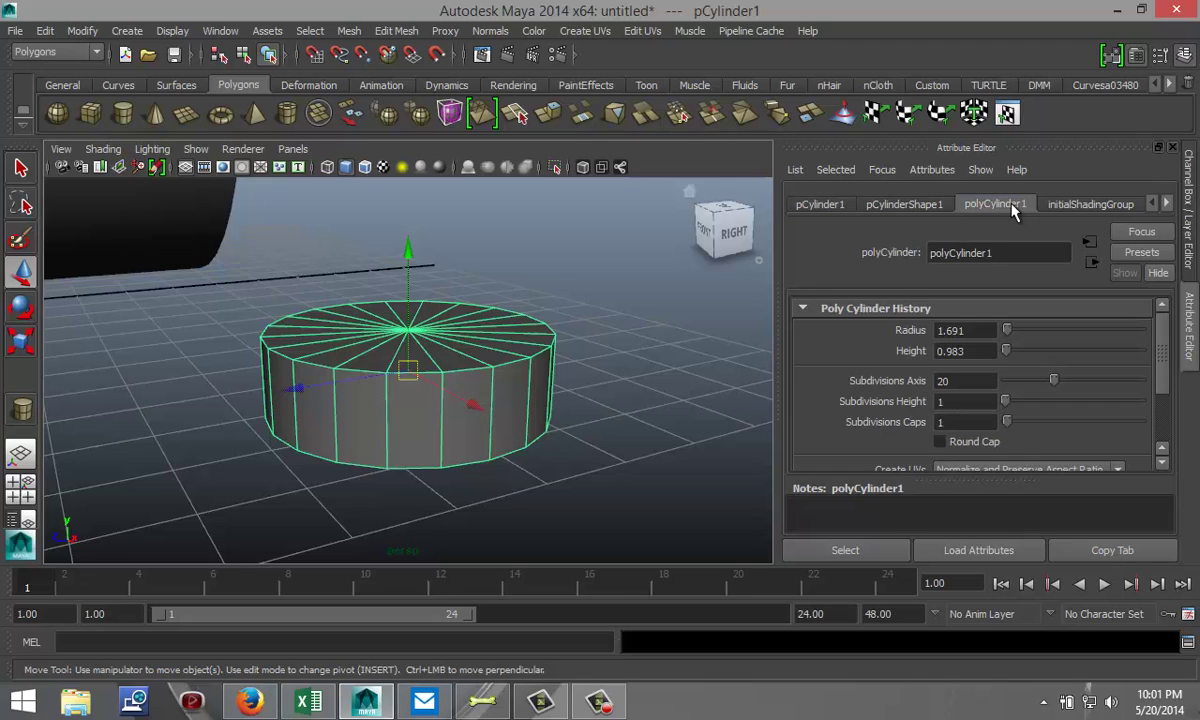
{"action": "left_click", "coordinate": [944, 381]}
{"action": "type", "text": "6"}
{"action": "key", "text": "Return"}
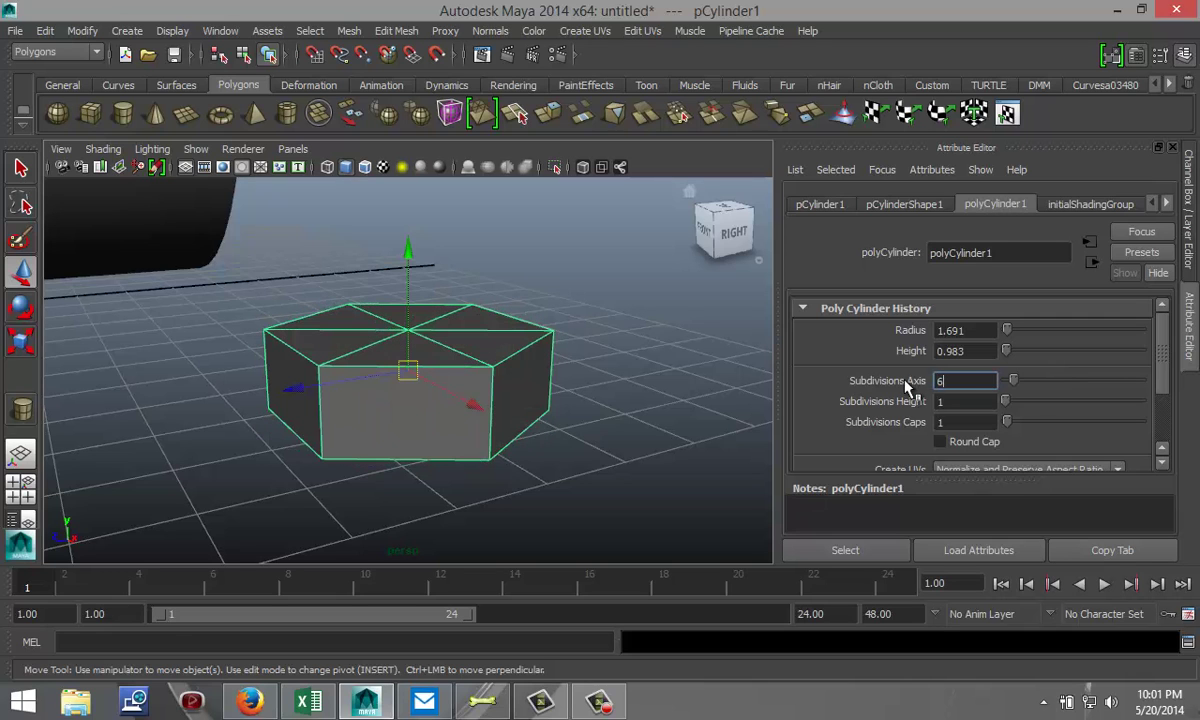
{"action": "mouse_move", "coordinate": [619, 415]}
{"action": "left_mouse_down", "text": "alt"}
{"action": "mouse_move", "coordinate": [627, 487]}
{"action": "mouse_move", "coordinate": [613, 361]}
{"action": "mouse_move", "coordinate": [632, 432]}
{"action": "left_mouse_up", "text": "alt"}
{"action": "left_click_drag", "start_coordinate": [568, 482], "coordinate": [540, 420], "text": "alt"}
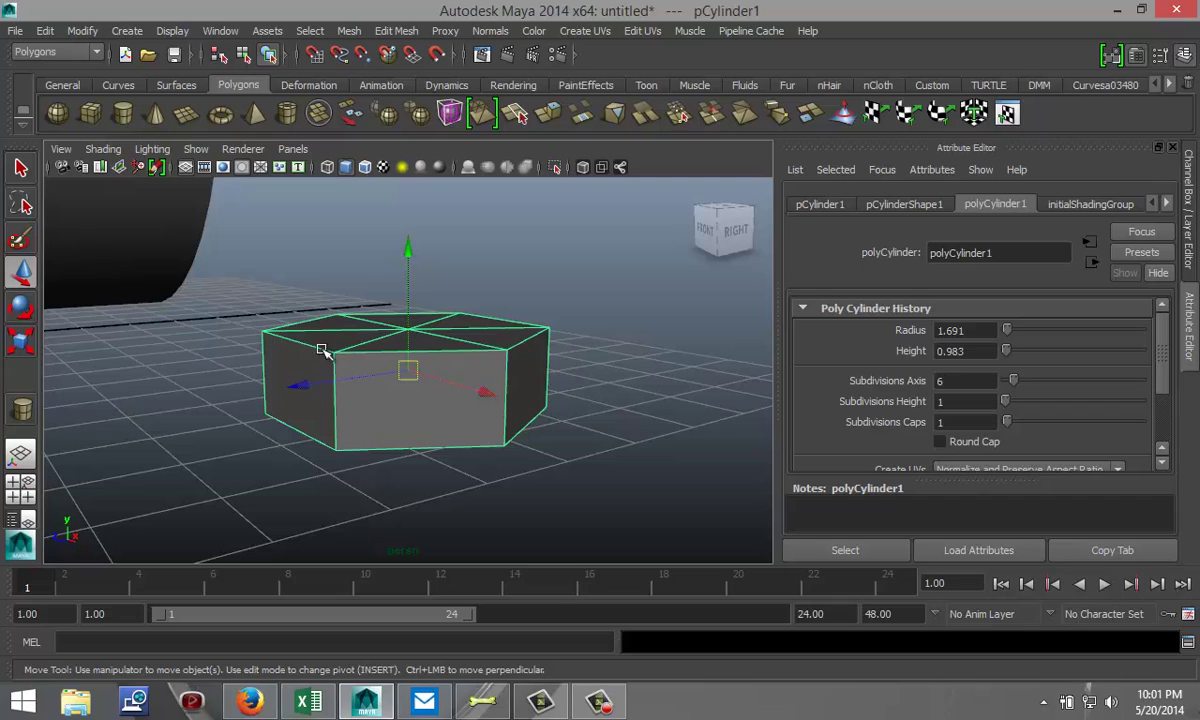
Bevel all the outer edges around the hexagon's top and bottom caps.
{"action": "right_click_drag", "start_coordinate": [465, 350], "coordinate": [463, 246]}
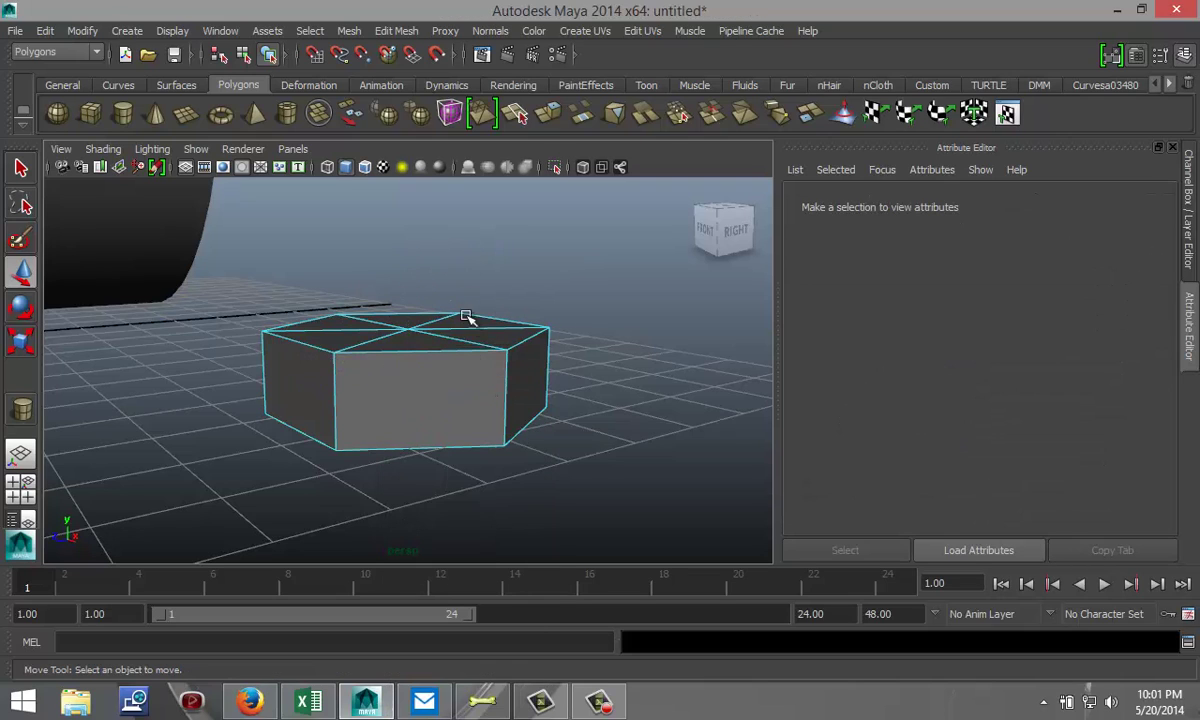
{"action": "double_click", "coordinate": [292, 330], "text": "shift"}
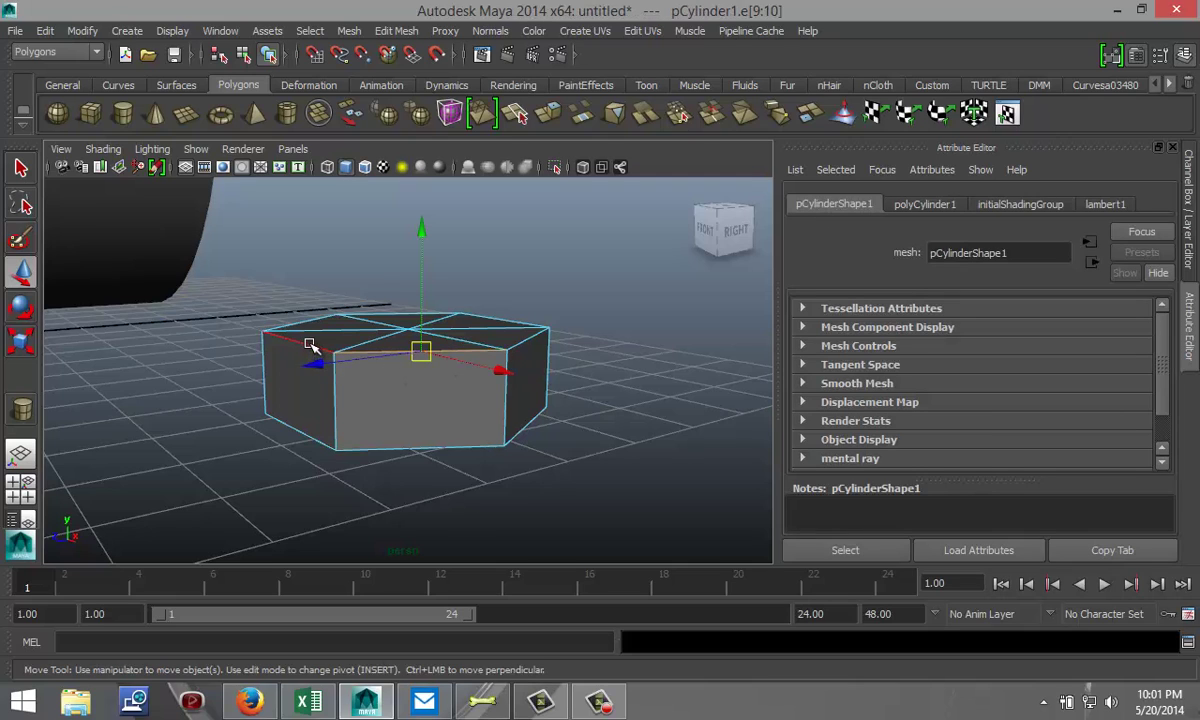
{"action": "left_click", "coordinate": [428, 450], "text": "shift"}
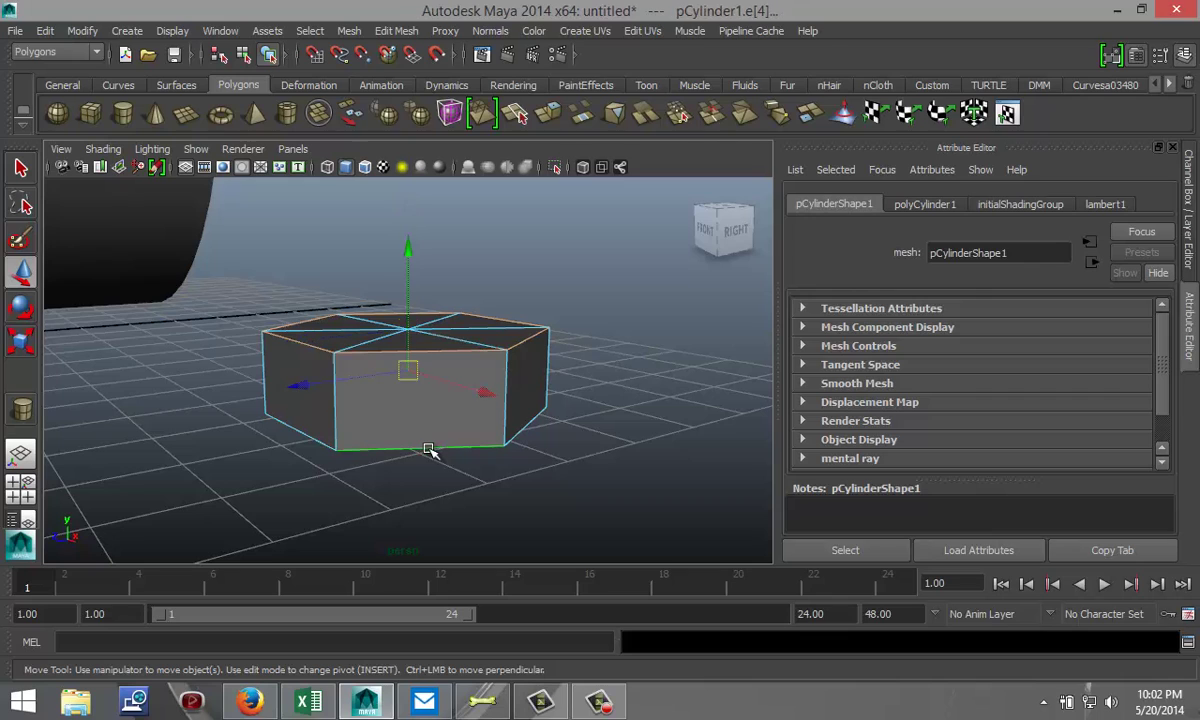
{"action": "double_click", "coordinate": [312, 440], "text": "shift"}
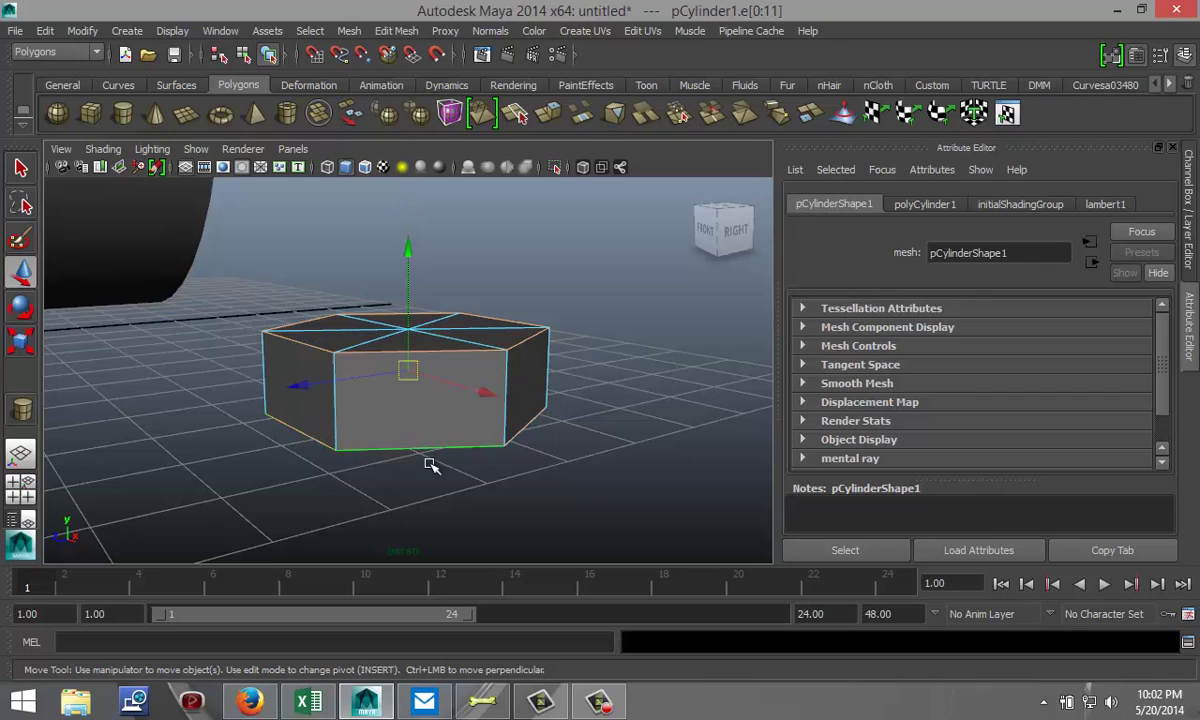
{"action": "left_click", "coordinate": [402, 33]}
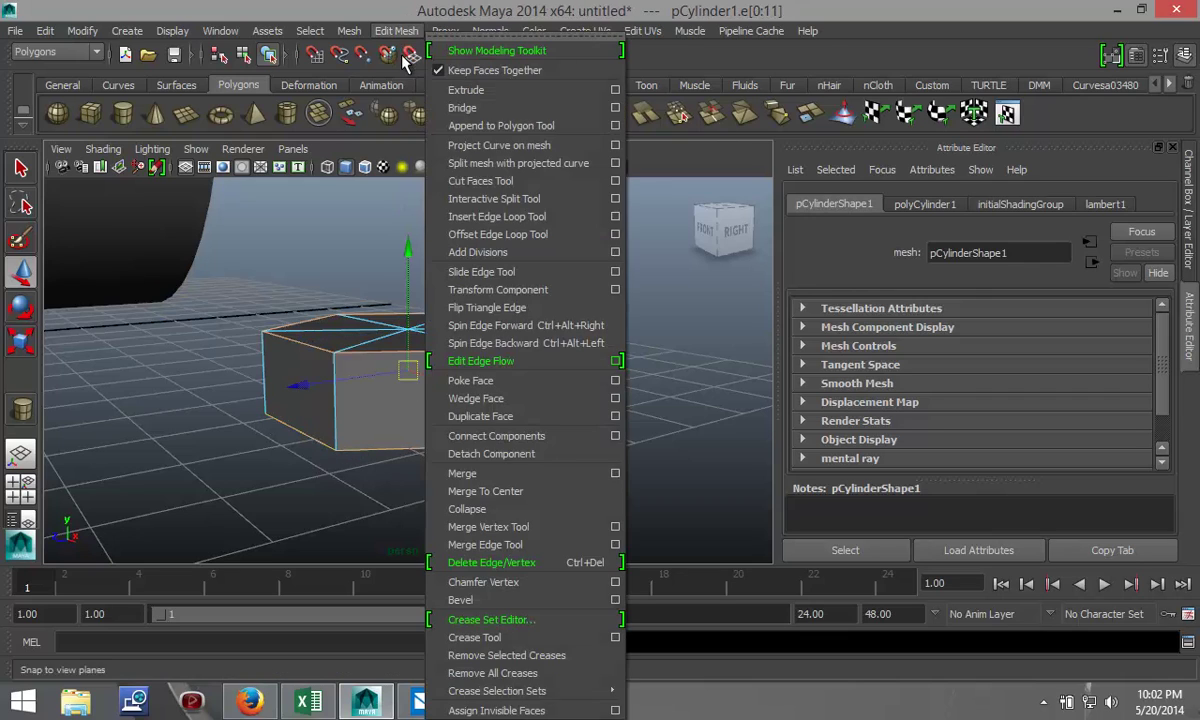
{"action": "left_click", "coordinate": [462, 600]}
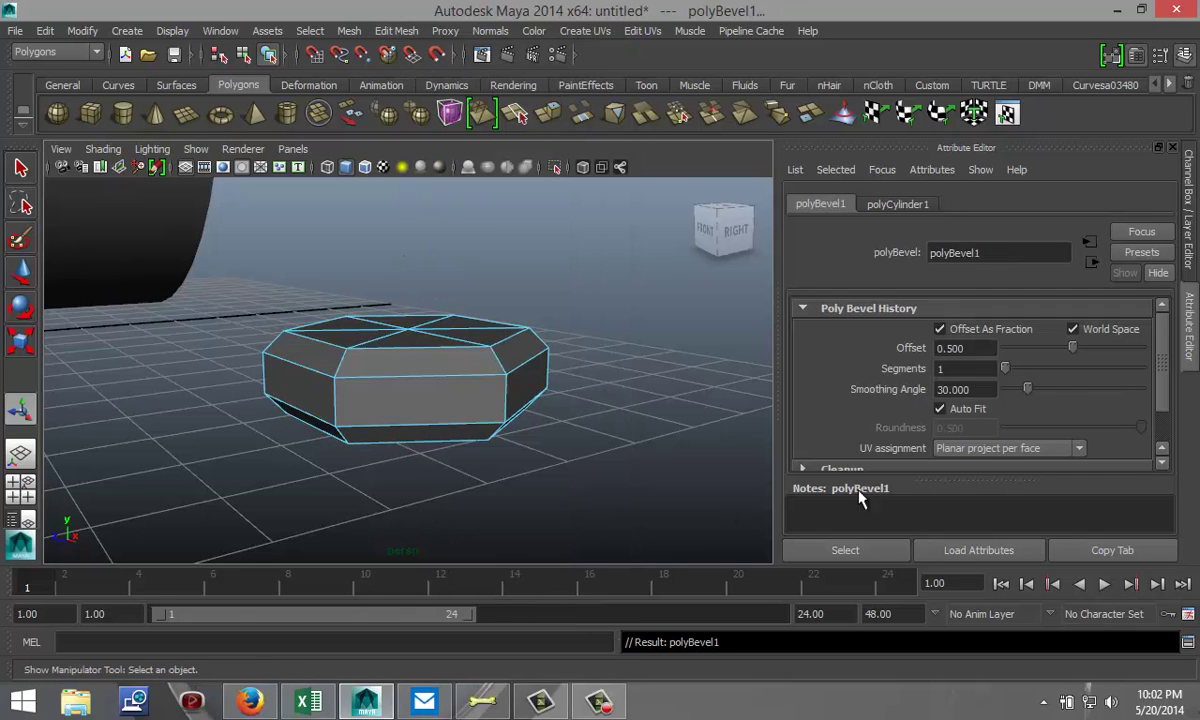
Set the bevel's segments to 5 and open its offset value for editing.
{"action": "left_click", "coordinate": [973, 369]}
{"action": "type", "text": "5"}
{"action": "left_click", "coordinate": [960, 348]}
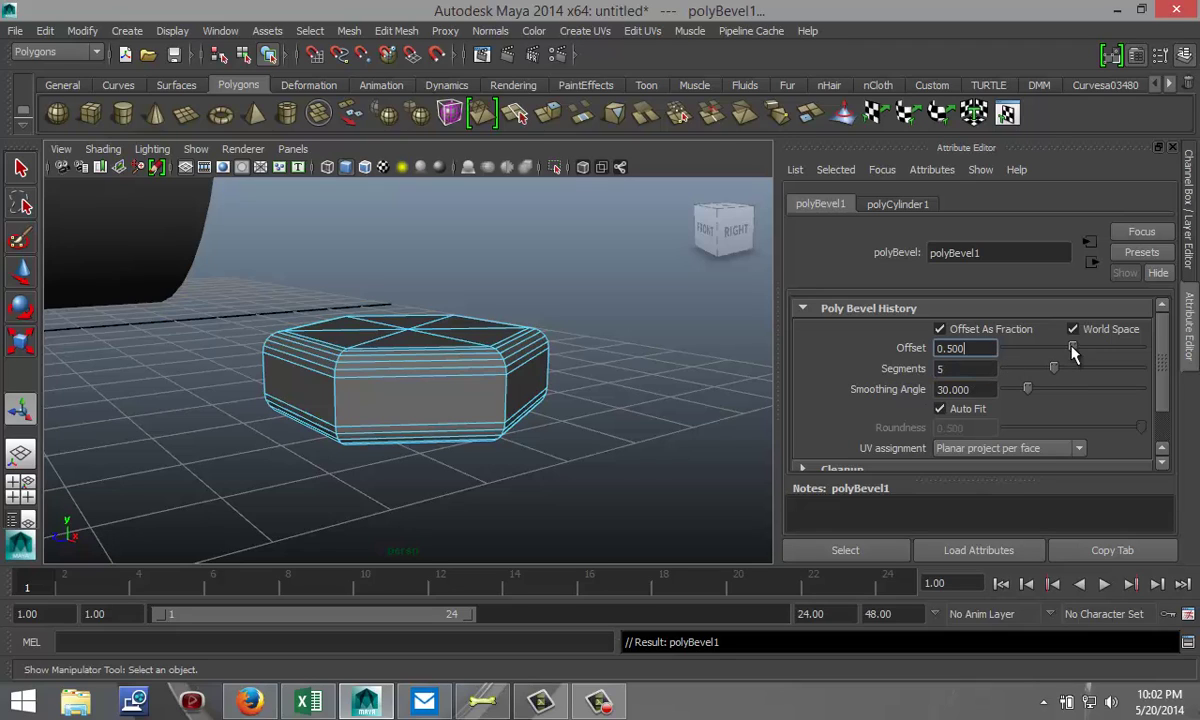
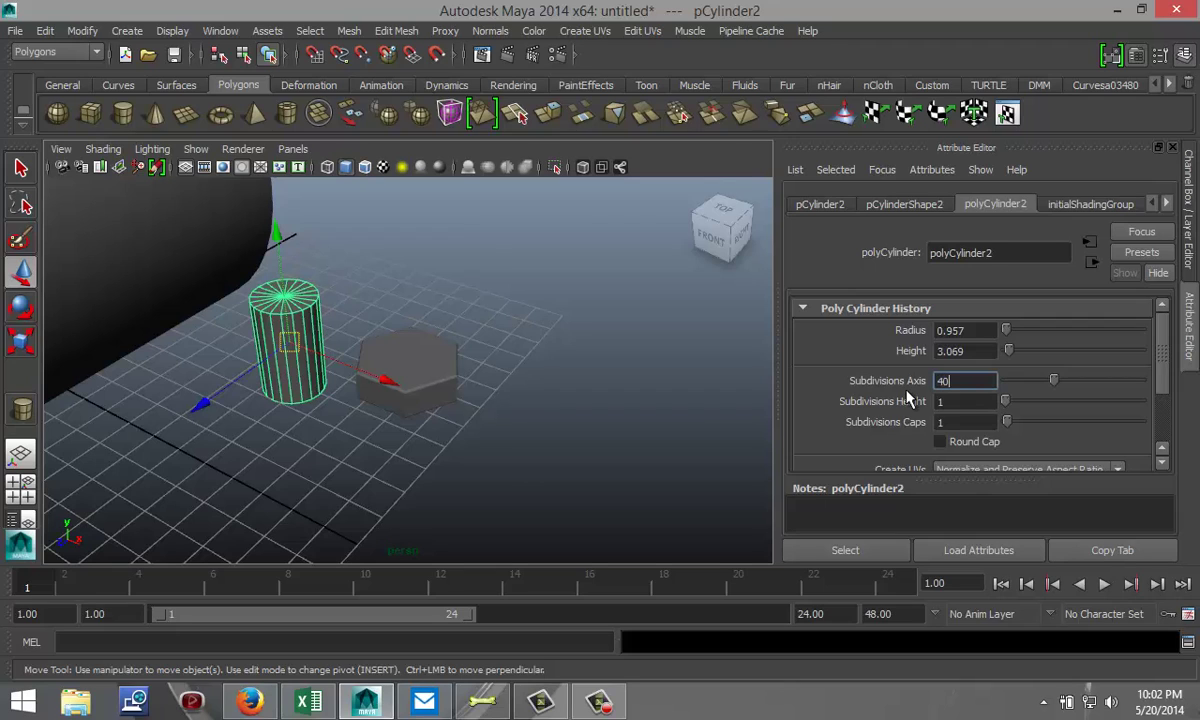
Set the tall cylinder's axis subdivisions to 40 and centre it on the hexagon at about X 9.63, Z -5.84.
{"action": "type", "text": "40"}
{"action": "key", "text": "Return"}
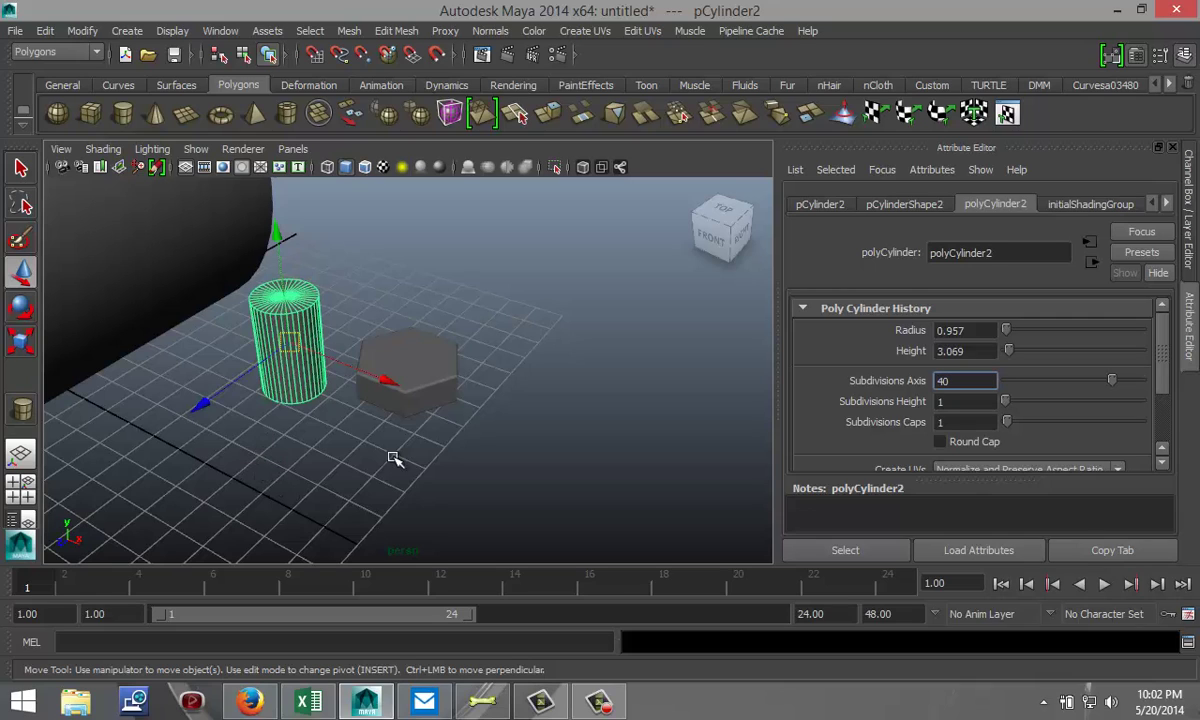
{"action": "left_click", "coordinate": [22, 497]}
{"action": "key", "text": "space"}
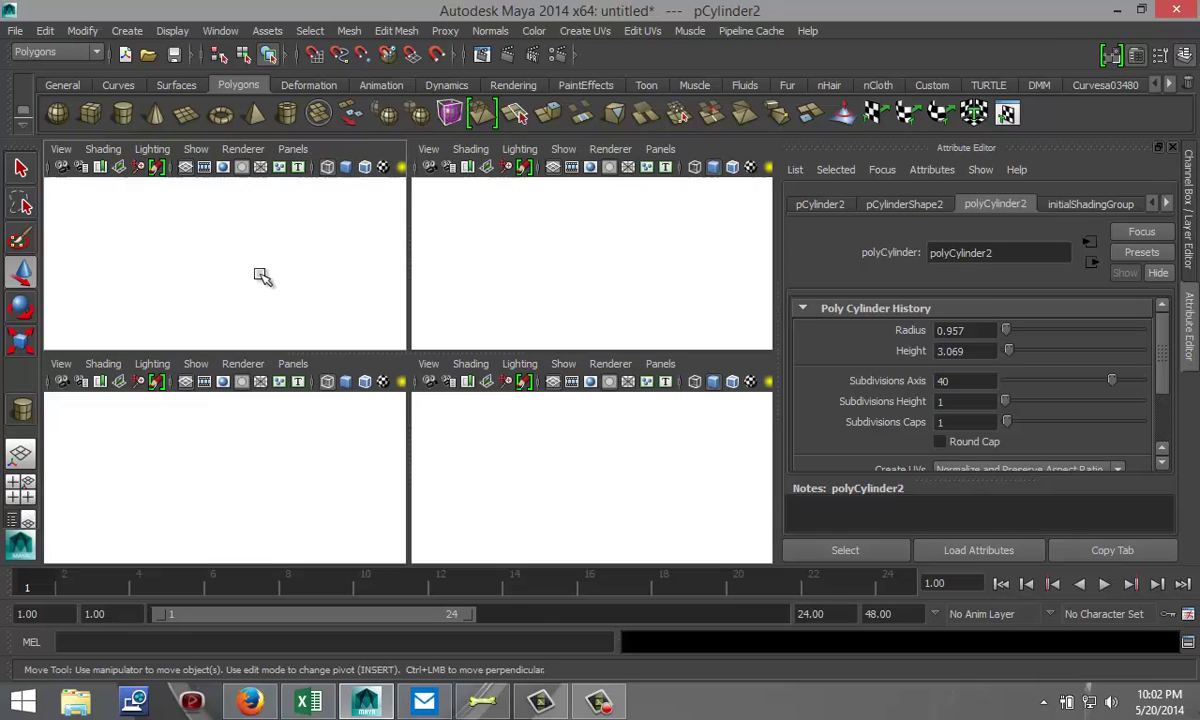
{"action": "left_click_drag", "start_coordinate": [691, 272], "coordinate": [755, 286]}
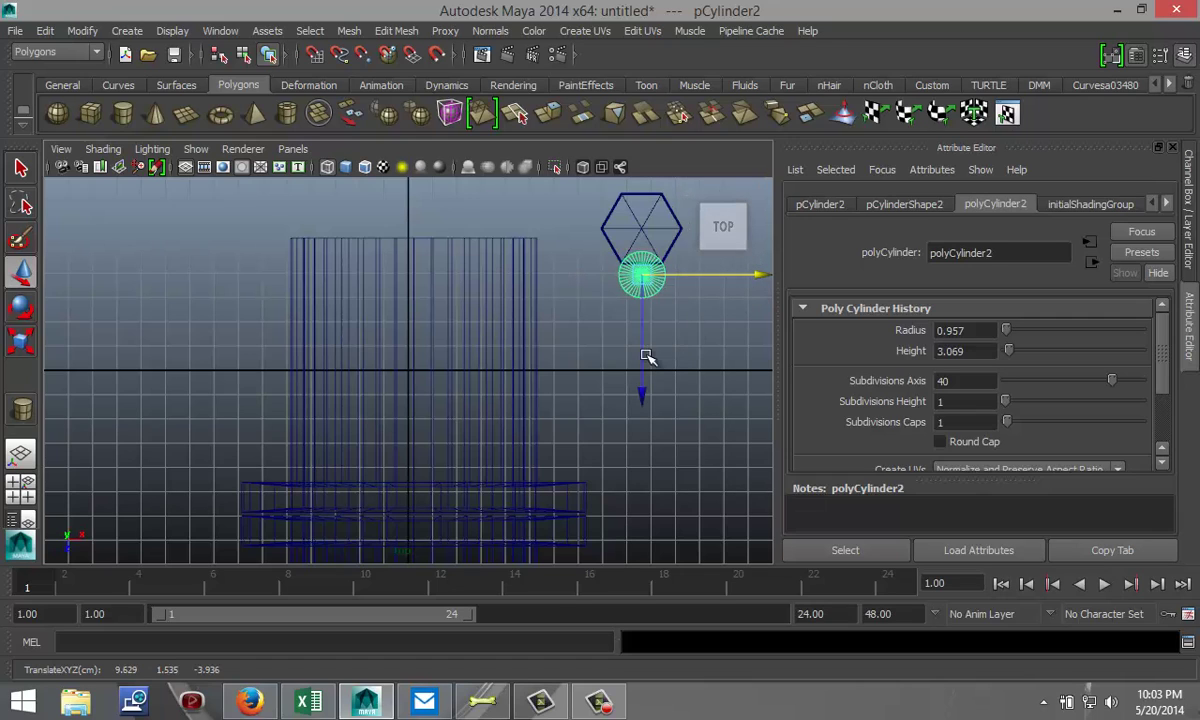
{"action": "left_click_drag", "start_coordinate": [642, 352], "coordinate": [647, 313]}
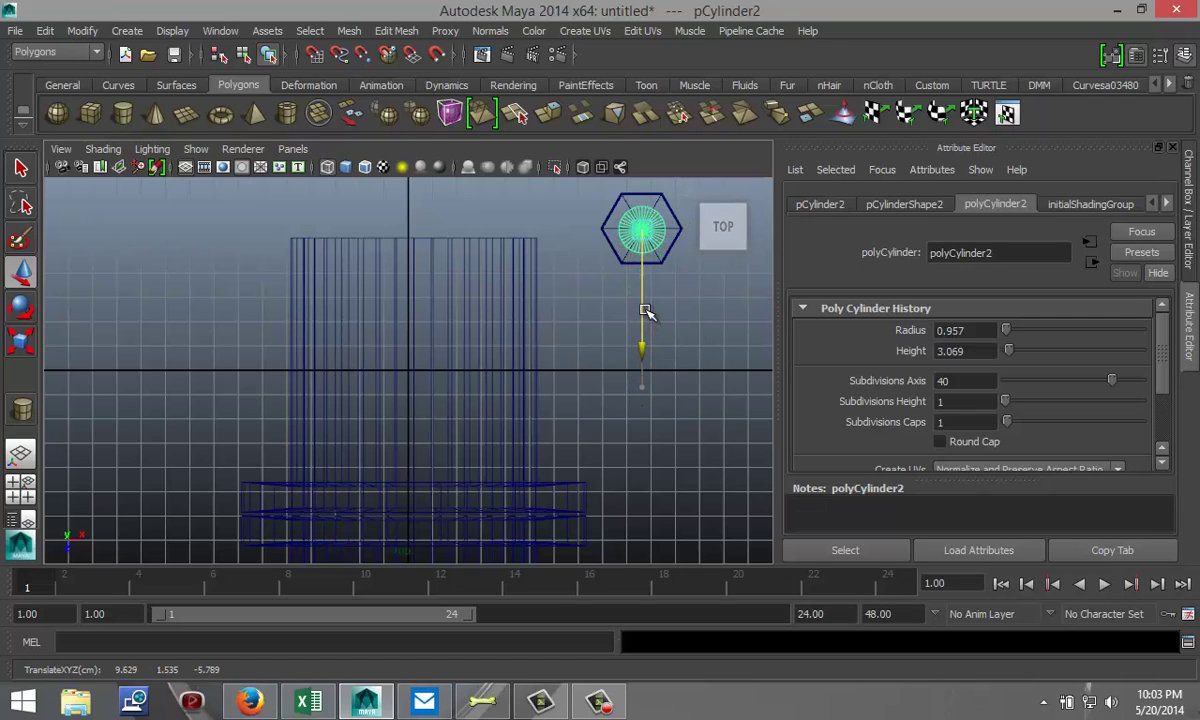
{"action": "key", "text": "f"}
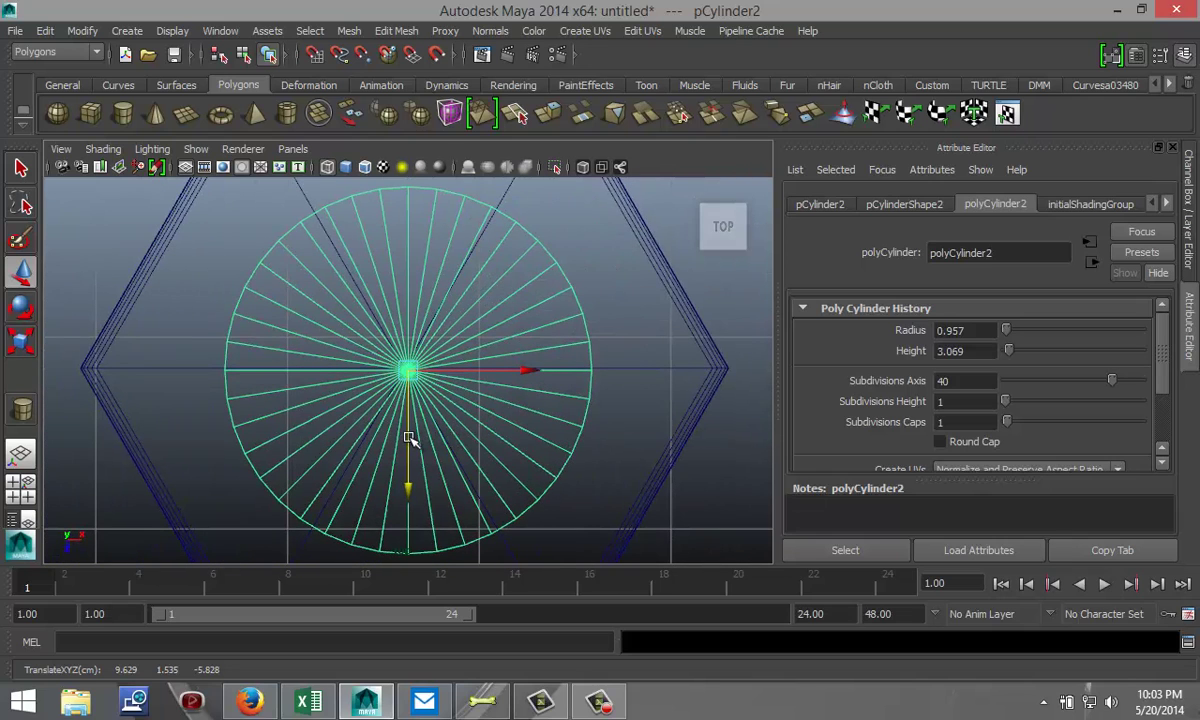
{"action": "left_click_drag", "start_coordinate": [409, 438], "coordinate": [410, 441]}
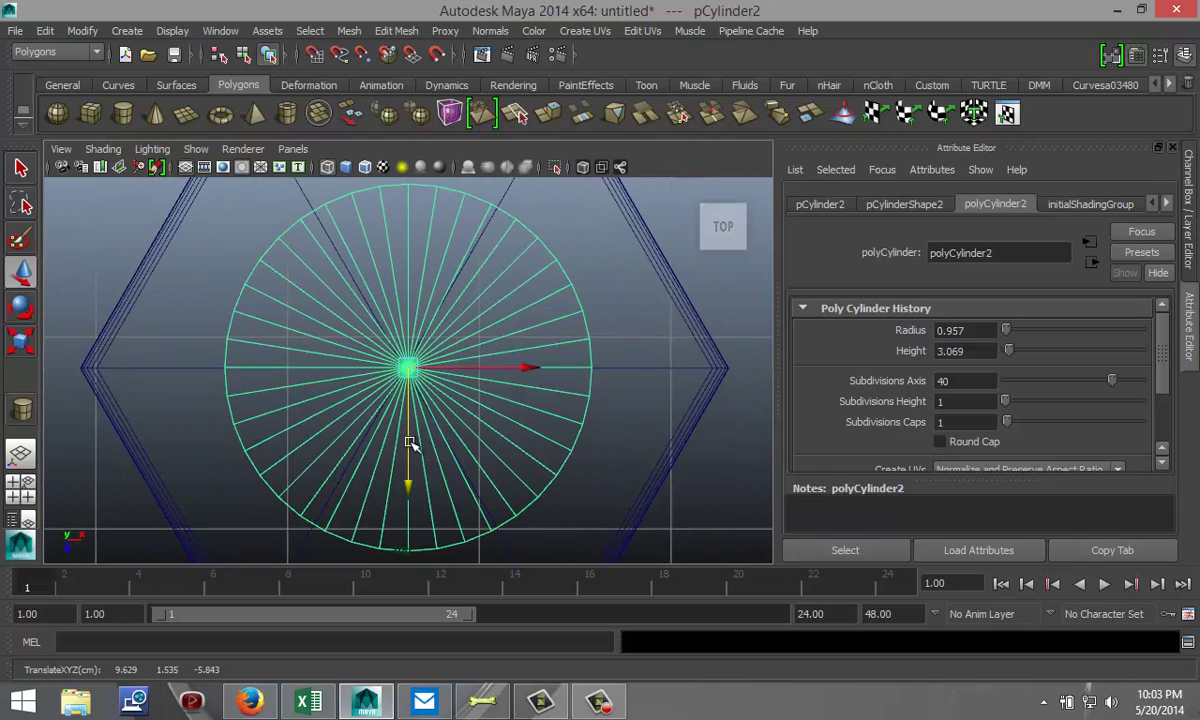
{"action": "scroll", "coordinate": [533, 481], "scroll_direction": "down", "scroll_amount": 4}
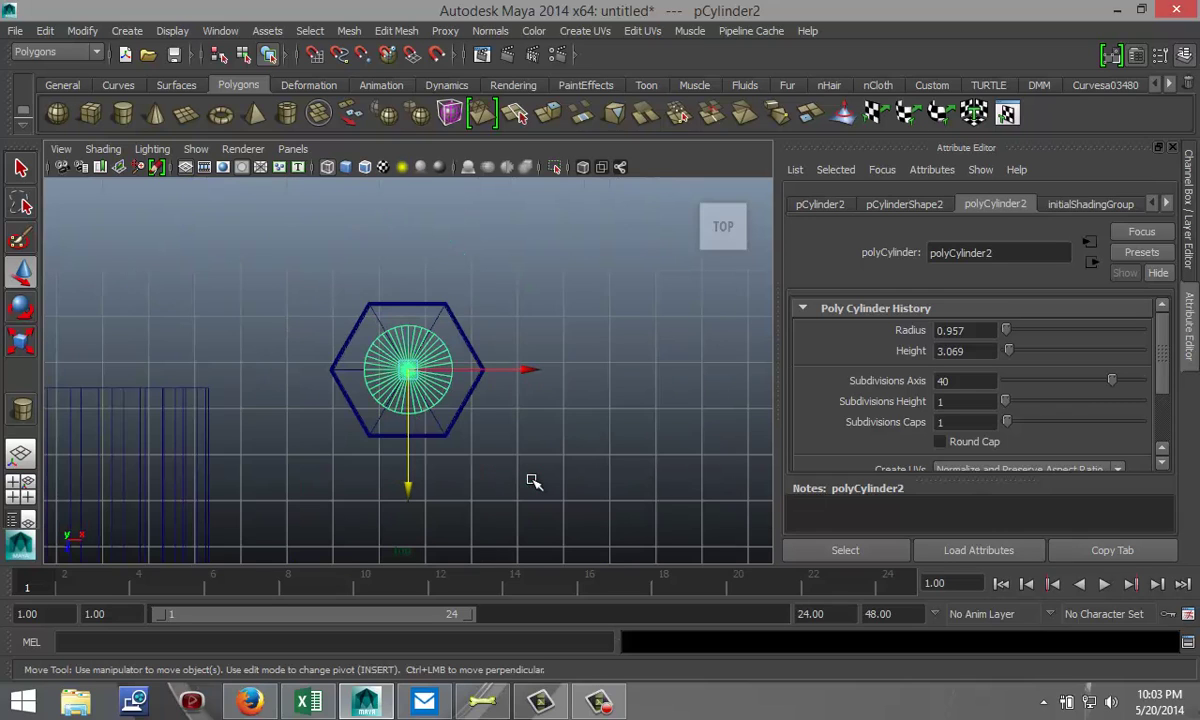
{"action": "scroll", "coordinate": [533, 481], "scroll_direction": "up", "scroll_amount": 4}
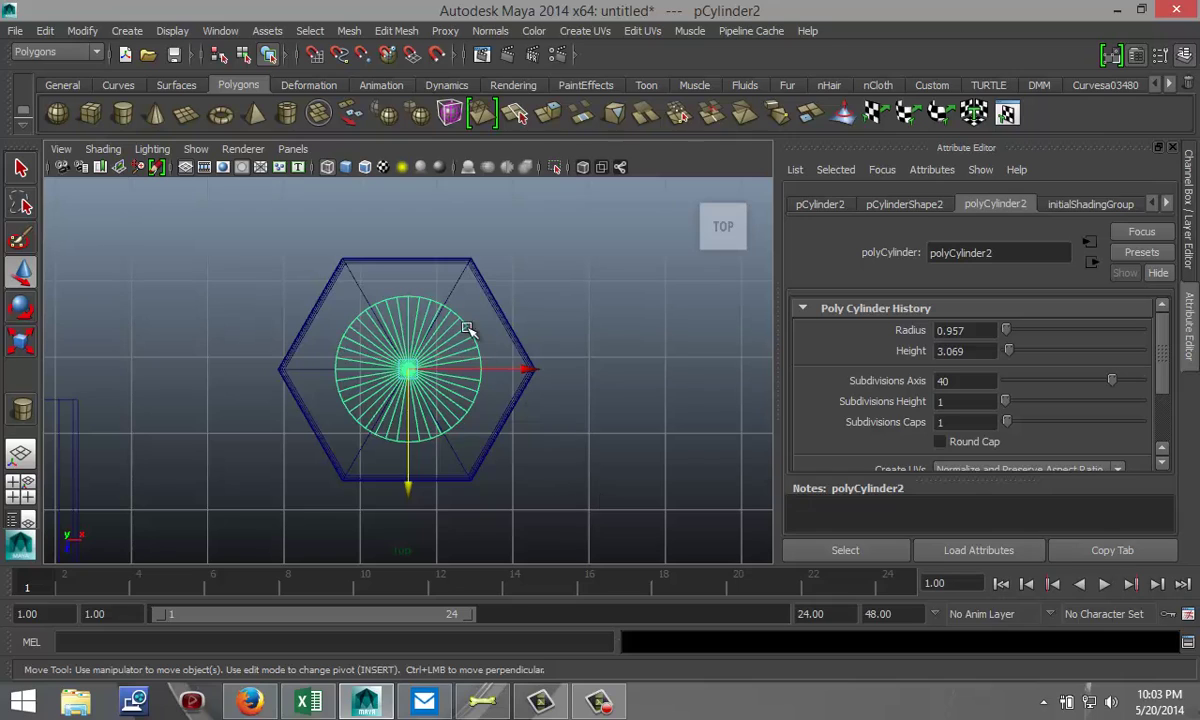
Raise the cylinder along Y to about 1.94 so it stands on the hexagonal head, and activate the Scale tool.
{"action": "left_click", "coordinate": [28, 482]}
{"action": "key", "text": "space"}
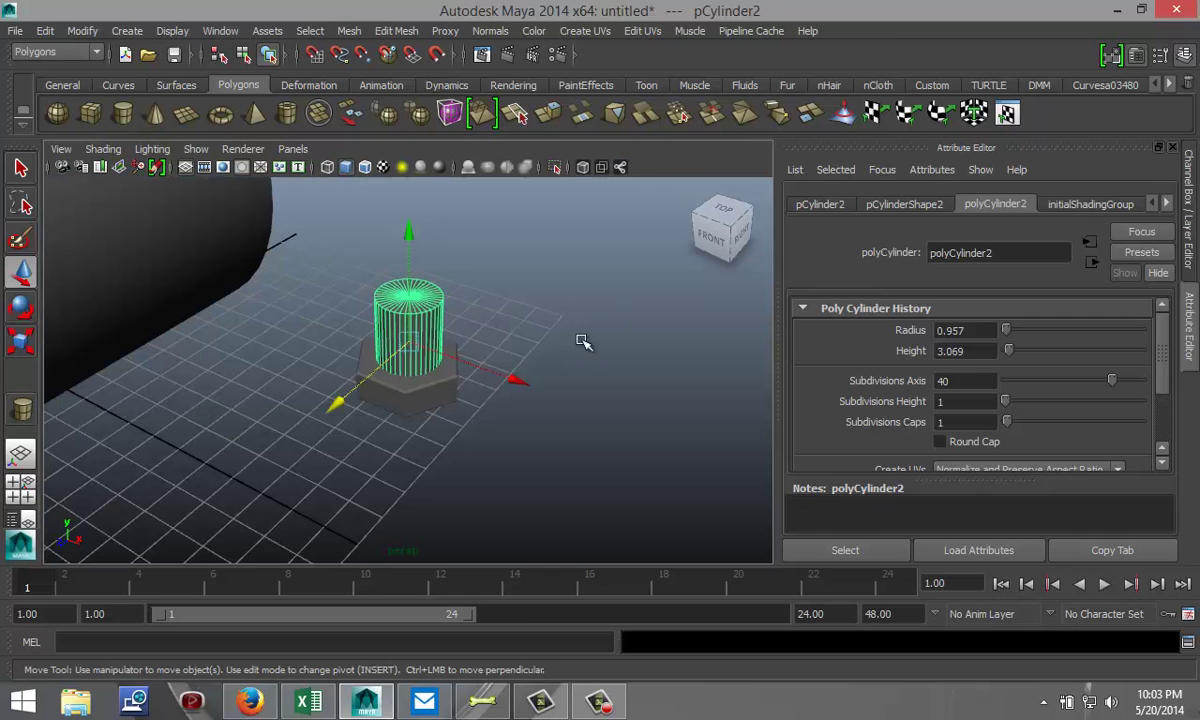
{"action": "left_click_drag", "start_coordinate": [549, 375], "coordinate": [536, 330], "text": "alt"}
{"action": "left_click_drag", "start_coordinate": [405, 212], "coordinate": [411, 226]}
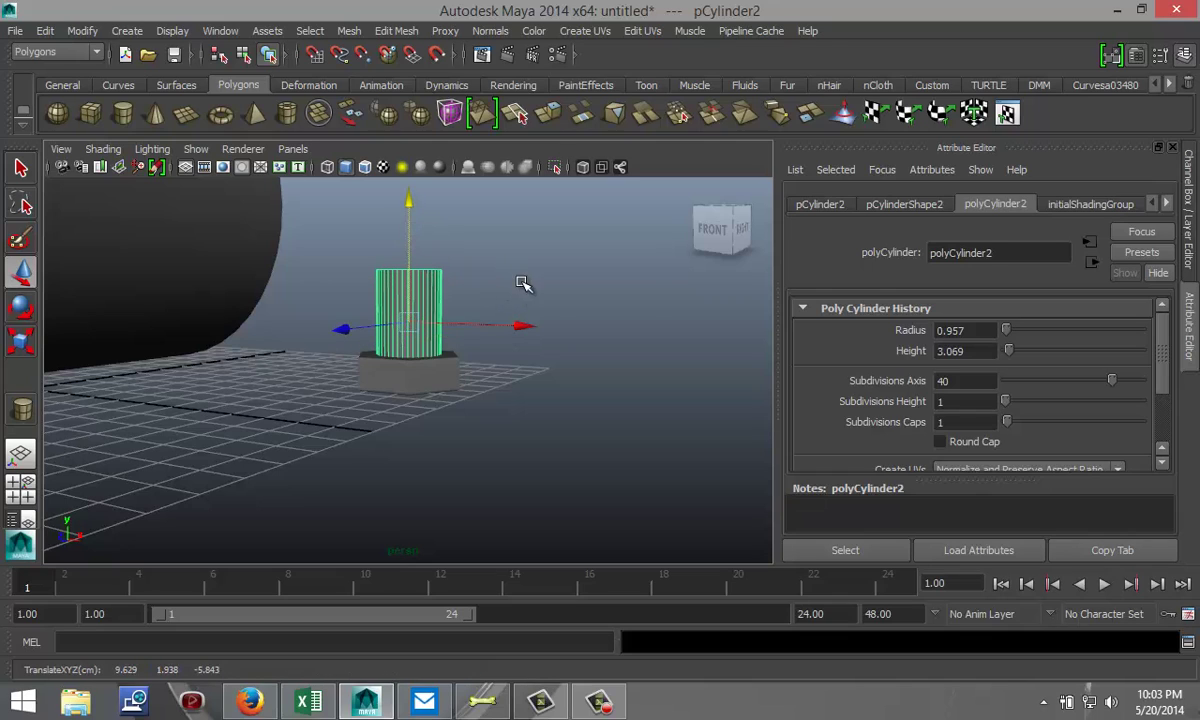
{"action": "key", "text": "r"}
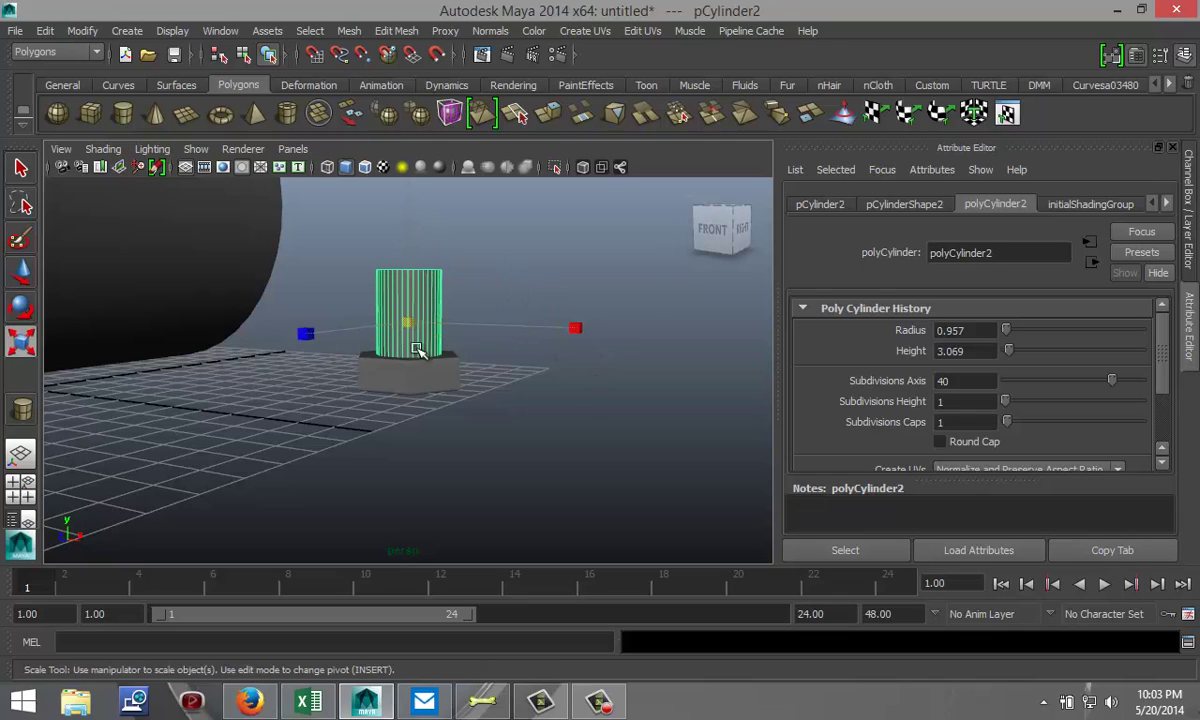
{"action": "left_click_drag", "start_coordinate": [418, 349], "coordinate": [588, 405], "text": "alt"}
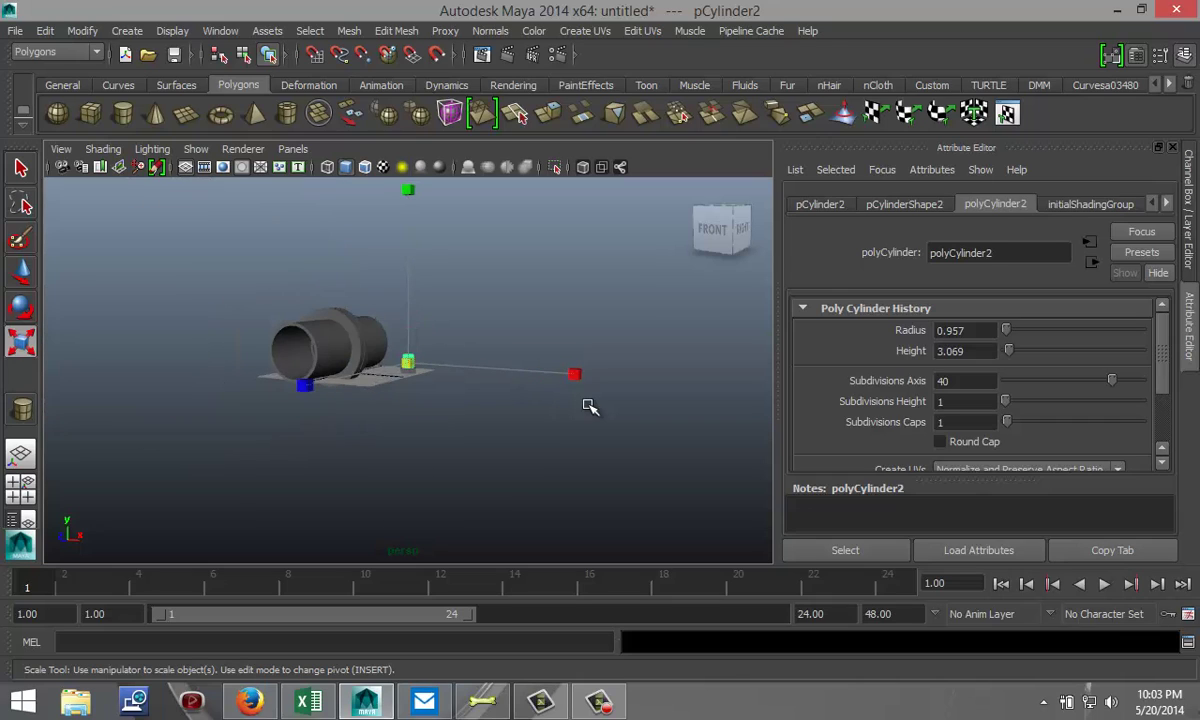
Stretch the tall cylinder along Y to a scale of about 2.27 and raise it to Y about 3.74 onto the hexagonal head.
{"action": "key", "text": "minus"}
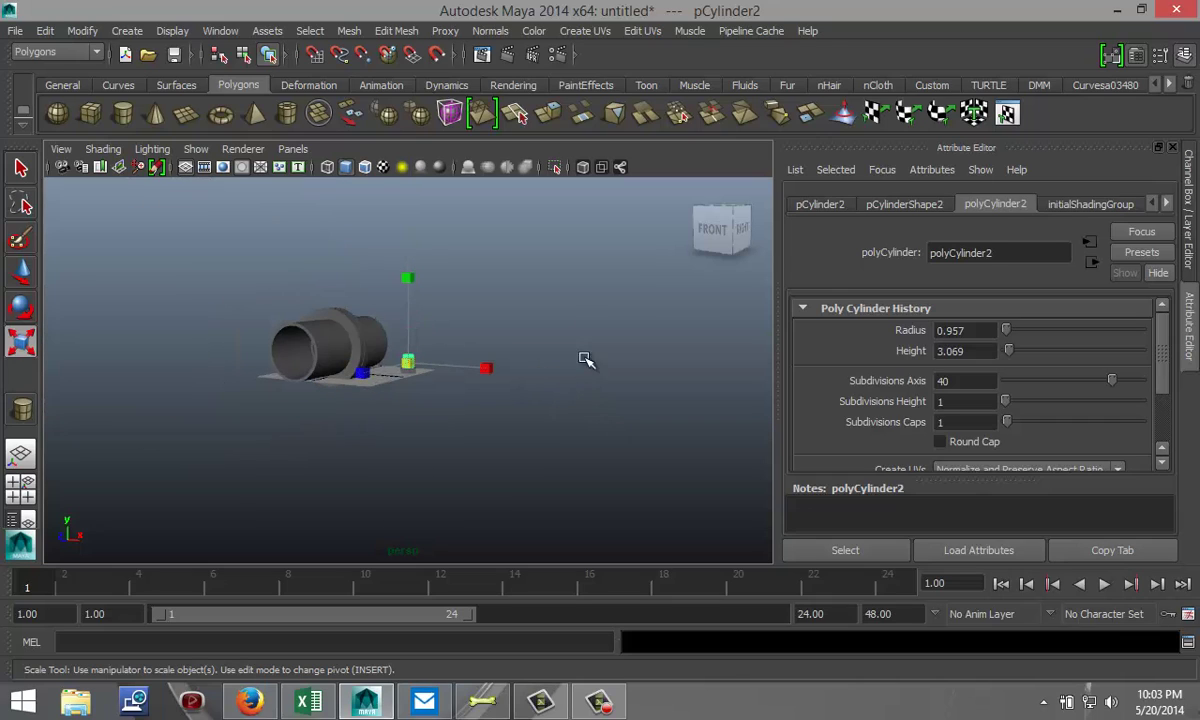
{"action": "scroll", "coordinate": [540, 277], "scroll_direction": "up", "scroll_amount": 3}
{"action": "left_click_drag", "start_coordinate": [406, 271], "coordinate": [408, 170]}
{"action": "key", "text": "w"}
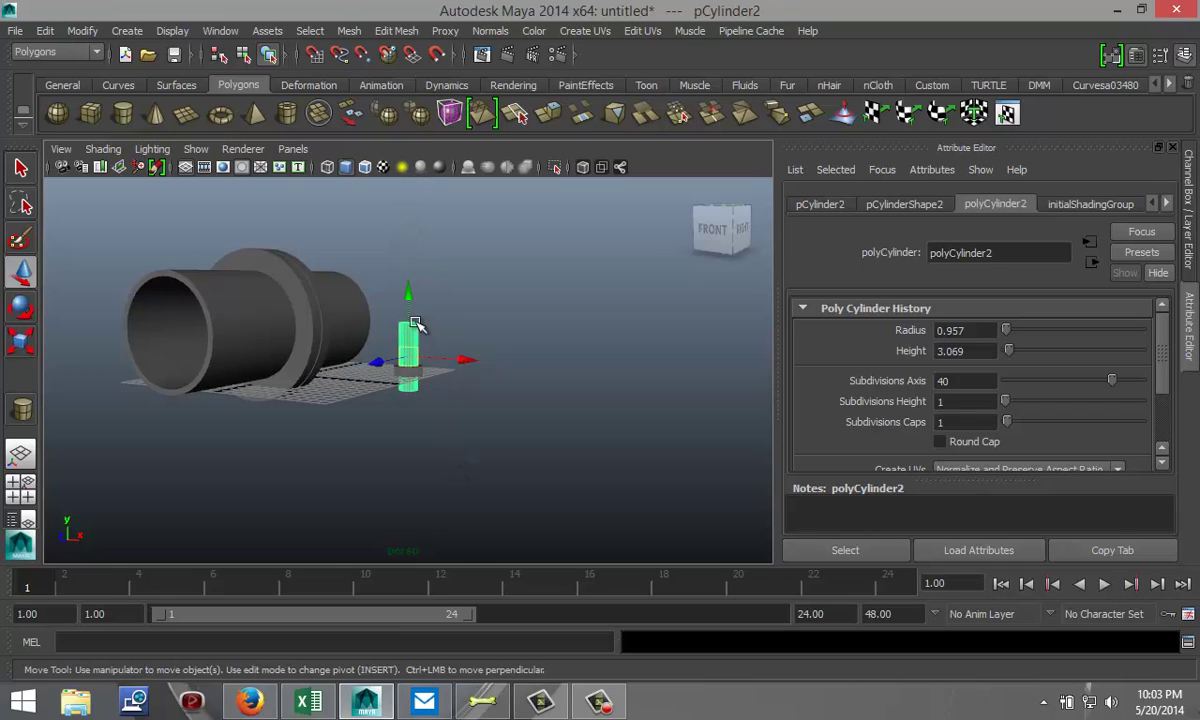
{"action": "left_click_drag", "start_coordinate": [405, 292], "coordinate": [408, 283]}
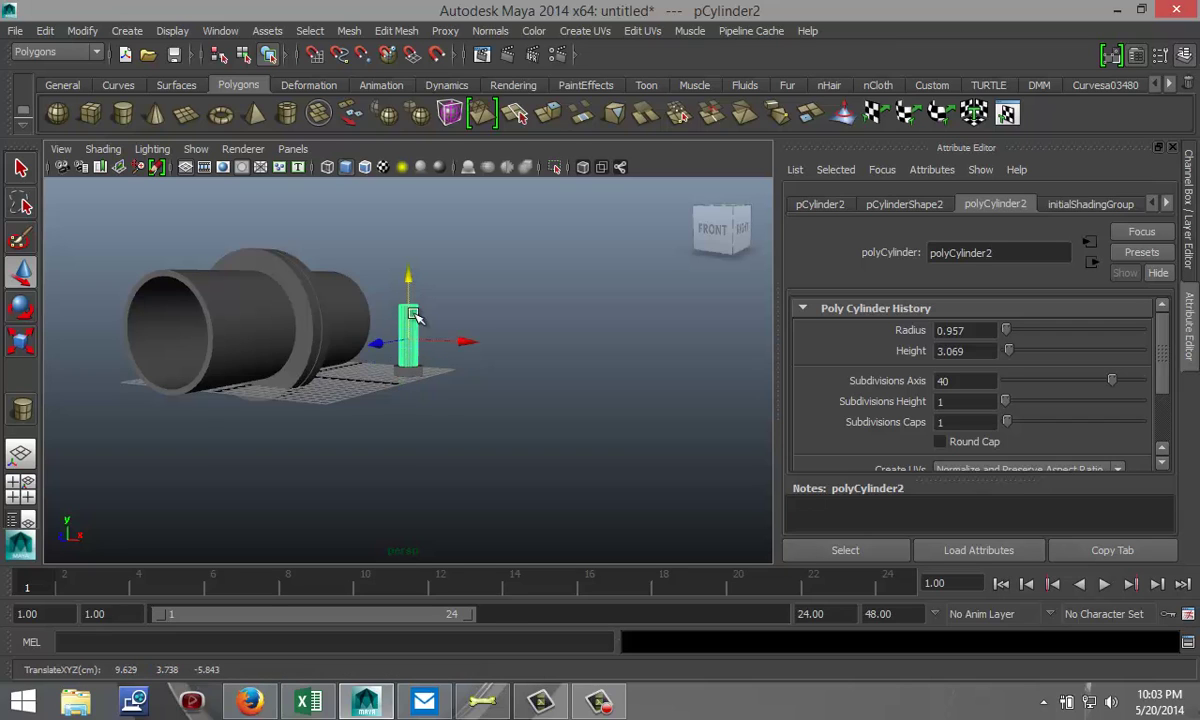
Scale the bolt's shank cylinder down uniformly to about 0.98 in X and Z and 2.22 in Y.
{"action": "scroll", "coordinate": [514, 512], "scroll_direction": "up", "scroll_amount": 5}
{"action": "left_click_drag", "start_coordinate": [525, 501], "coordinate": [471, 391], "text": "alt"}
{"action": "scroll", "coordinate": [471, 391], "scroll_direction": "up", "scroll_amount": 4}
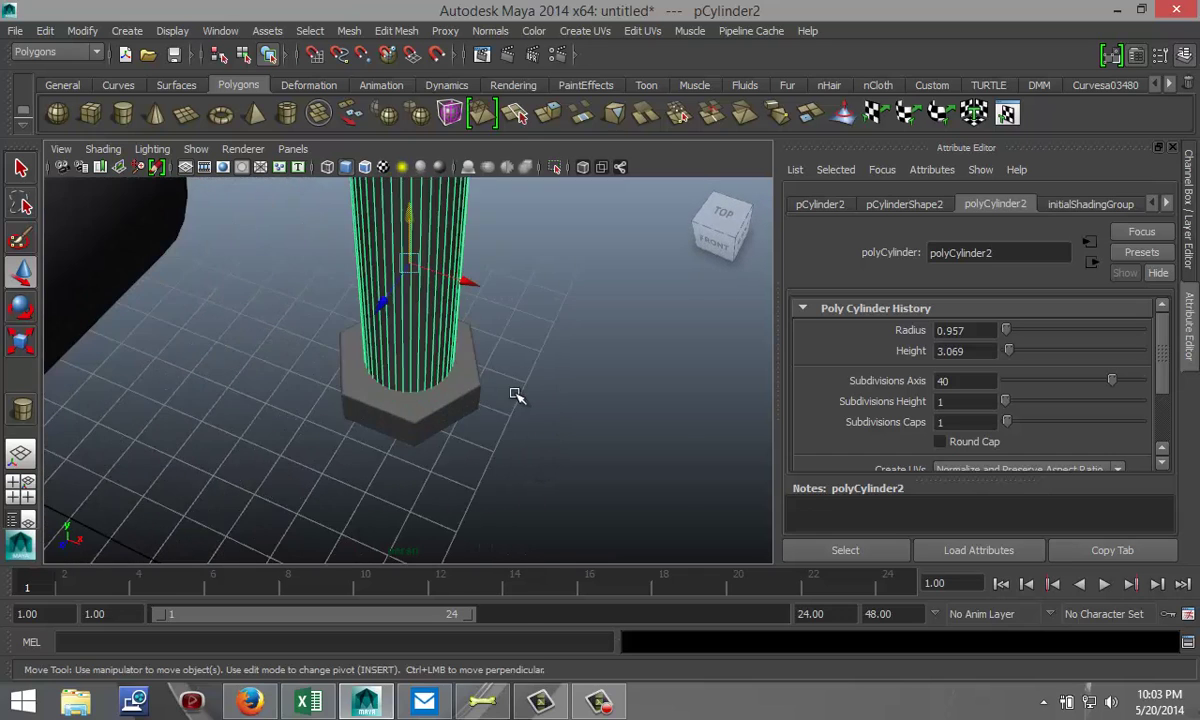
{"action": "scroll", "coordinate": [525, 474], "scroll_direction": "down", "scroll_amount": 2}
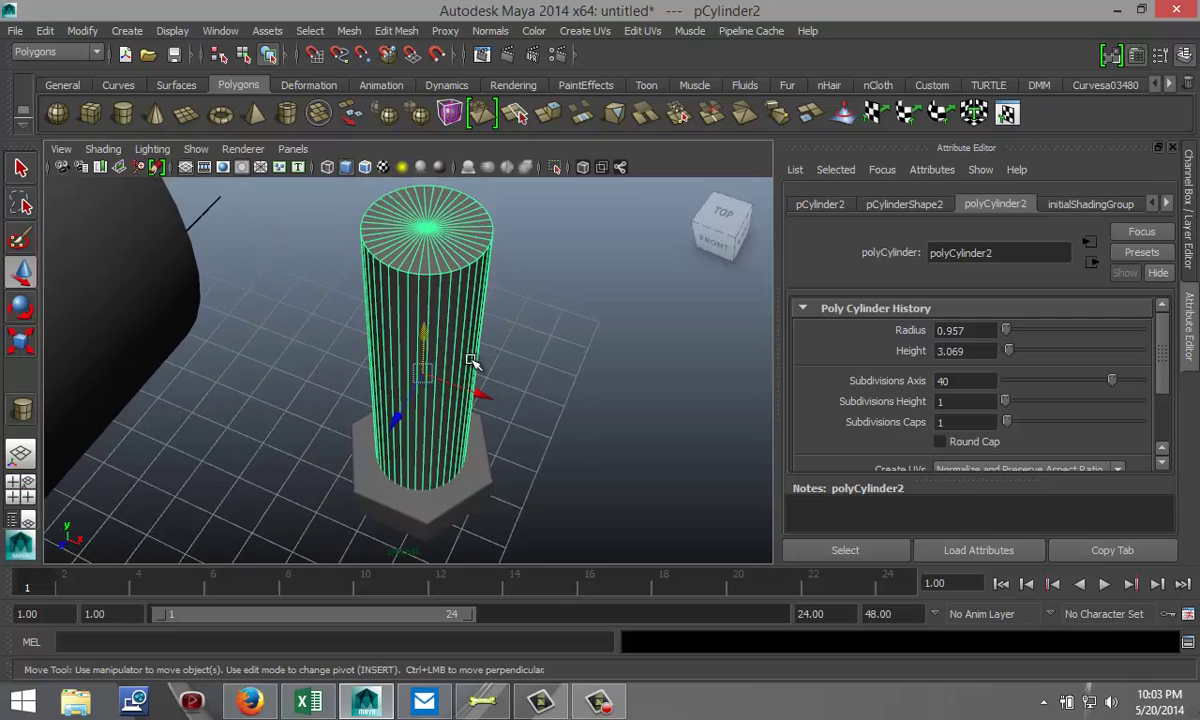
{"action": "key", "text": "r"}
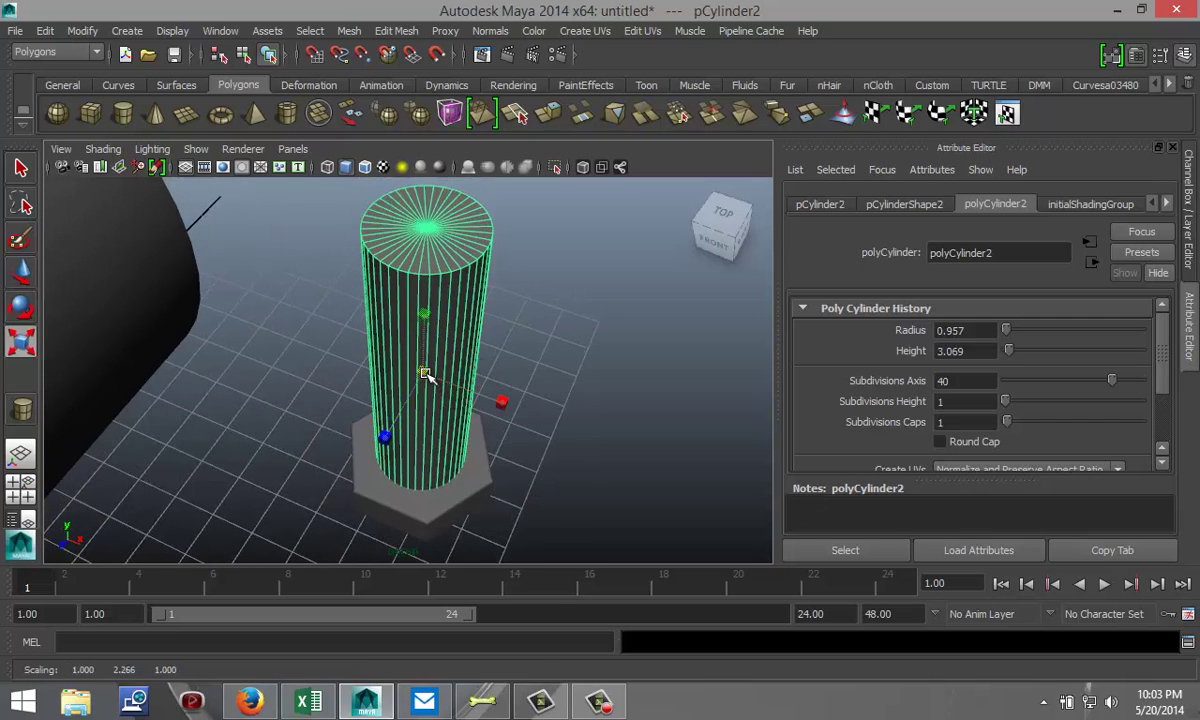
{"action": "mouse_move", "coordinate": [424, 374]}
{"action": "left_mouse_down"}
{"action": "mouse_move", "coordinate": [394, 371]}
{"action": "mouse_move", "coordinate": [424, 376]}
{"action": "left_mouse_up"}
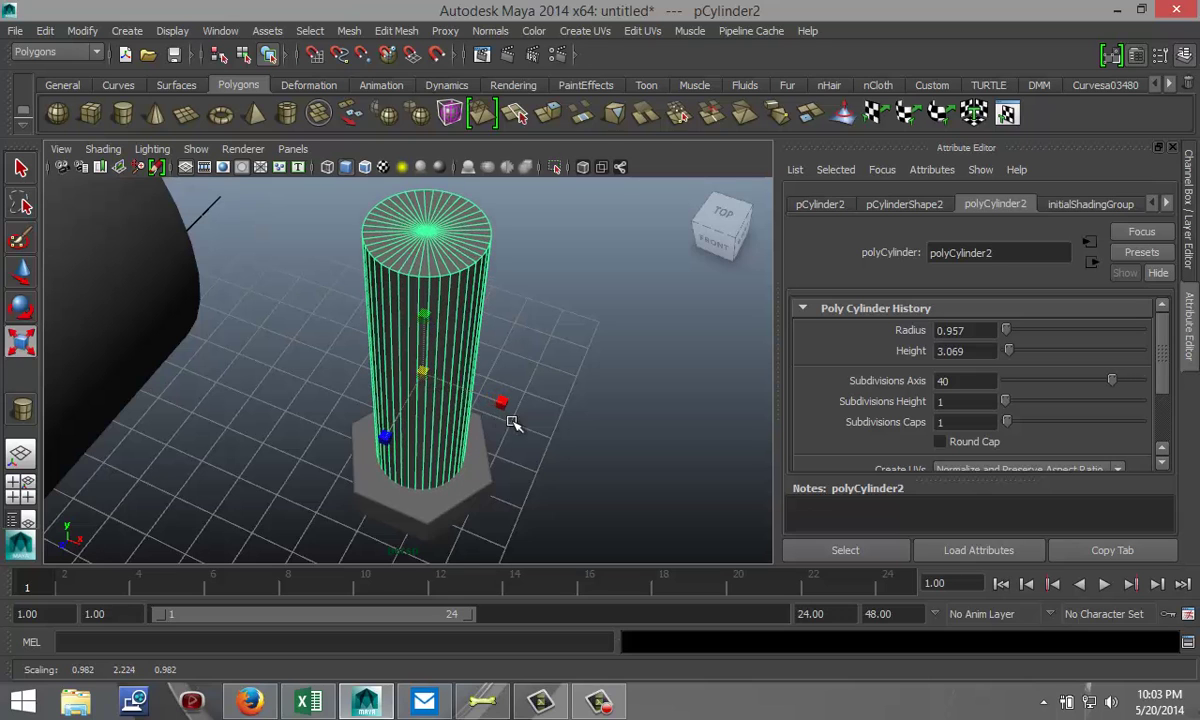
Bevel the full edge loop around the shank's top rim with an offset of 0.110.
{"action": "left_click_drag", "start_coordinate": [555, 383], "coordinate": [557, 421], "text": "alt"}
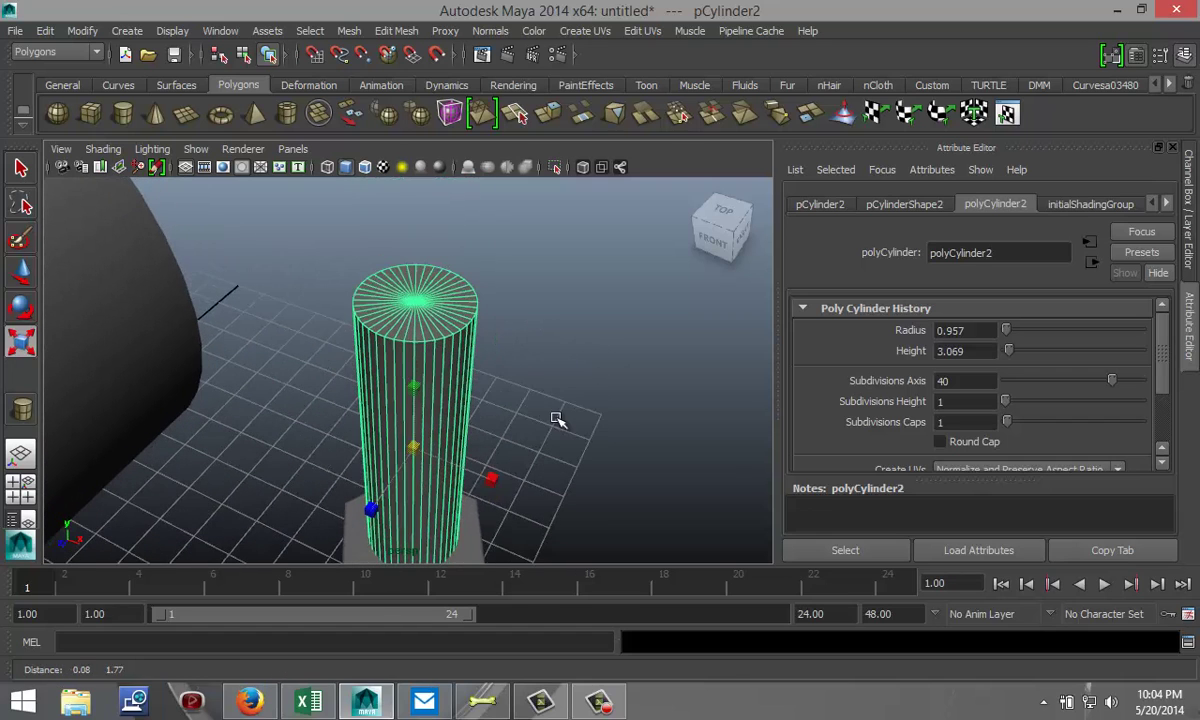
{"action": "scroll", "coordinate": [471, 407], "scroll_direction": "up", "scroll_amount": 4}
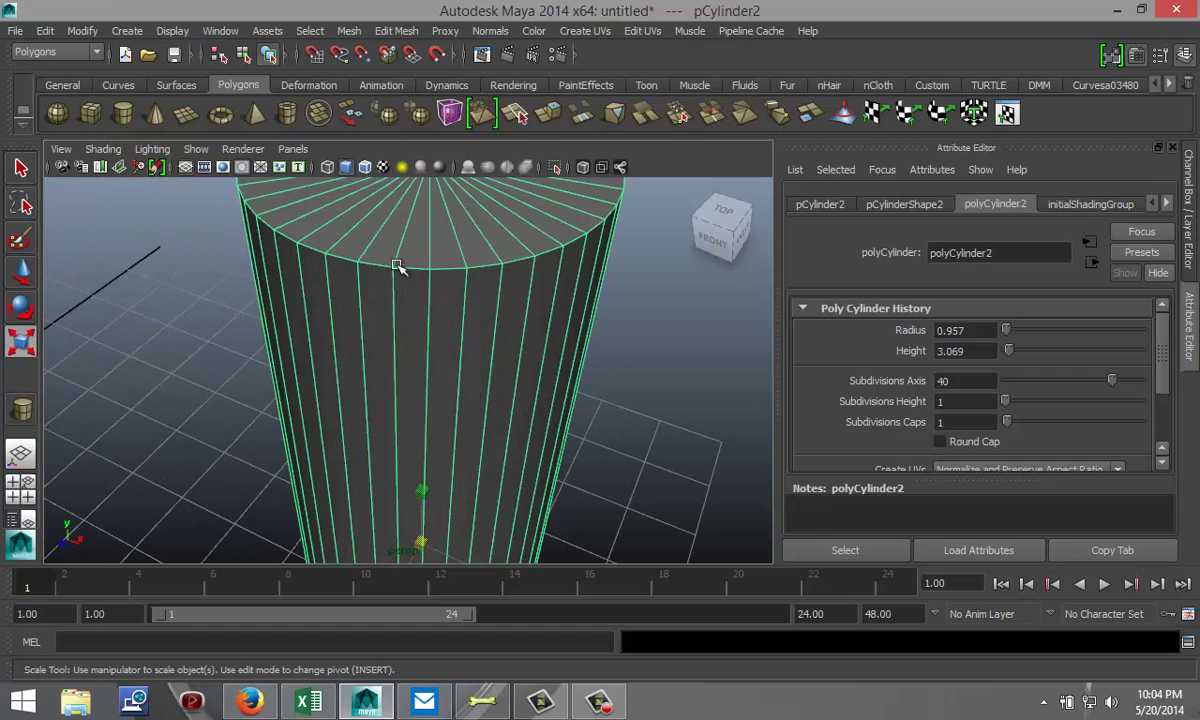
{"action": "right_click", "coordinate": [446, 270]}
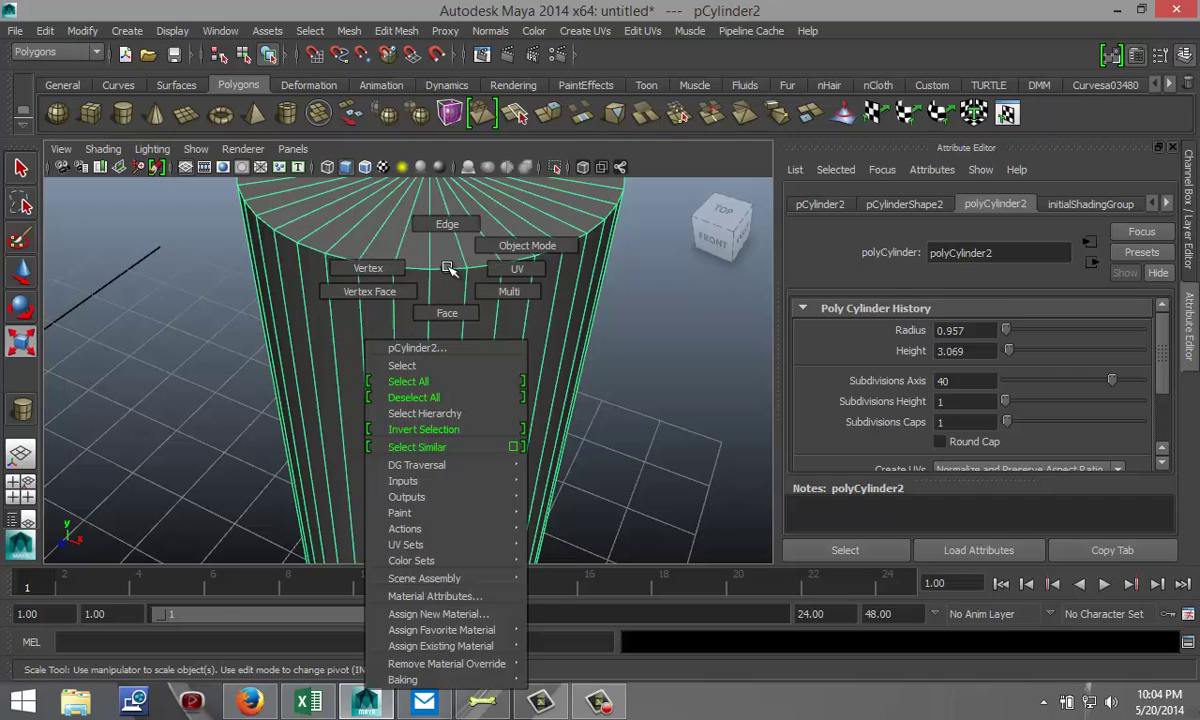
{"action": "left_click", "coordinate": [446, 224]}
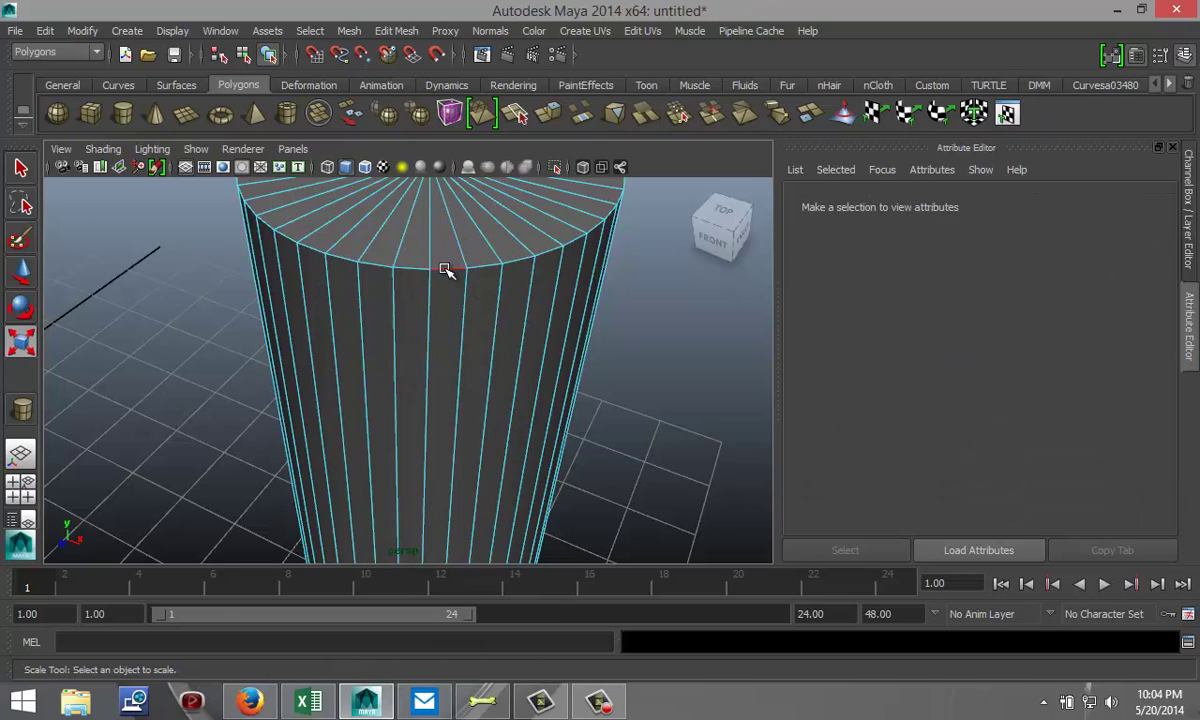
{"action": "left_click", "coordinate": [446, 270]}
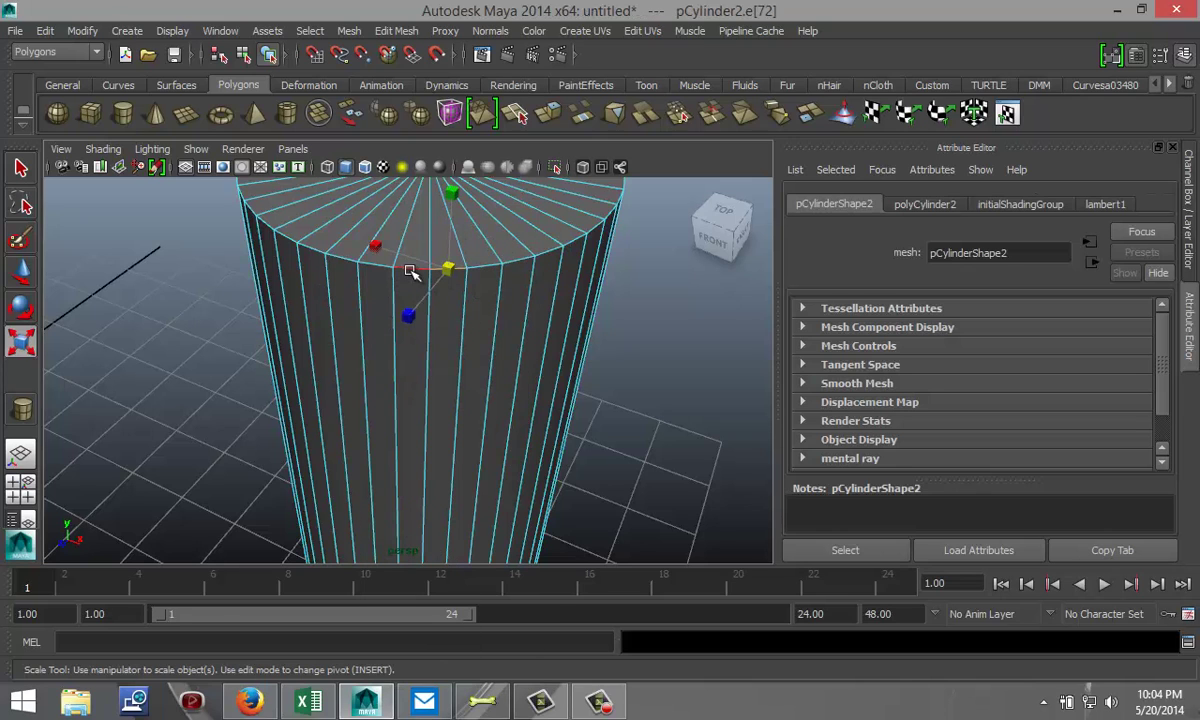
{"action": "double_click", "coordinate": [410, 272]}
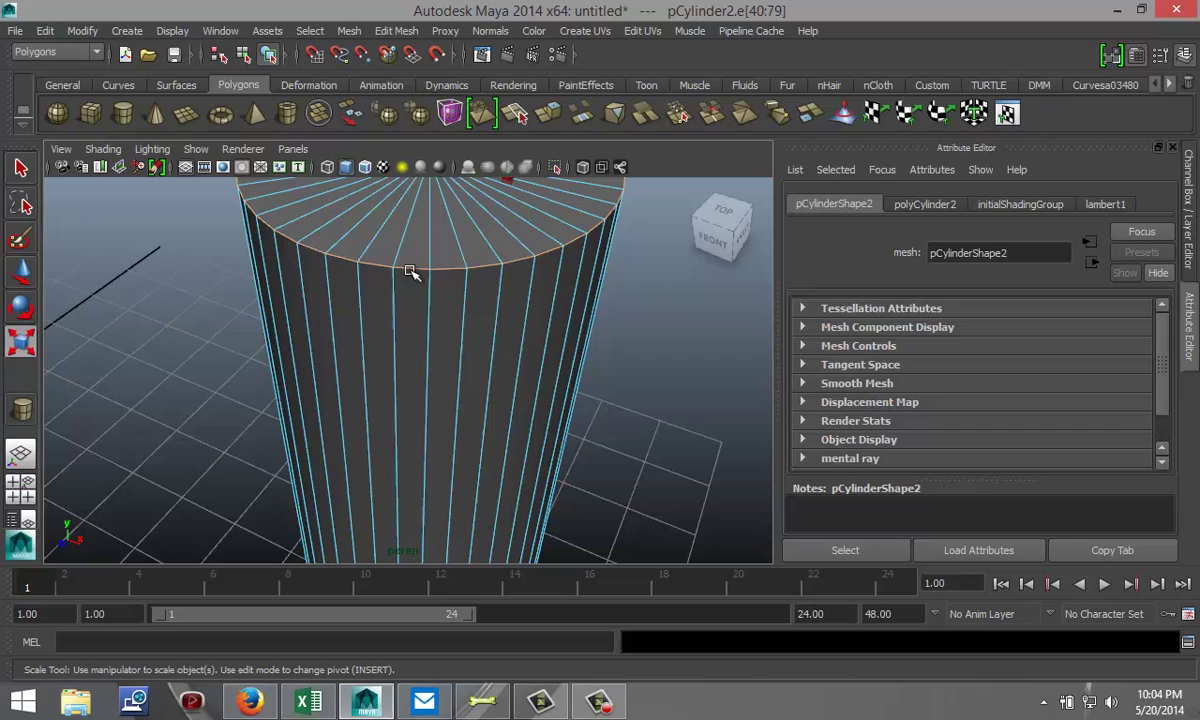
{"action": "left_click", "coordinate": [408, 37]}
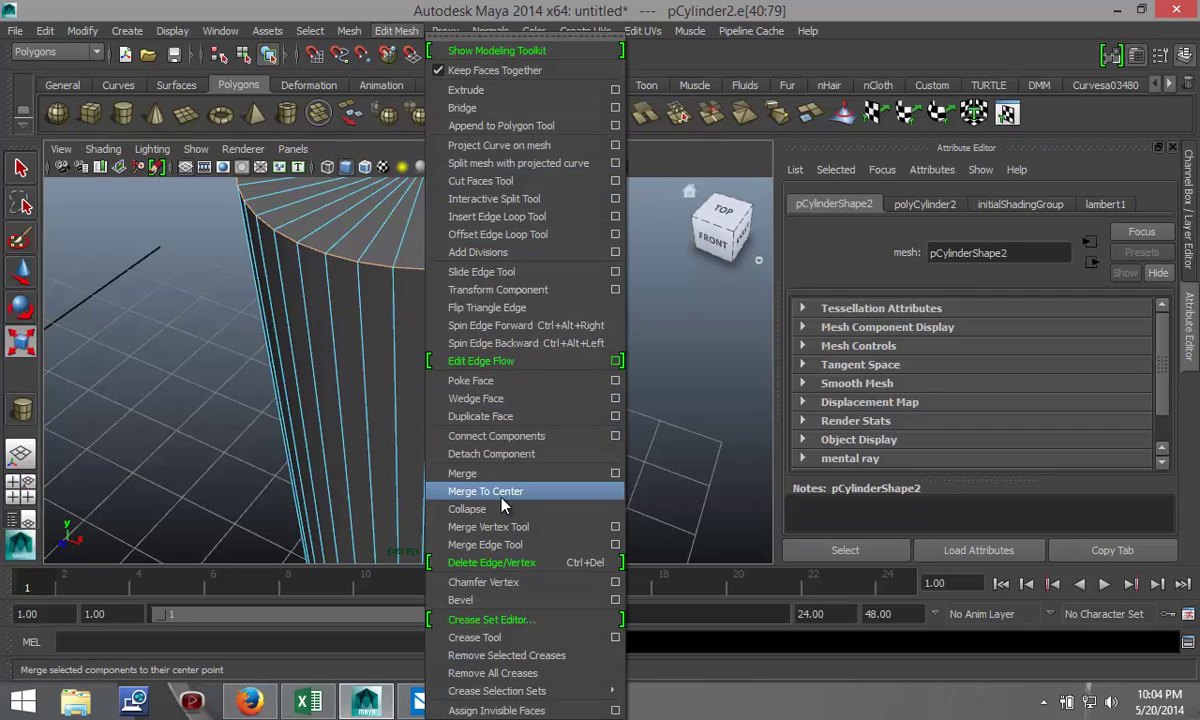
{"action": "left_click", "coordinate": [518, 600]}
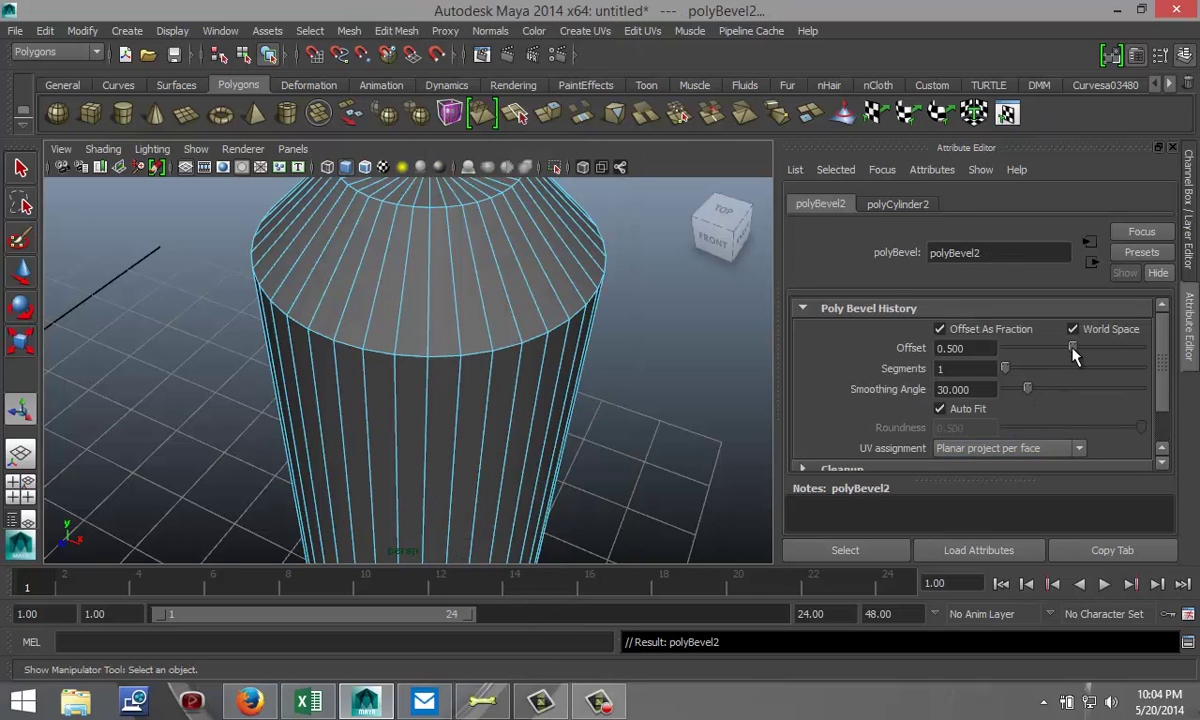
{"action": "left_click_drag", "start_coordinate": [1073, 353], "coordinate": [1021, 363]}
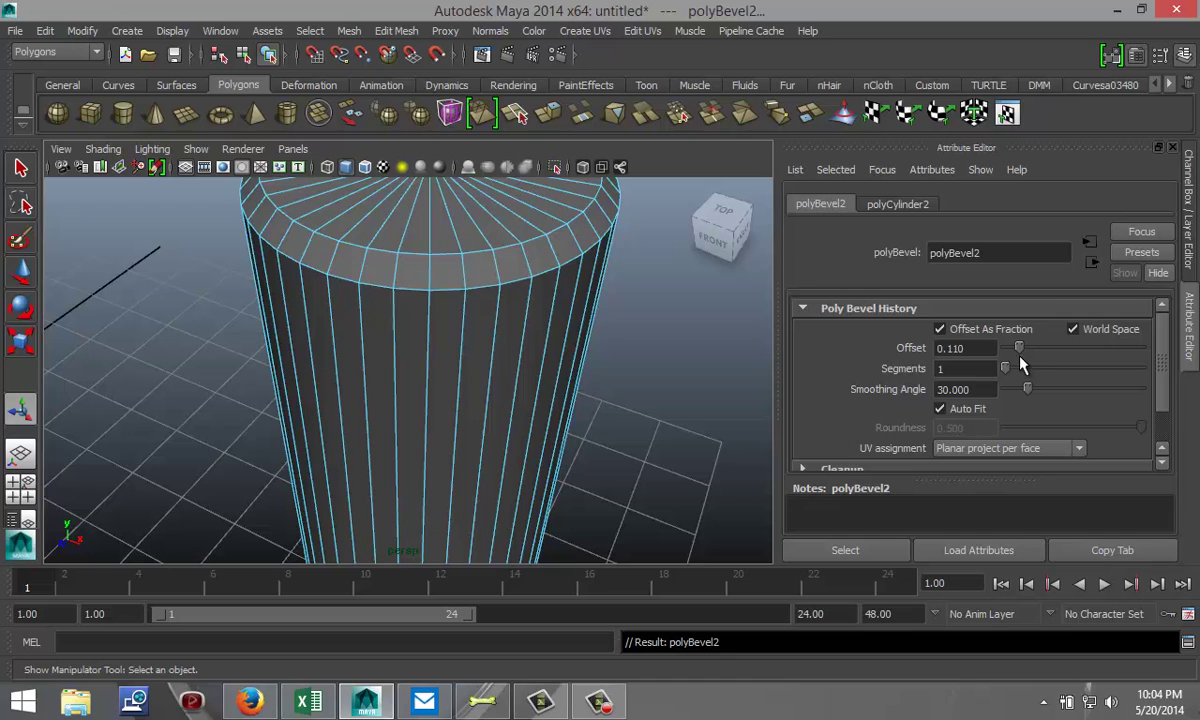
Combine the hexagonal head and the shank into a single mesh and clear the selection.
{"action": "scroll", "coordinate": [620, 432], "scroll_direction": "down", "scroll_amount": 3}
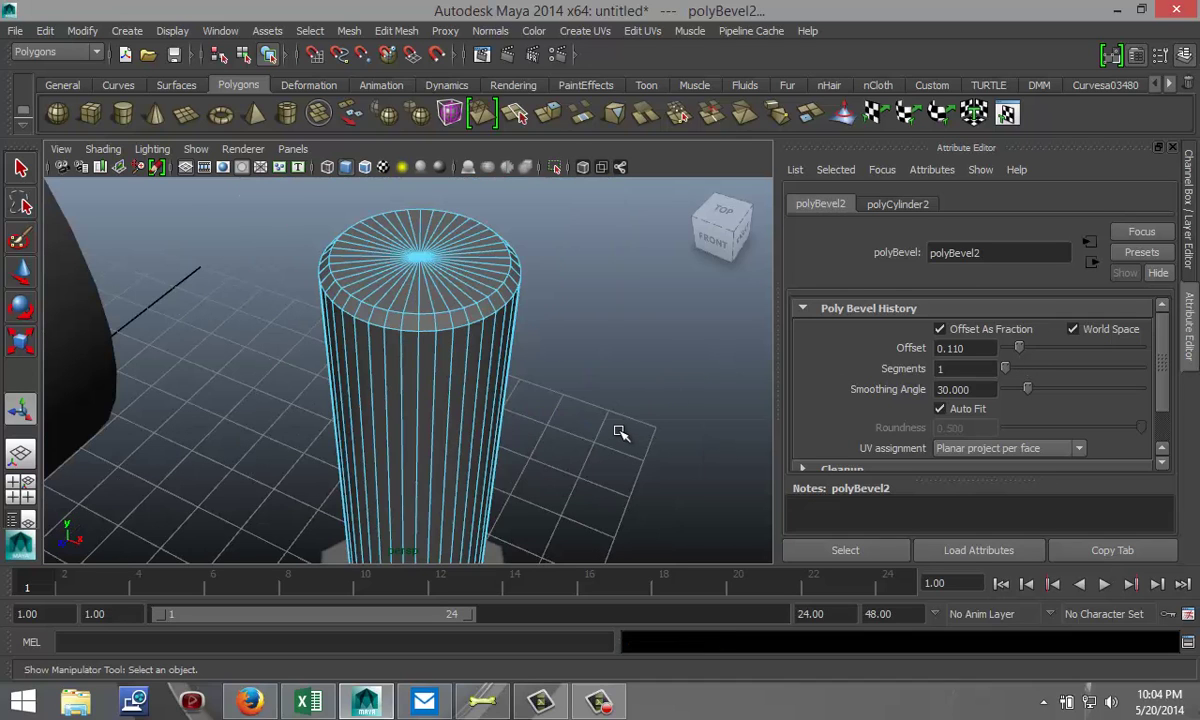
{"action": "scroll", "coordinate": [620, 410], "scroll_direction": "up", "scroll_amount": 2}
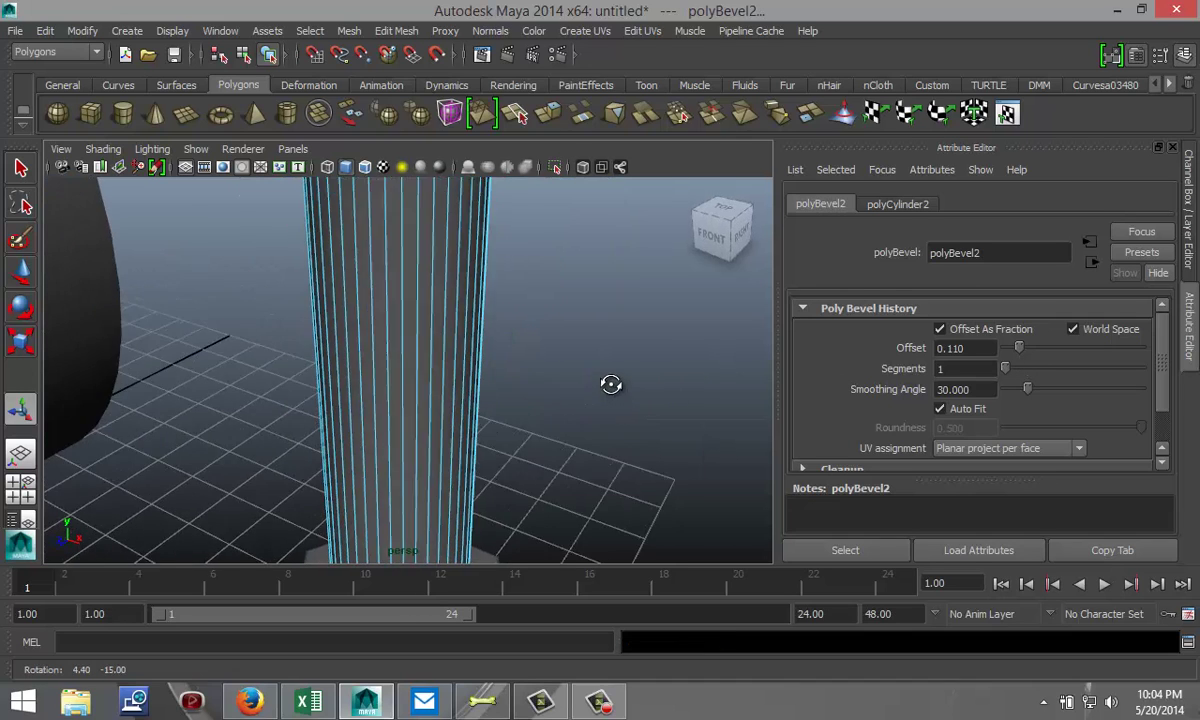
{"action": "scroll", "coordinate": [621, 414], "scroll_direction": "down", "scroll_amount": 6}
{"action": "scroll", "coordinate": [620, 418], "scroll_direction": "down", "scroll_amount": 2}
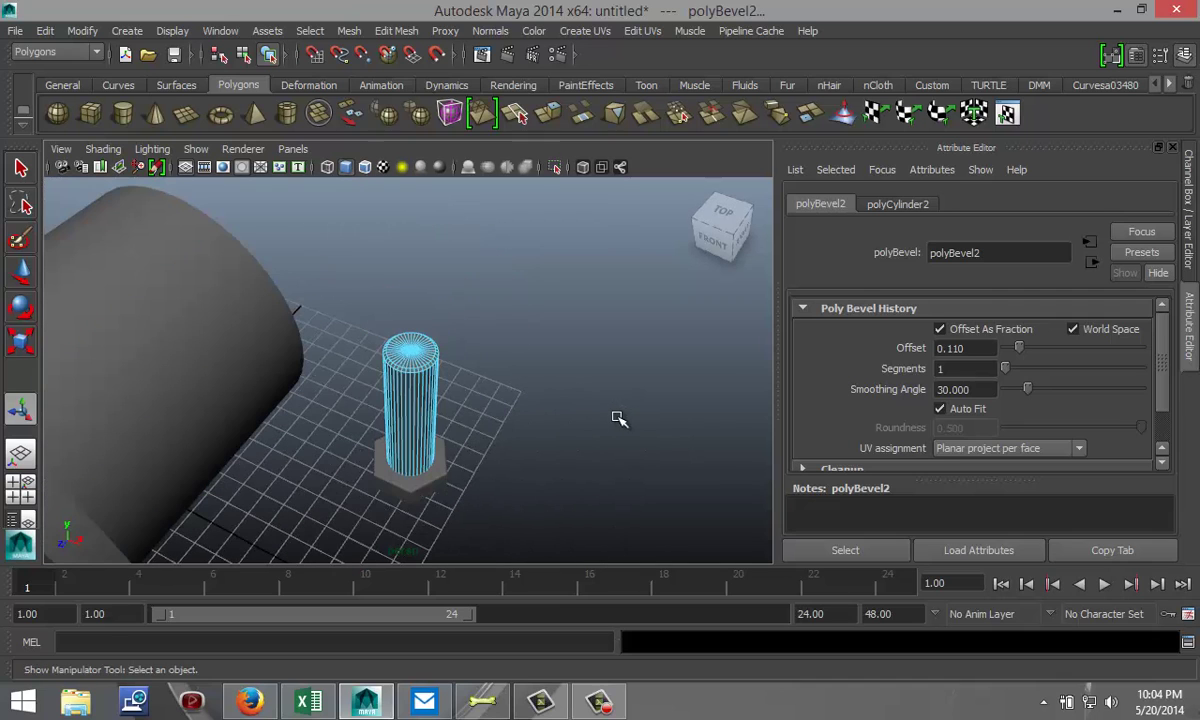
{"action": "left_click_drag", "start_coordinate": [603, 410], "coordinate": [566, 382], "text": "alt"}
{"action": "scroll", "coordinate": [566, 380], "scroll_direction": "down", "scroll_amount": 2}
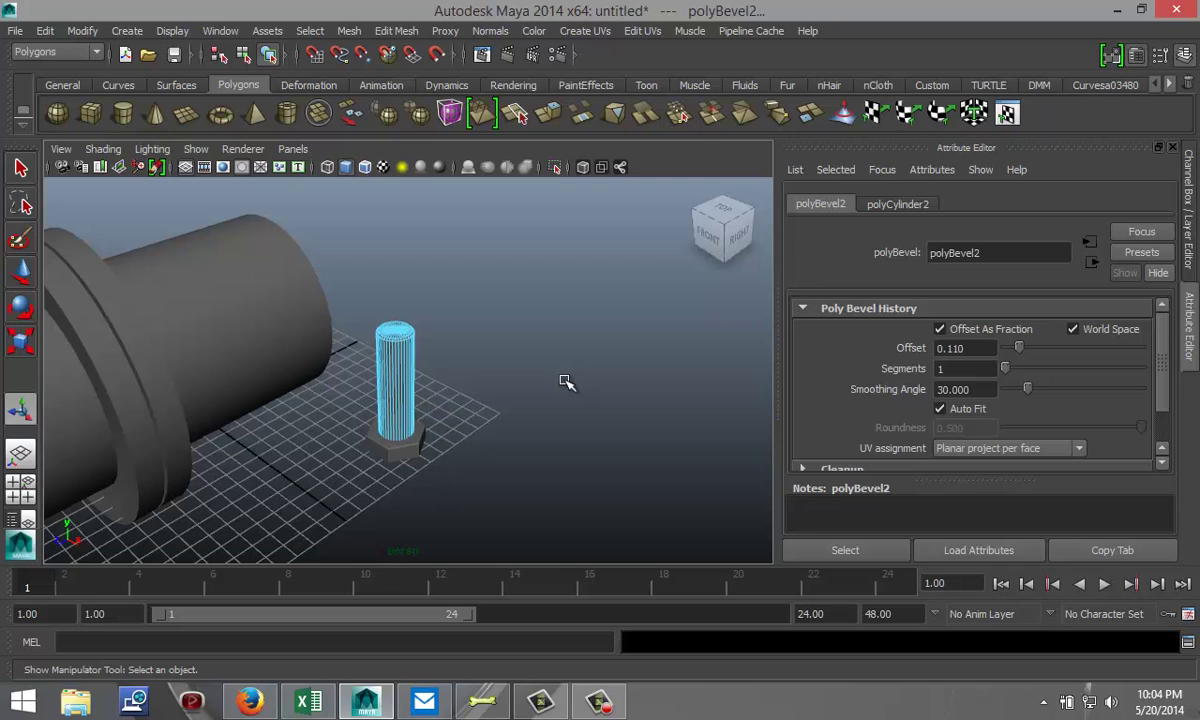
{"action": "scroll", "coordinate": [567, 390], "scroll_direction": "up", "scroll_amount": 3}
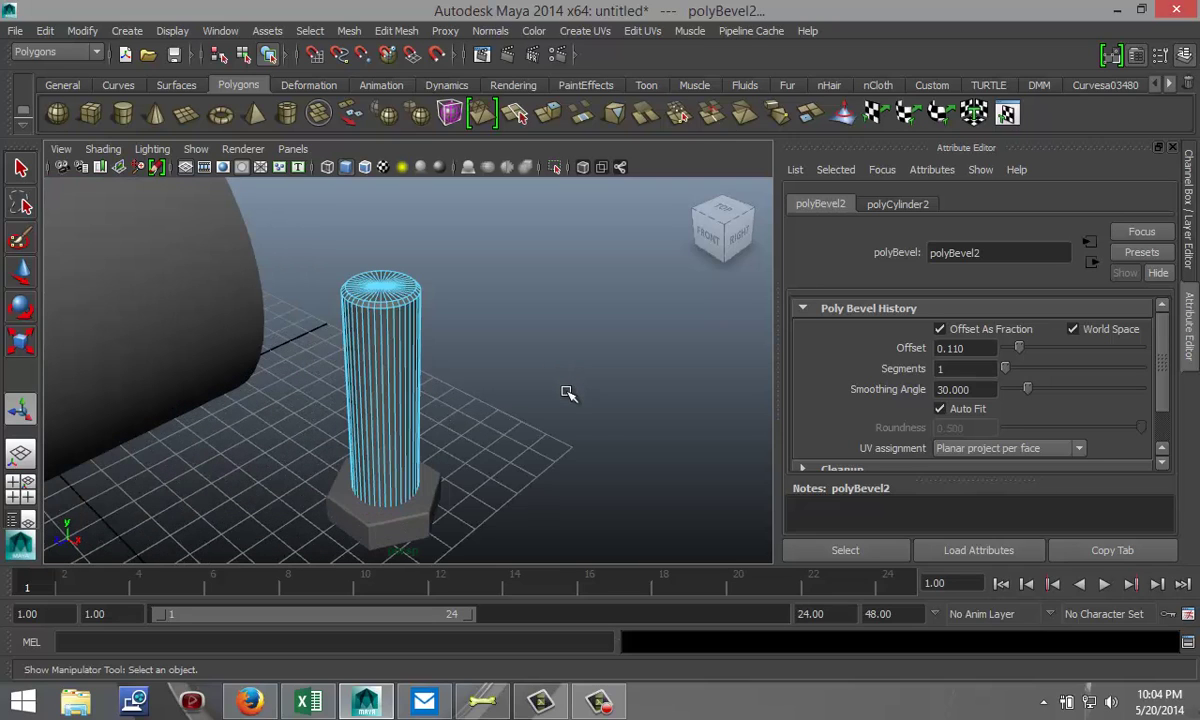
{"action": "left_click", "coordinate": [405, 527]}
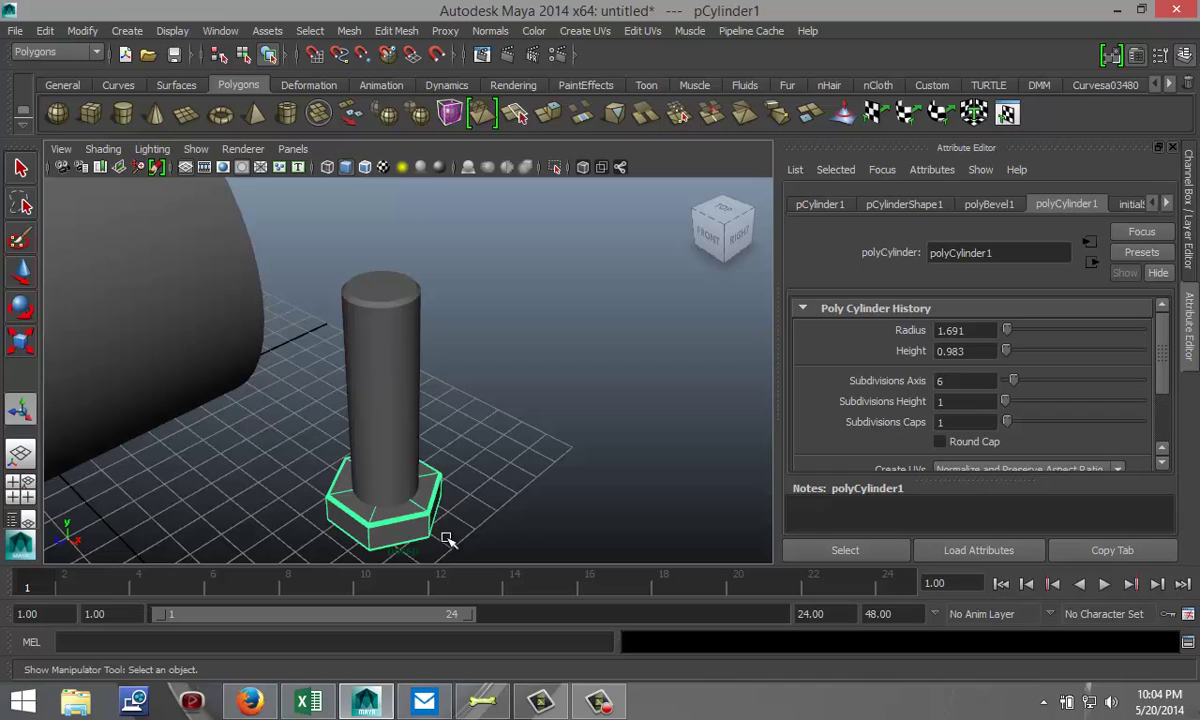
{"action": "left_click", "coordinate": [393, 403], "text": "shift"}
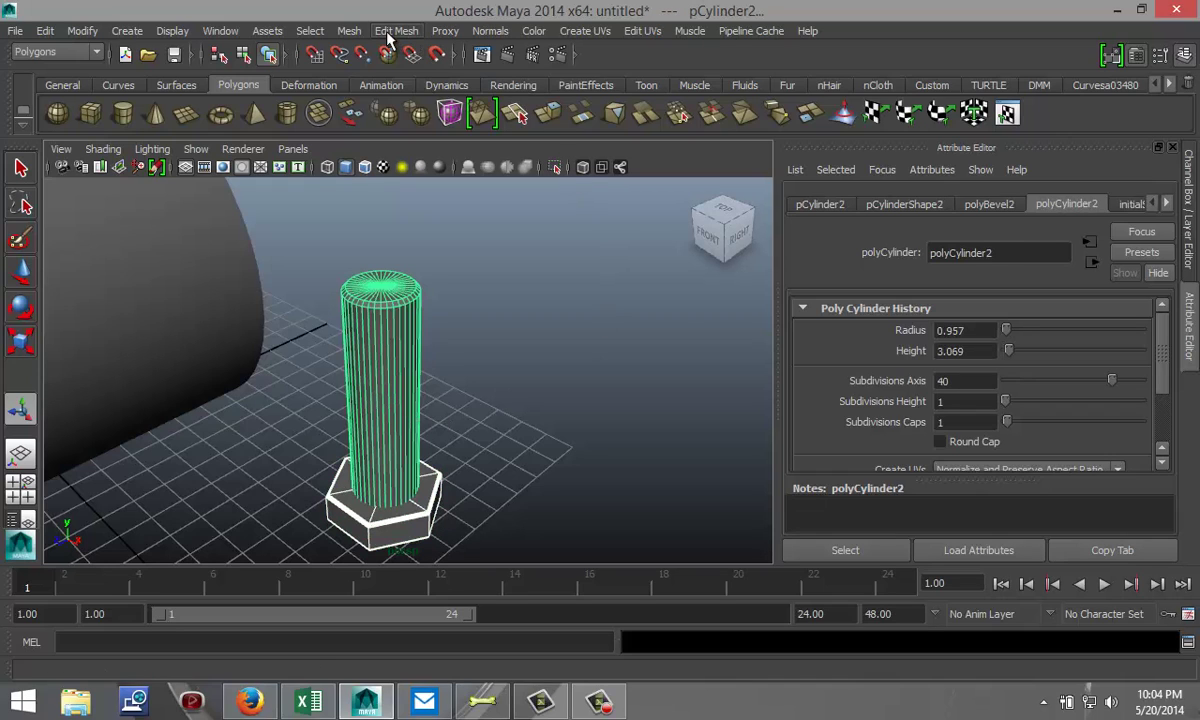
{"action": "left_click", "coordinate": [350, 31]}
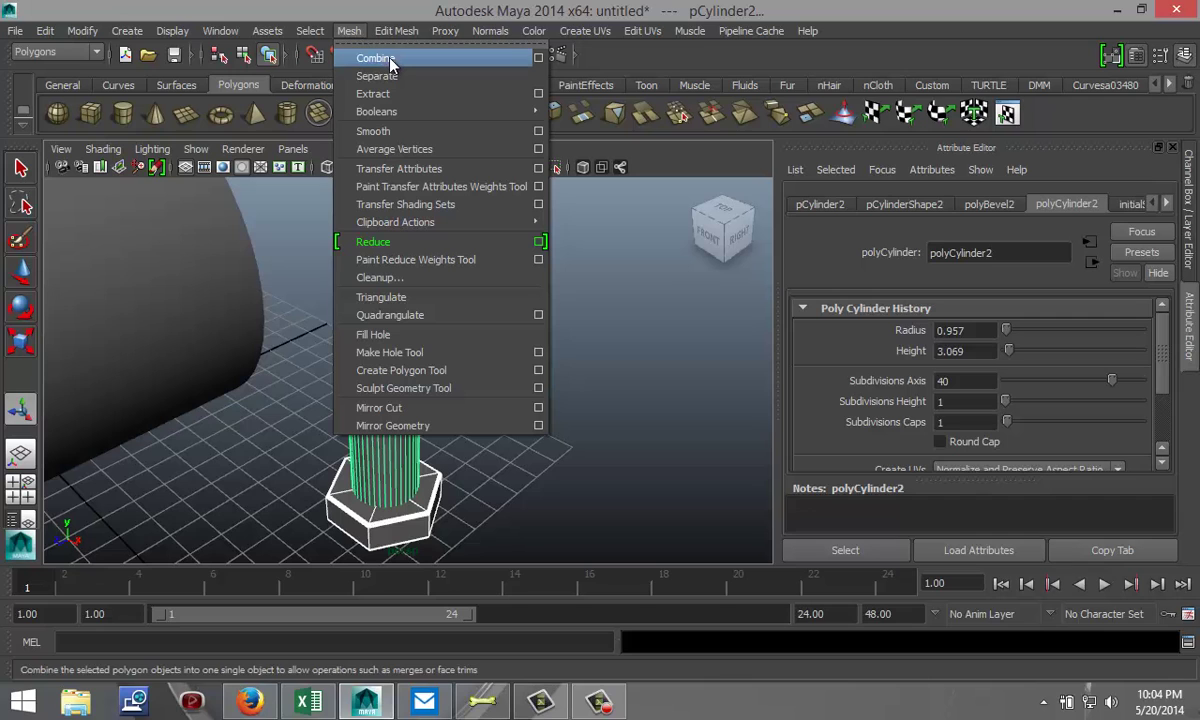
{"action": "left_click", "coordinate": [368, 54]}
{"action": "left_click", "coordinate": [565, 412]}
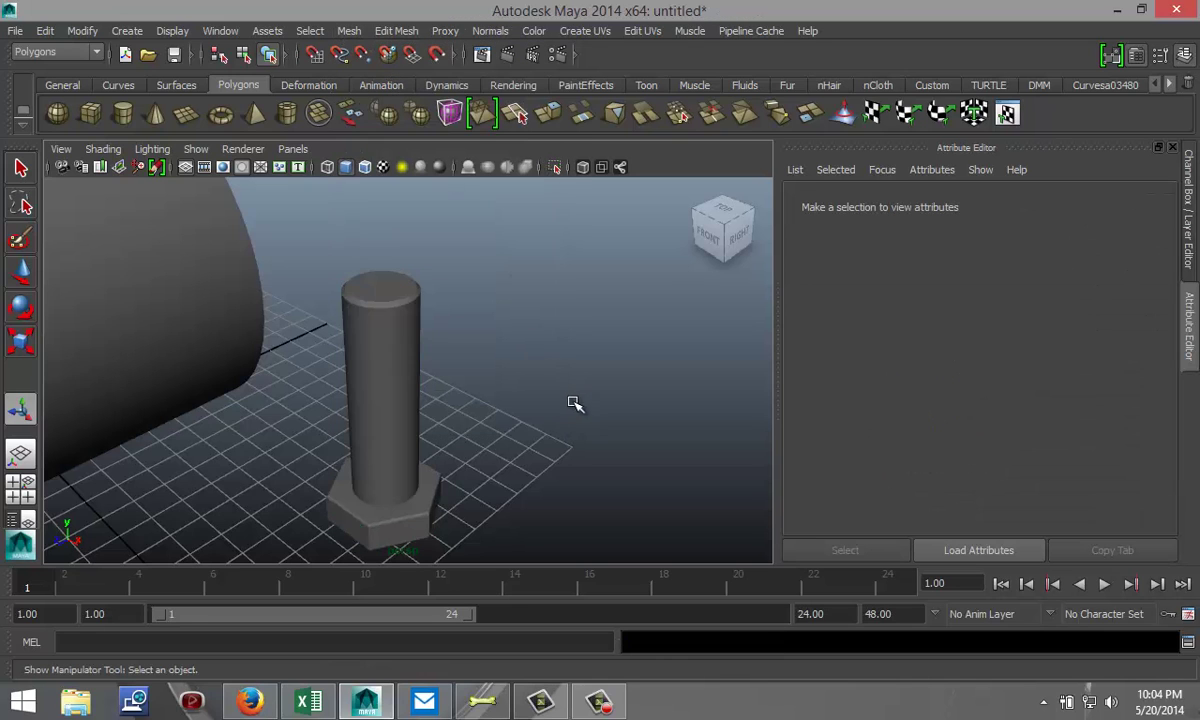
Draw a flat polygon pipe on the grid near the bolt as a washer, about 1.31 in radius and 0.21 high.
{"action": "middle_click_drag", "start_coordinate": [510, 450], "coordinate": [563, 375], "text": "alt"}
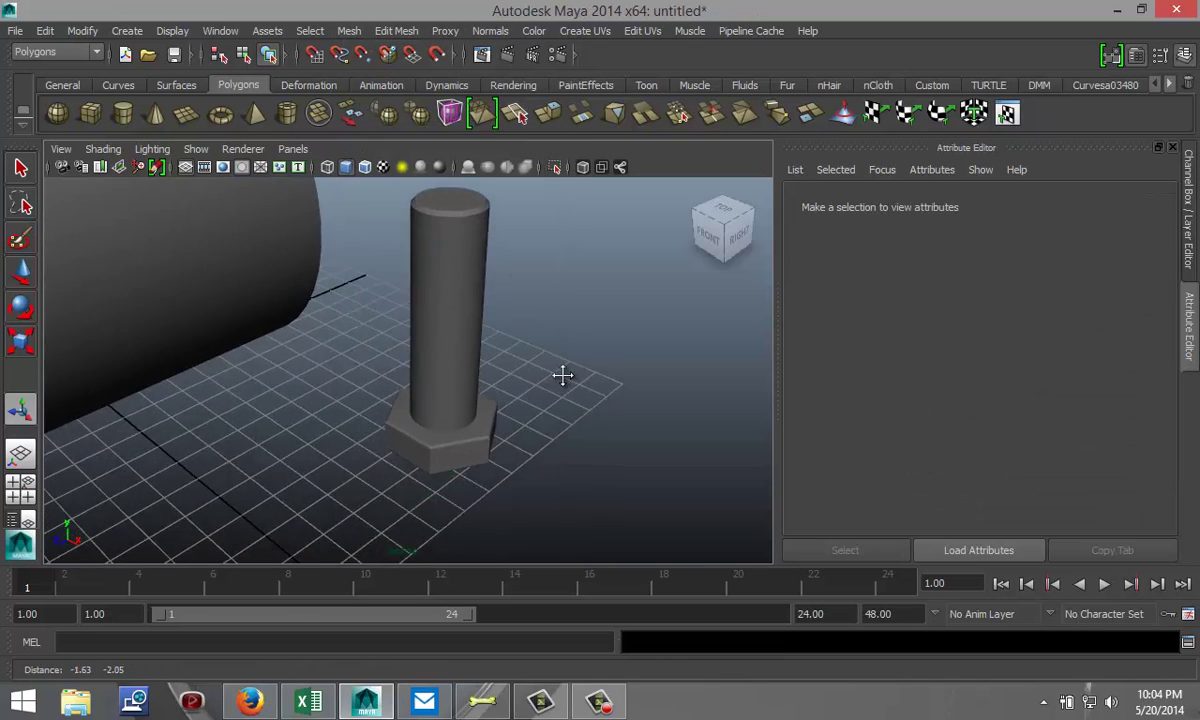
{"action": "left_click_drag", "start_coordinate": [563, 378], "coordinate": [555, 378], "text": "alt"}
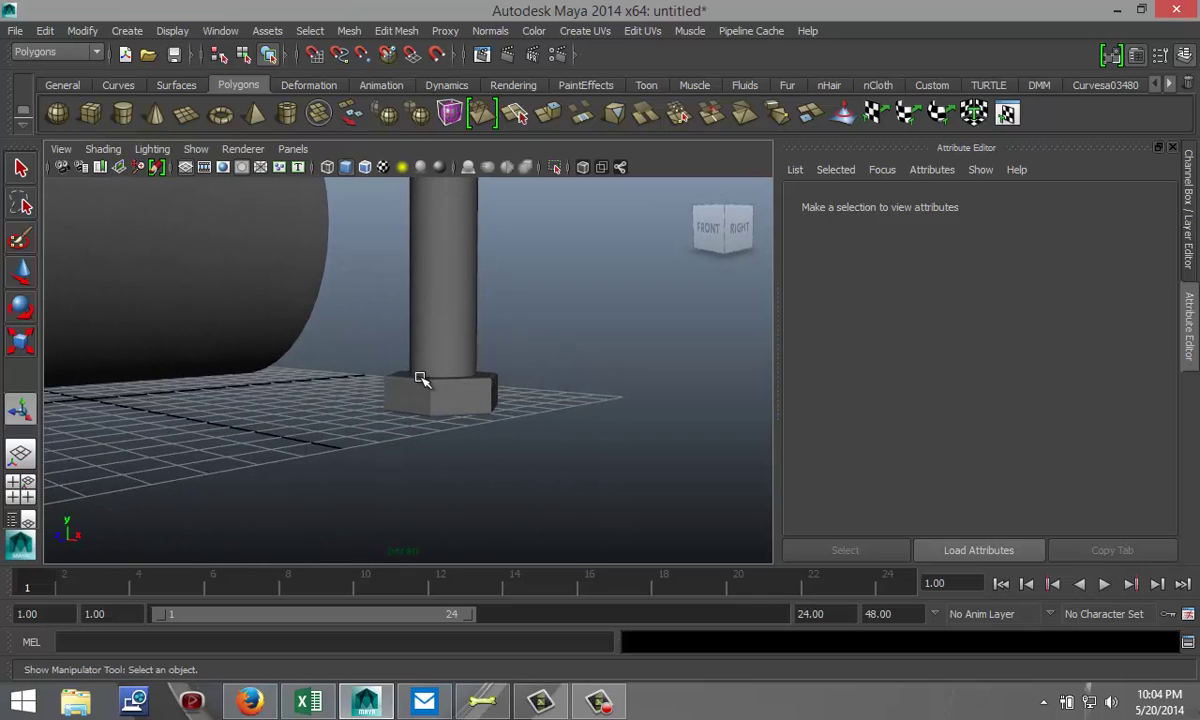
{"action": "left_click_drag", "start_coordinate": [297, 394], "coordinate": [303, 410], "text": "alt"}
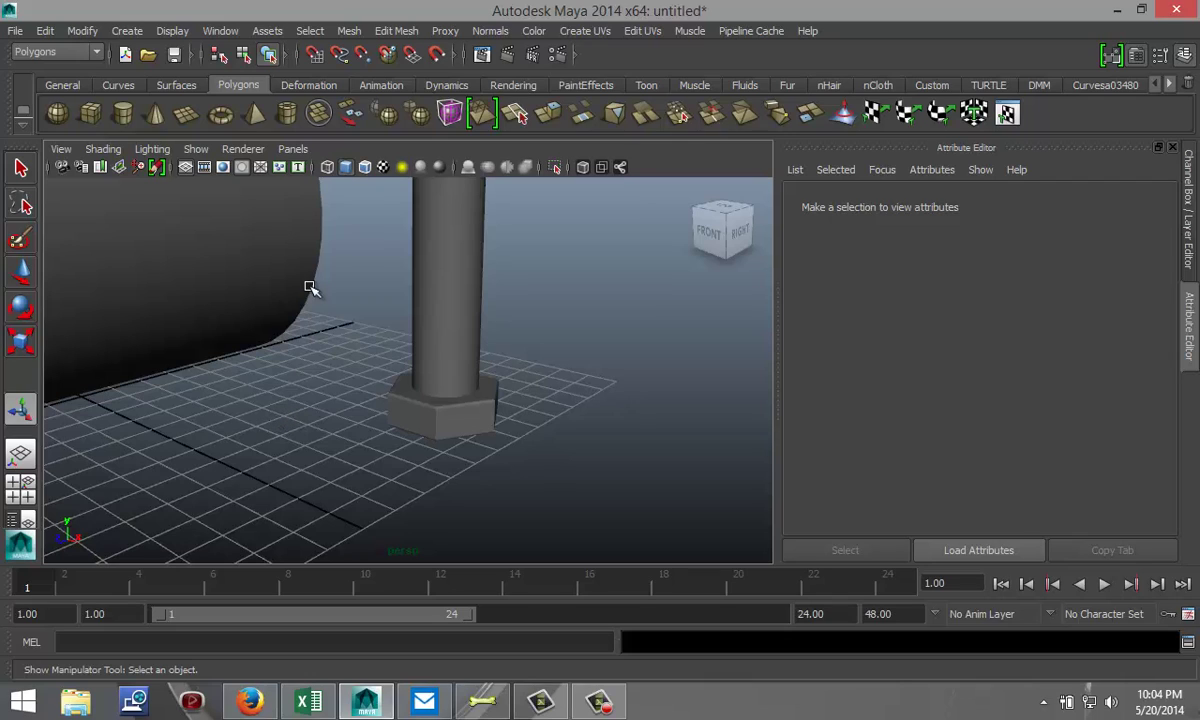
{"action": "left_click", "coordinate": [287, 118]}
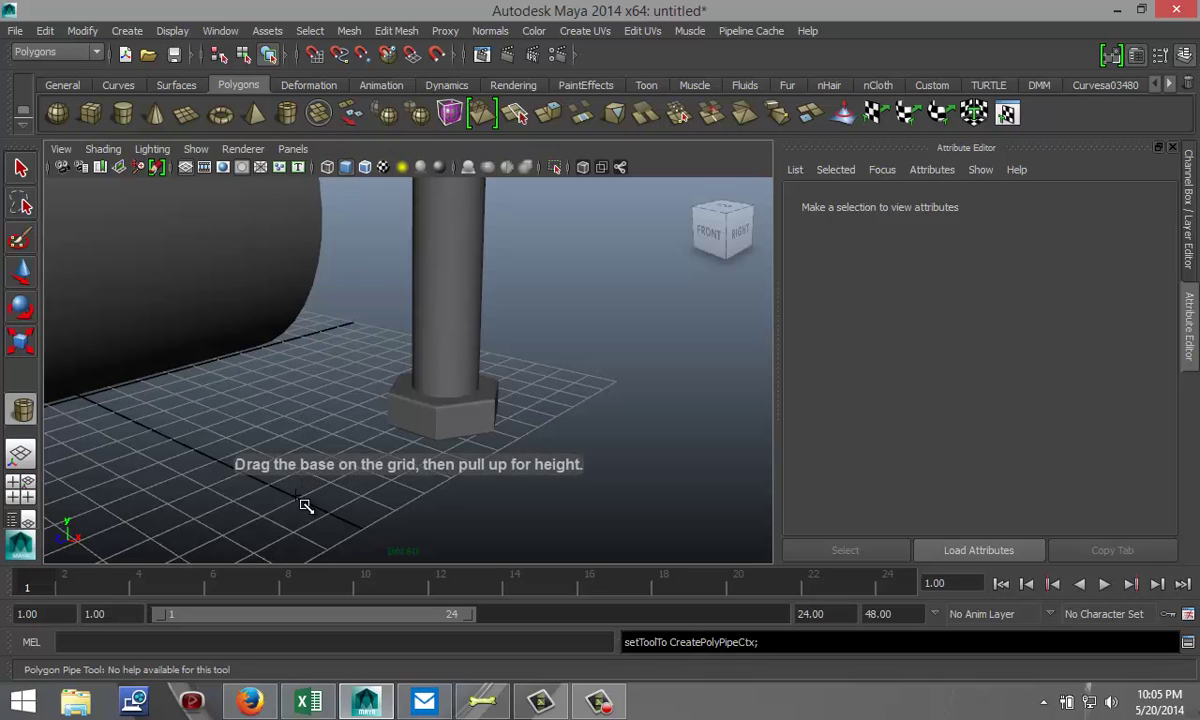
{"action": "left_click_drag", "start_coordinate": [300, 500], "coordinate": [352, 480]}
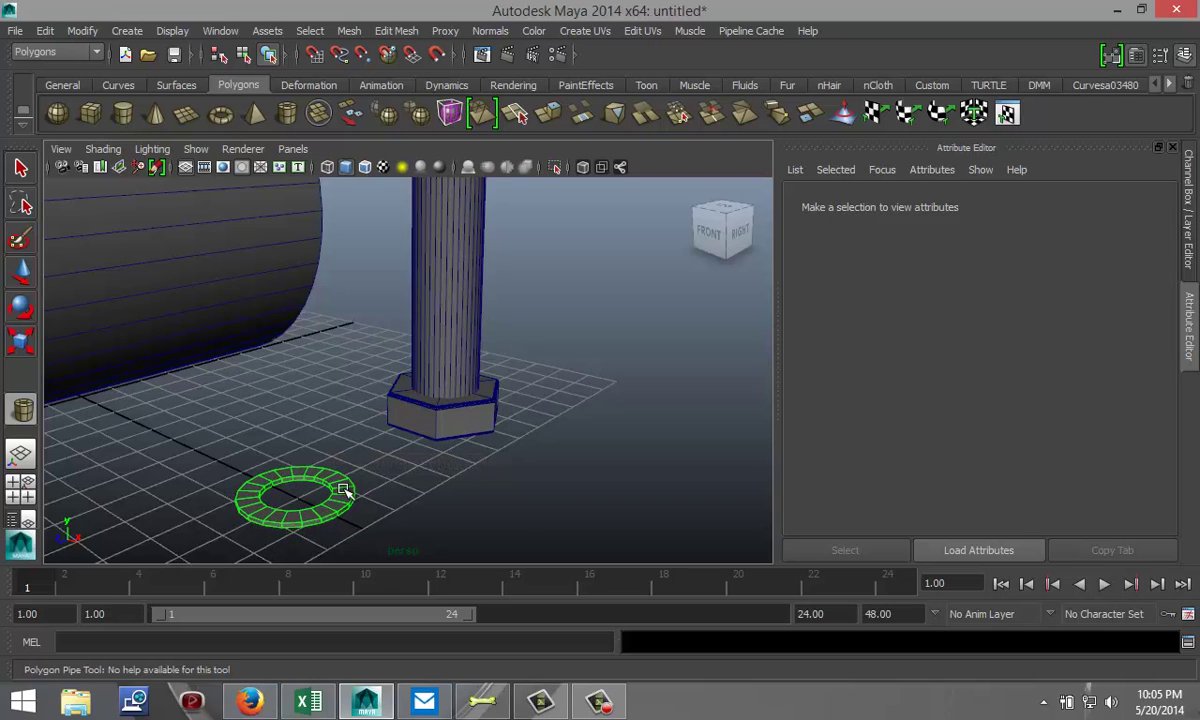
{"action": "left_click", "coordinate": [427, 520]}
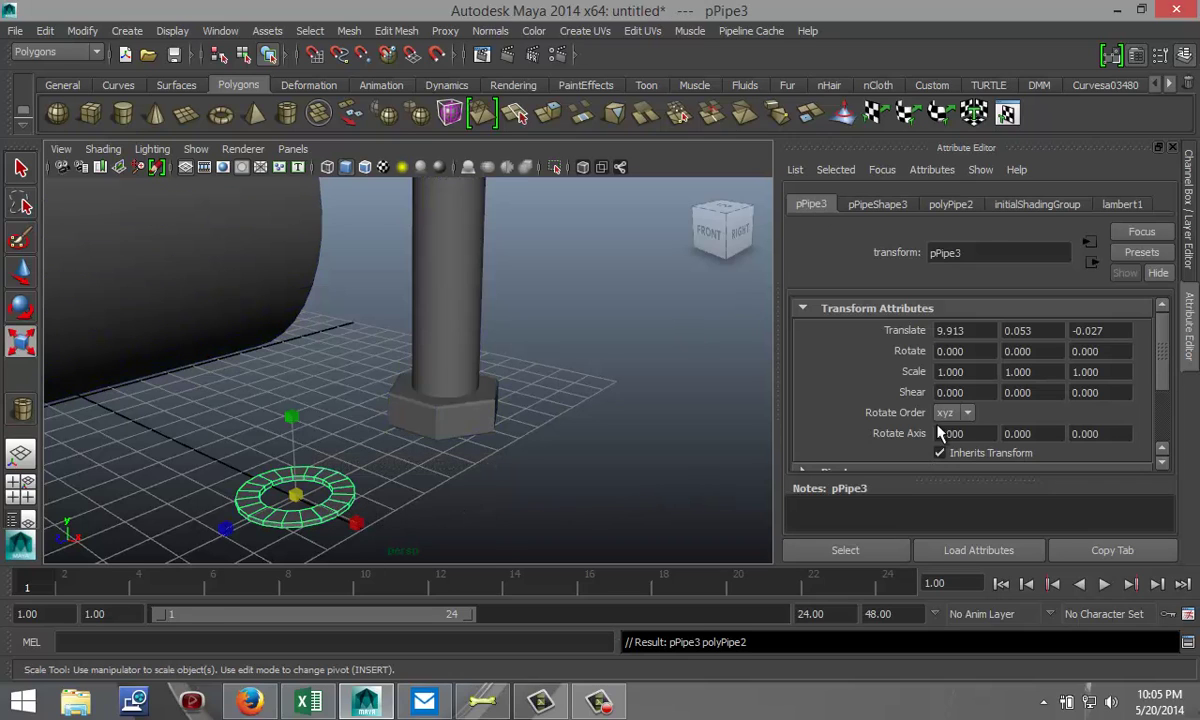
Set the washer pipe's axis subdivisions to 40.
{"action": "left_click", "coordinate": [880, 205]}
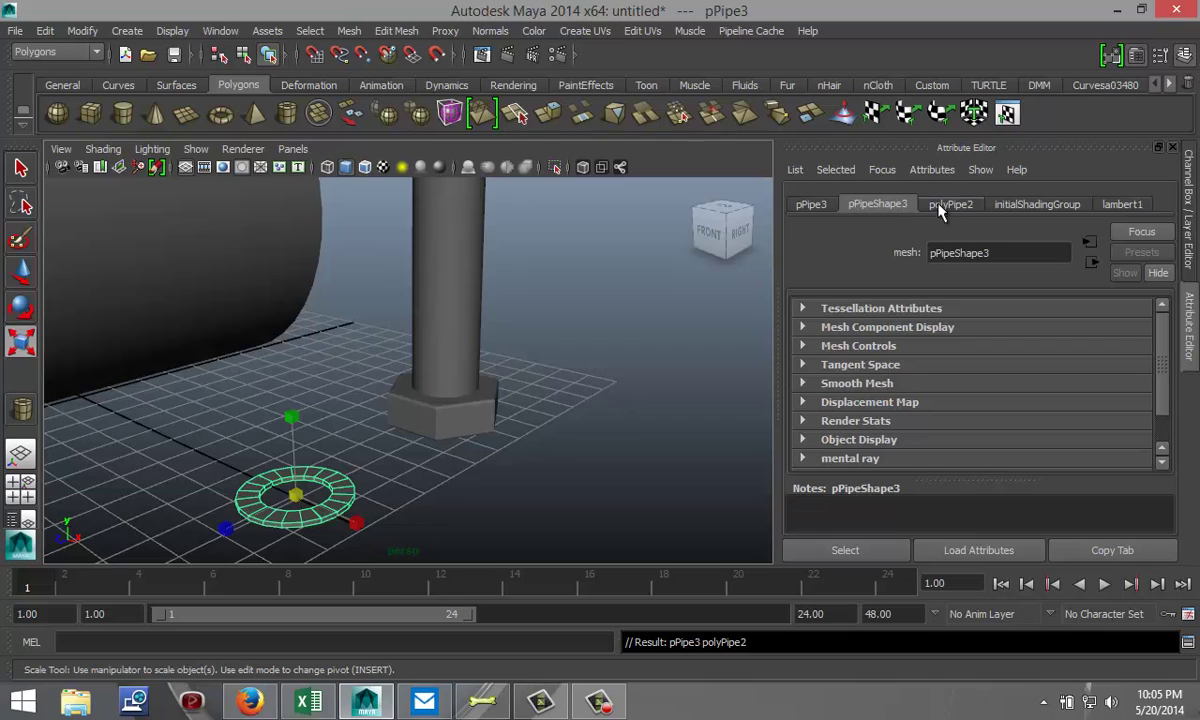
{"action": "left_click", "coordinate": [948, 205]}
{"action": "left_click", "coordinate": [976, 402]}
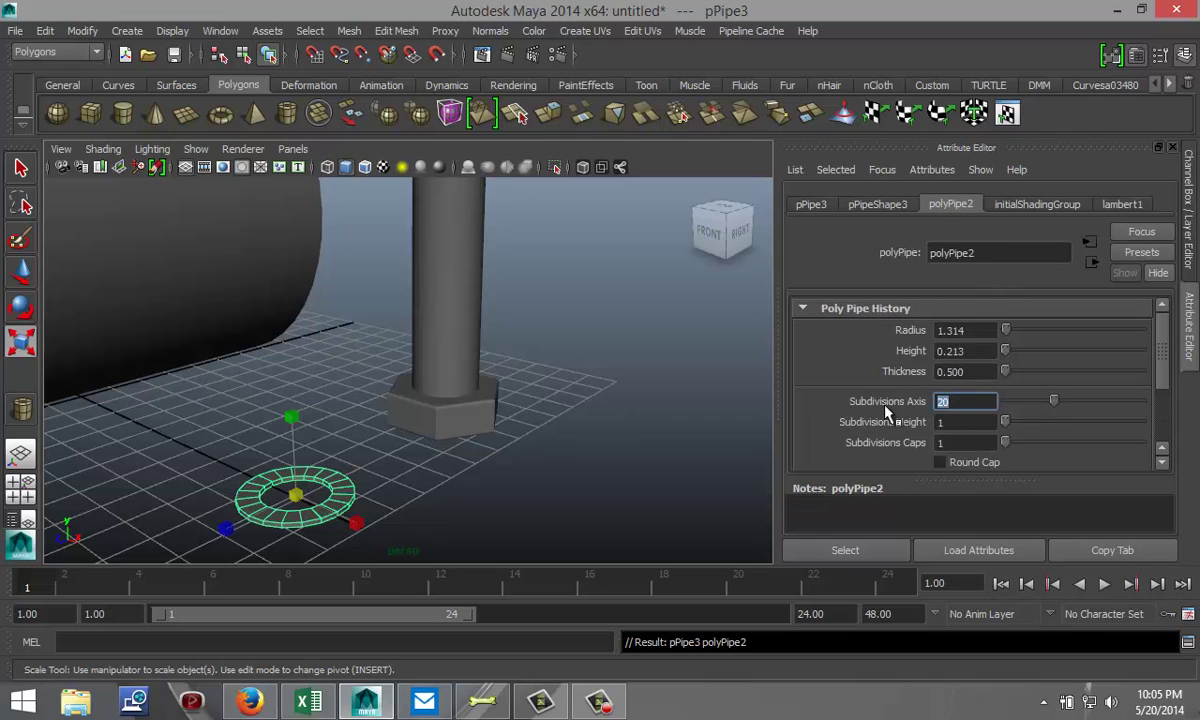
{"action": "type", "text": "40"}
{"action": "key", "text": "Return"}
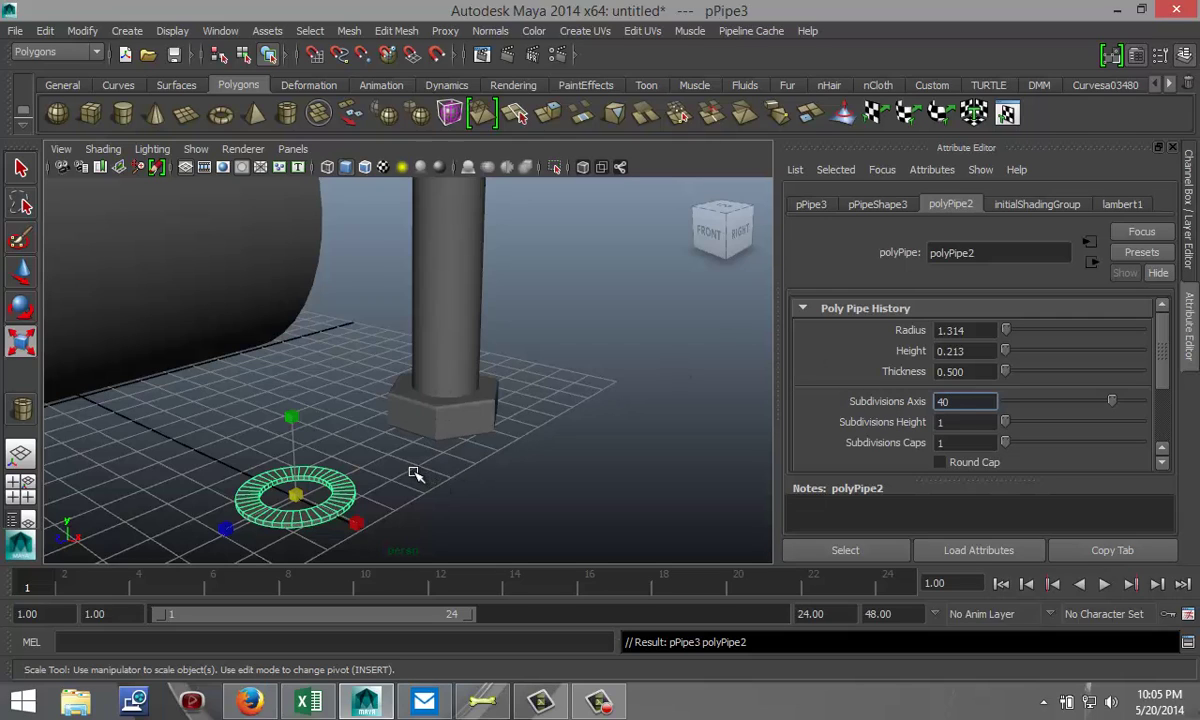
{"action": "left_click", "coordinate": [325, 454]}
{"action": "left_click", "coordinate": [325, 485]}
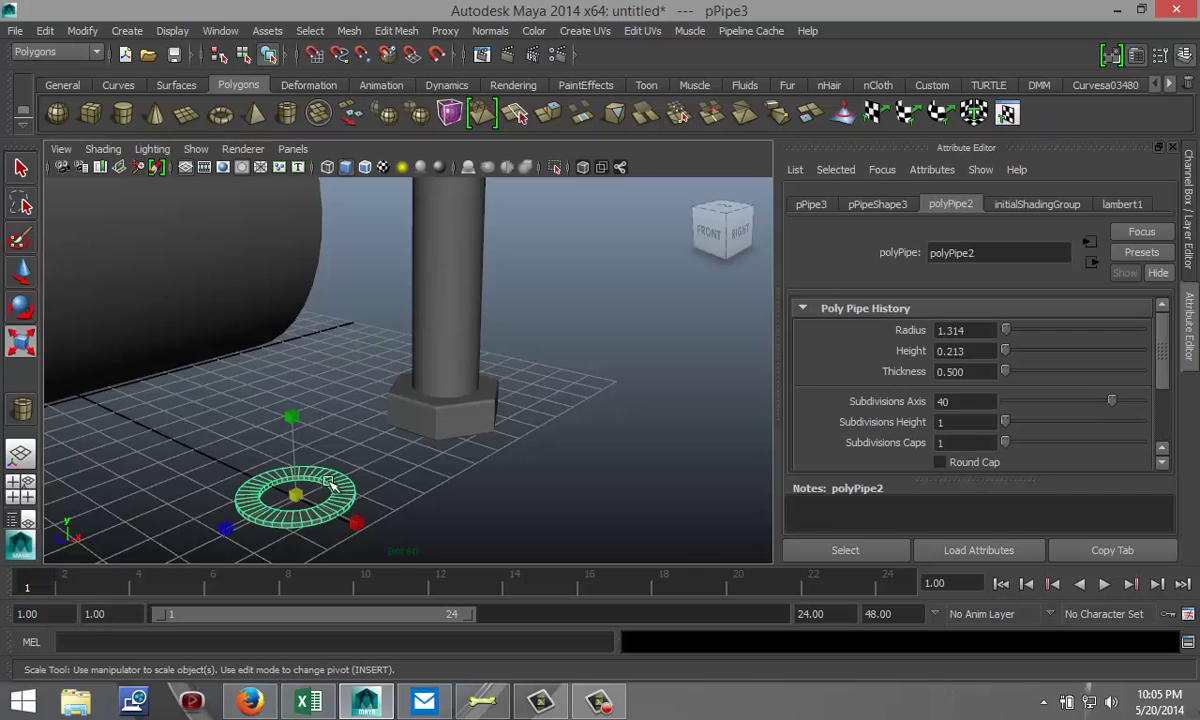
Move the washer onto the bolt and centre it around the shank as seen from above, at about X 9.630, Z -5.823.
{"action": "key", "text": "w"}
{"action": "left_click_drag", "start_coordinate": [285, 440], "coordinate": [403, 391]}
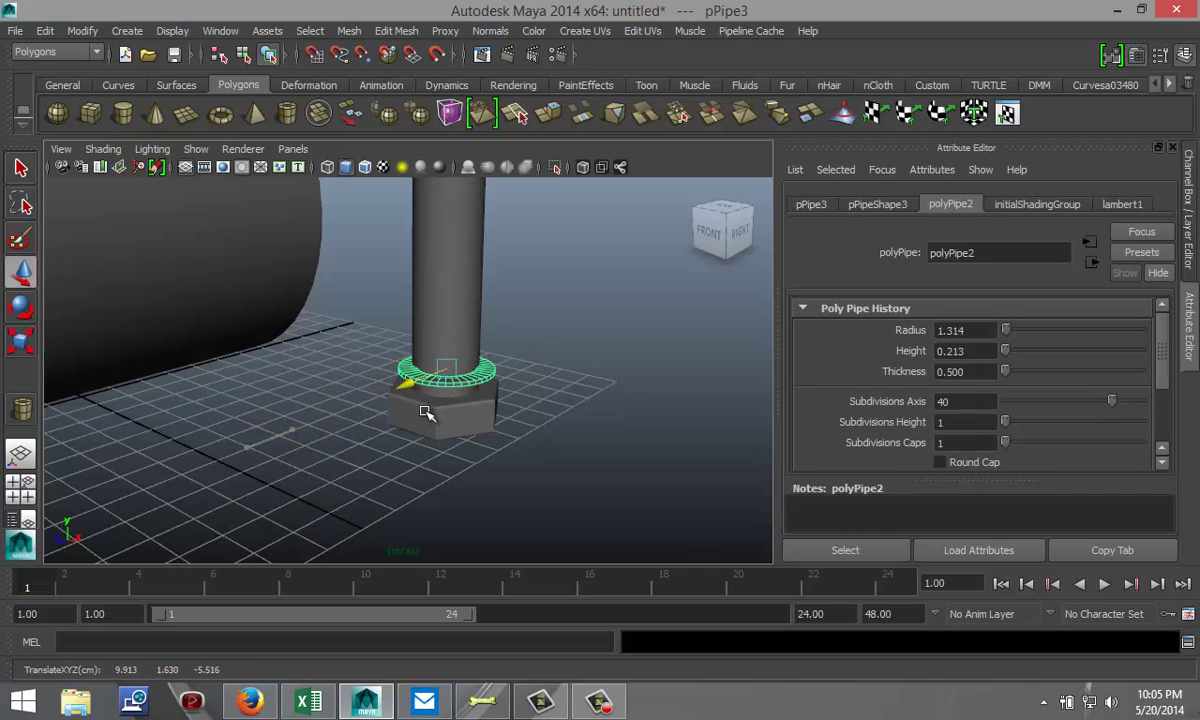
{"action": "left_click", "coordinate": [33, 480]}
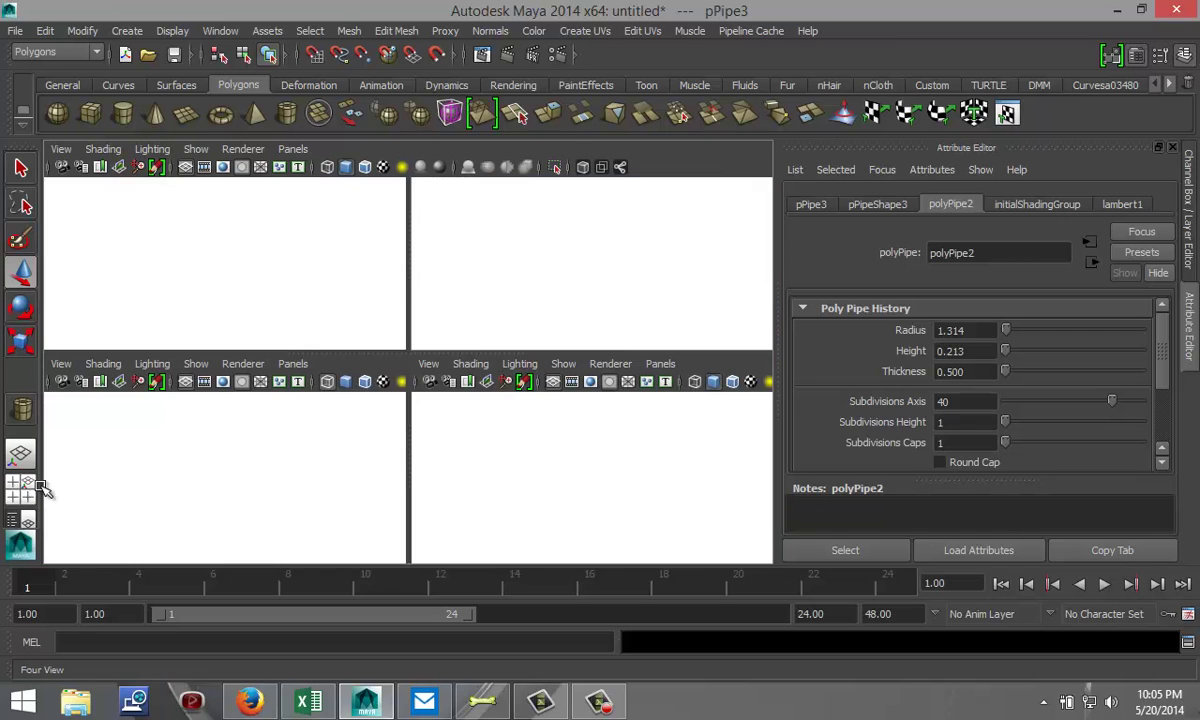
{"action": "key", "text": "space"}
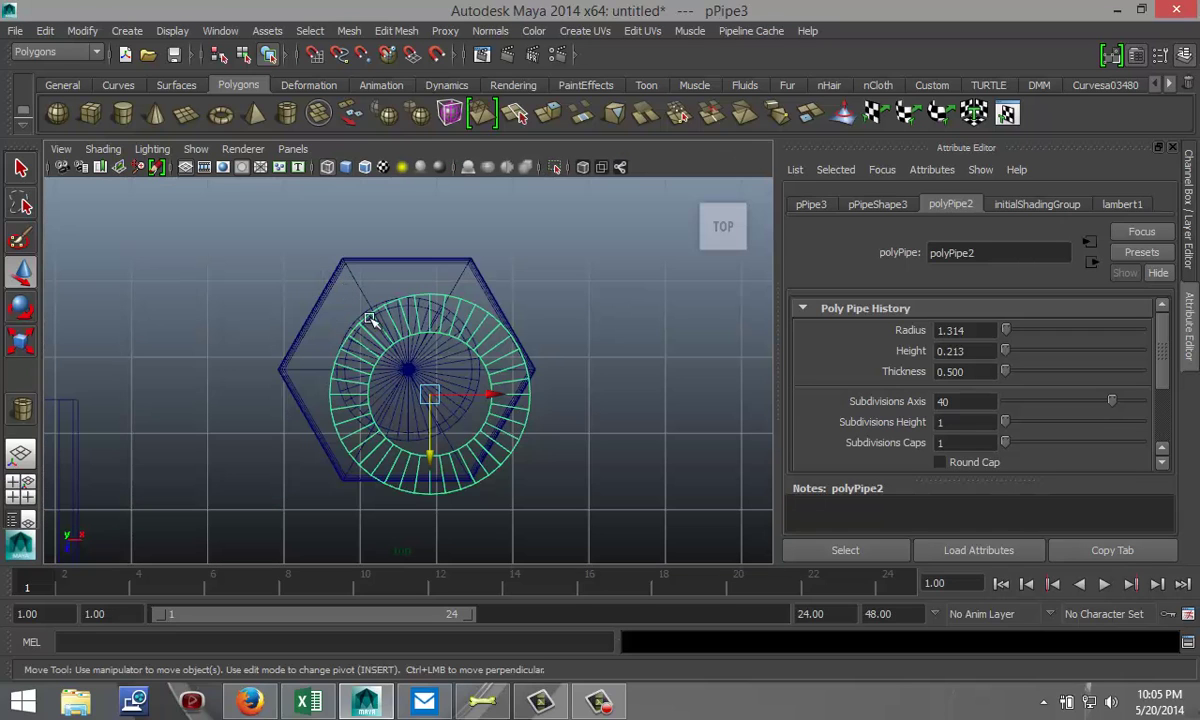
{"action": "left_click", "coordinate": [484, 396]}
{"action": "left_click_drag", "start_coordinate": [484, 396], "coordinate": [463, 396]}
{"action": "left_click_drag", "start_coordinate": [410, 460], "coordinate": [411, 440]}
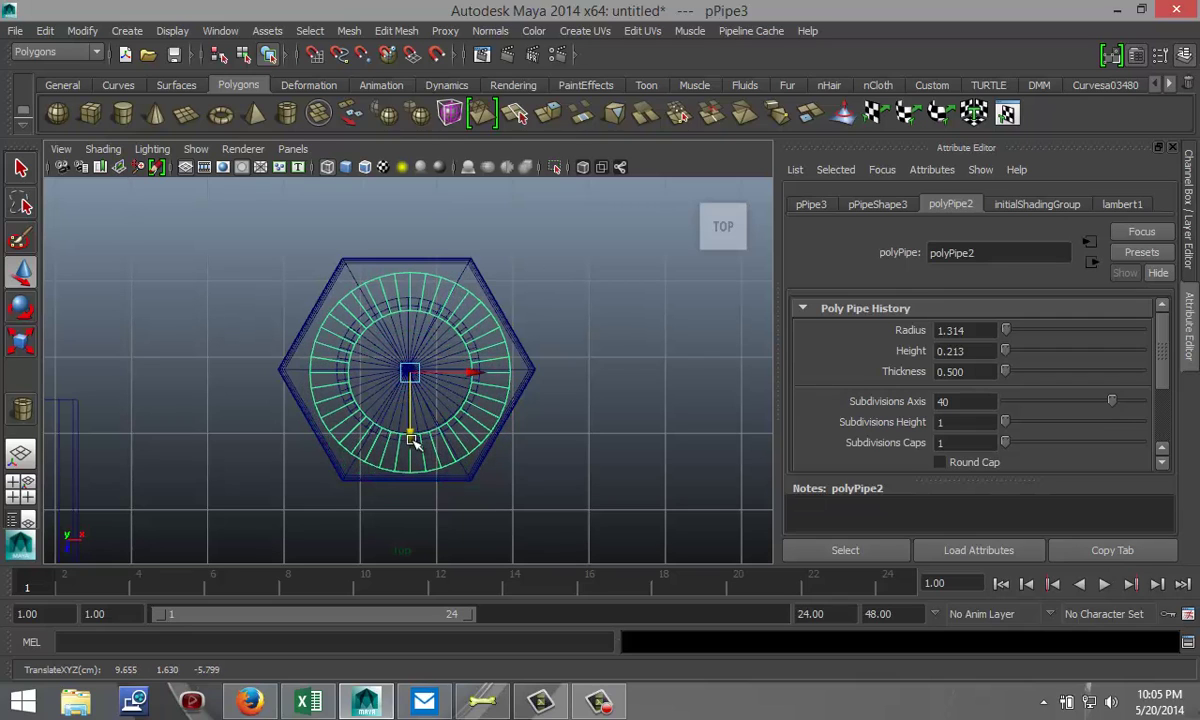
{"action": "left_click_drag", "start_coordinate": [473, 377], "coordinate": [474, 374]}
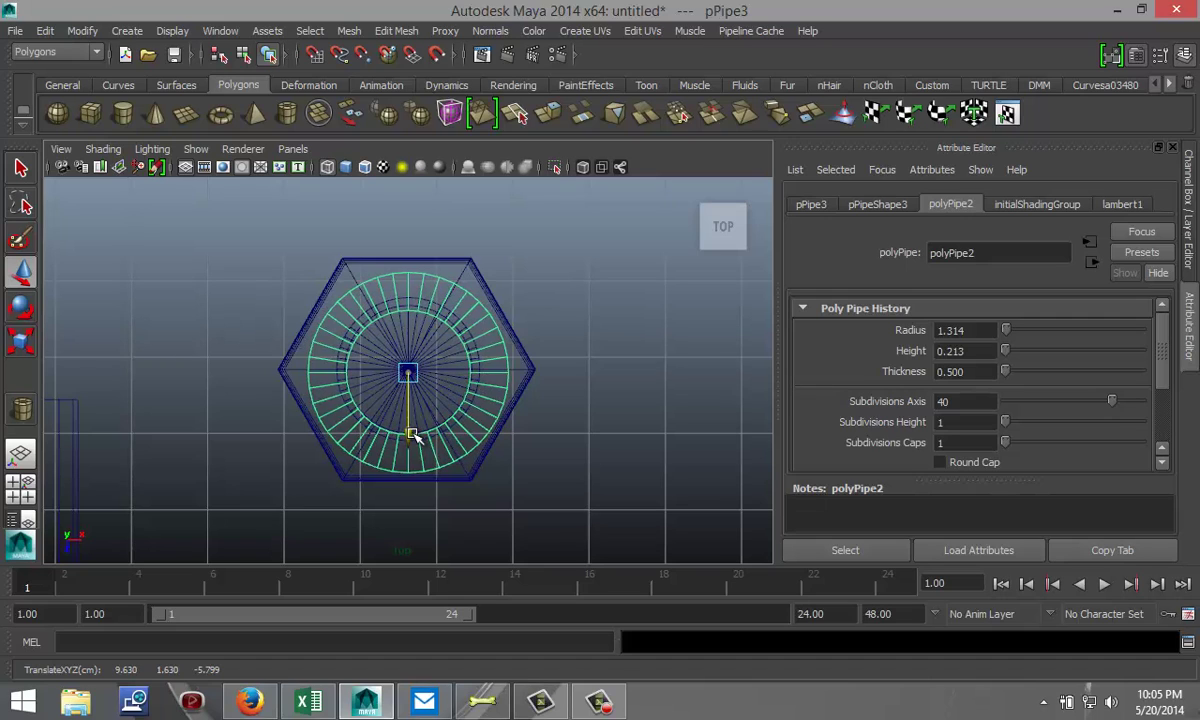
{"action": "left_click_drag", "start_coordinate": [413, 431], "coordinate": [414, 430]}
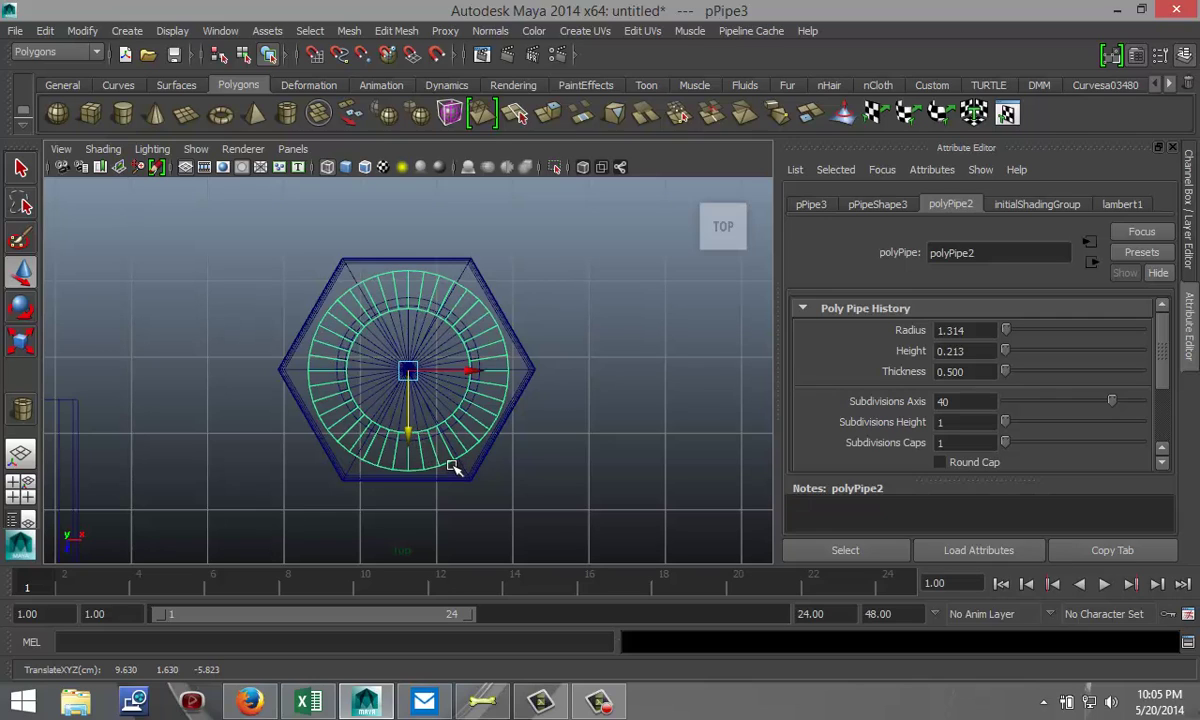
Scale the washer up uniformly to about 1.106 and lower it to about Y 1.097 so it rests on the hexagonal head.
{"action": "key", "text": "r"}
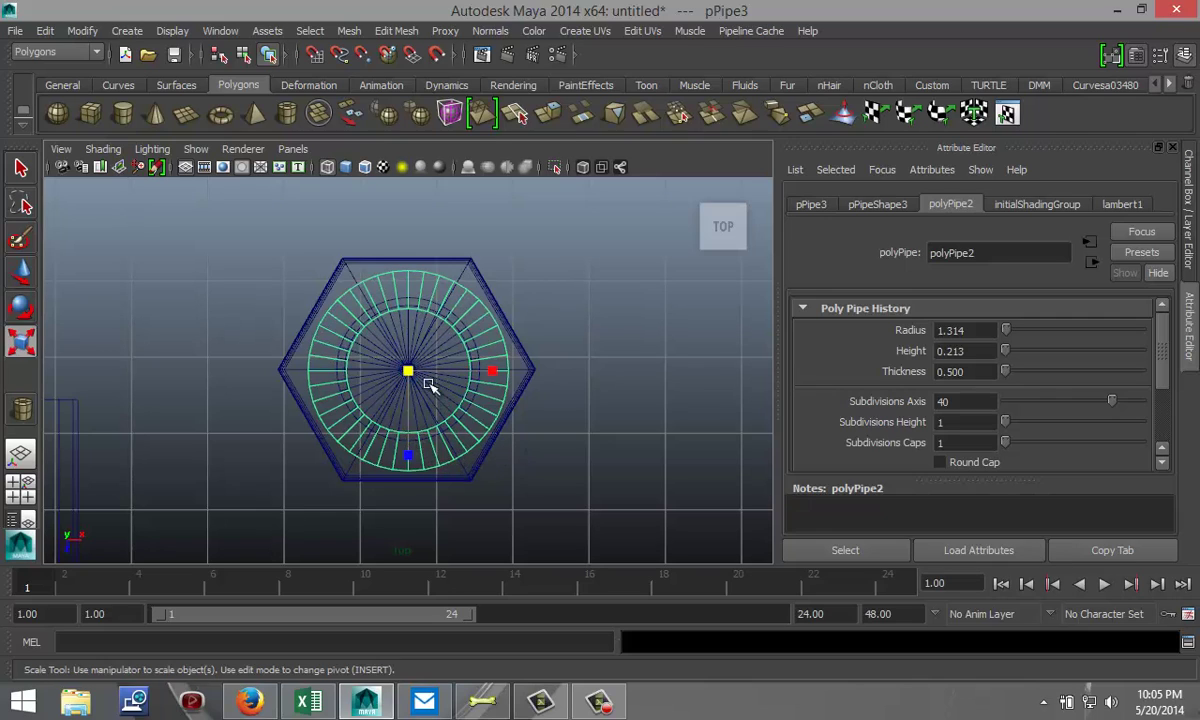
{"action": "left_click_drag", "start_coordinate": [410, 373], "coordinate": [426, 378]}
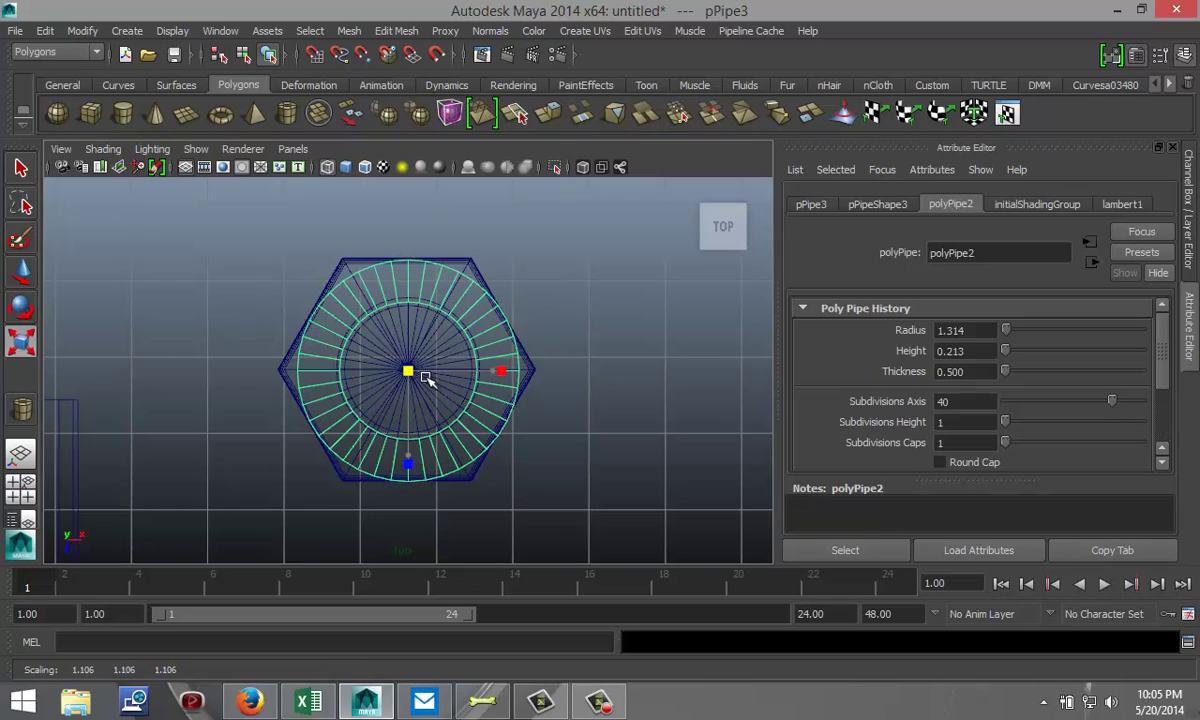
{"action": "left_click", "coordinate": [20, 488]}
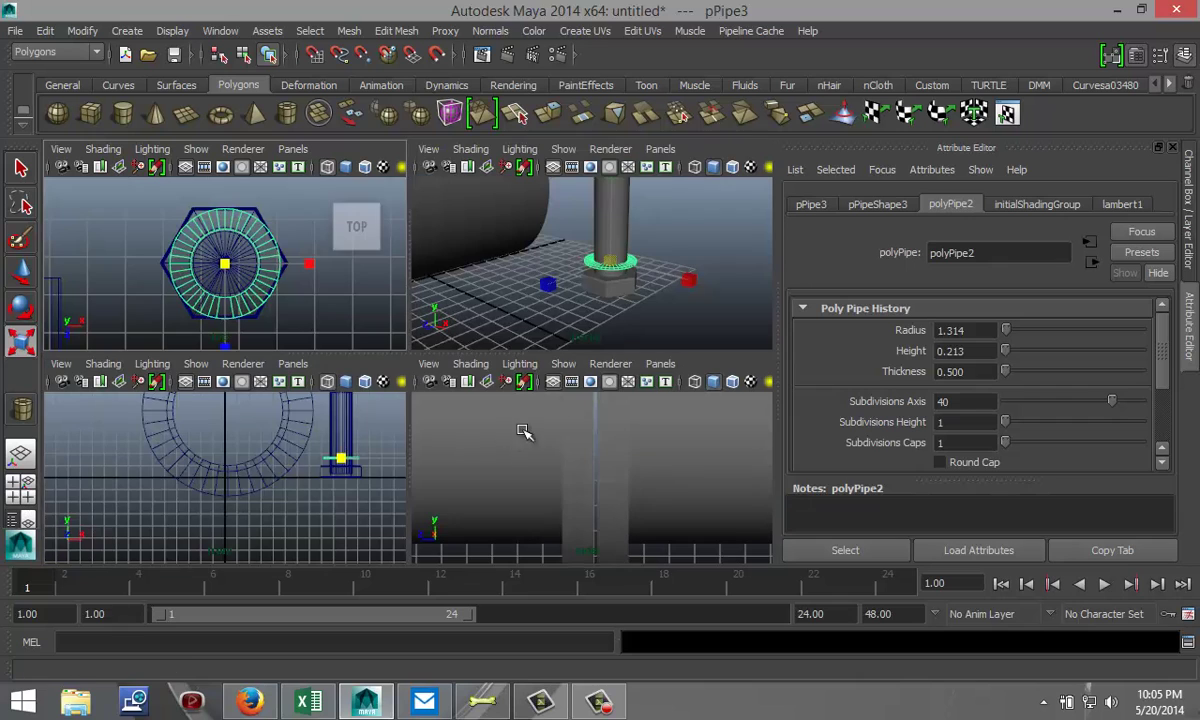
{"action": "key", "text": "space"}
{"action": "right_click_drag", "start_coordinate": [522, 450], "coordinate": [585, 455], "text": "alt"}
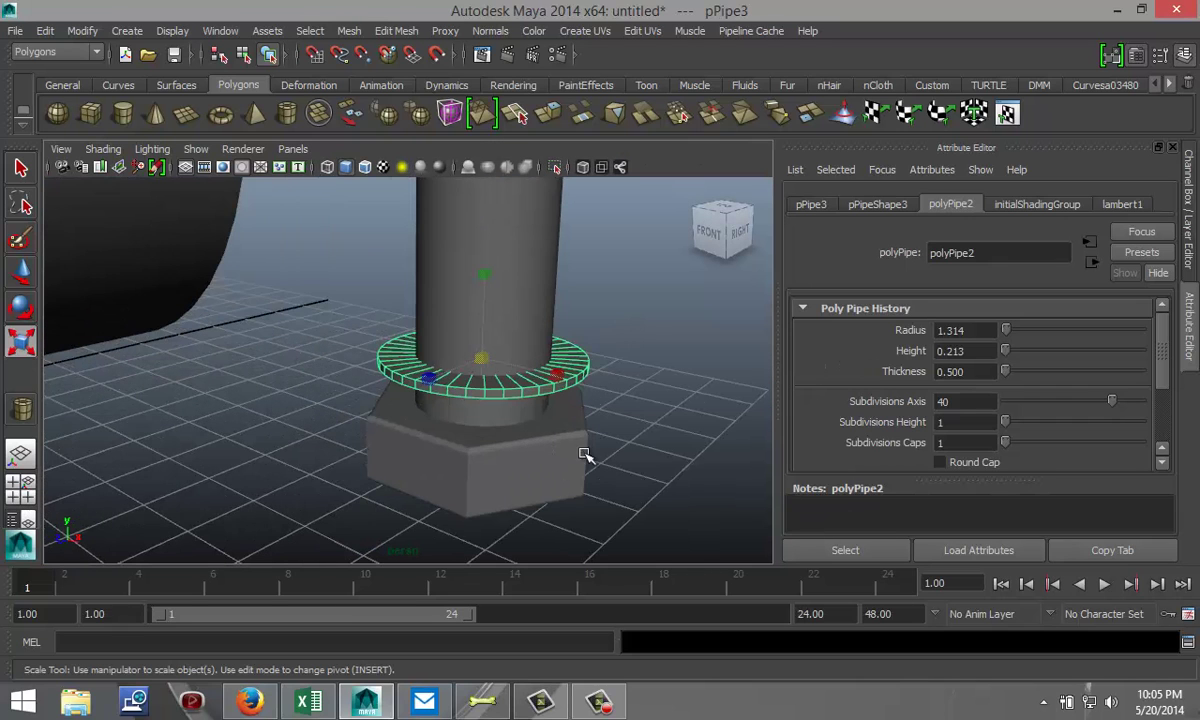
{"action": "left_click_drag", "start_coordinate": [655, 462], "coordinate": [643, 445], "text": "alt"}
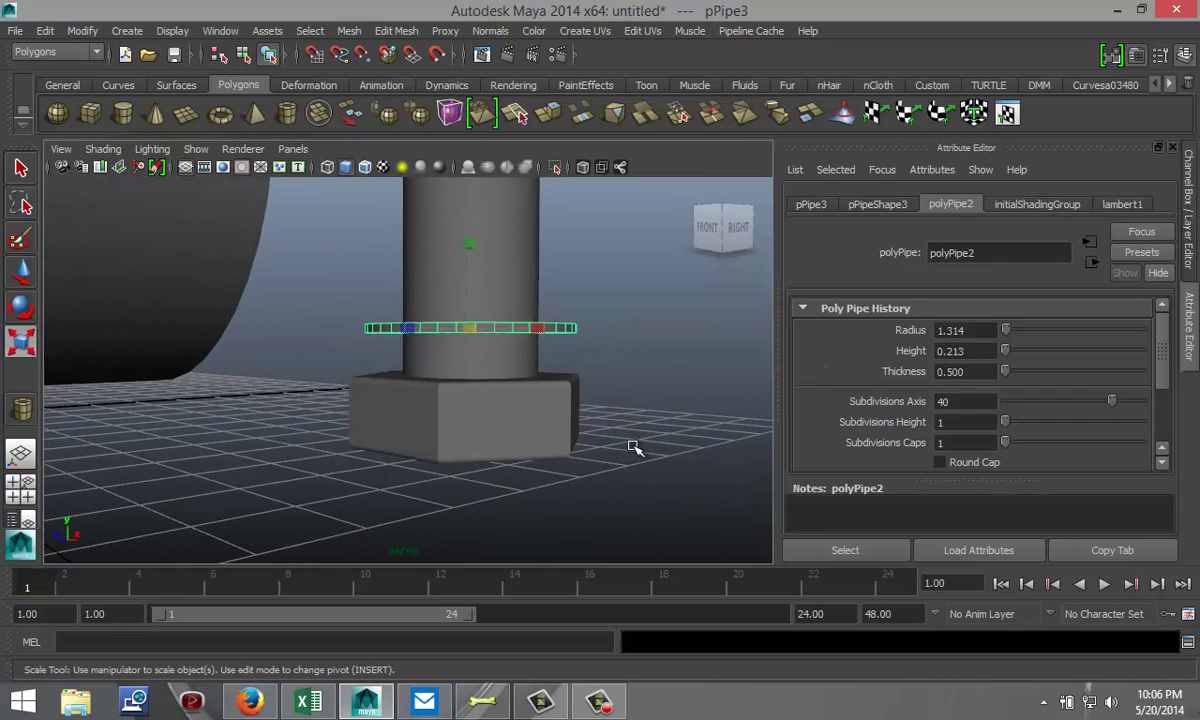
{"action": "key", "text": "w"}
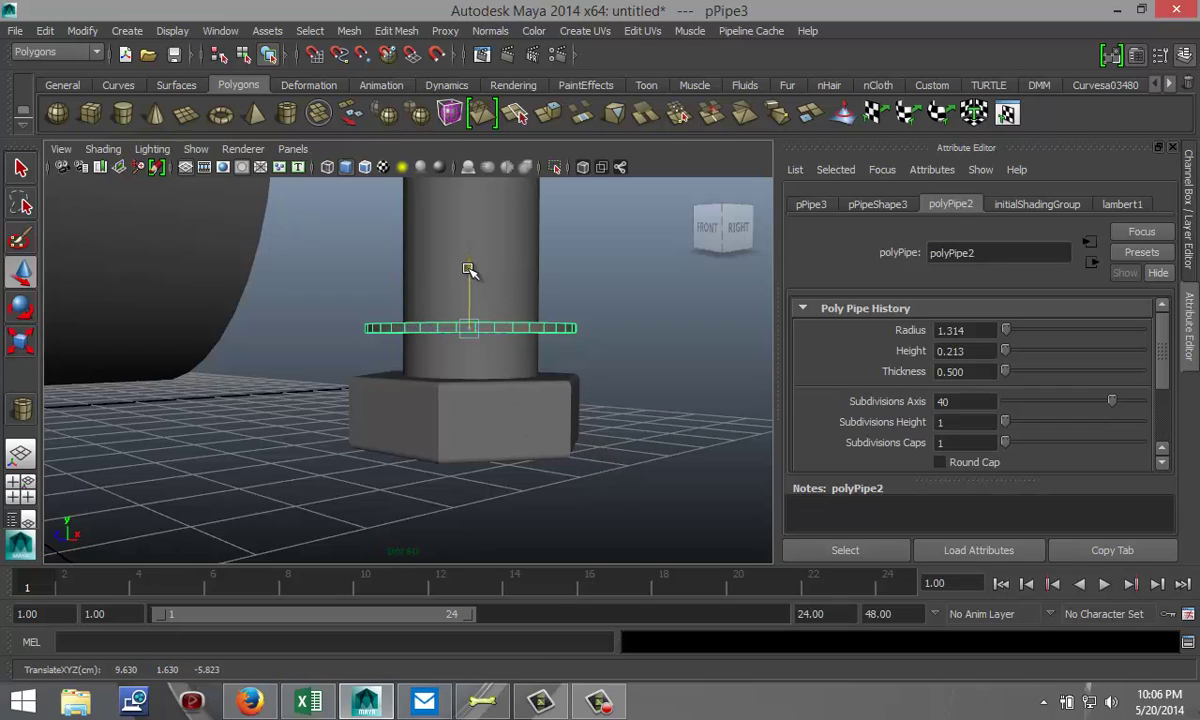
{"action": "left_click_drag", "start_coordinate": [471, 271], "coordinate": [467, 307]}
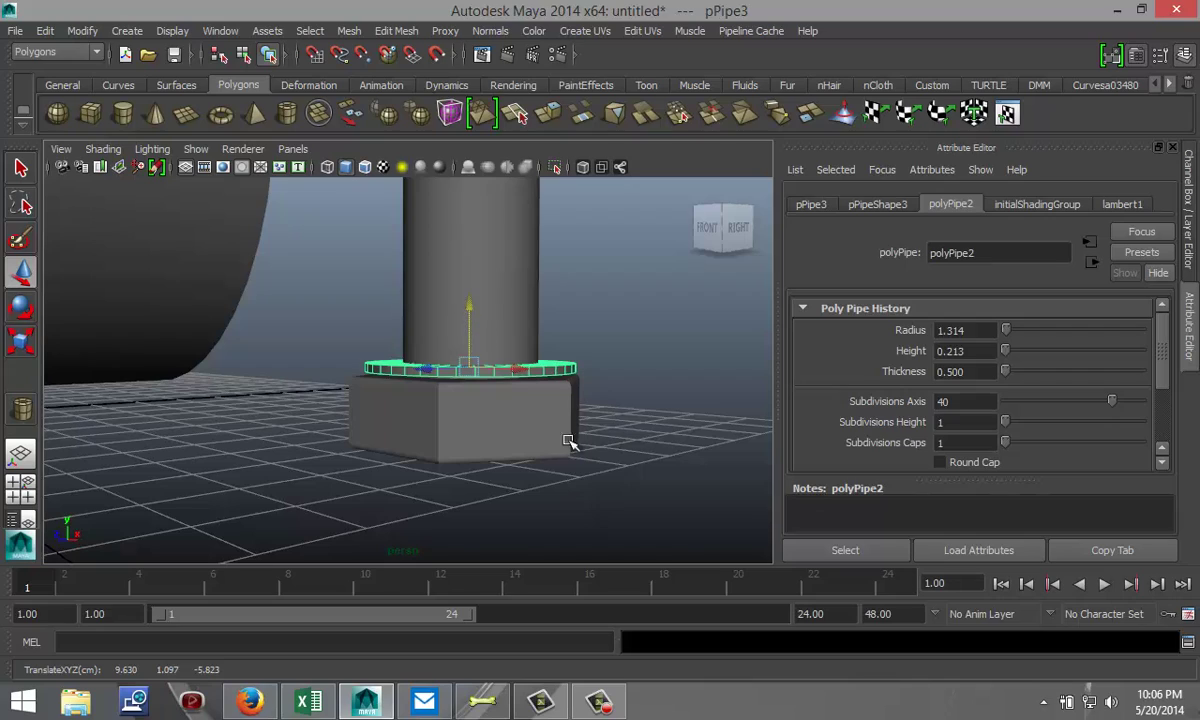
{"action": "left_click_drag", "start_coordinate": [590, 385], "coordinate": [571, 450], "text": "alt"}
{"action": "scroll", "coordinate": [574, 452], "scroll_direction": "up", "scroll_amount": 2}
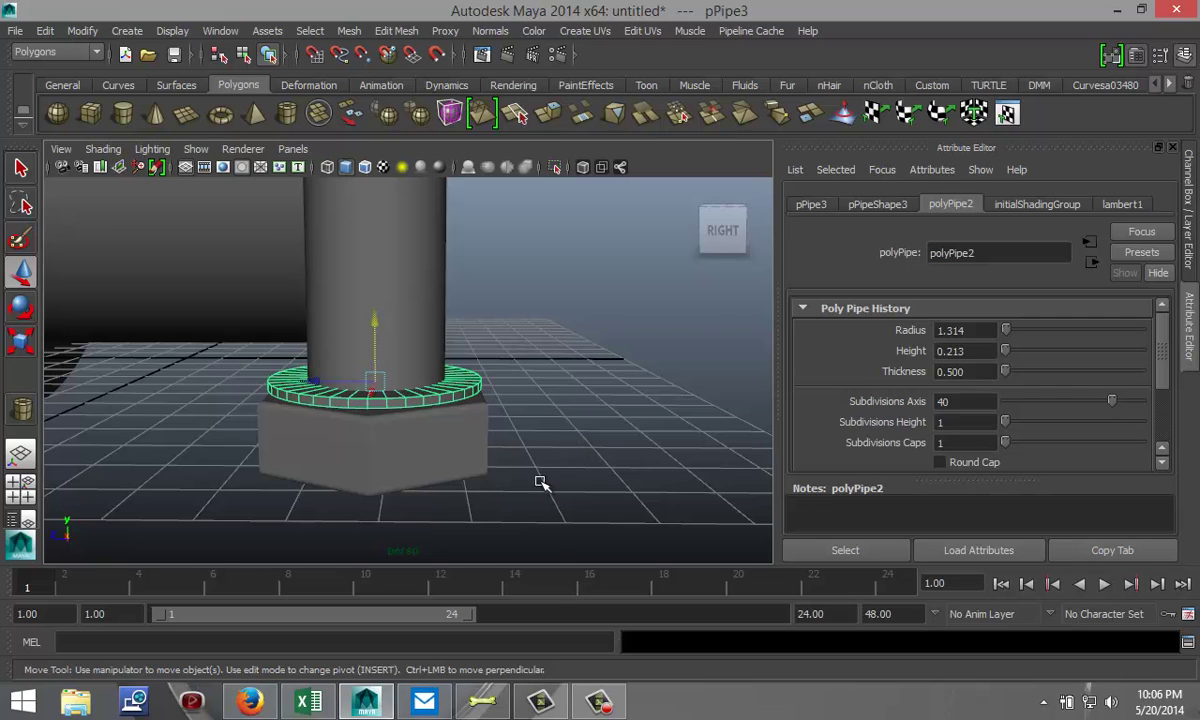
Combine the bolt and the washer into a single mesh.
{"action": "left_click", "coordinate": [440, 456]}
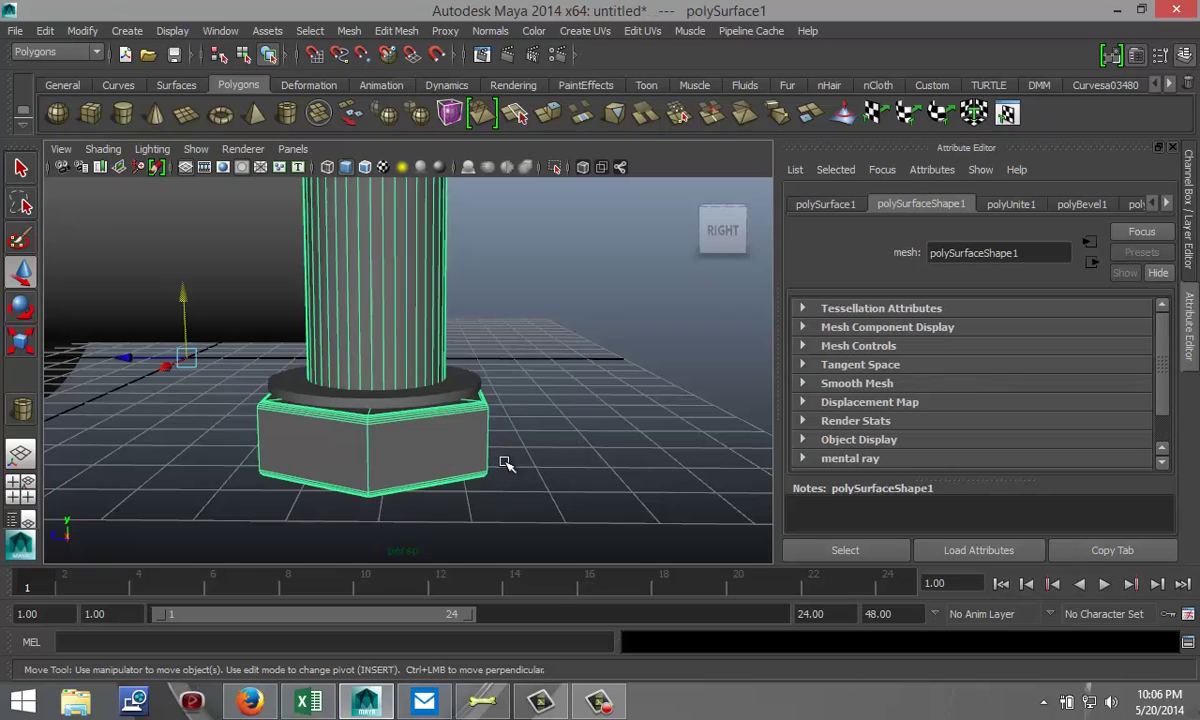
{"action": "left_click", "coordinate": [422, 399]}
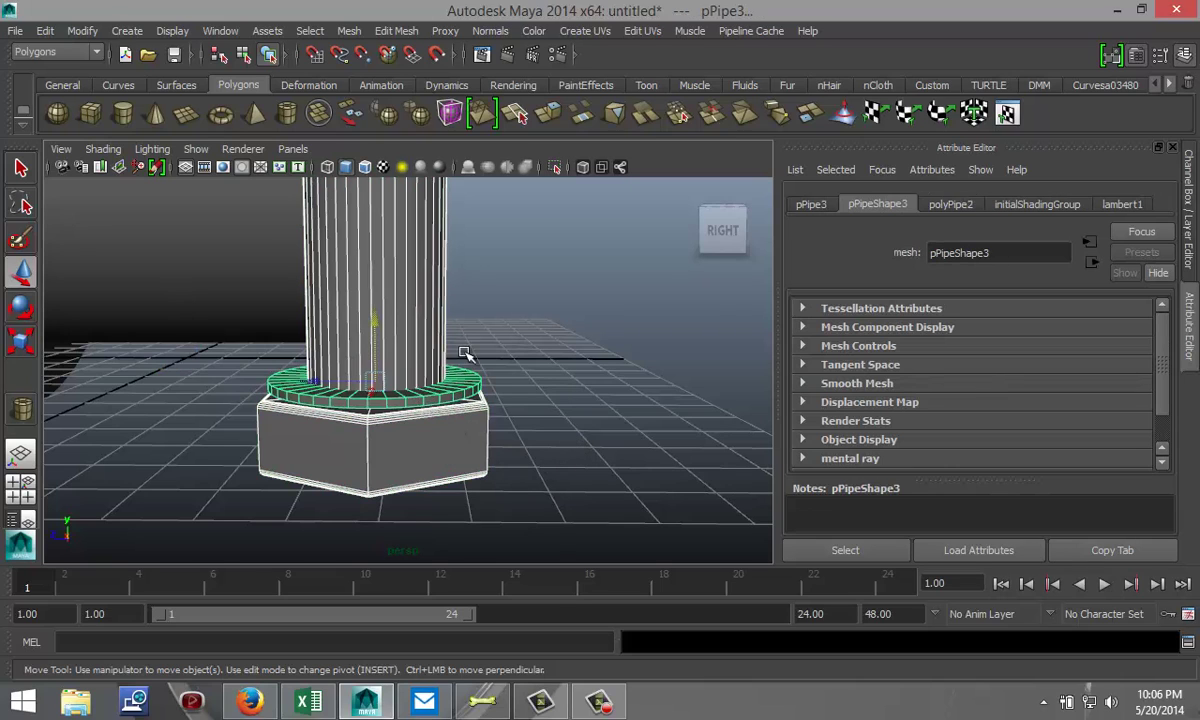
{"action": "left_click", "coordinate": [355, 37]}
{"action": "left_click", "coordinate": [363, 58]}
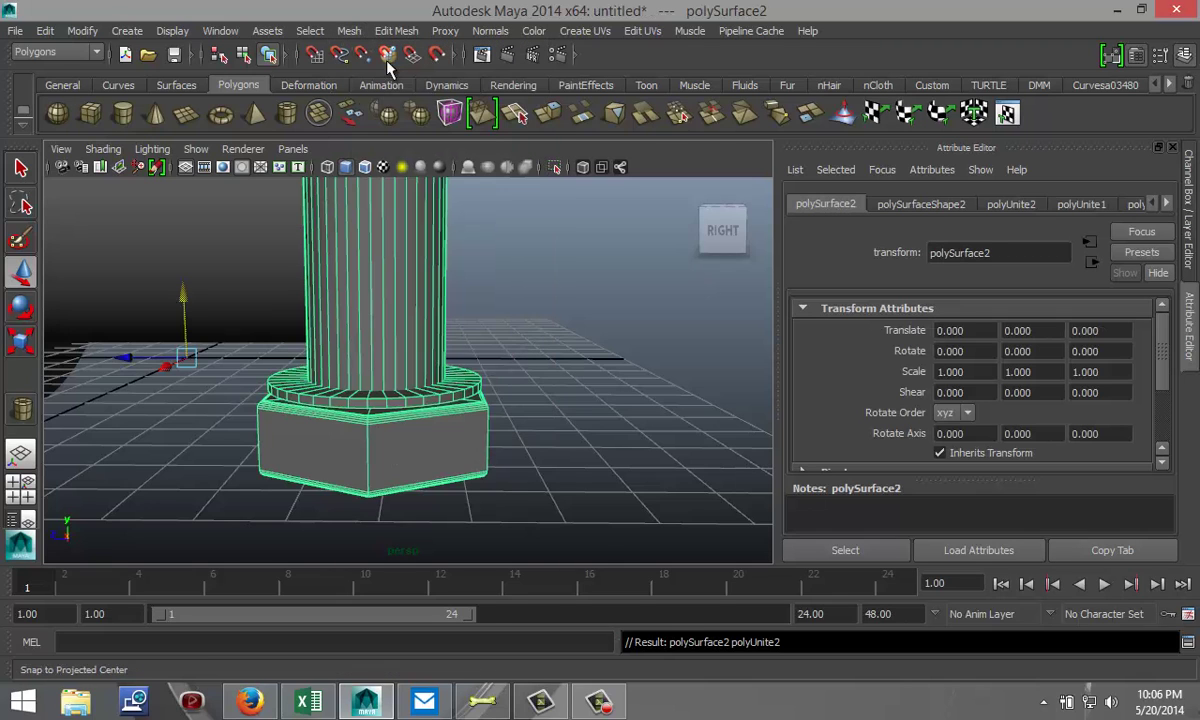
Scale the combined bolt down uniformly to about 0.361 and move it along X to about 3.275.
{"action": "scroll", "coordinate": [530, 392], "scroll_direction": "down", "scroll_amount": 3}
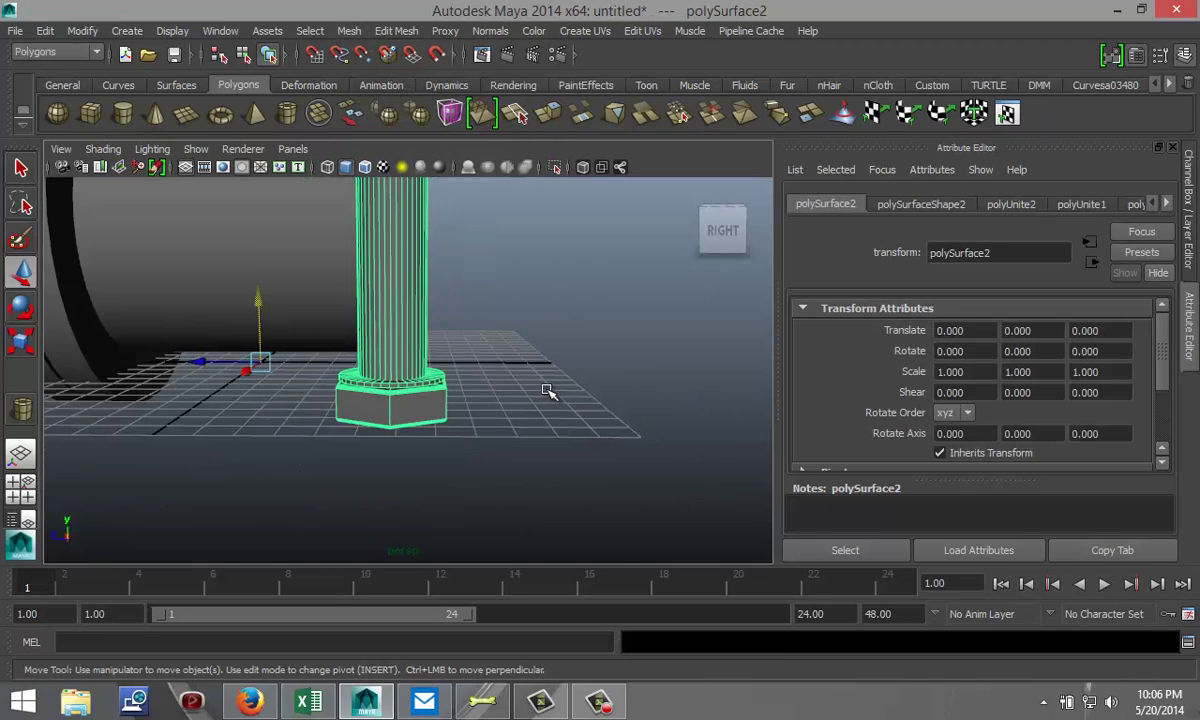
{"action": "left_click_drag", "start_coordinate": [536, 370], "coordinate": [415, 407], "text": "alt"}
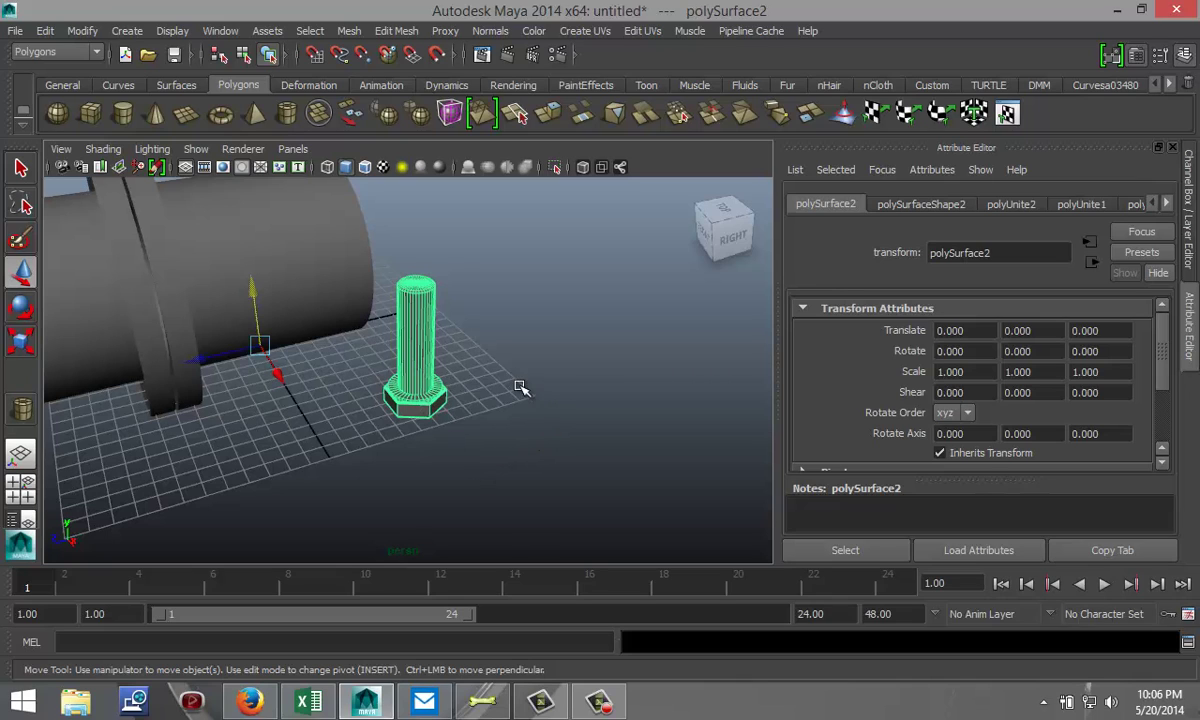
{"action": "key", "text": "r"}
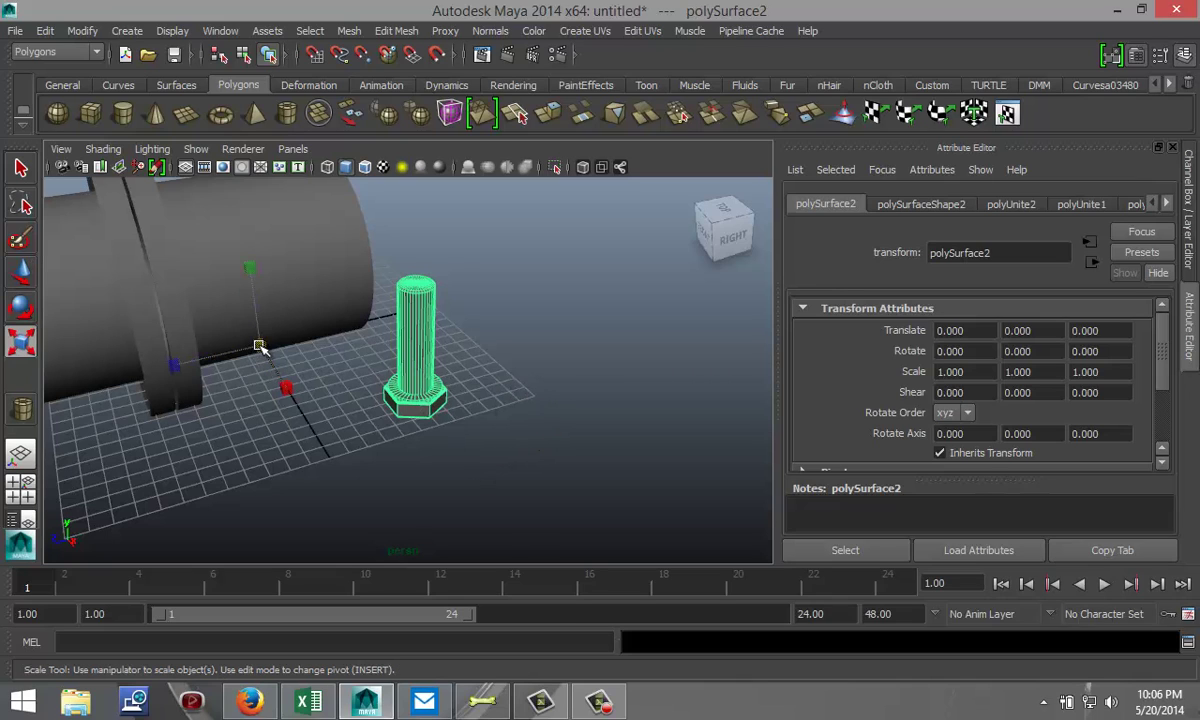
{"action": "left_click_drag", "start_coordinate": [258, 346], "coordinate": [115, 351]}
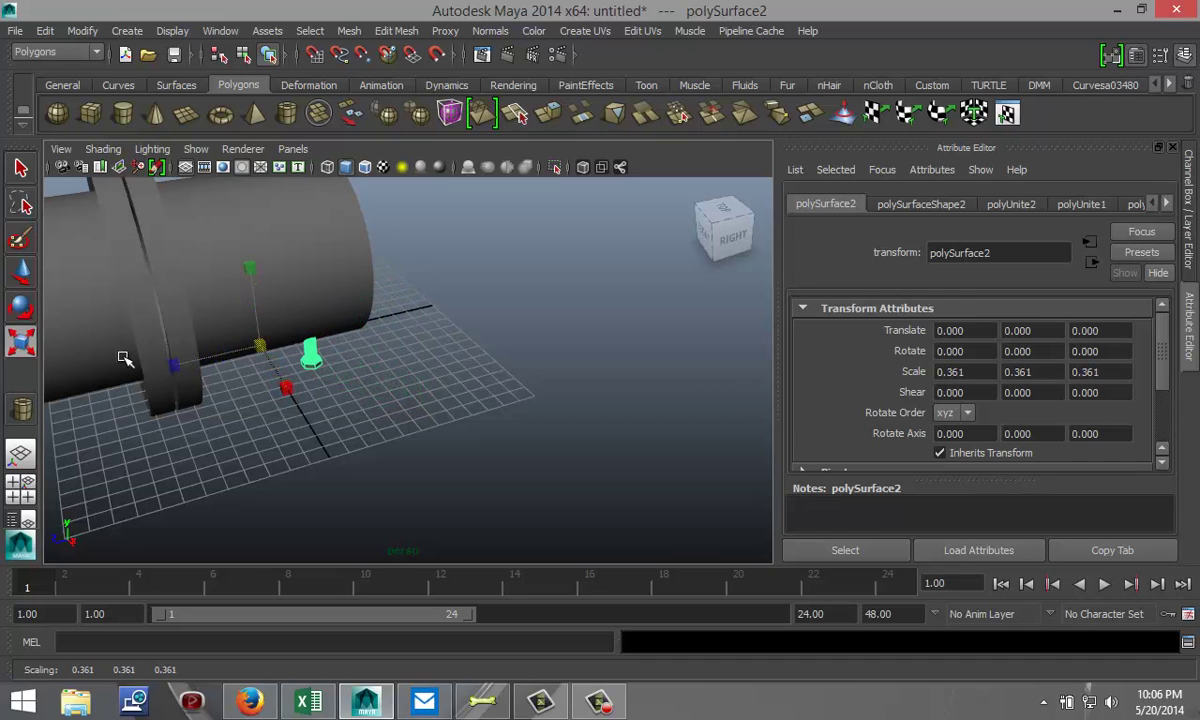
{"action": "key", "text": "w"}
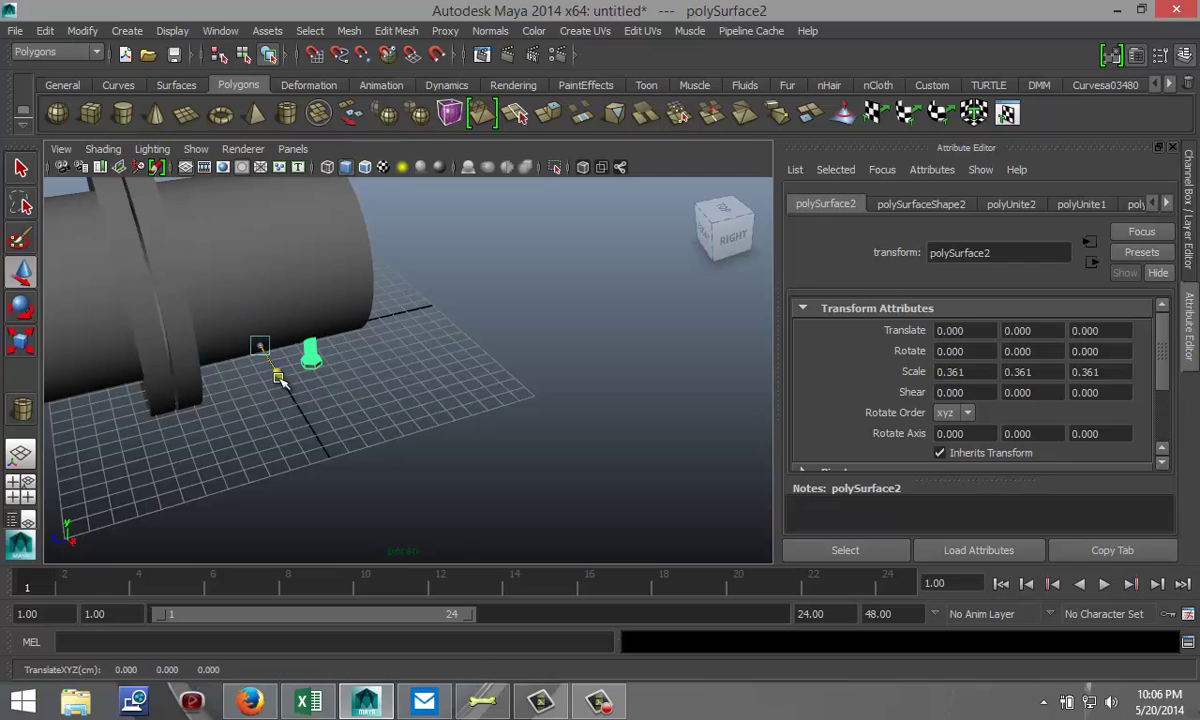
{"action": "left_click_drag", "start_coordinate": [279, 376], "coordinate": [300, 420]}
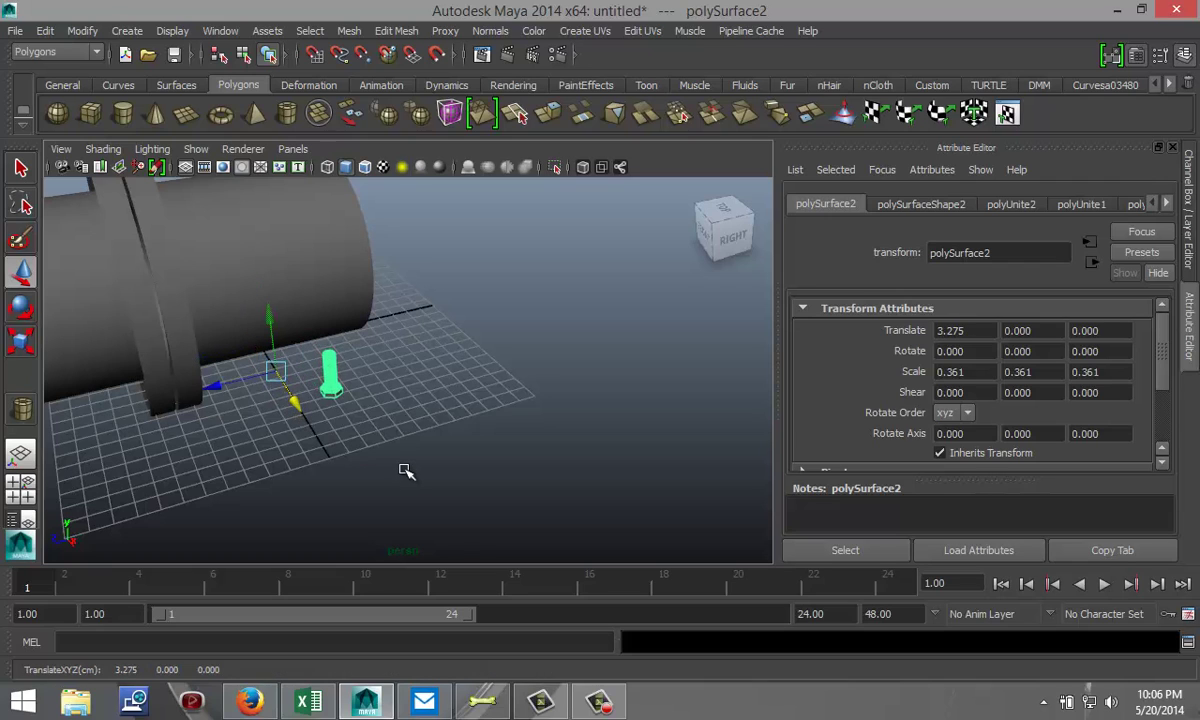
Lay the bolt horizontally along the pipe direction by setting its X rotation to 90 degrees.
{"action": "key", "text": "e"}
{"action": "left_click_drag", "start_coordinate": [243, 312], "coordinate": [189, 427]}
{"action": "left_click", "coordinate": [988, 350]}
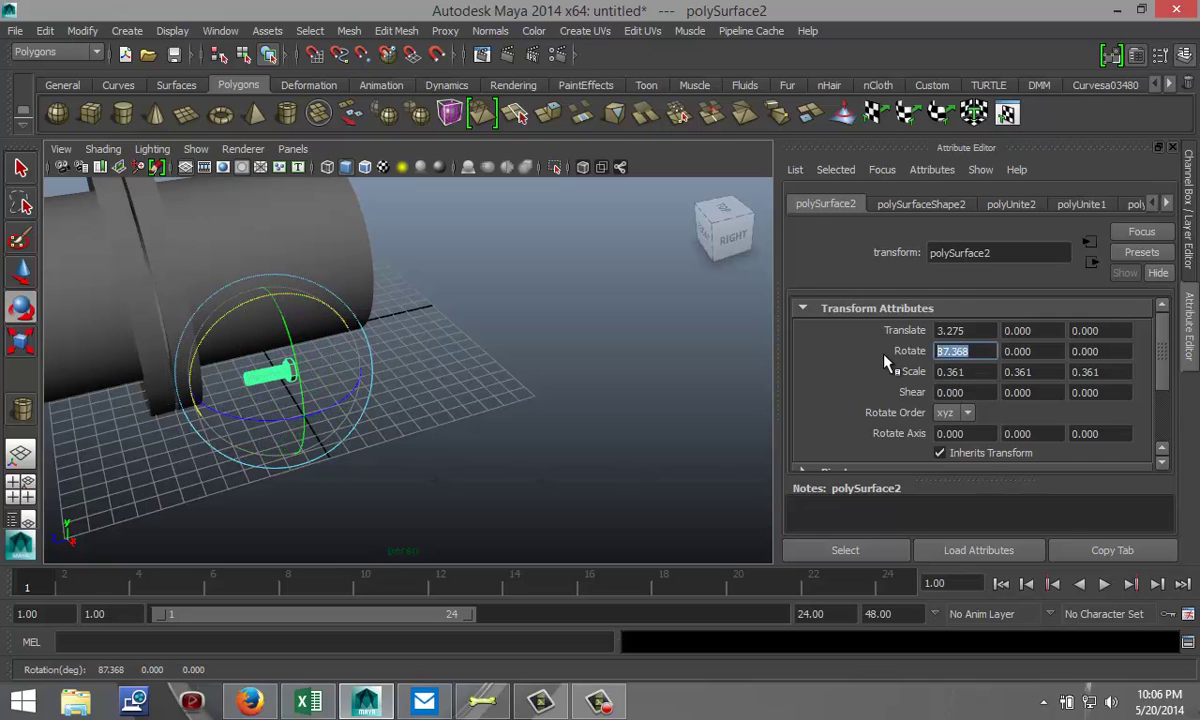
{"action": "type", "text": "90.000"}
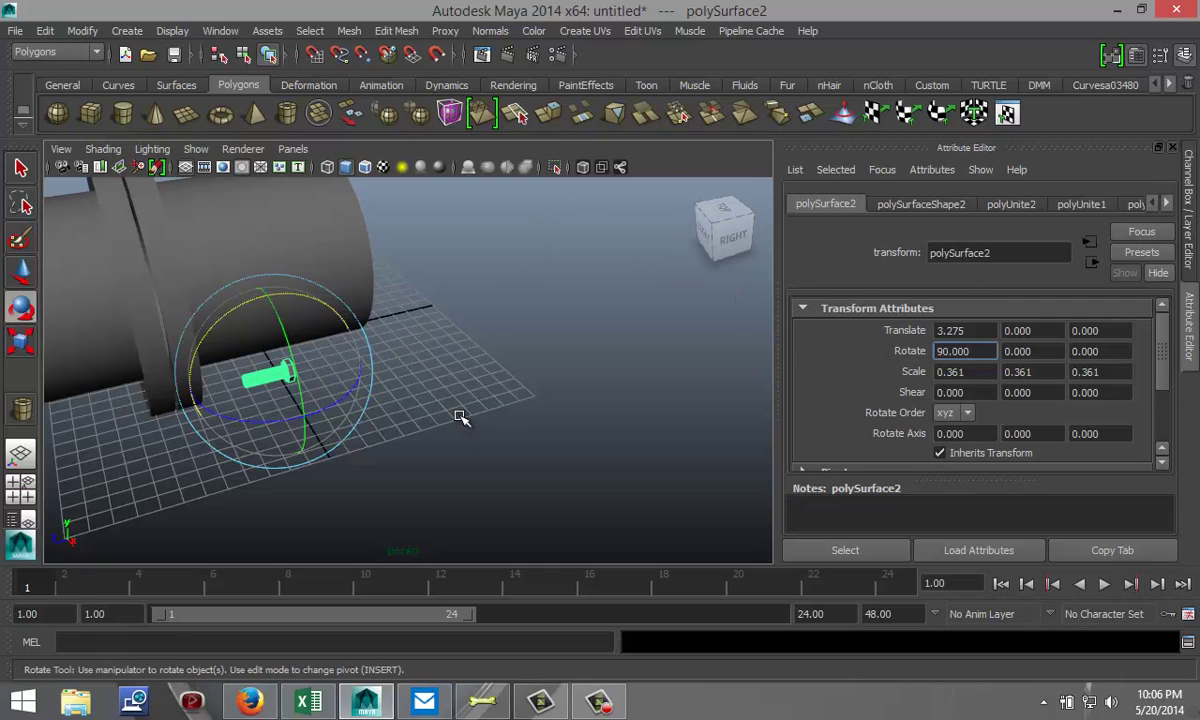
Move the bolt along Z to about 4.215 in the wireframe side view, placing its shank across both flanges.
{"action": "left_click_drag", "start_coordinate": [466, 437], "coordinate": [148, 490], "text": "alt"}
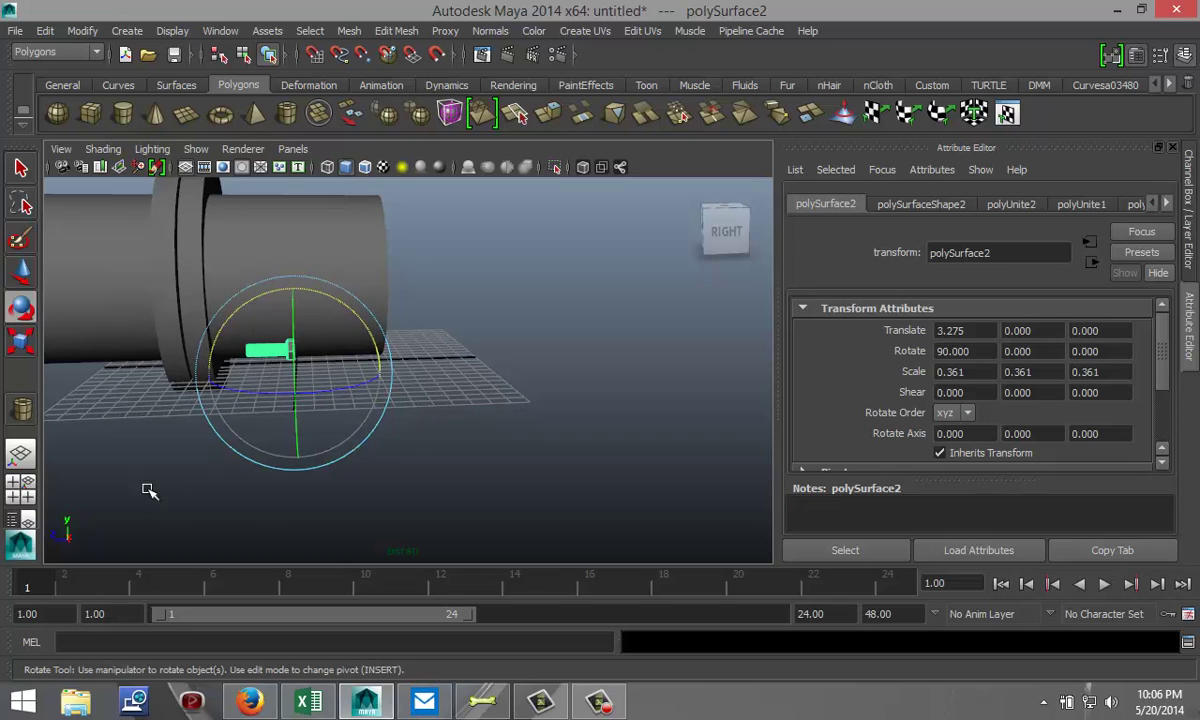
{"action": "left_click", "coordinate": [20, 497]}
{"action": "key", "text": "space"}
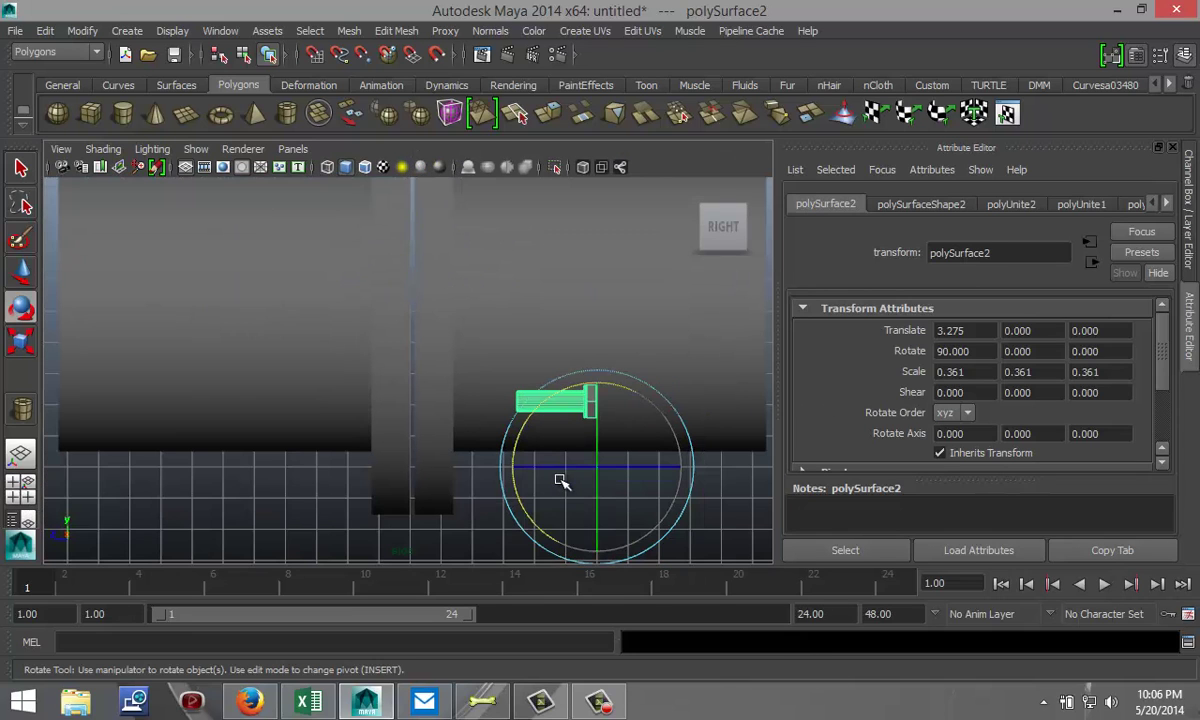
{"action": "key", "text": "4"}
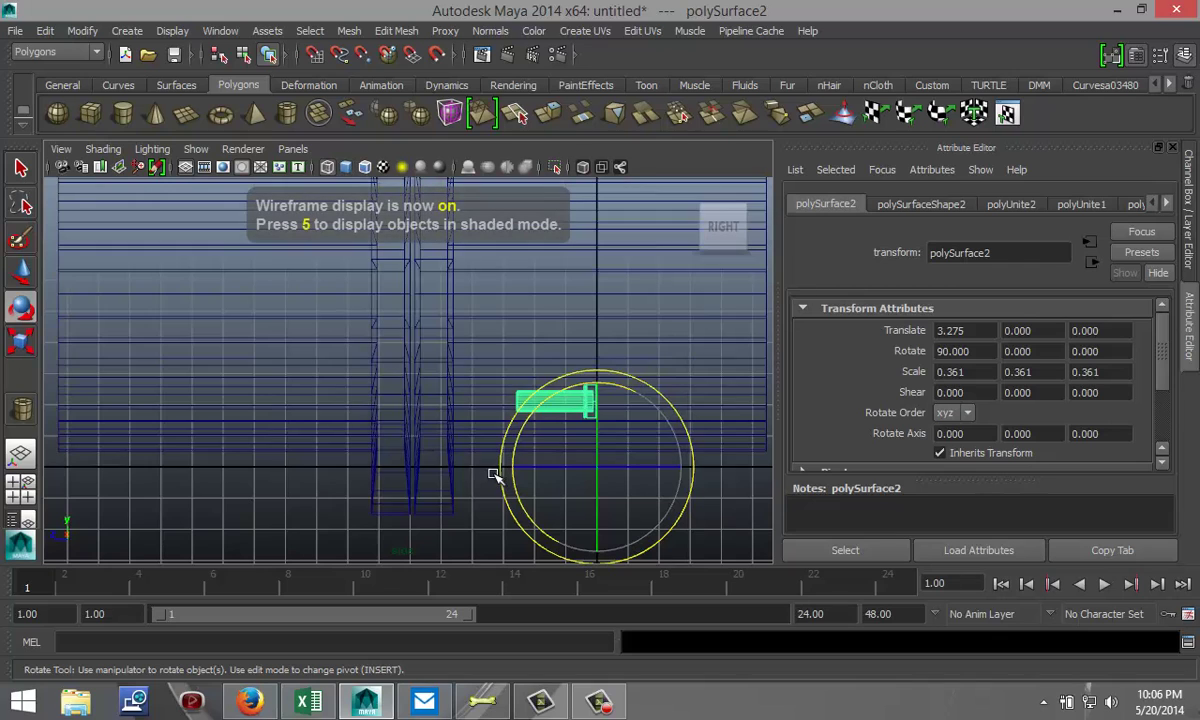
{"action": "key", "text": "w"}
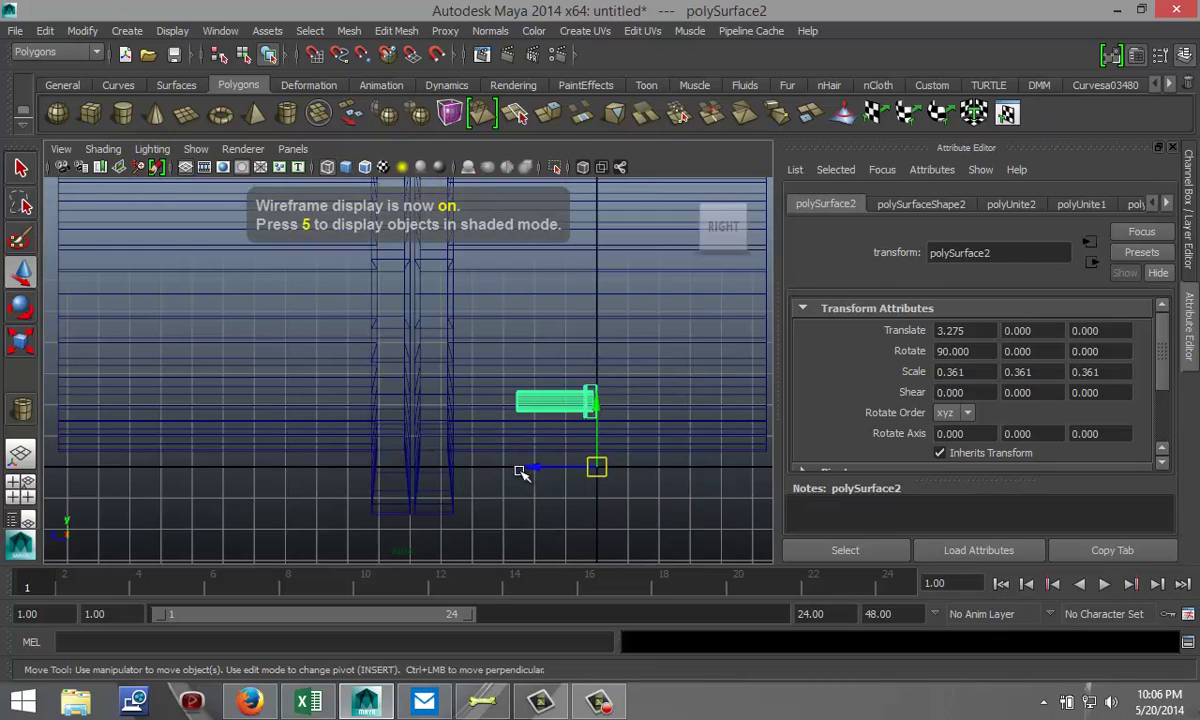
{"action": "left_click_drag", "start_coordinate": [540, 474], "coordinate": [408, 477]}
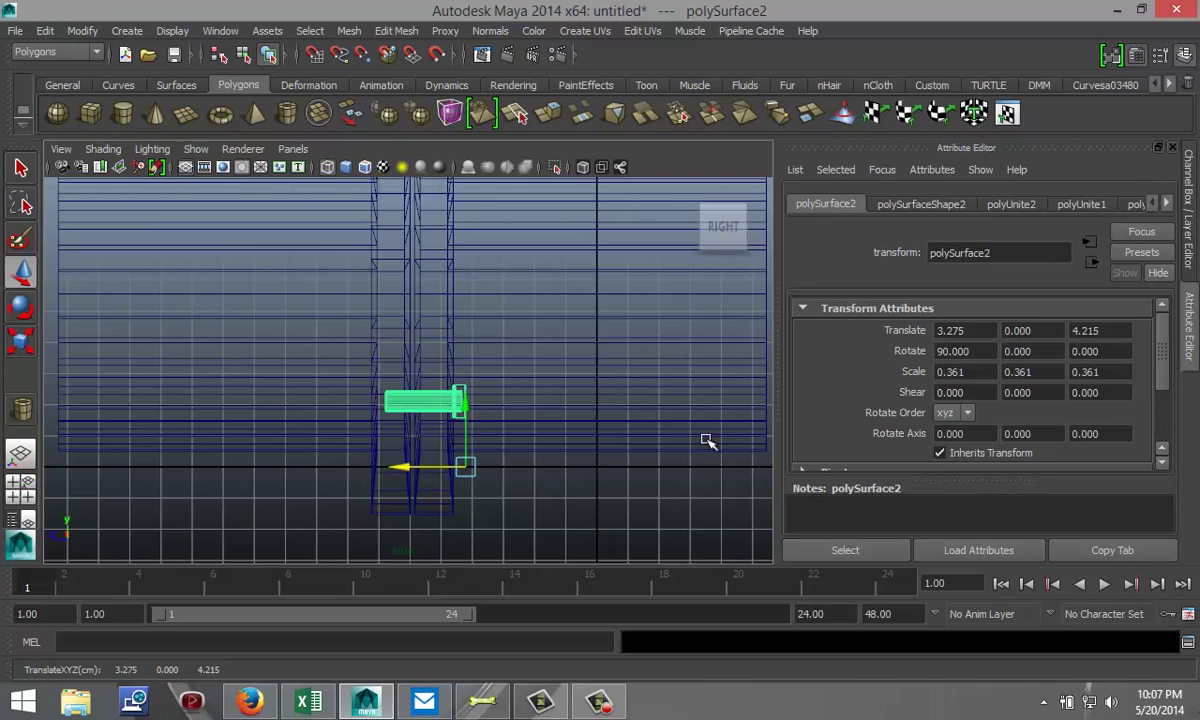
Lengthen the bolt to a Y scale of about 0.576 and shift it along Z to about 3.914.
{"action": "key", "text": "r"}
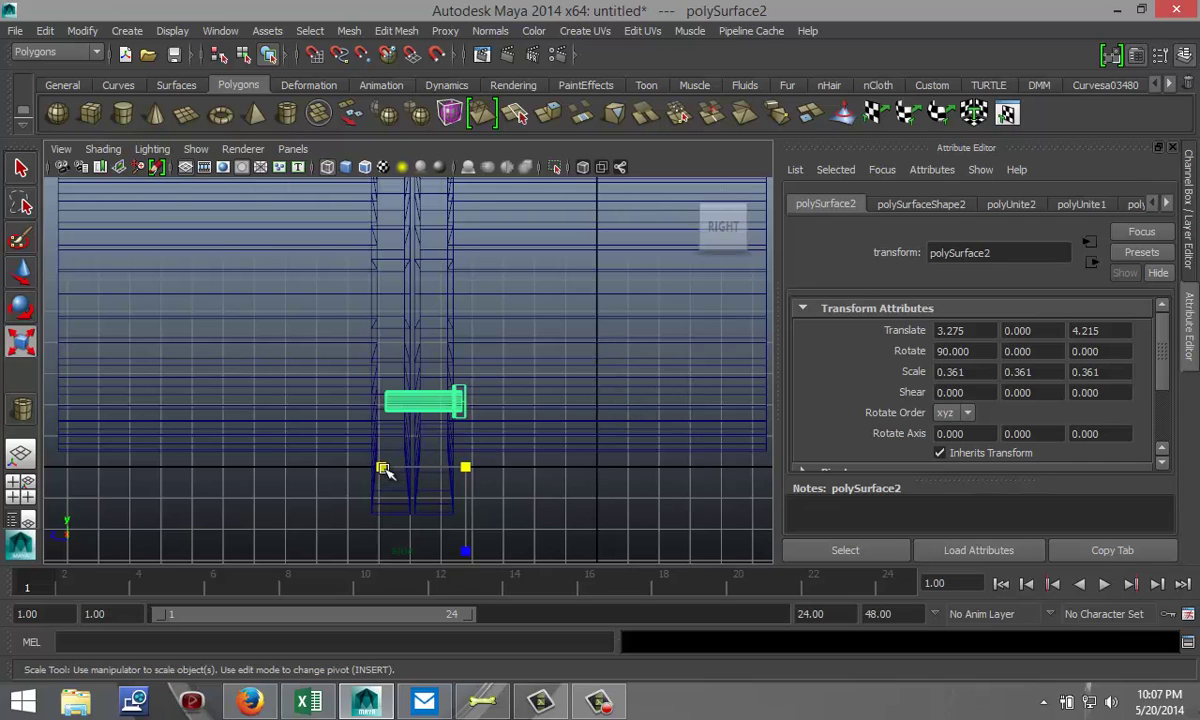
{"action": "left_click_drag", "start_coordinate": [385, 472], "coordinate": [334, 474]}
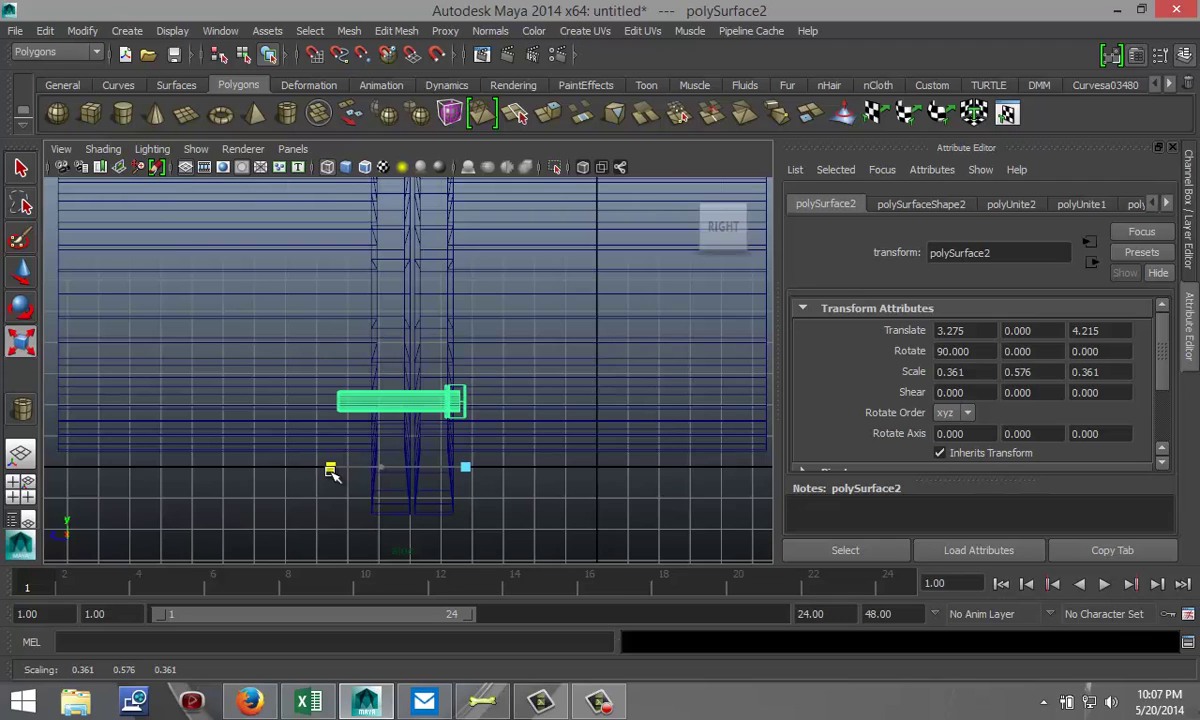
{"action": "left_click_drag", "start_coordinate": [331, 473], "coordinate": [414, 471]}
{"action": "key", "text": "w"}
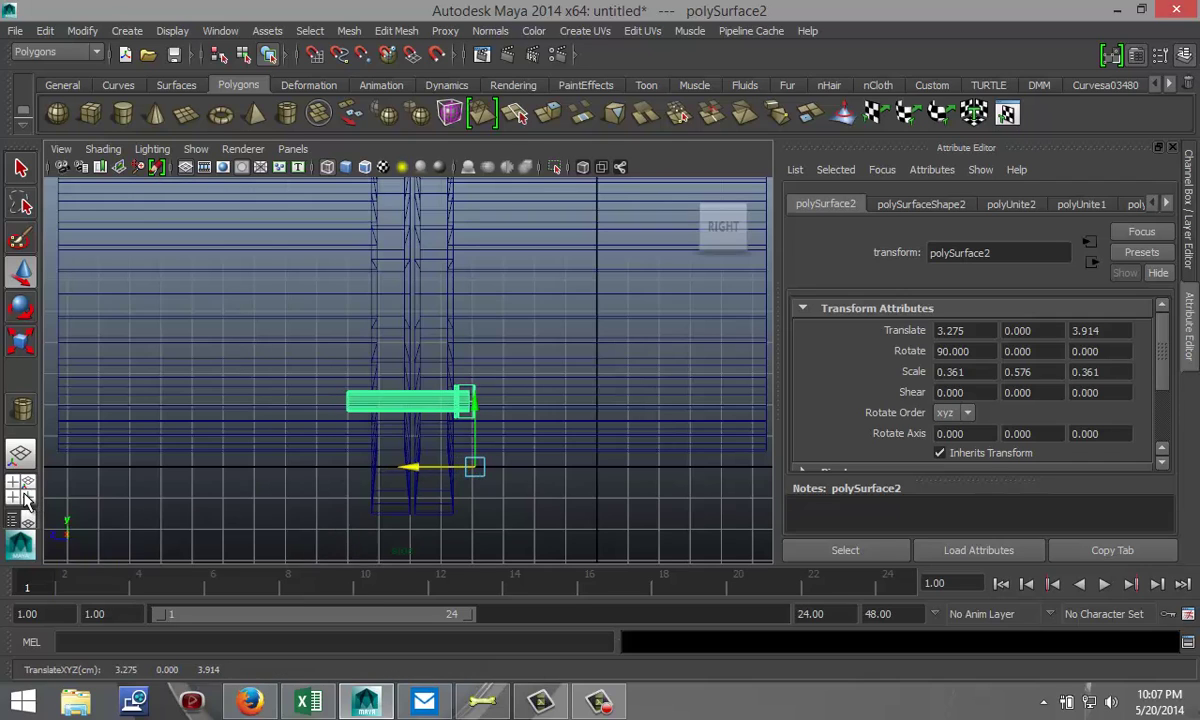
Move the bolt along X to about 1.544 so it passes through the lower part of the flanges.
{"action": "left_click", "coordinate": [22, 485]}
{"action": "key", "text": "space"}
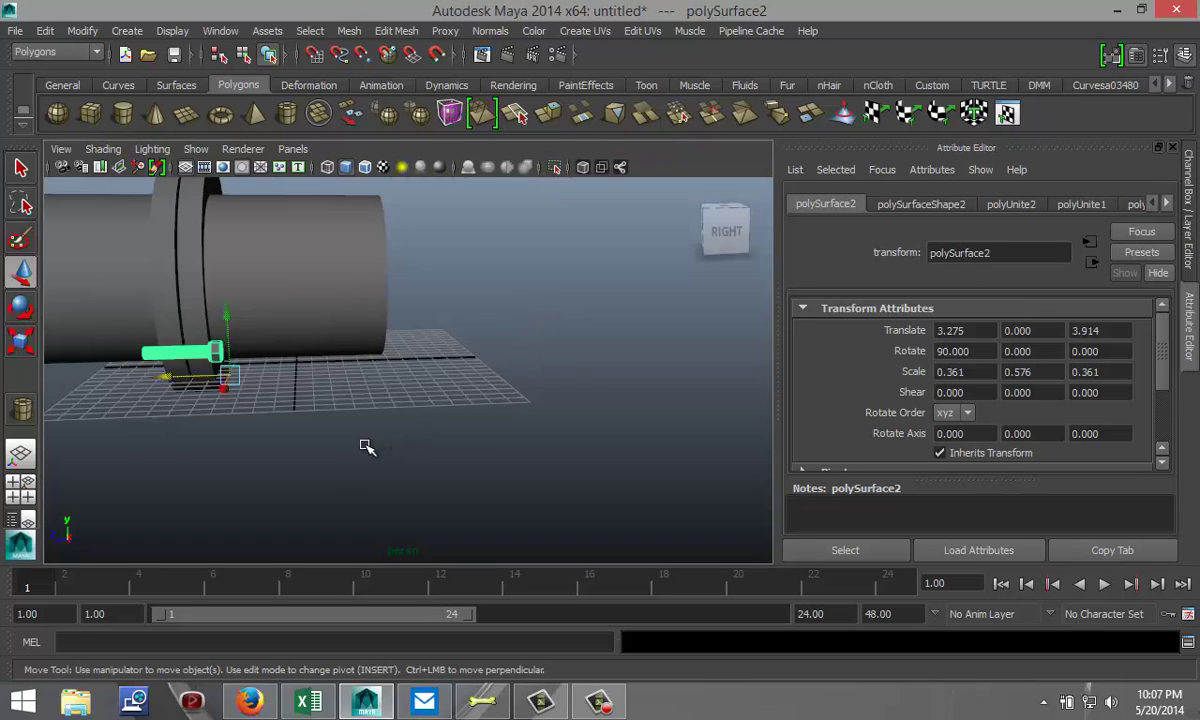
{"action": "left_click_drag", "start_coordinate": [324, 423], "coordinate": [290, 440], "text": "alt"}
{"action": "left_click_drag", "start_coordinate": [228, 400], "coordinate": [226, 382]}
{"action": "scroll", "coordinate": [320, 423], "scroll_direction": "up", "scroll_amount": 5}
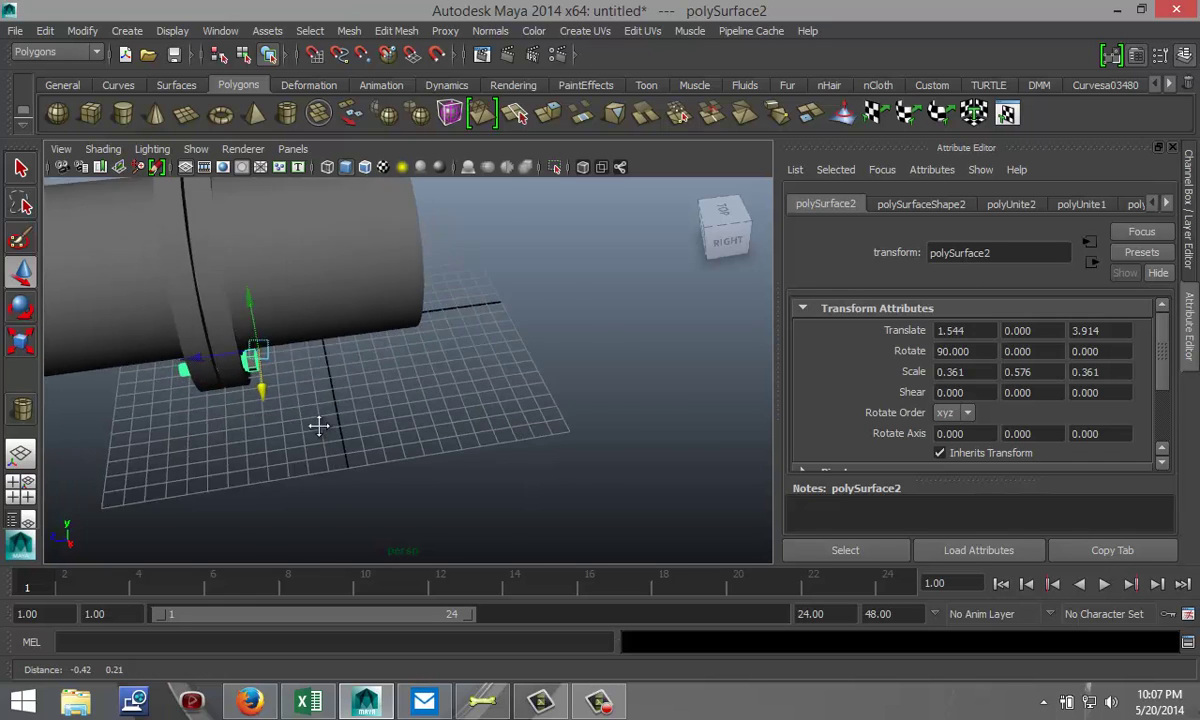
Nudge the bolt along Z to about 3.961 and inspect the fit of both its ends against the flanges.
{"action": "left_click_drag", "start_coordinate": [436, 477], "coordinate": [415, 410], "text": "alt"}
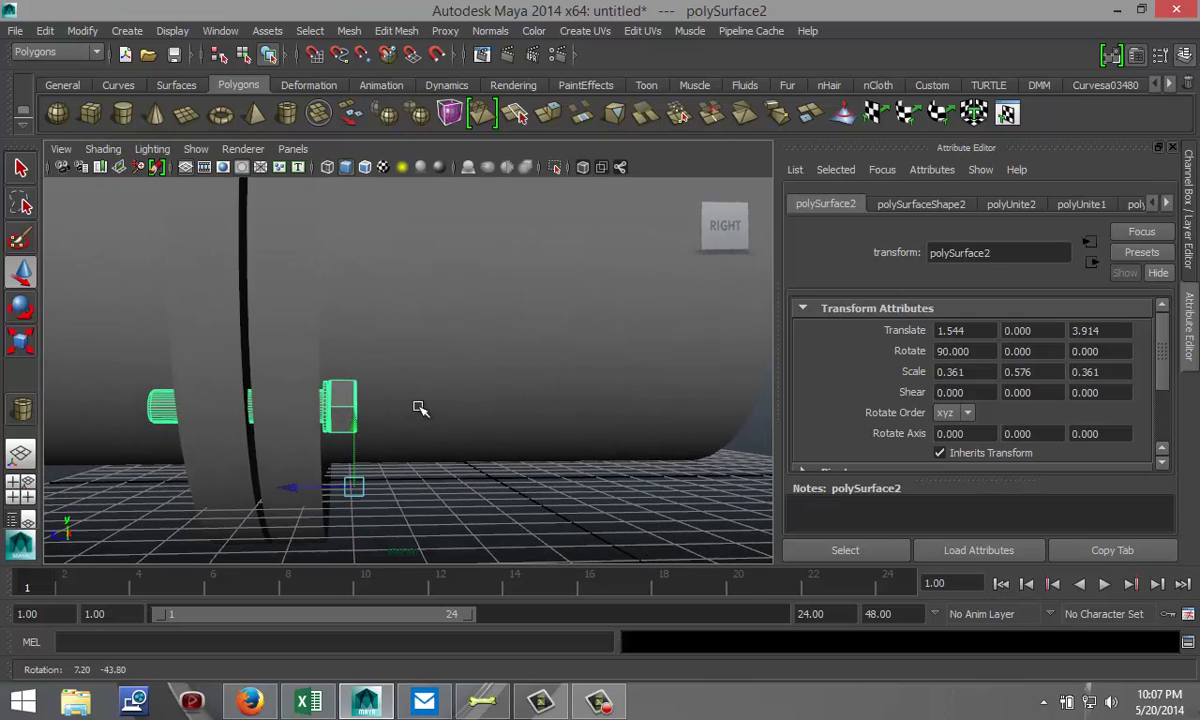
{"action": "left_click_drag", "start_coordinate": [325, 478], "coordinate": [316, 485]}
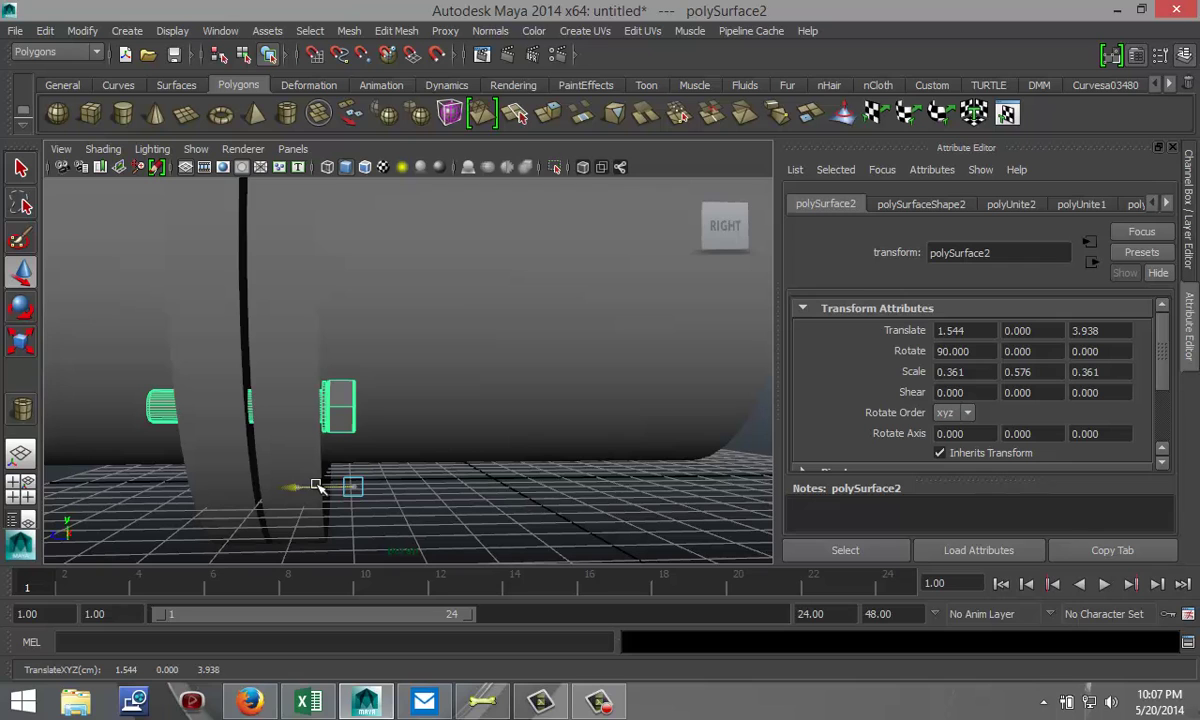
{"action": "left_click", "coordinate": [466, 501]}
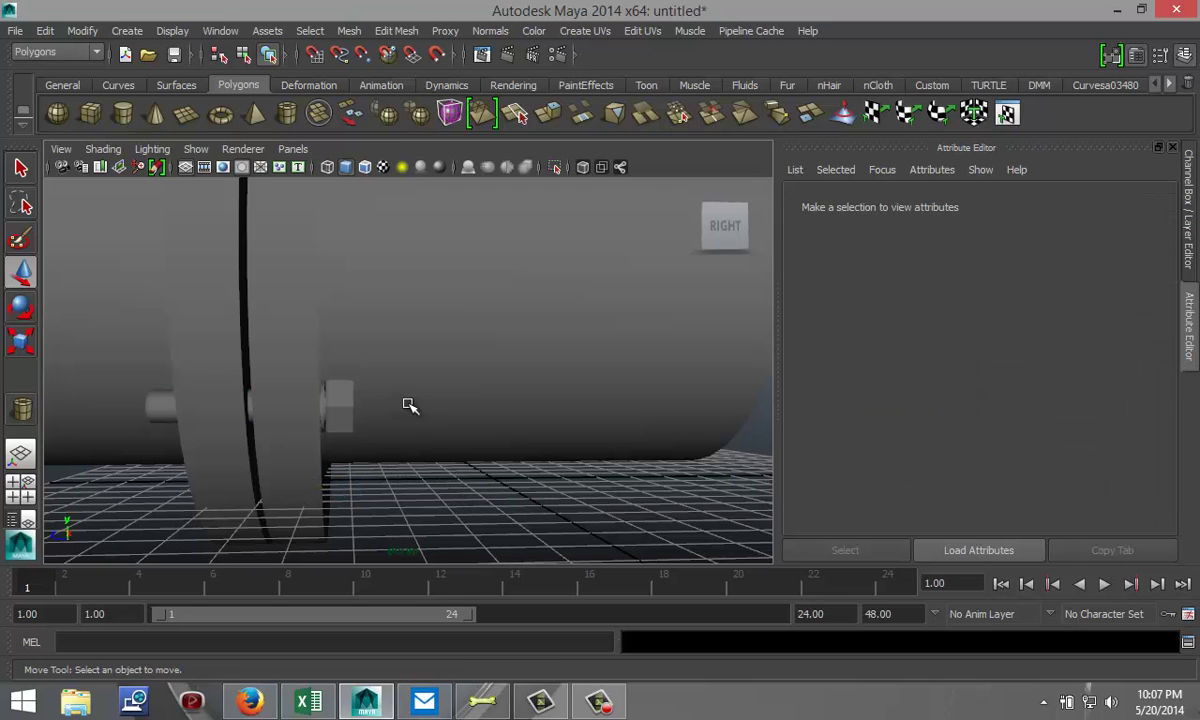
{"action": "scroll", "coordinate": [375, 442], "scroll_direction": "up", "scroll_amount": 8}
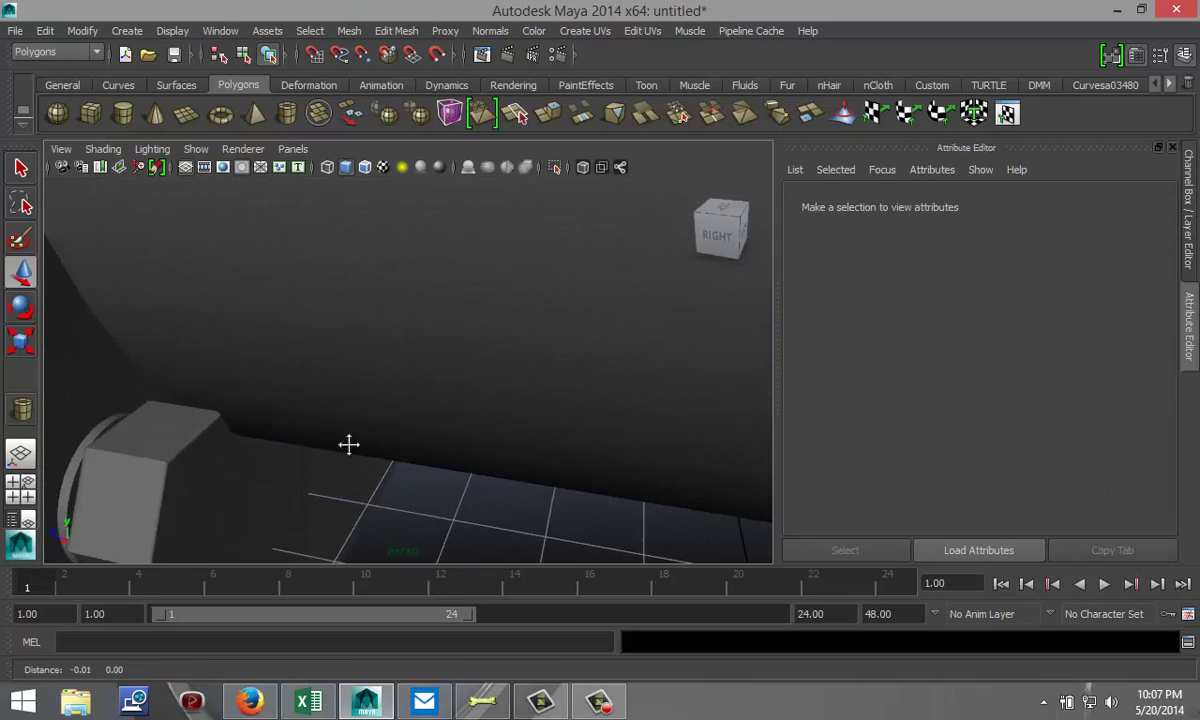
{"action": "scroll", "coordinate": [349, 444], "scroll_direction": "down", "scroll_amount": 5}
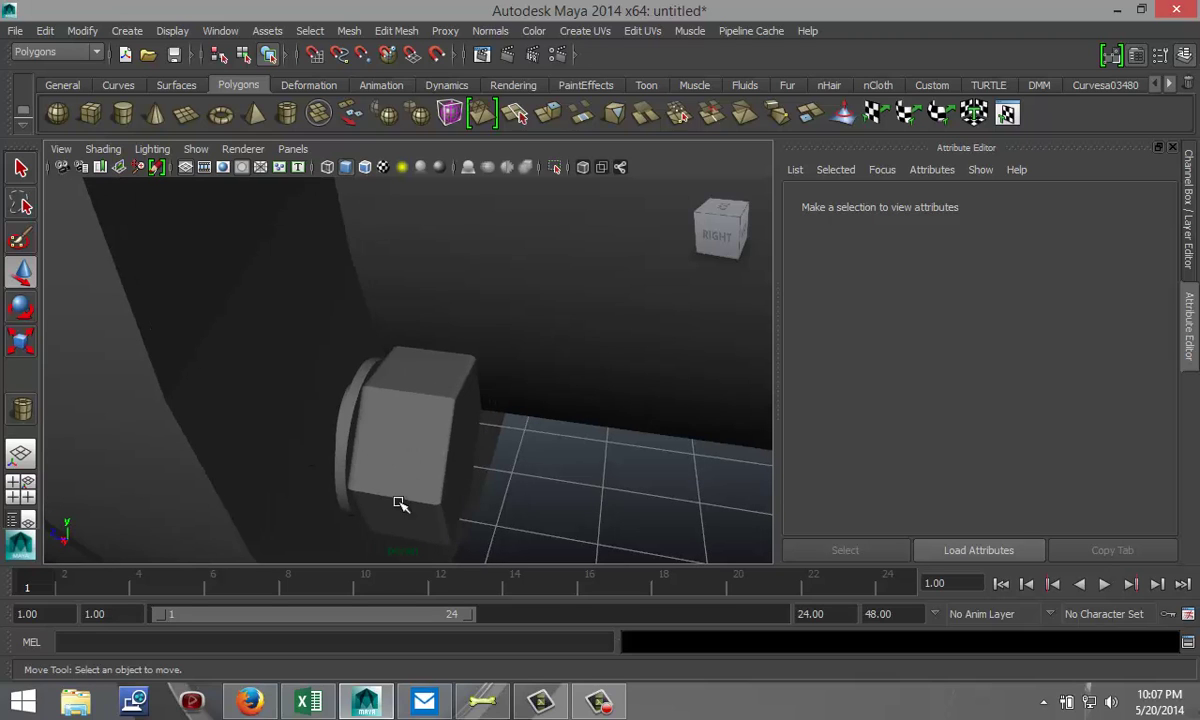
{"action": "left_click_drag", "start_coordinate": [397, 513], "coordinate": [425, 470], "text": "alt"}
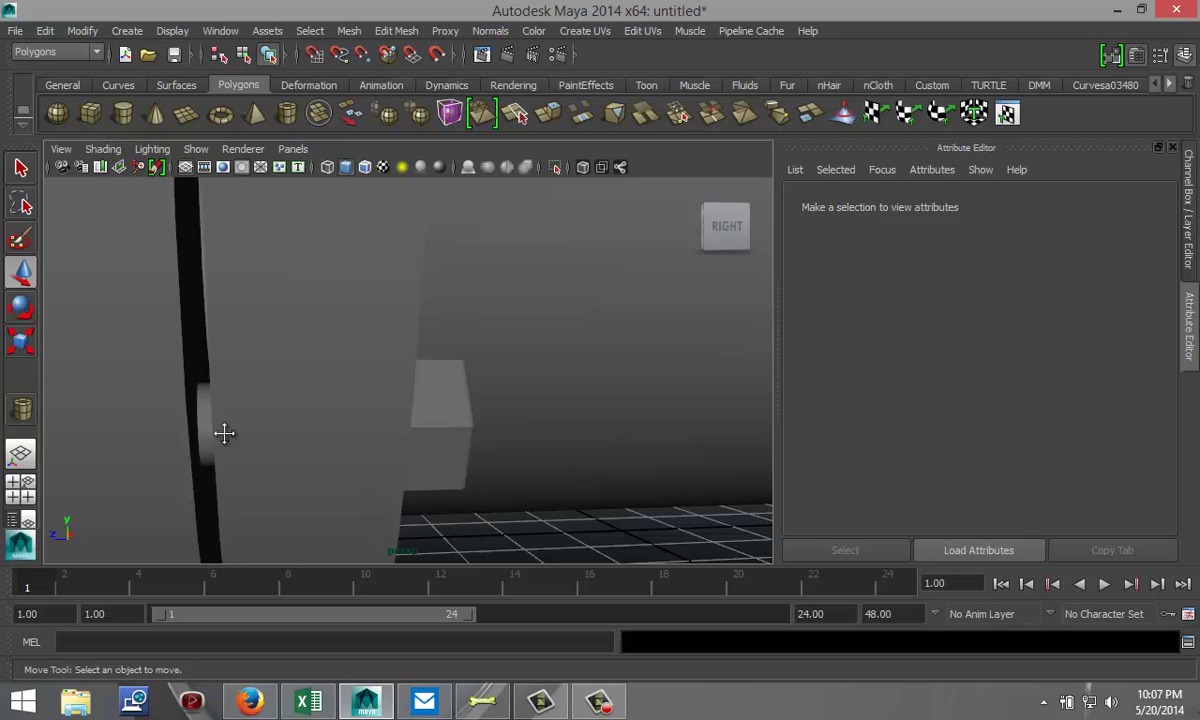
{"action": "left_click_drag", "start_coordinate": [222, 431], "coordinate": [374, 455], "text": "alt"}
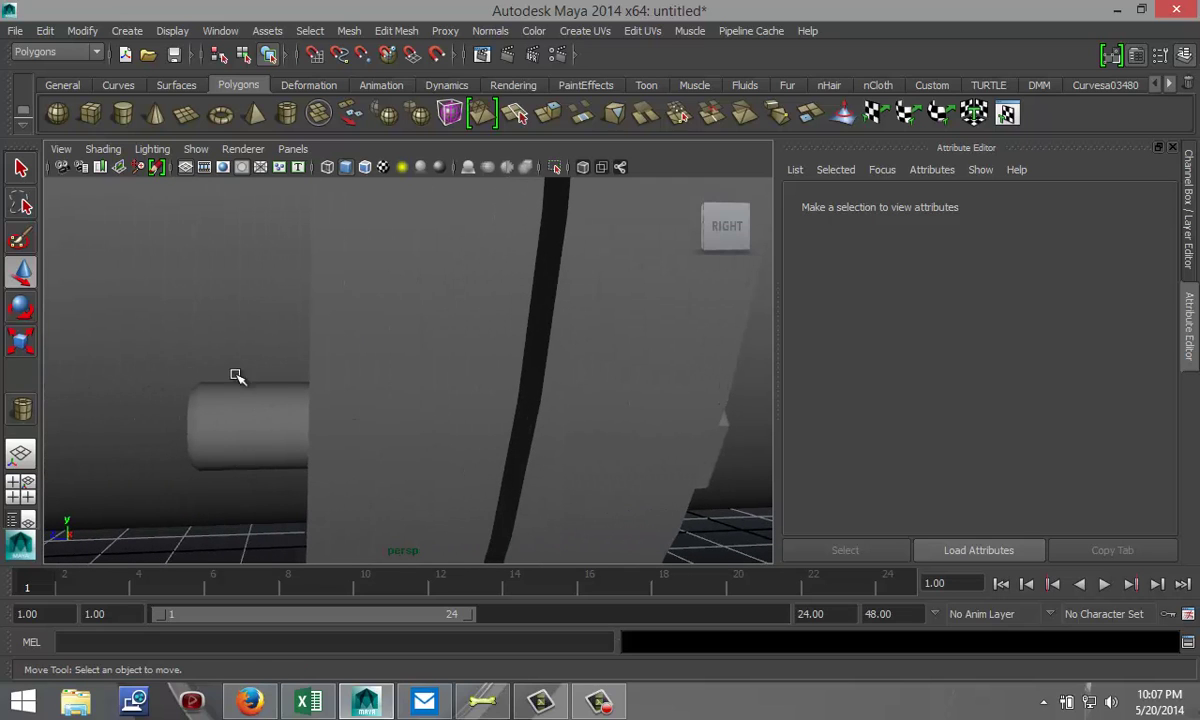
{"action": "left_click_drag", "start_coordinate": [156, 425], "coordinate": [112, 382], "text": "alt"}
{"action": "left_click_drag", "start_coordinate": [410, 448], "coordinate": [367, 505], "text": "alt"}
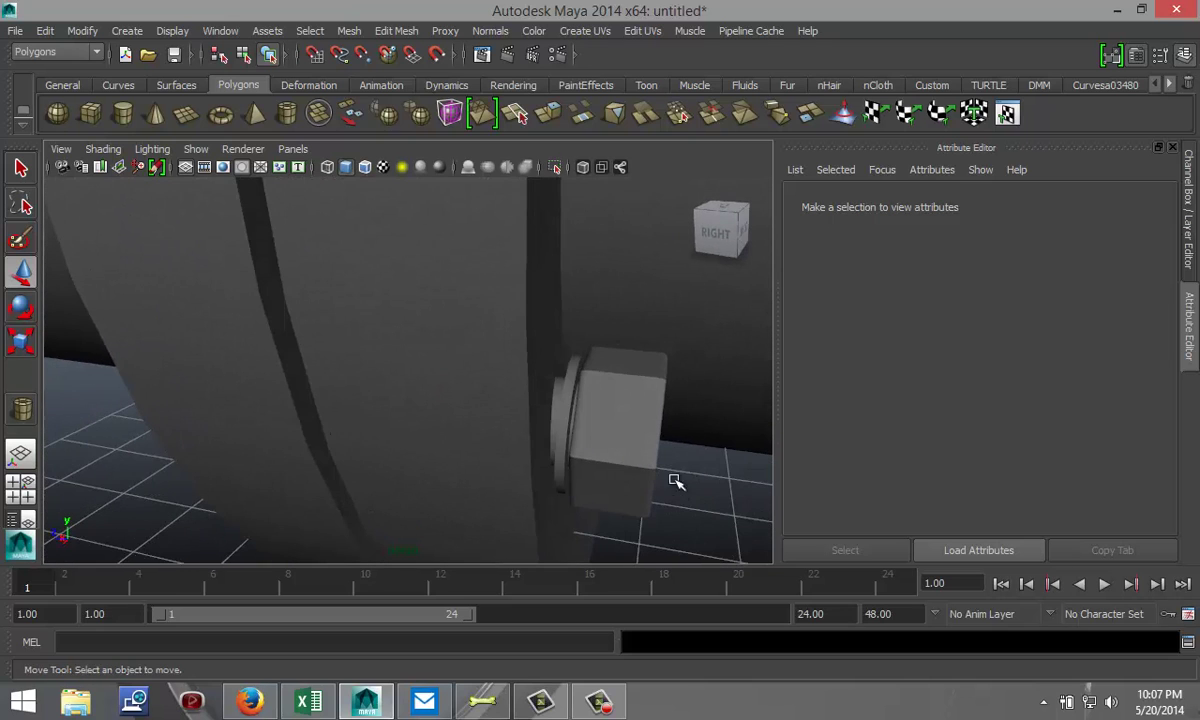
Duplicate the bolt and move the copy along X to about 5.942, clear of the flanges.
{"action": "left_click", "coordinate": [643, 426]}
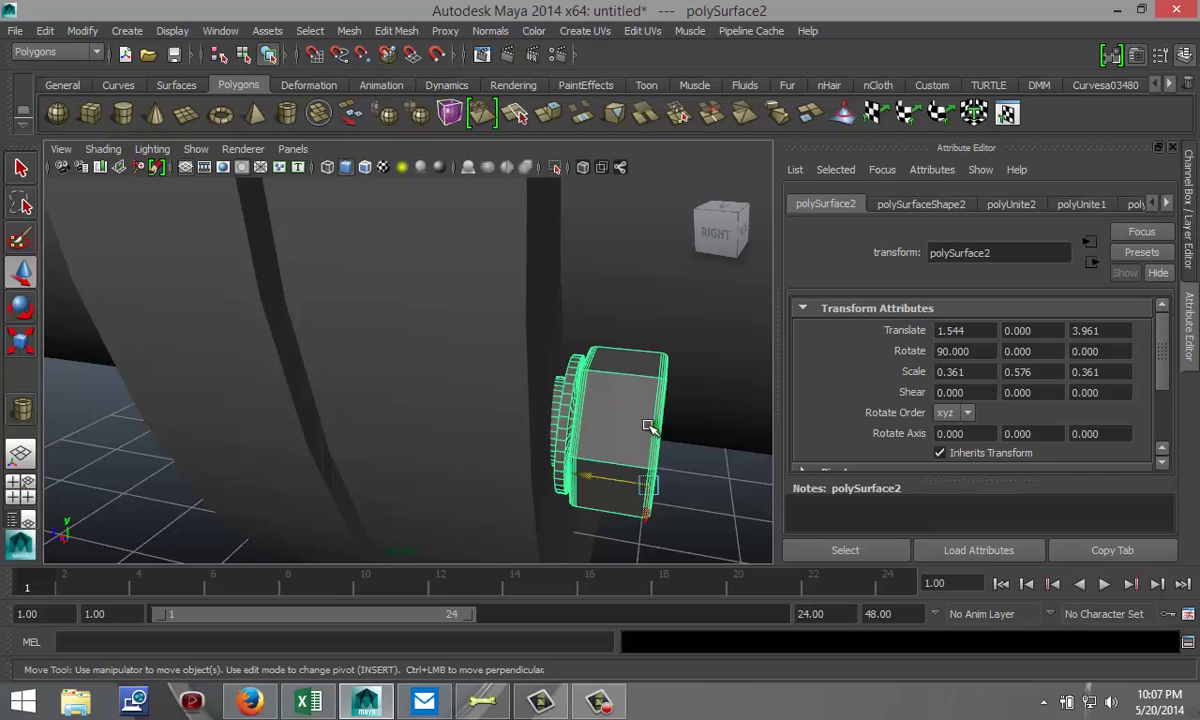
{"action": "scroll", "coordinate": [736, 387], "scroll_direction": "down", "scroll_amount": 4}
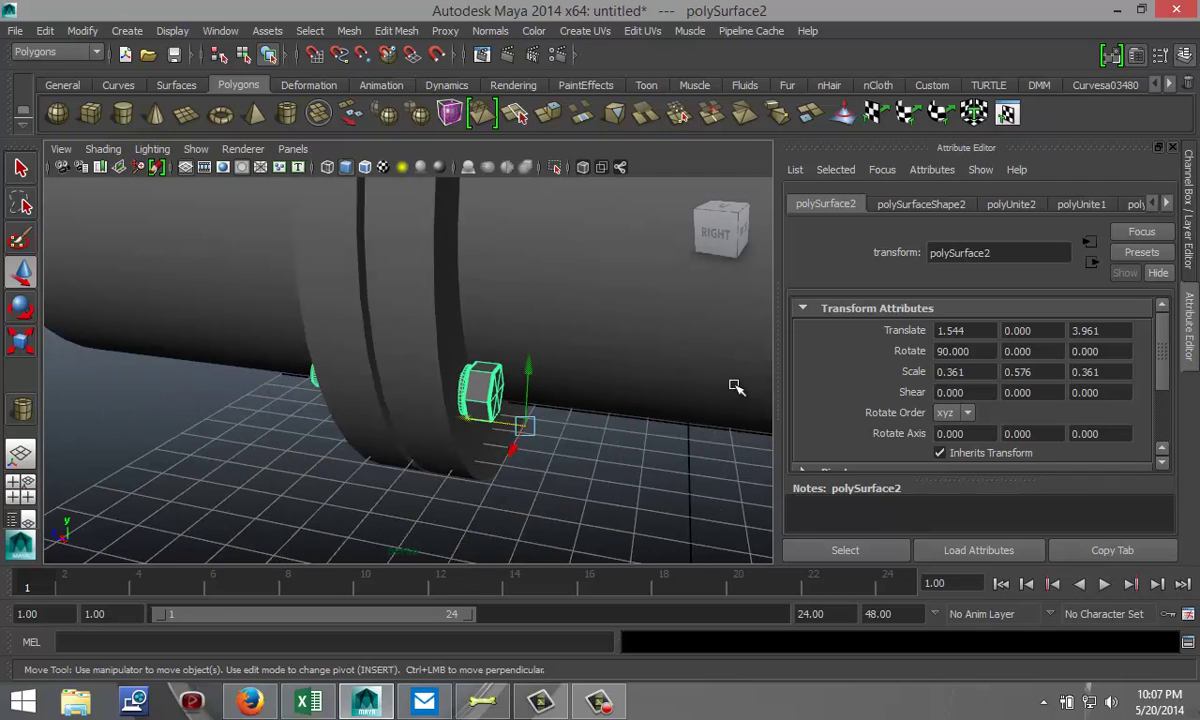
{"action": "key", "text": "ctrl+d"}
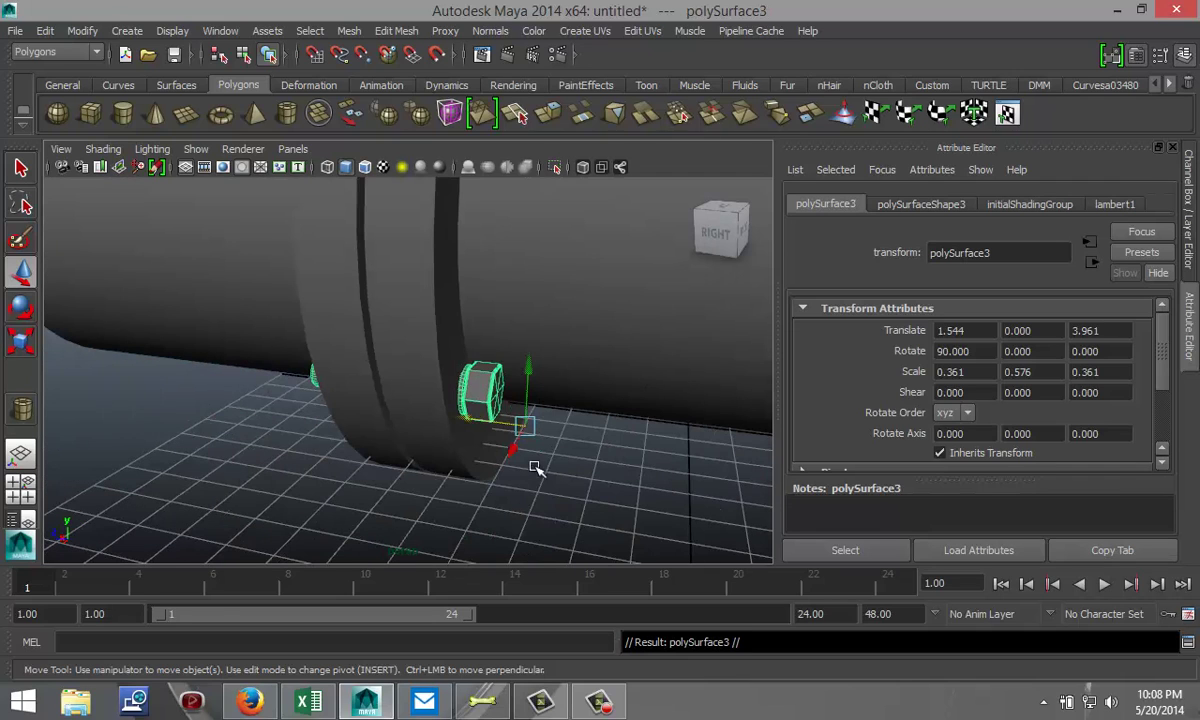
{"action": "left_click_drag", "start_coordinate": [512, 453], "coordinate": [453, 548]}
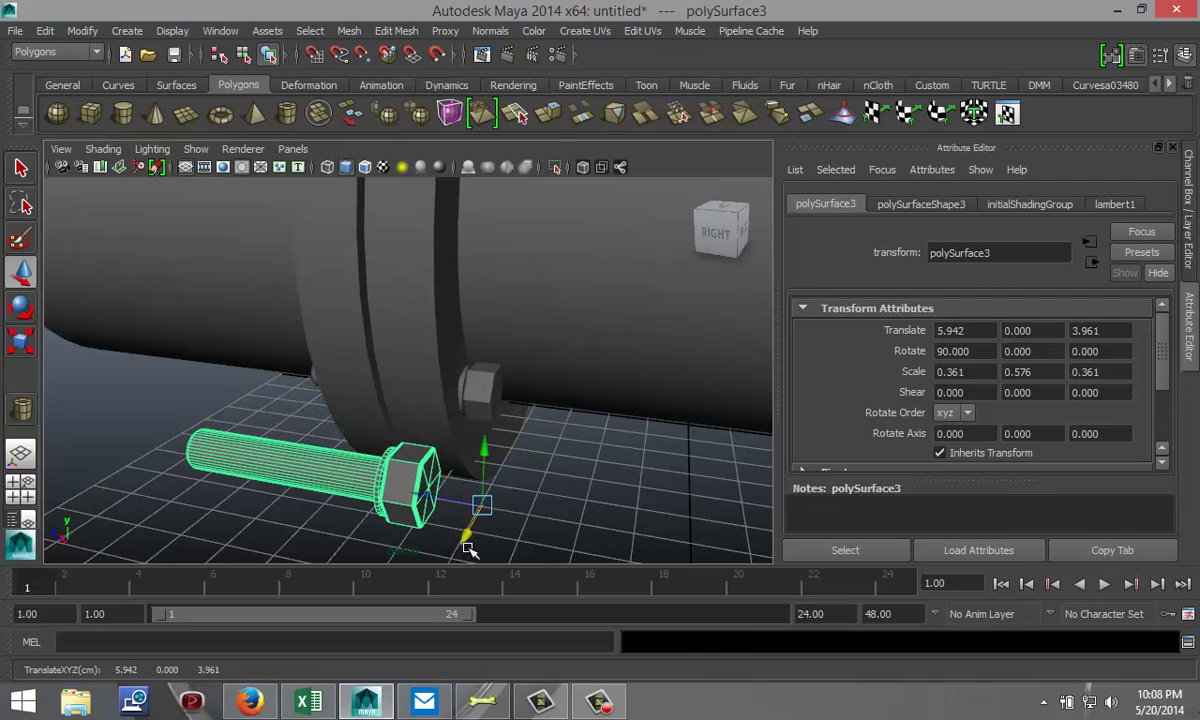
Separate the copied bolt into its parts, then duplicate its hexagonal head and move the duplicate along Z away from them.
{"action": "left_click", "coordinate": [347, 31]}
{"action": "left_click", "coordinate": [388, 75]}
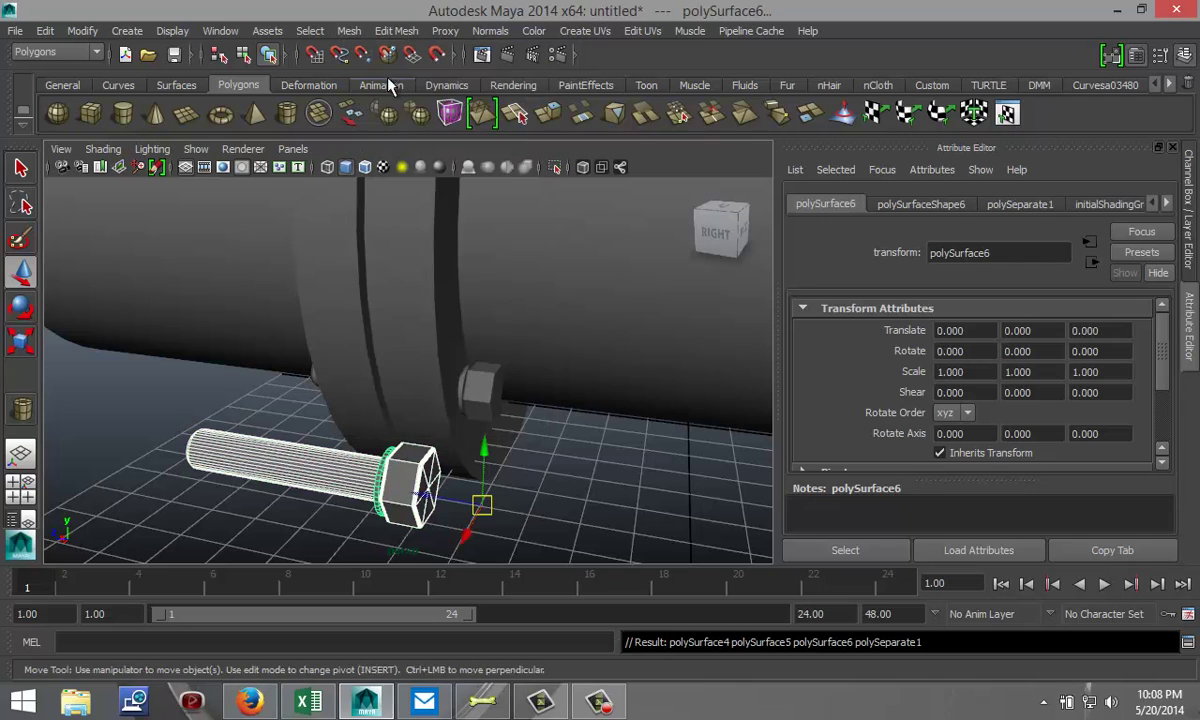
{"action": "left_click", "coordinate": [611, 493]}
{"action": "left_click", "coordinate": [418, 488]}
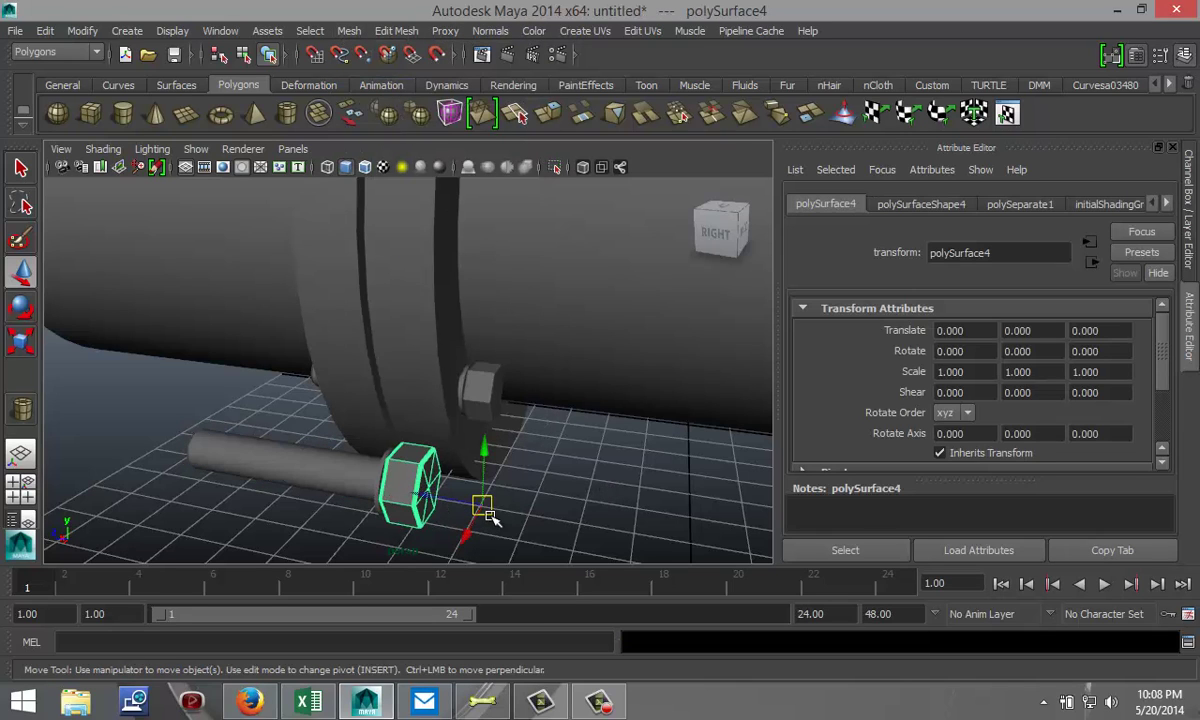
{"action": "key", "text": "ctrl+d"}
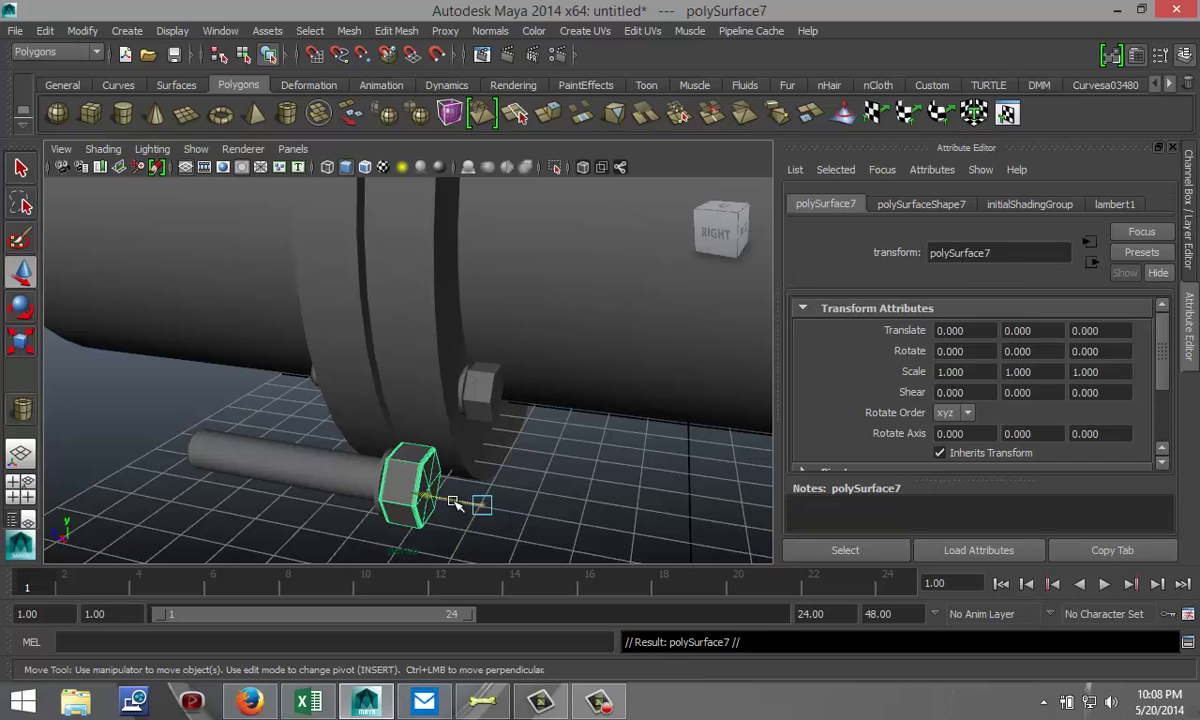
{"action": "left_click_drag", "start_coordinate": [463, 504], "coordinate": [543, 522]}
Delete the copied bolt's original head, washer and shank, keeping only the duplicated hexagonal head as a nut.
{"action": "left_click", "coordinate": [378, 490]}
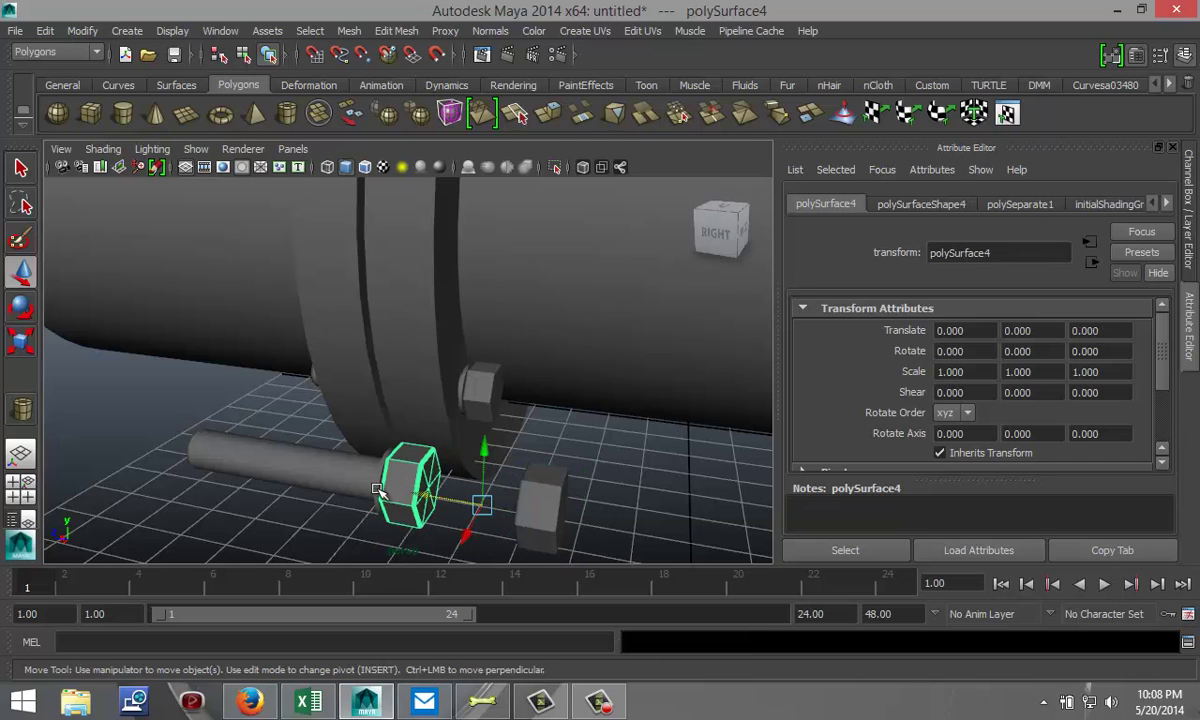
{"action": "left_click", "coordinate": [372, 482], "text": "shift"}
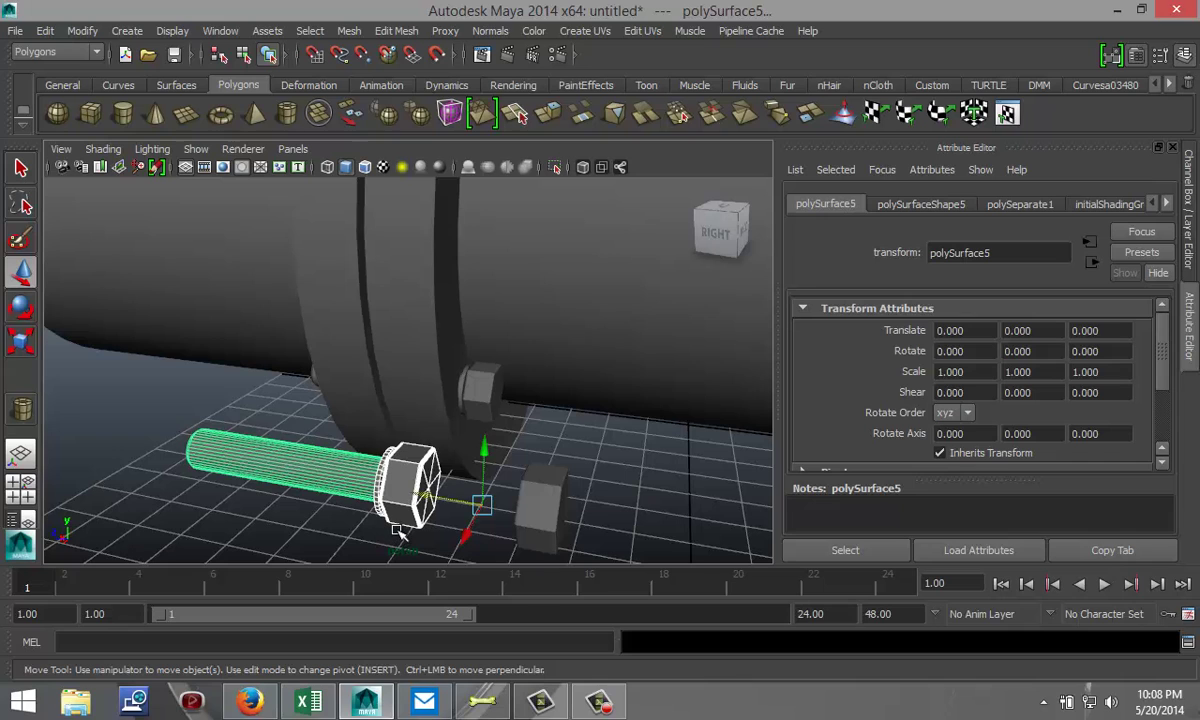
{"action": "key", "text": "Delete"}
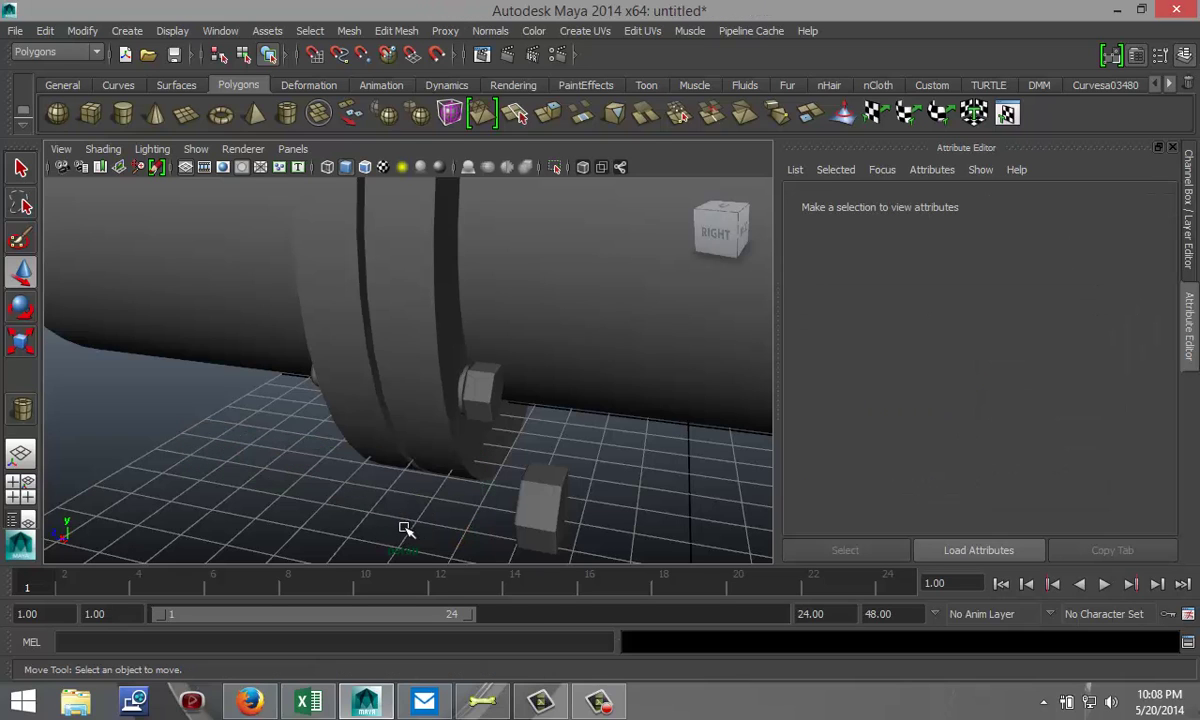
Move the hexagonal nut along Z to about 7.269, level with the threaded end of the bolt.
{"action": "left_click_drag", "start_coordinate": [391, 498], "coordinate": [445, 498], "text": "alt"}
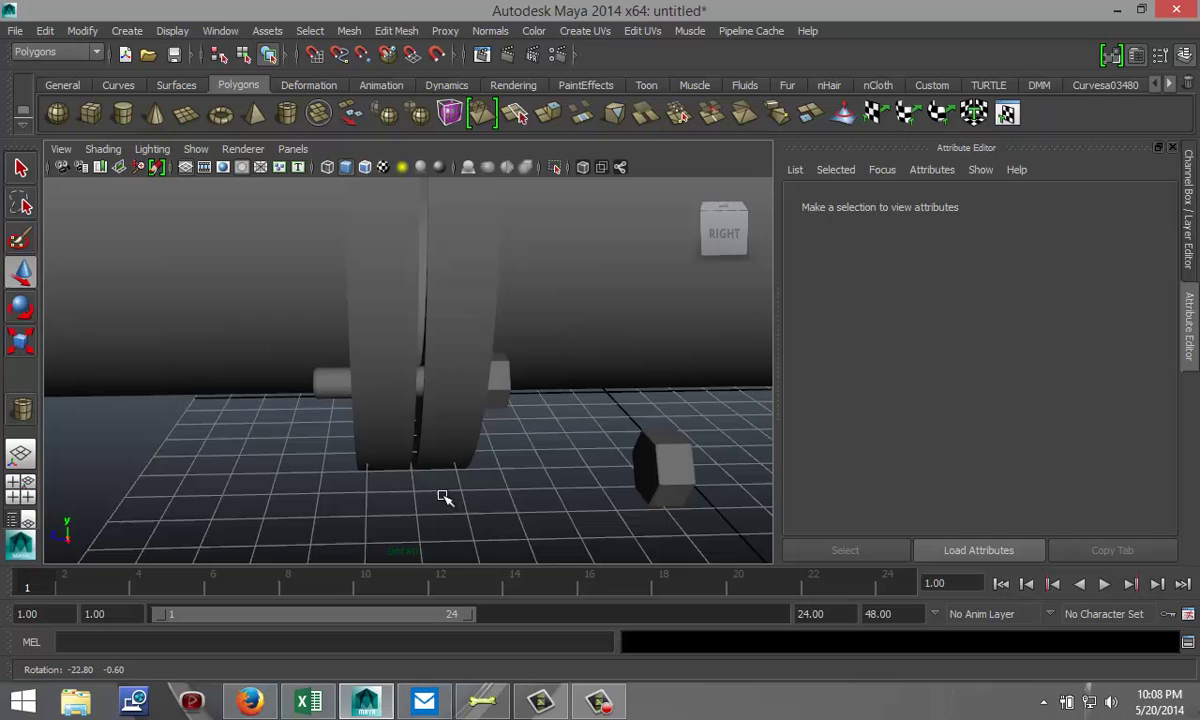
{"action": "left_click", "coordinate": [648, 480]}
{"action": "left_click_drag", "start_coordinate": [566, 488], "coordinate": [316, 476]}
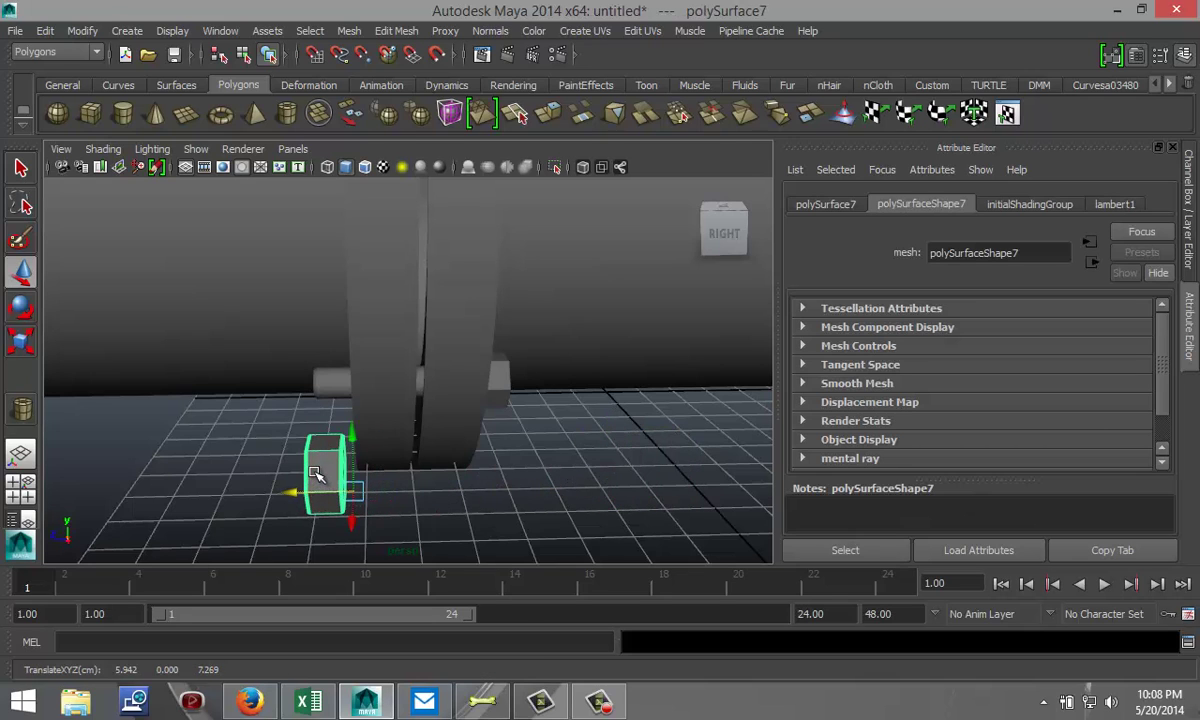
Move the nut along X to about 1.560 in the top view, centring it on the bolt shank against the flange.
{"action": "left_click", "coordinate": [18, 492]}
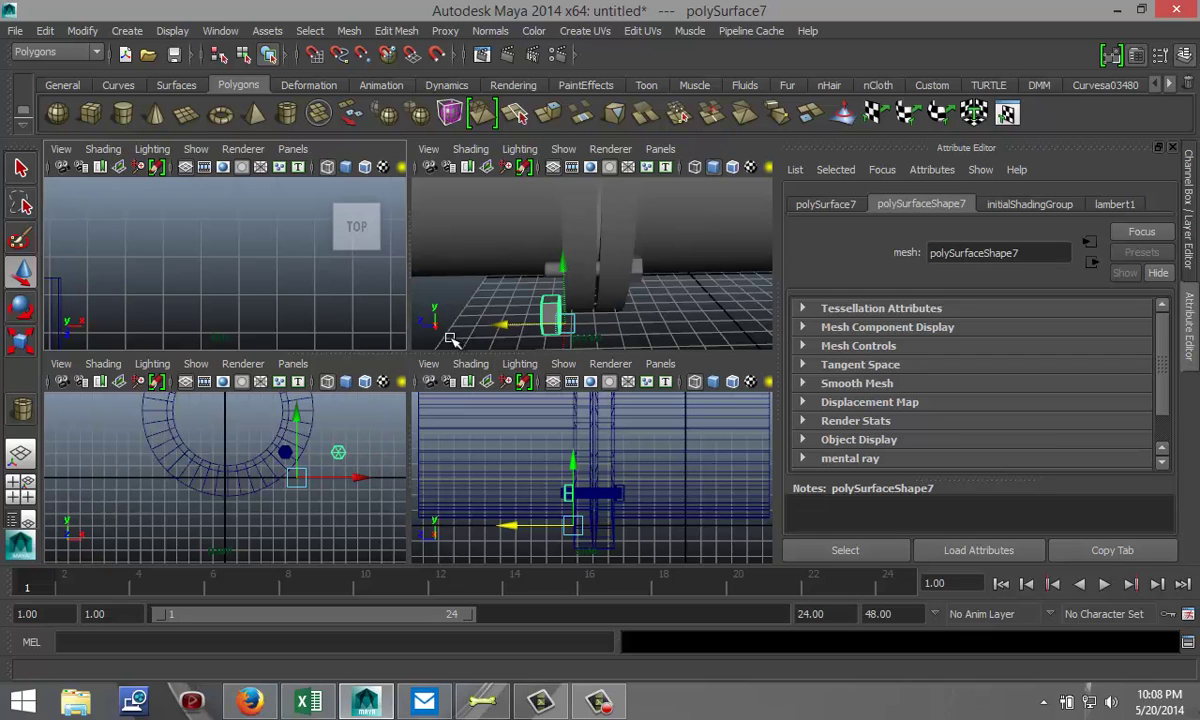
{"action": "scroll", "coordinate": [262, 300], "scroll_direction": "down", "scroll_amount": 6}
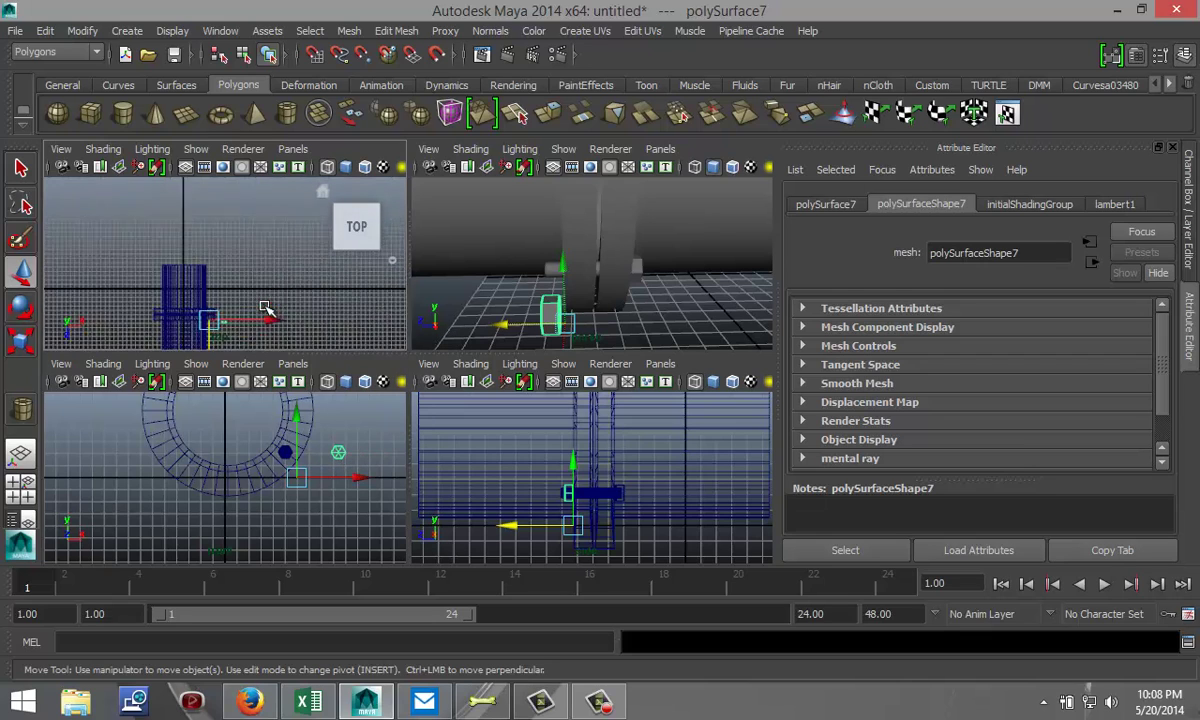
{"action": "scroll", "coordinate": [265, 307], "scroll_direction": "down", "scroll_amount": 2}
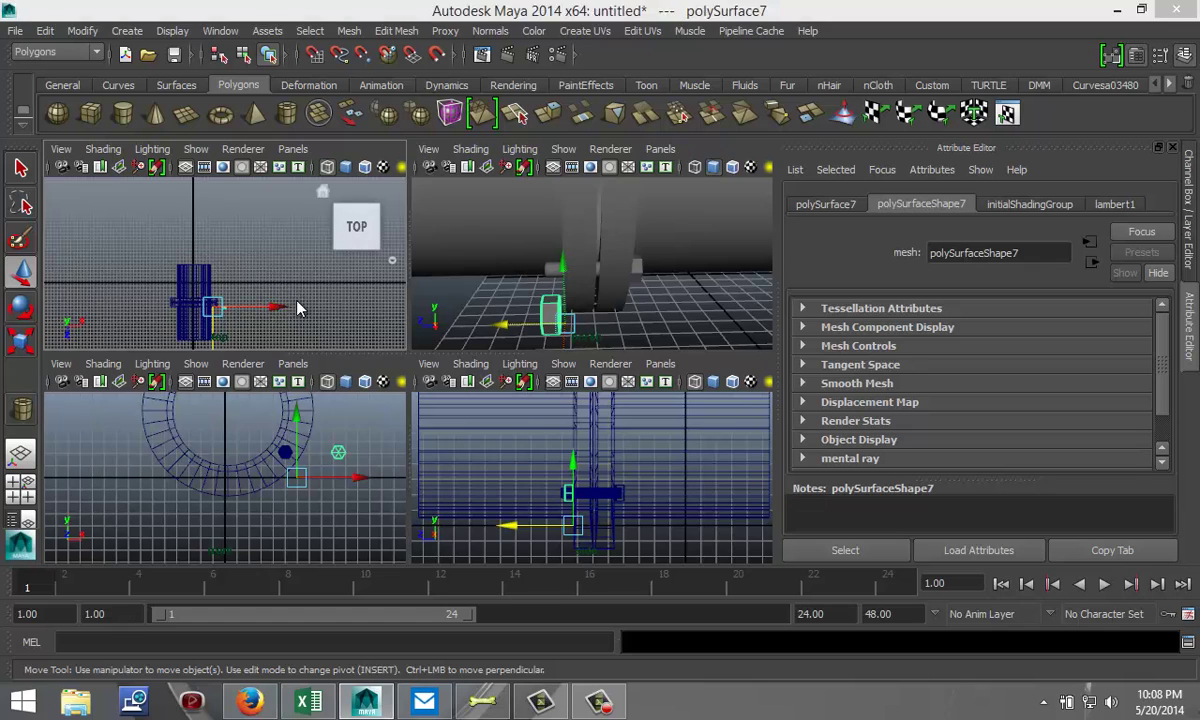
{"action": "key", "text": "space"}
{"action": "scroll", "coordinate": [510, 478], "scroll_direction": "up", "scroll_amount": 8}
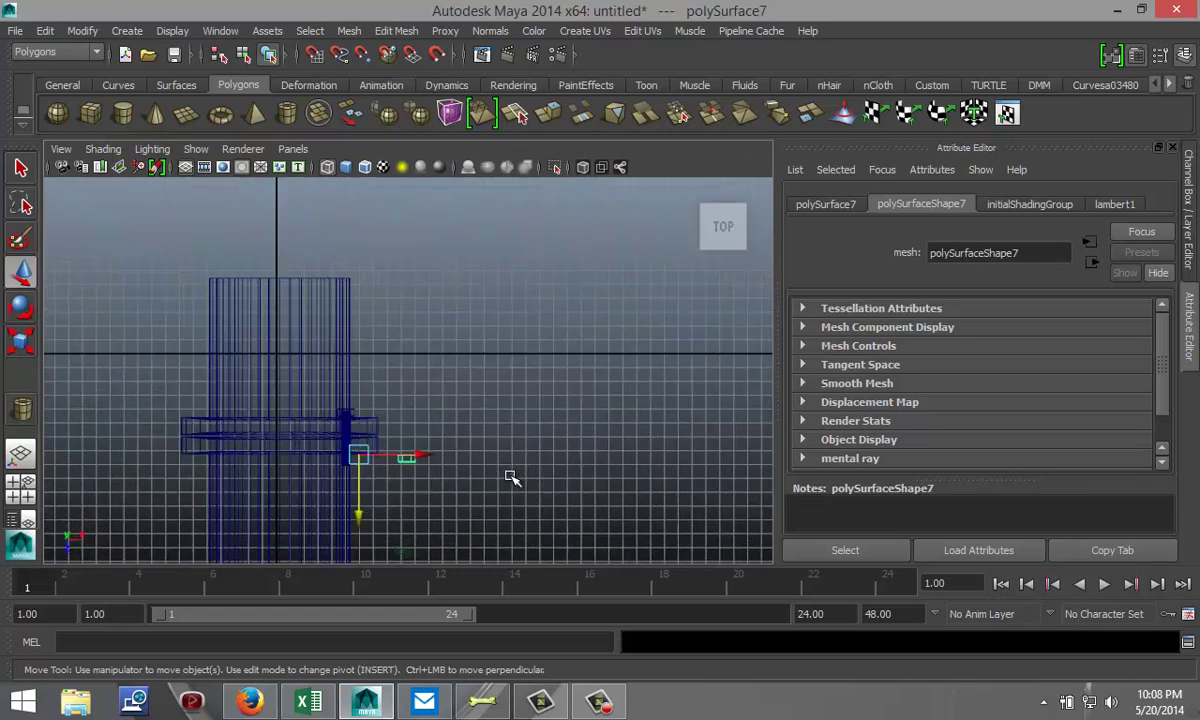
{"action": "scroll", "coordinate": [485, 445], "scroll_direction": "down", "scroll_amount": 4}
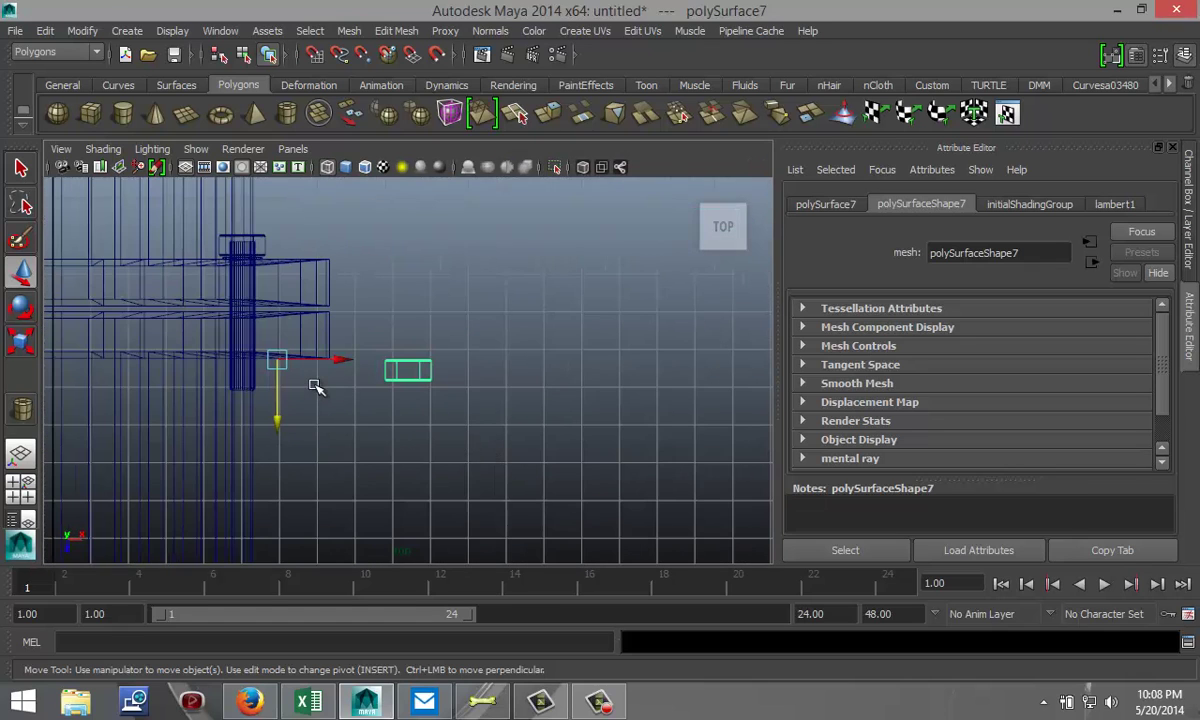
{"action": "left_click_drag", "start_coordinate": [337, 358], "coordinate": [179, 362]}
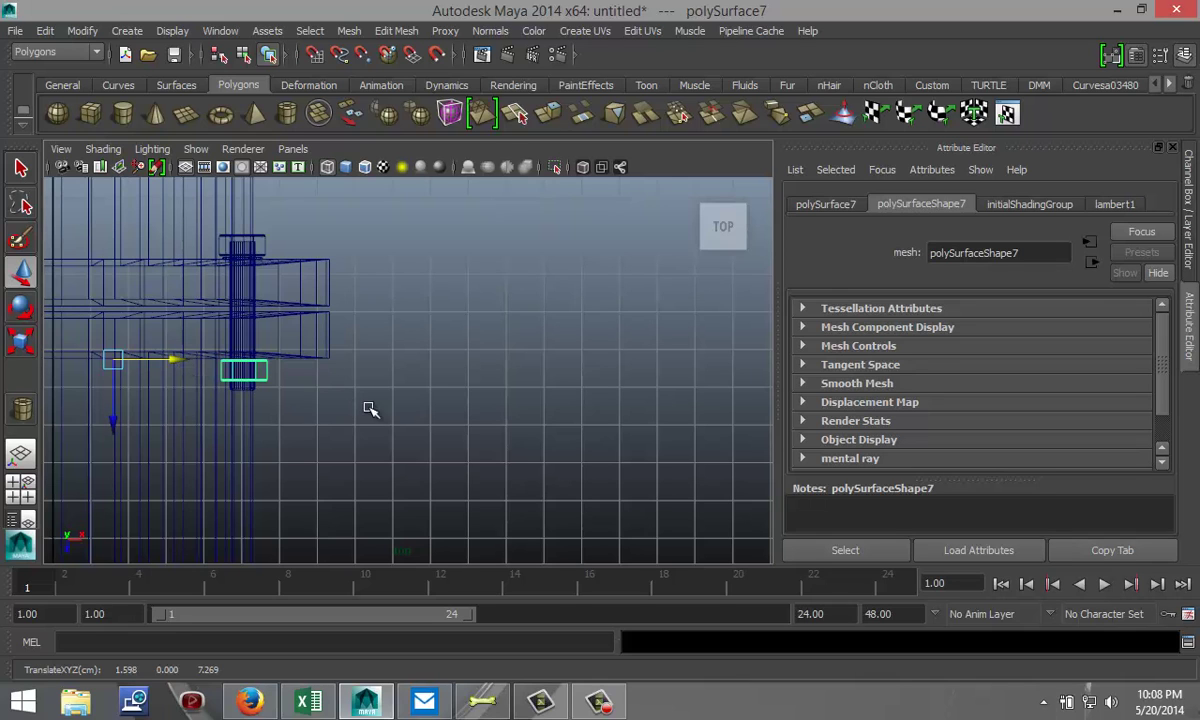
{"action": "scroll", "coordinate": [498, 447], "scroll_direction": "up", "scroll_amount": 4}
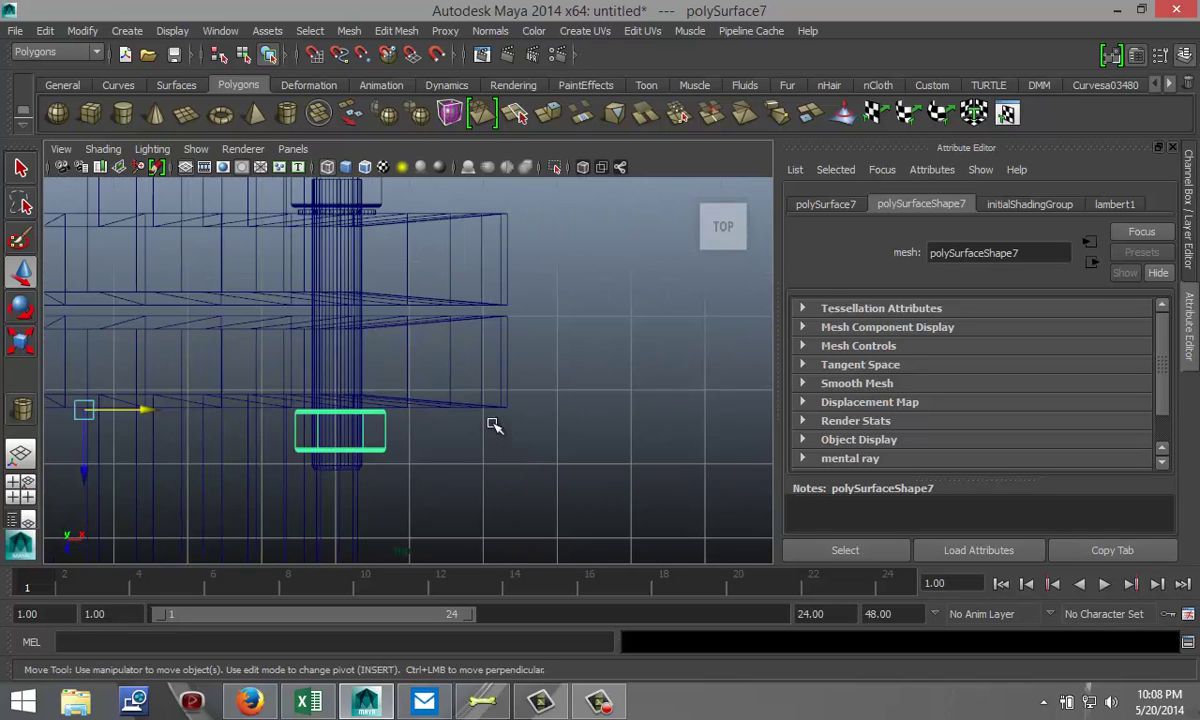
{"action": "middle_click_drag", "start_coordinate": [539, 413], "coordinate": [608, 426], "text": "alt"}
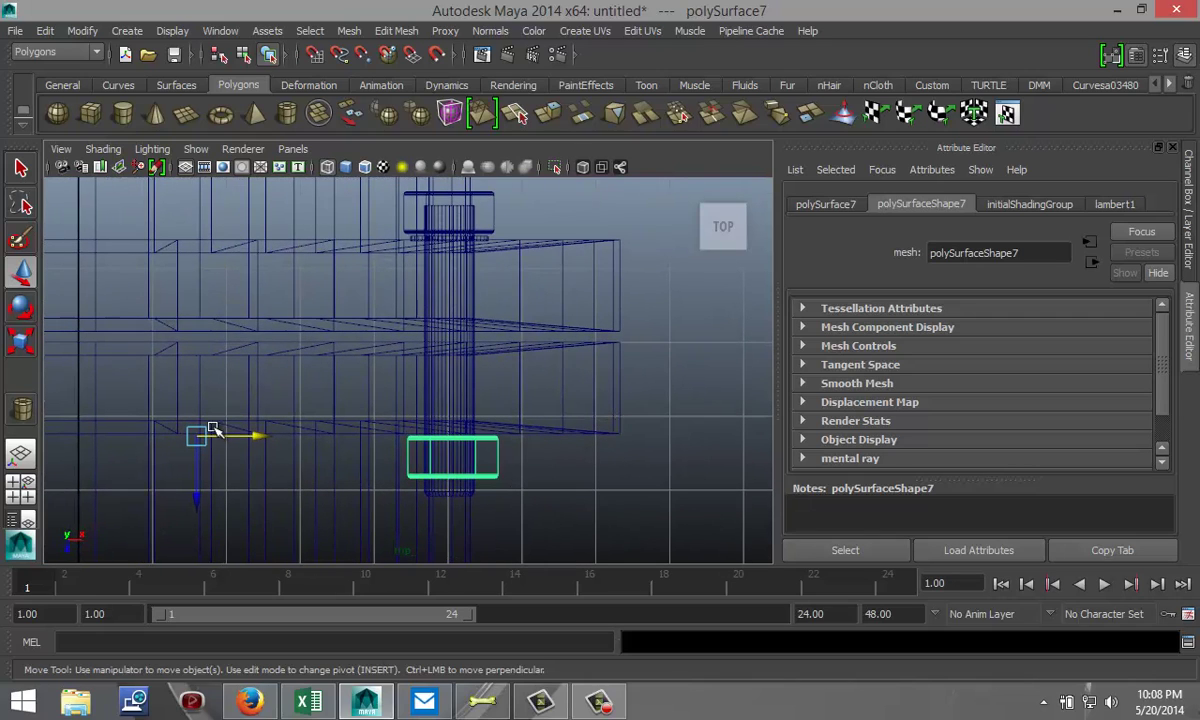
{"action": "left_click_drag", "start_coordinate": [249, 437], "coordinate": [245, 437]}
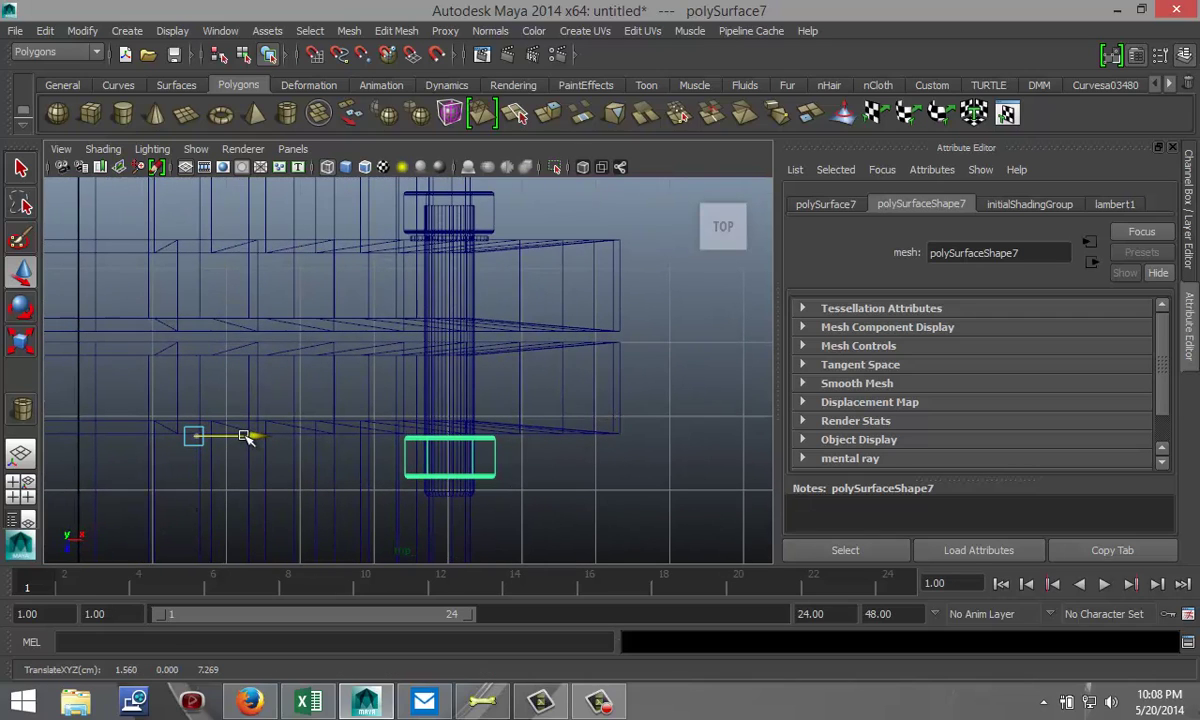
Combine the bolt and the hexagonal nut into a single polygon object in the perspective view.
{"action": "left_click", "coordinate": [21, 481]}
{"action": "key", "text": "space"}
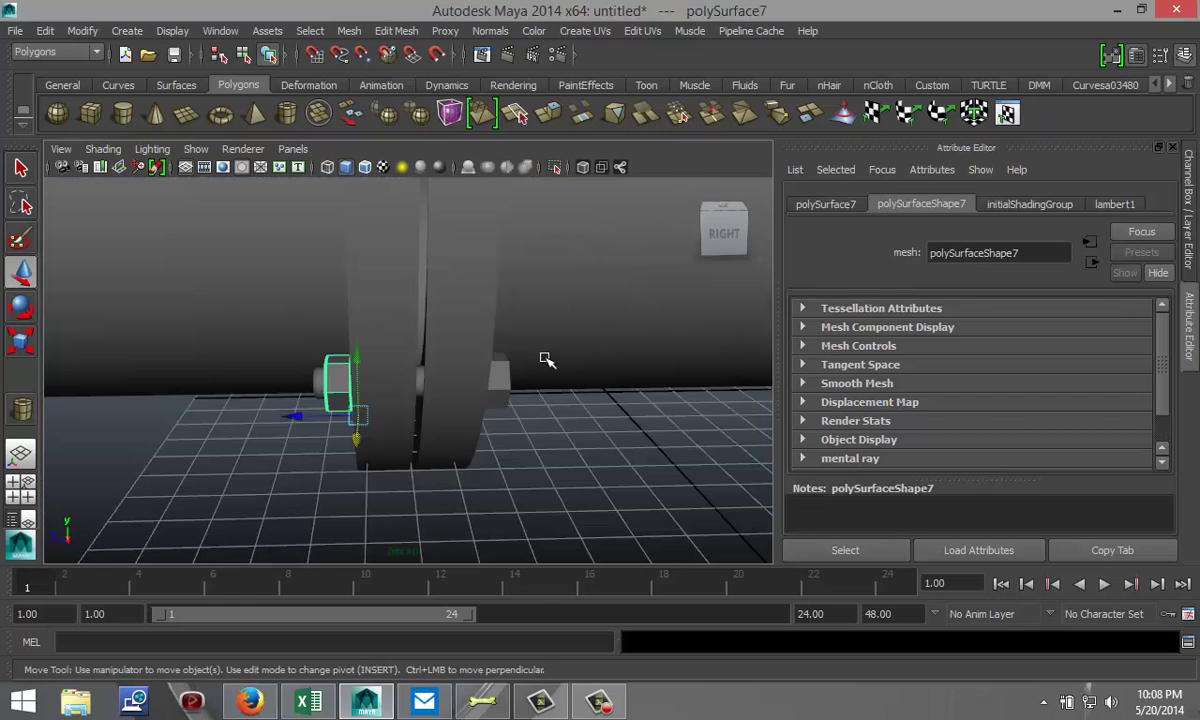
{"action": "left_click_drag", "start_coordinate": [517, 488], "coordinate": [580, 484], "text": "alt"}
{"action": "left_click", "coordinate": [500, 392]}
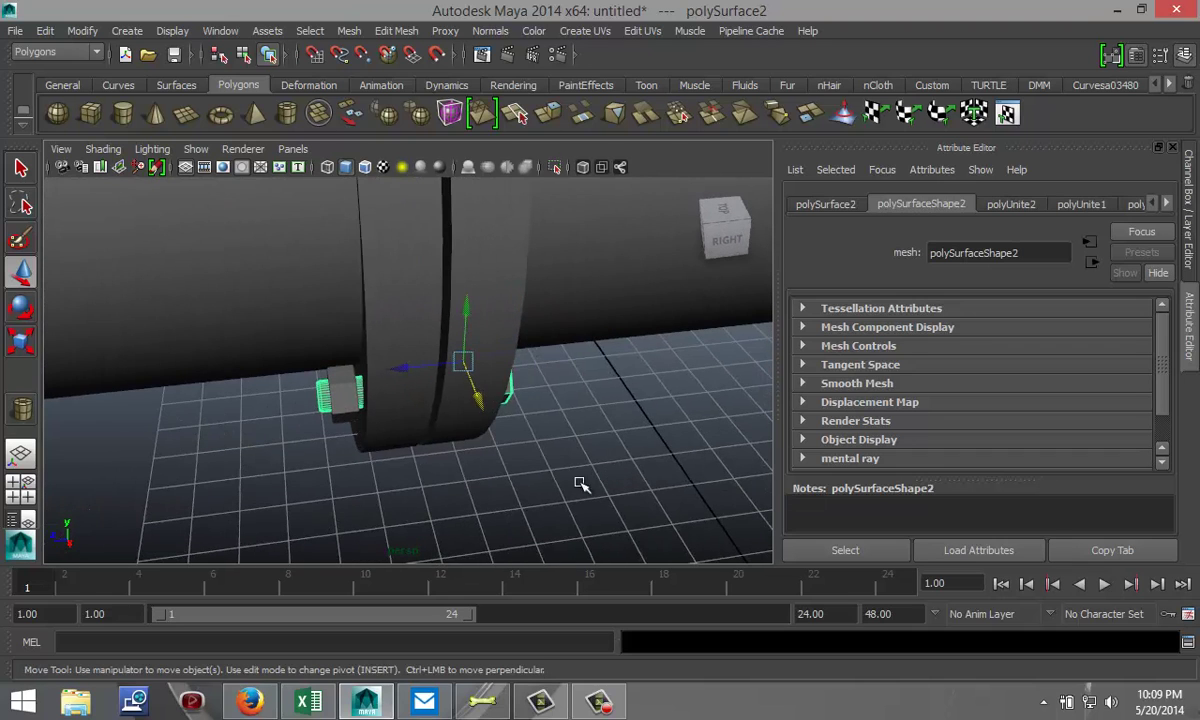
{"action": "left_click", "coordinate": [345, 394]}
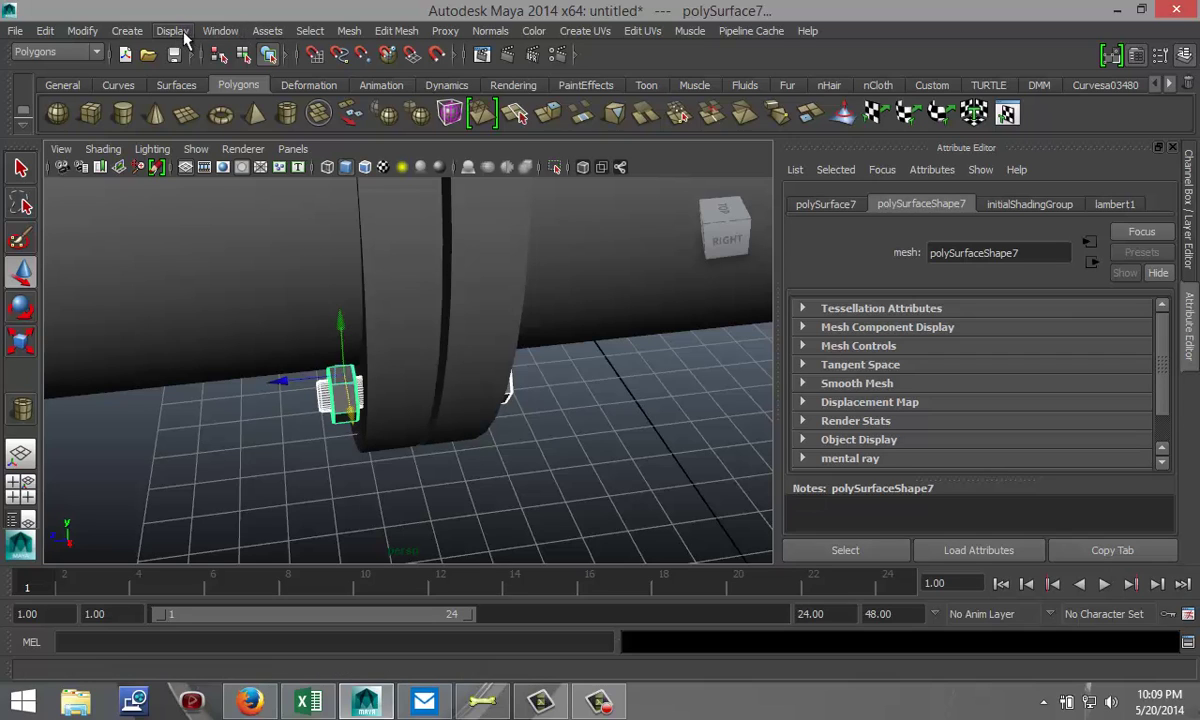
{"action": "left_click", "coordinate": [351, 33]}
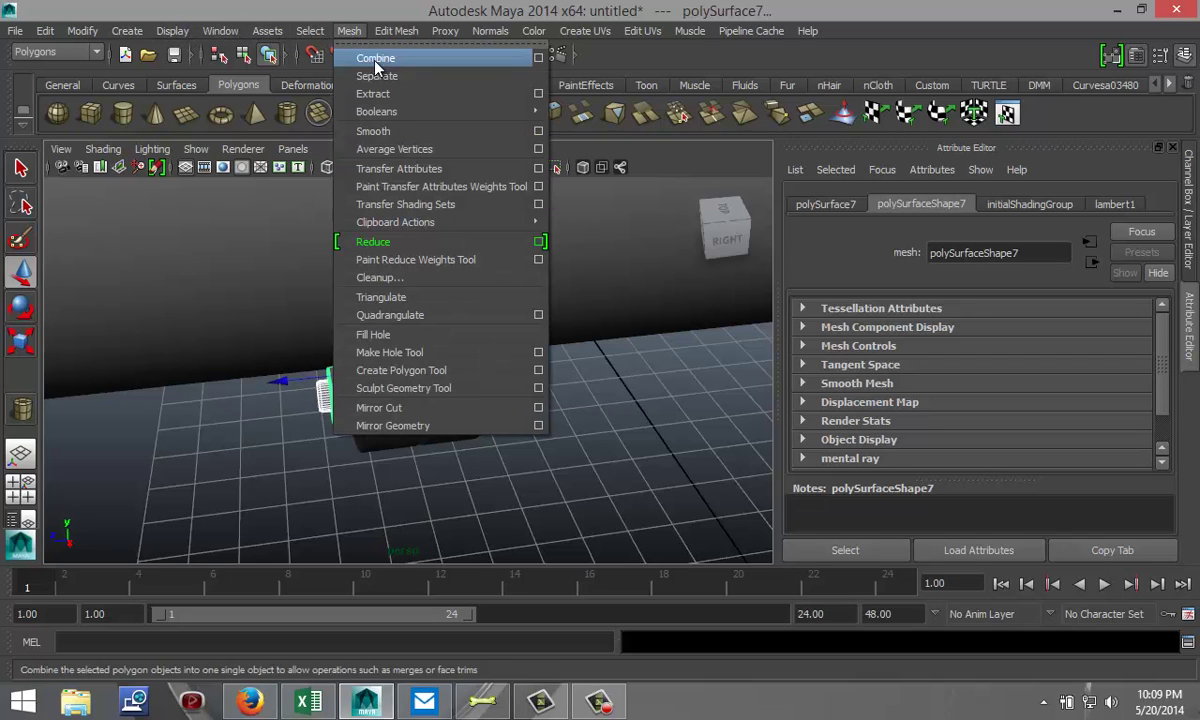
{"action": "left_click", "coordinate": [386, 62]}
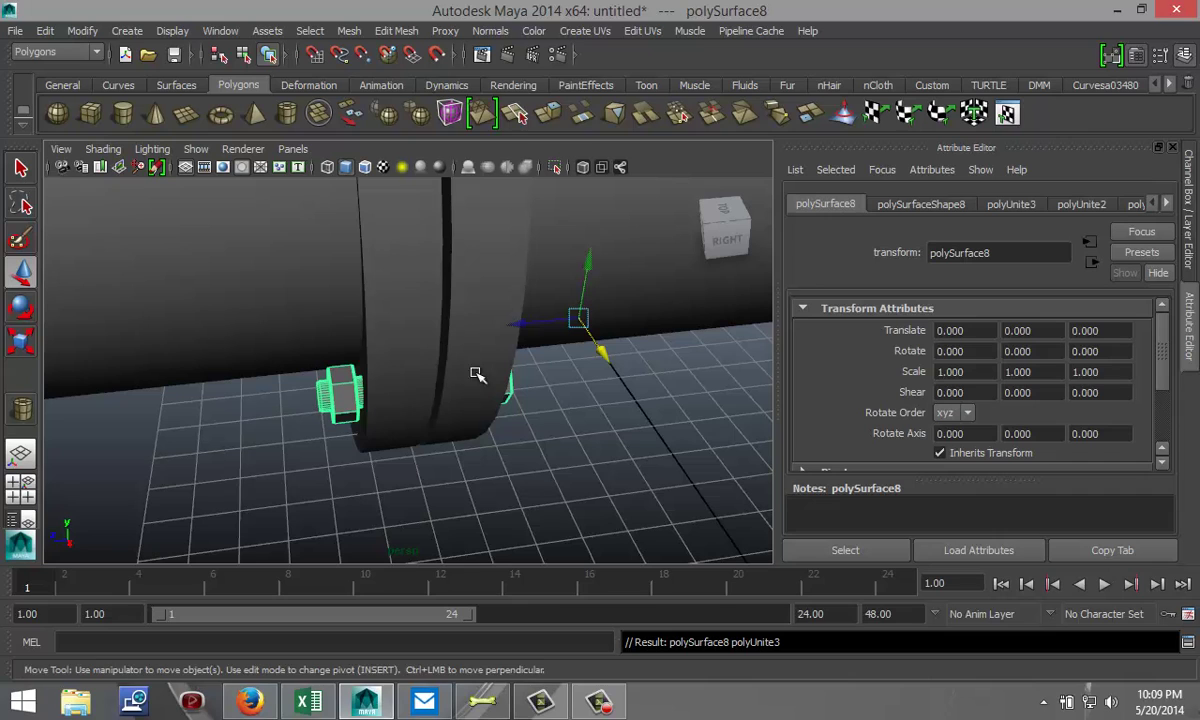
Select both flanged pipe sections in the front view and move them along Y to about 0.042, centring the flange on the origin.
{"action": "left_click", "coordinate": [26, 501]}
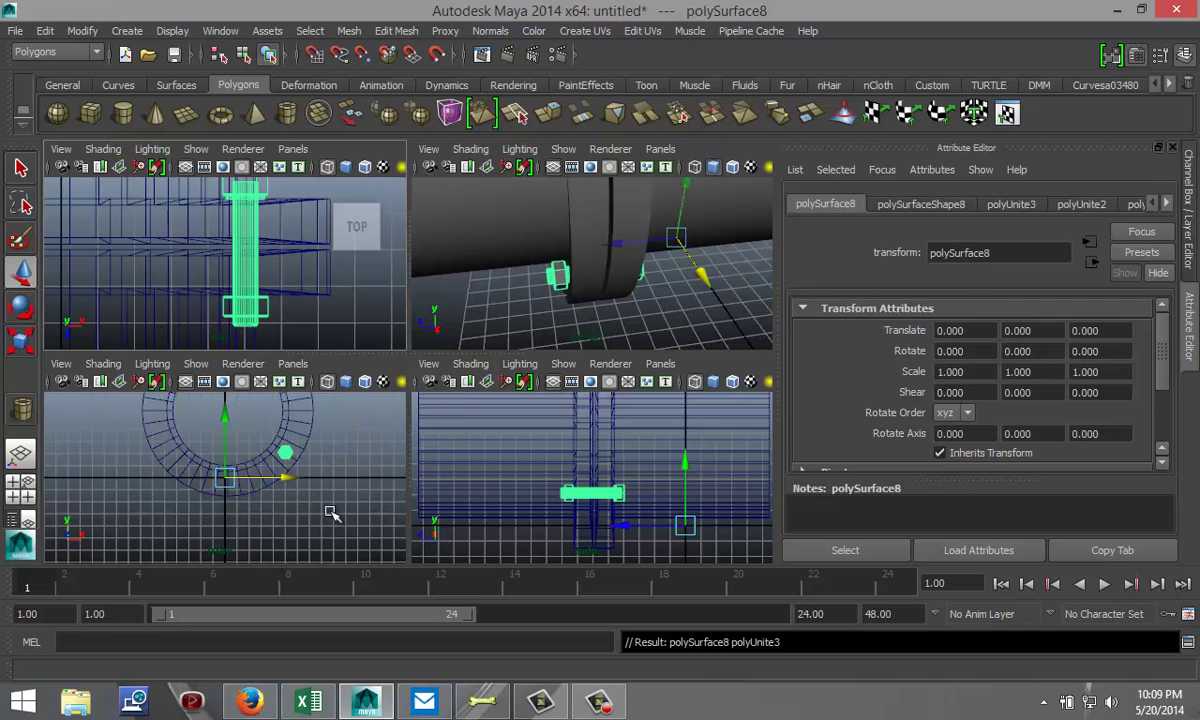
{"action": "key", "text": "space"}
{"action": "scroll", "coordinate": [500, 488], "scroll_direction": "up", "scroll_amount": 2}
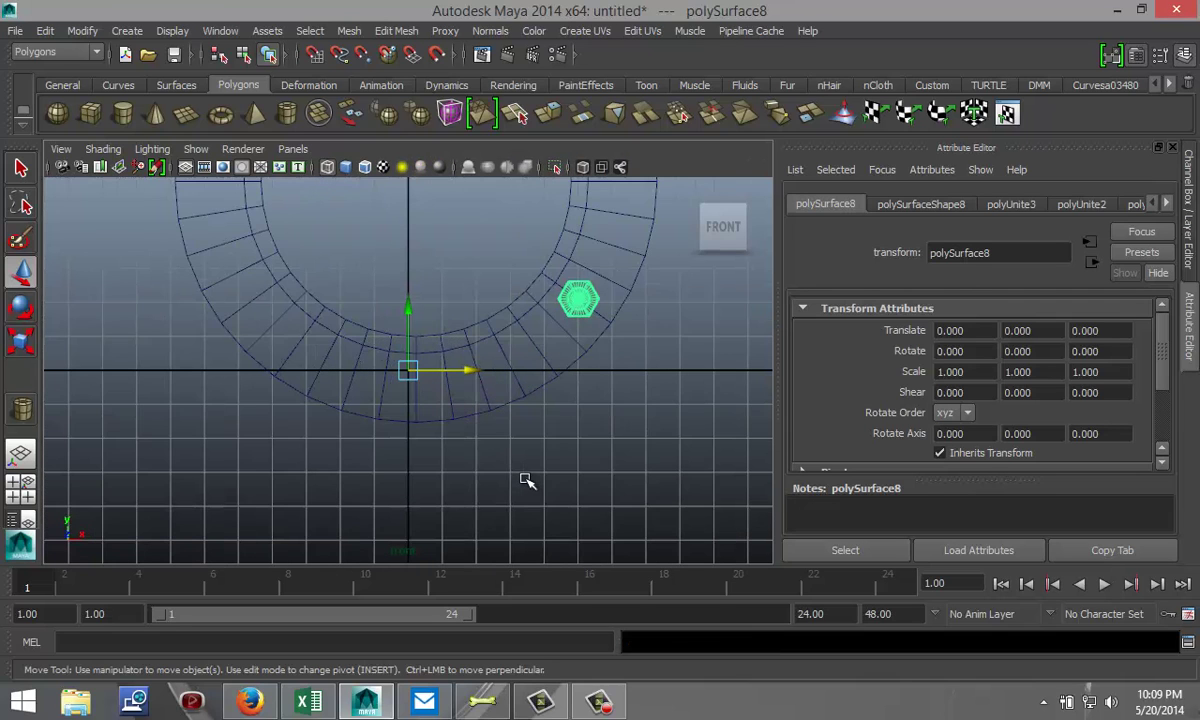
{"action": "scroll", "coordinate": [527, 481], "scroll_direction": "down", "scroll_amount": 3}
{"action": "scroll", "coordinate": [527, 480], "scroll_direction": "down", "scroll_amount": 2}
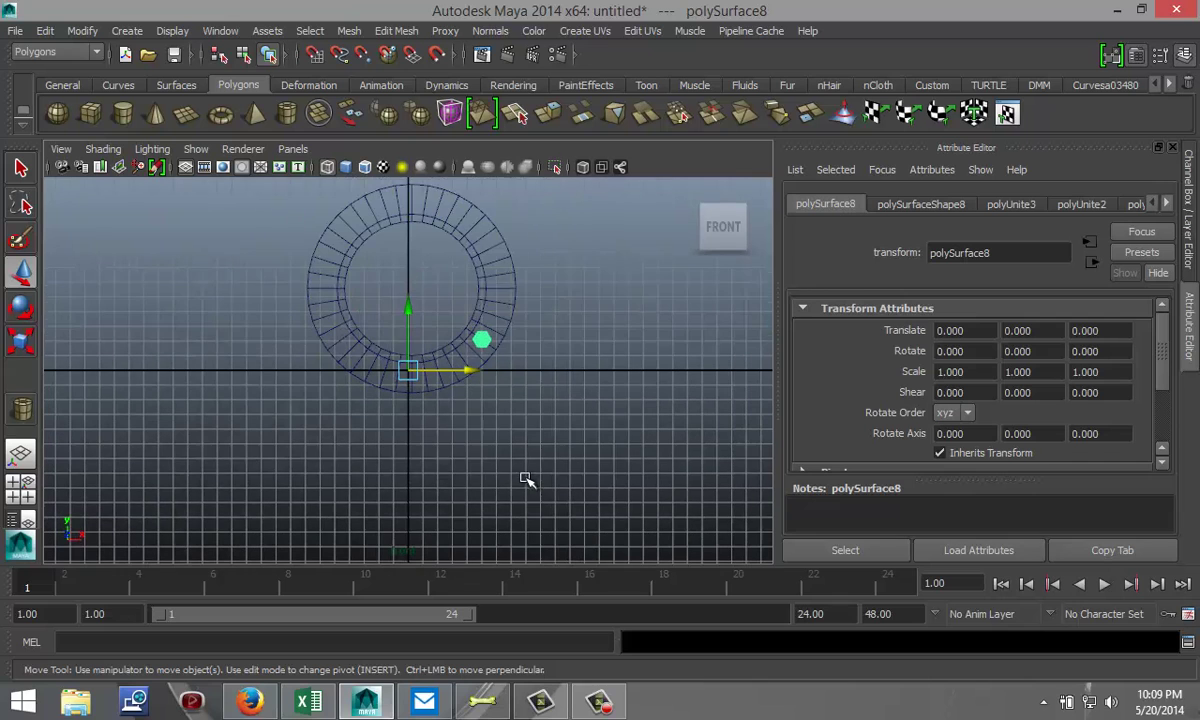
{"action": "scroll", "coordinate": [584, 351], "scroll_direction": "up", "scroll_amount": 2}
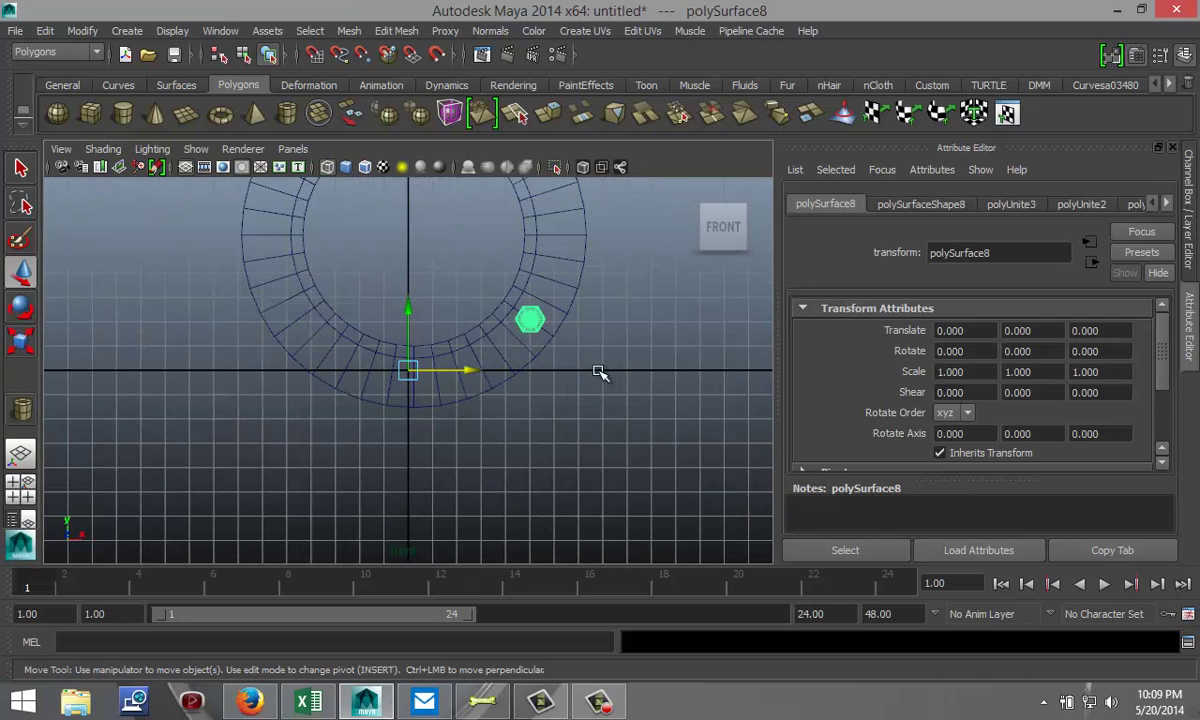
{"action": "middle_click_drag", "start_coordinate": [604, 389], "coordinate": [621, 474], "text": "alt"}
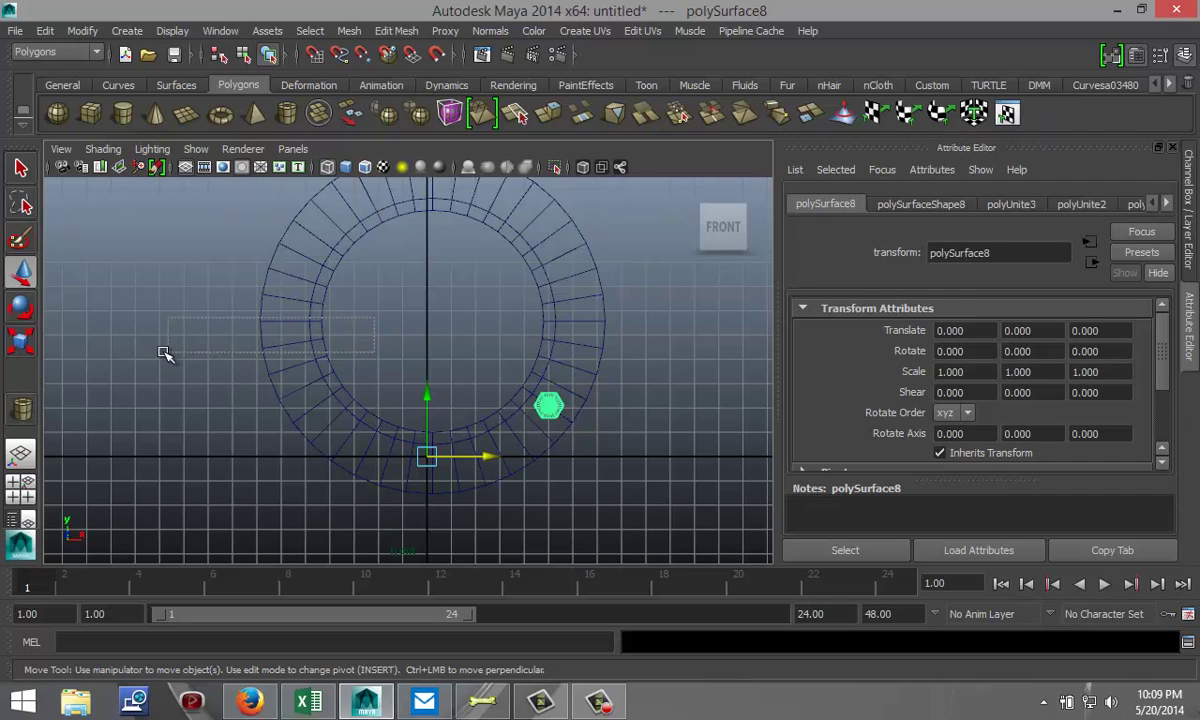
{"action": "key", "text": "ctrl+z"}
{"action": "left_click_drag", "start_coordinate": [497, 321], "coordinate": [492, 322]}
{"action": "scroll", "coordinate": [643, 435], "scroll_direction": "down", "scroll_amount": 3}
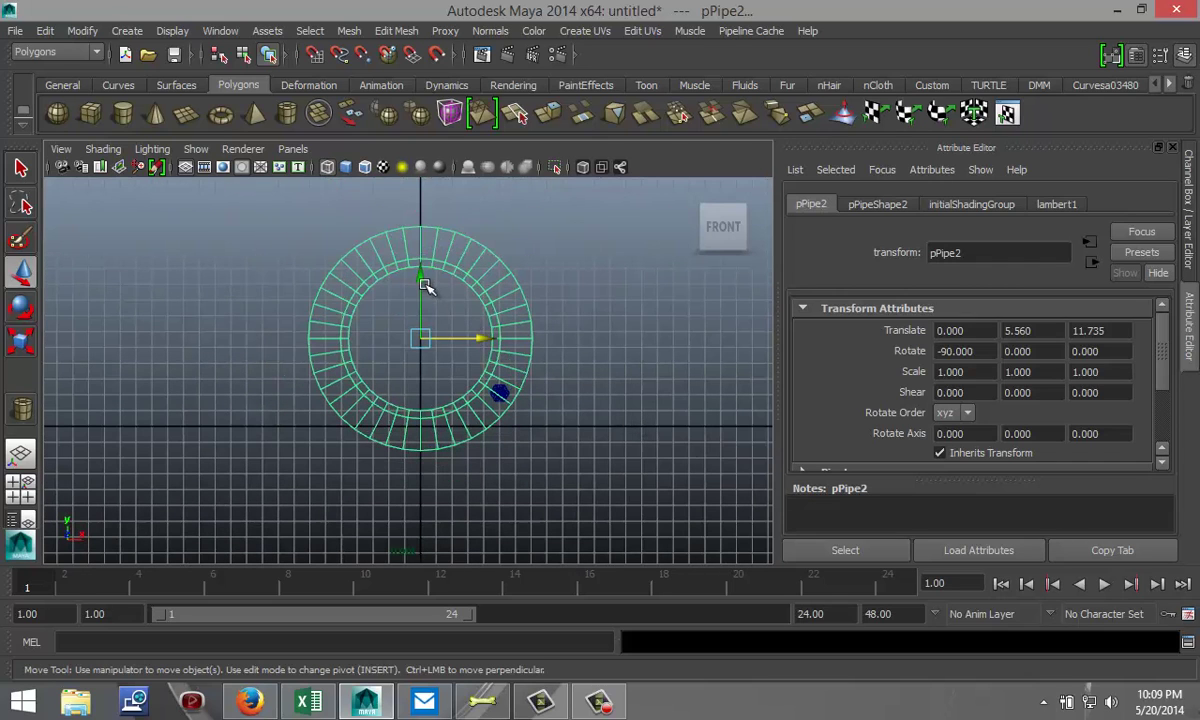
{"action": "left_click_drag", "start_coordinate": [421, 276], "coordinate": [428, 364]}
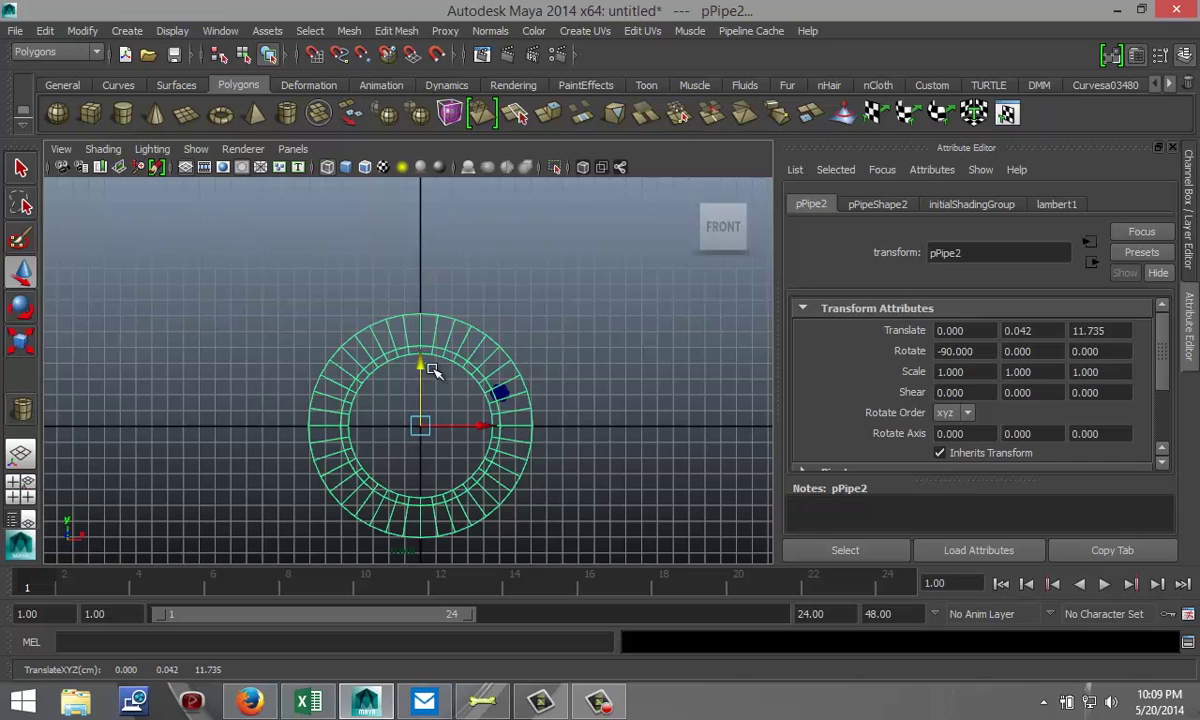
Move the combined bolt to about X -5.001, Y 3.975 so it sits at the top centre of the flange ring.
{"action": "scroll", "coordinate": [618, 465], "scroll_direction": "up", "scroll_amount": 5}
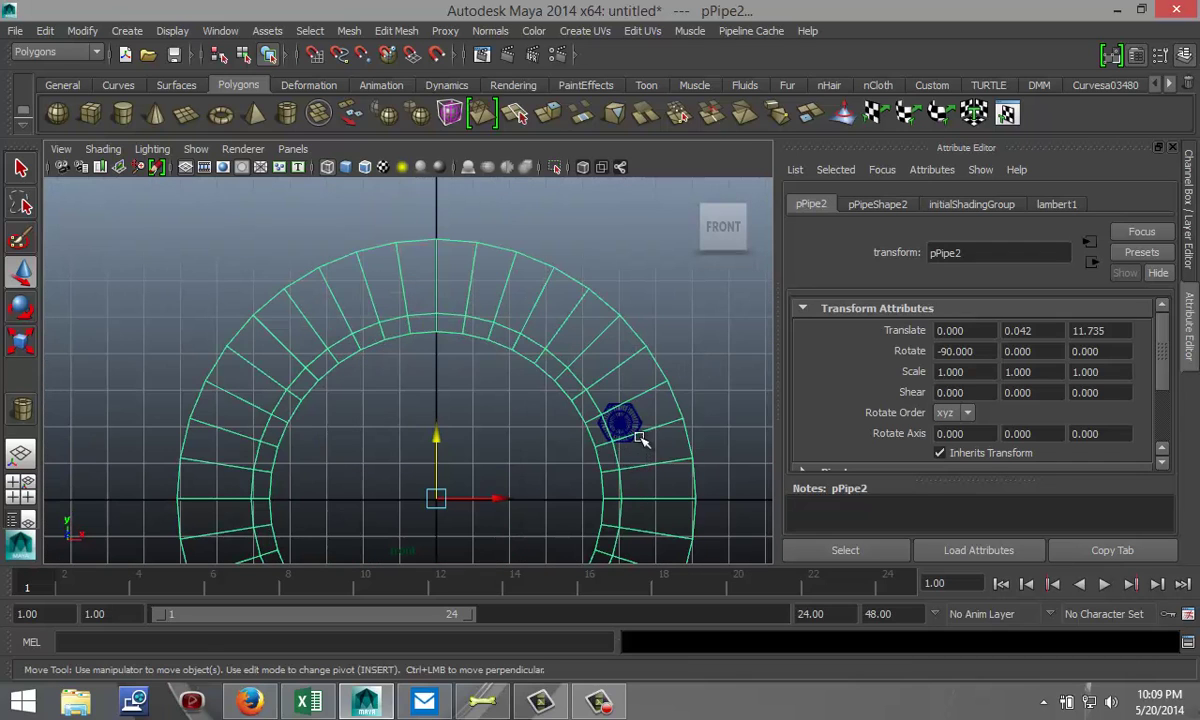
{"action": "left_click", "coordinate": [634, 418]}
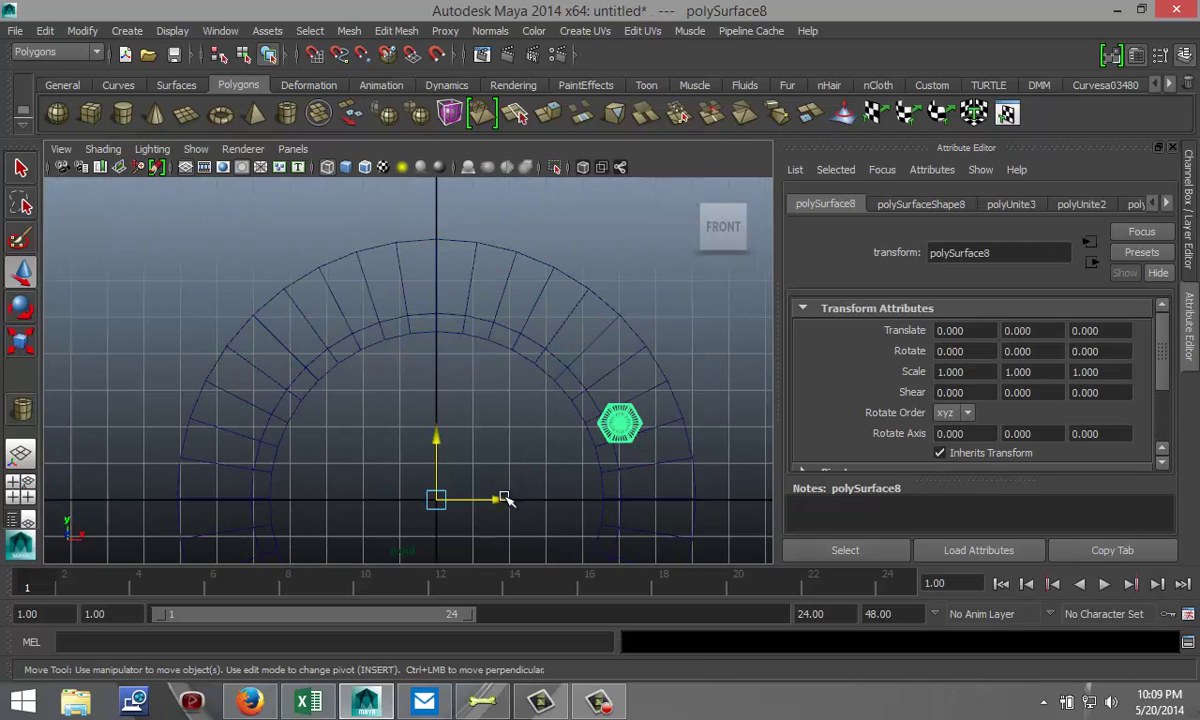
{"action": "left_click_drag", "start_coordinate": [500, 502], "coordinate": [312, 496]}
{"action": "left_click_drag", "start_coordinate": [254, 446], "coordinate": [243, 302]}
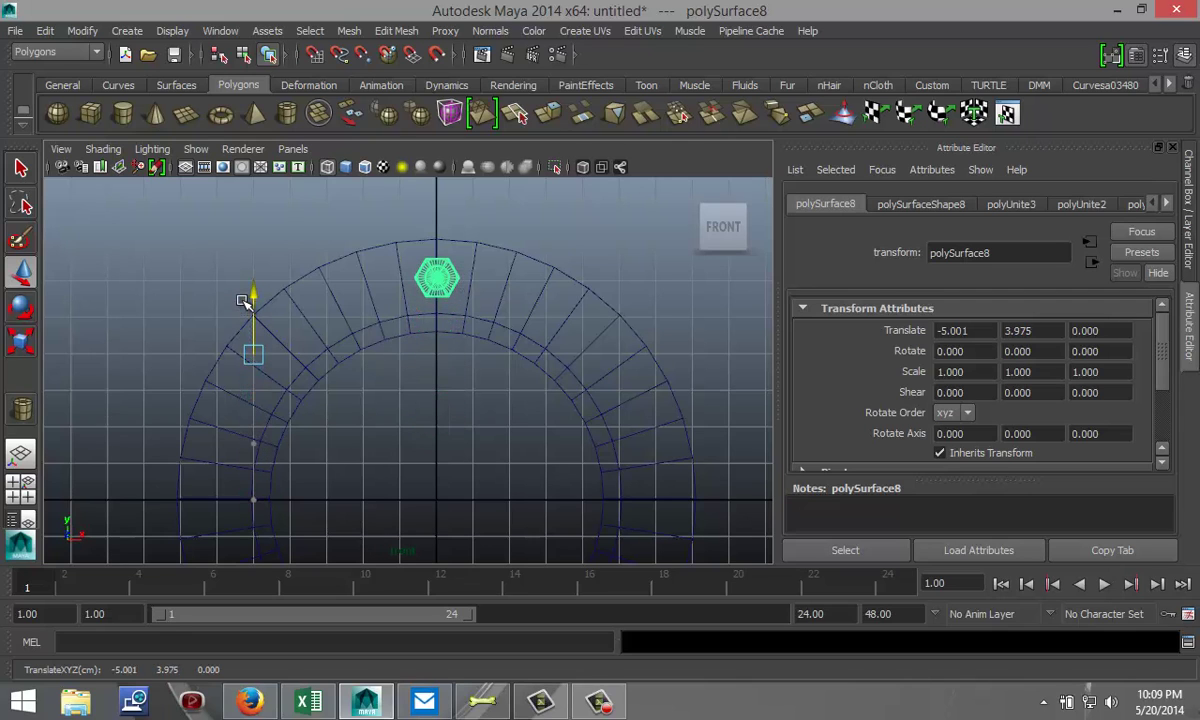
Duplicate the bolt and move the copy along Y to about -8.085, at the bottom centre of the flange ring.
{"action": "scroll", "coordinate": [228, 340], "scroll_direction": "down", "scroll_amount": 5}
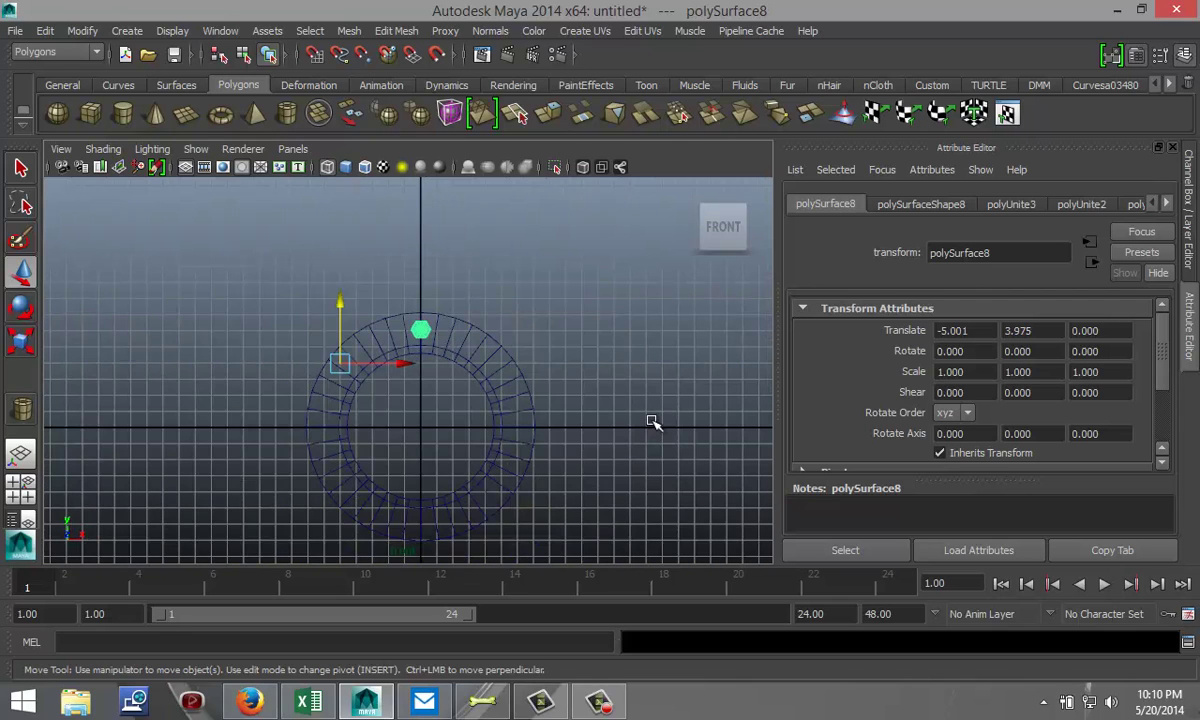
{"action": "key", "text": "ctrl+d"}
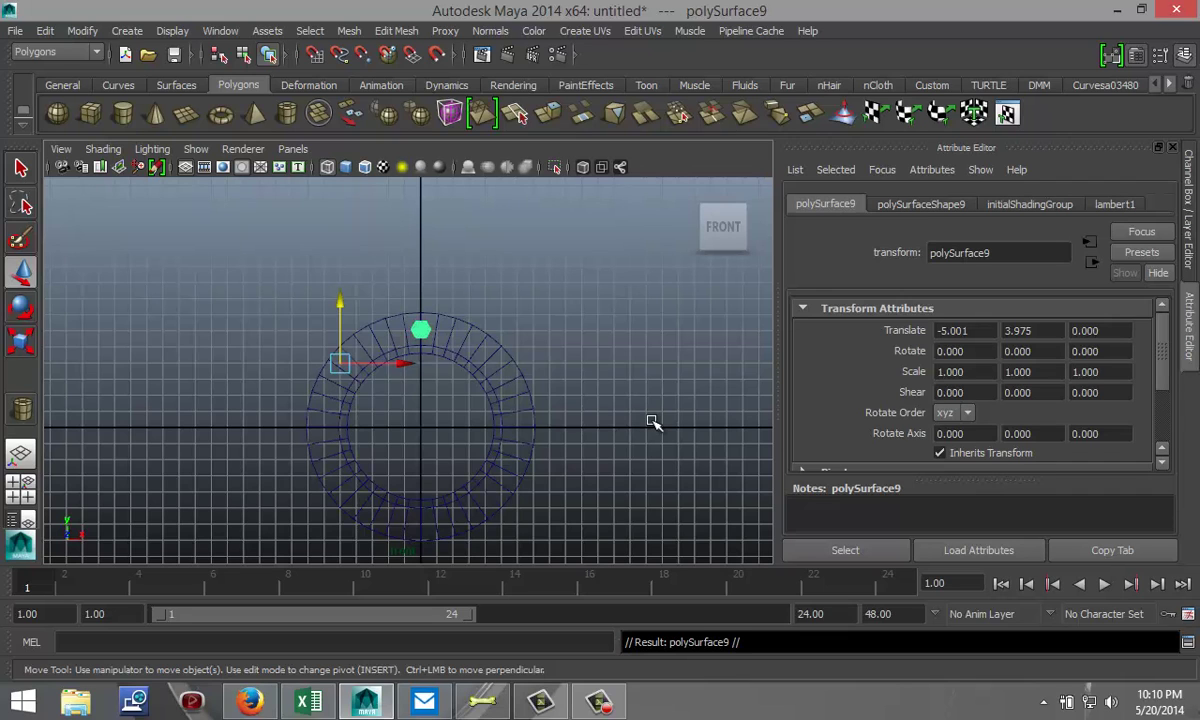
{"action": "scroll", "coordinate": [443, 393], "scroll_direction": "down", "scroll_amount": 2}
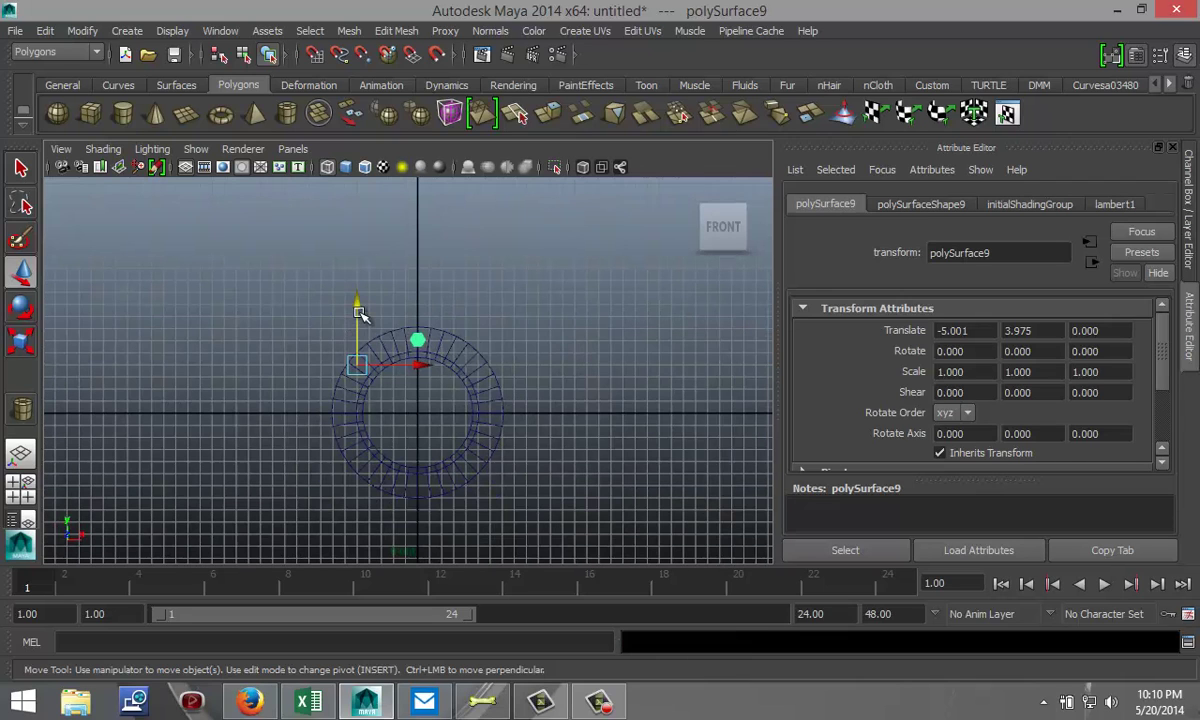
{"action": "left_click_drag", "start_coordinate": [356, 313], "coordinate": [370, 468]}
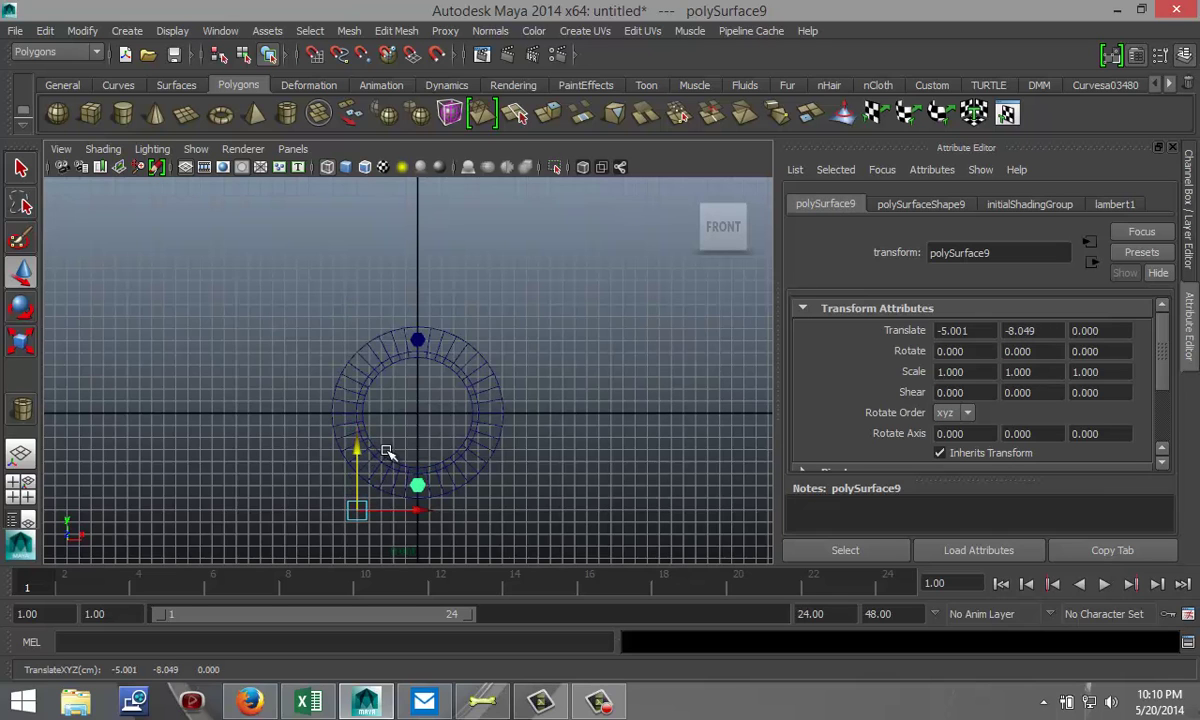
{"action": "scroll", "coordinate": [388, 452], "scroll_direction": "up", "scroll_amount": 6}
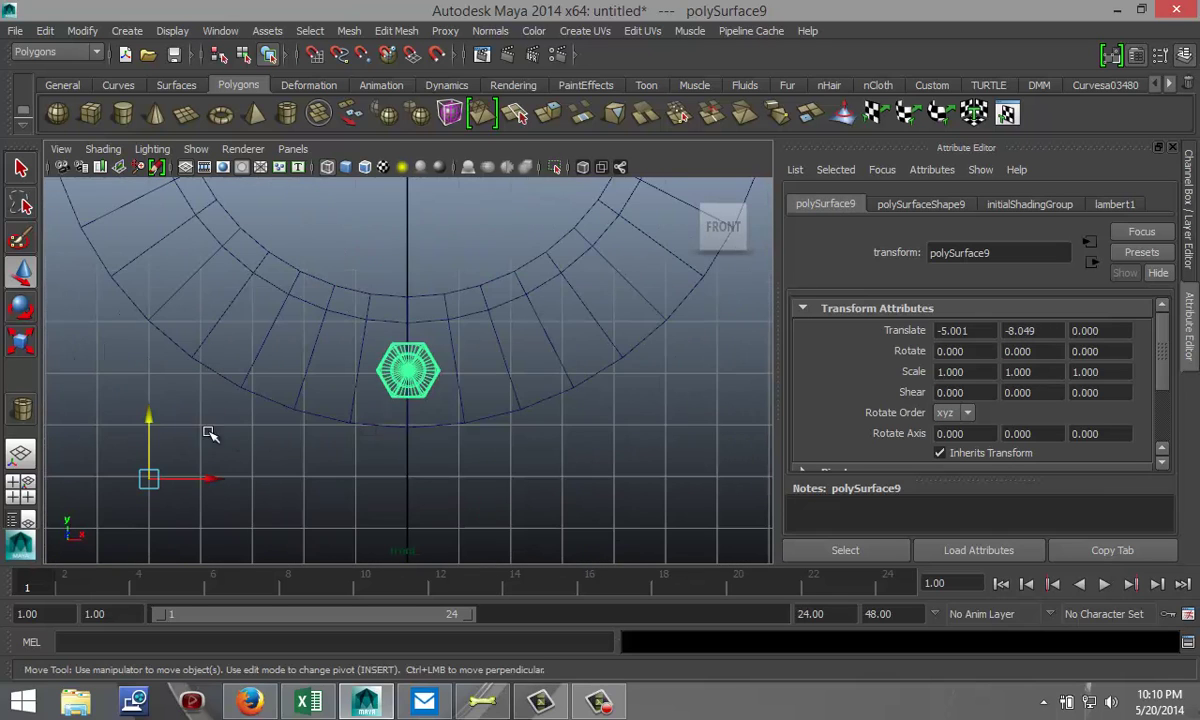
{"action": "left_click_drag", "start_coordinate": [147, 418], "coordinate": [148, 421]}
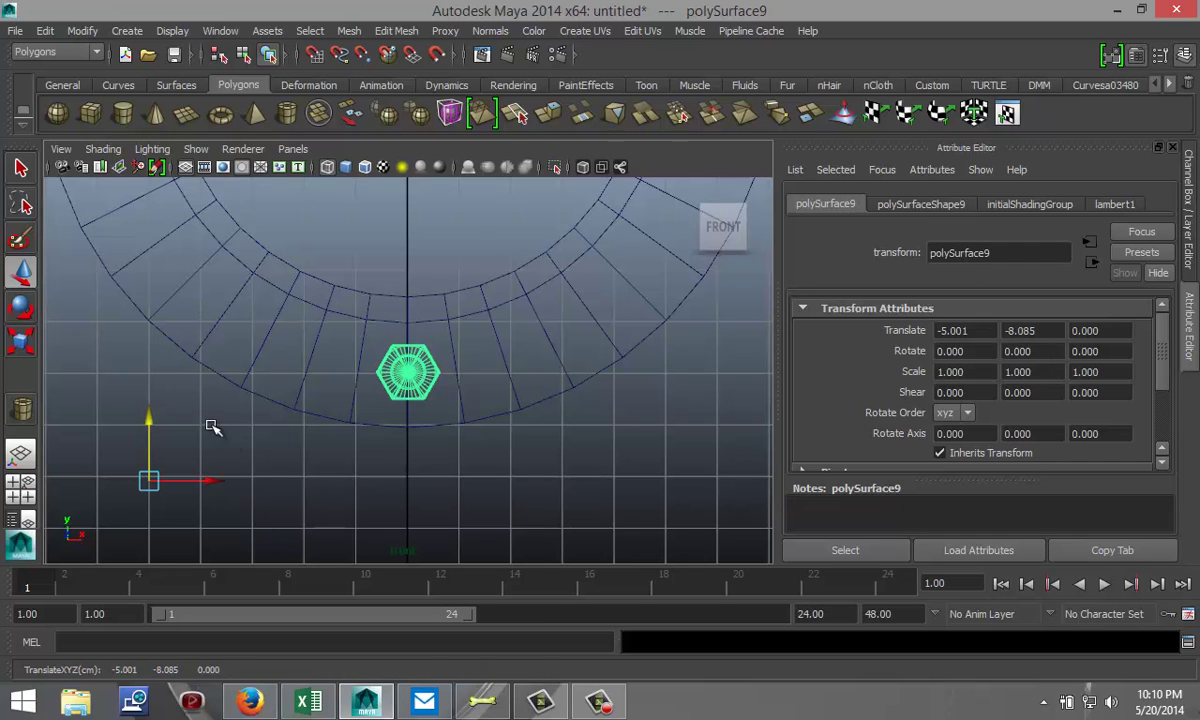
Select the top and bottom bolts together and move the rotation pivot in X and Y to the flange's centre at the origin.
{"action": "scroll", "coordinate": [214, 424], "scroll_direction": "down", "scroll_amount": 6}
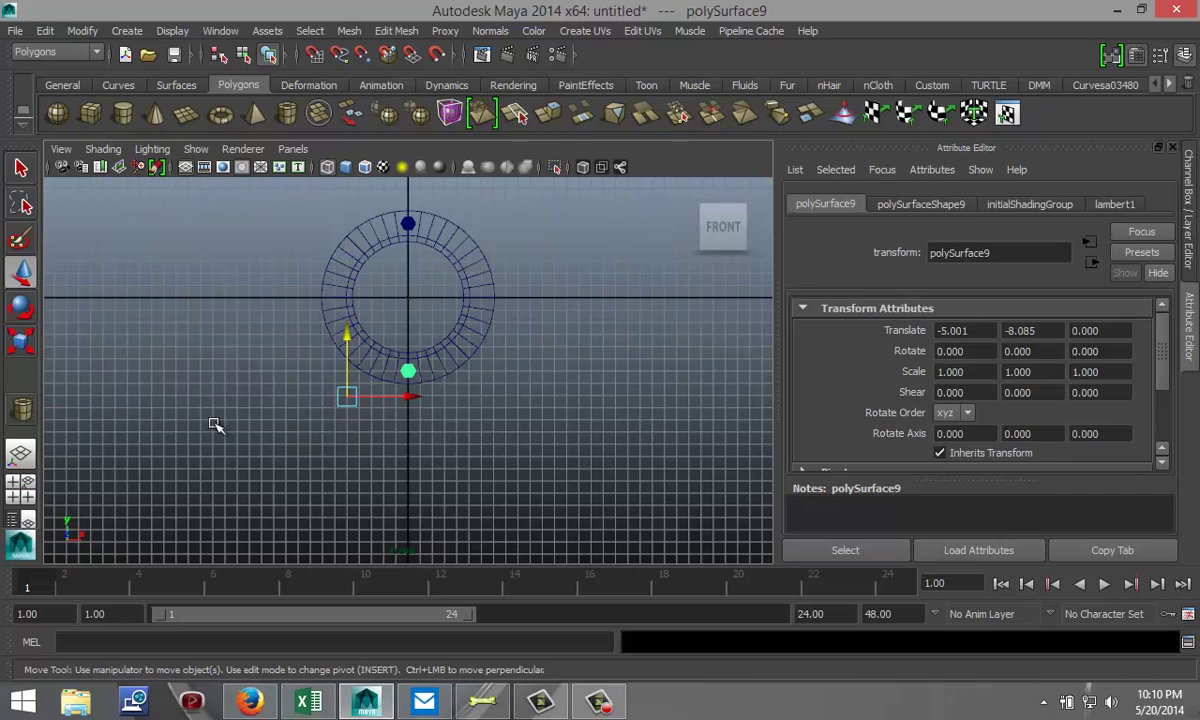
{"action": "scroll", "coordinate": [214, 424], "scroll_direction": "up", "scroll_amount": 3}
{"action": "scroll", "coordinate": [215, 425], "scroll_direction": "down", "scroll_amount": 3}
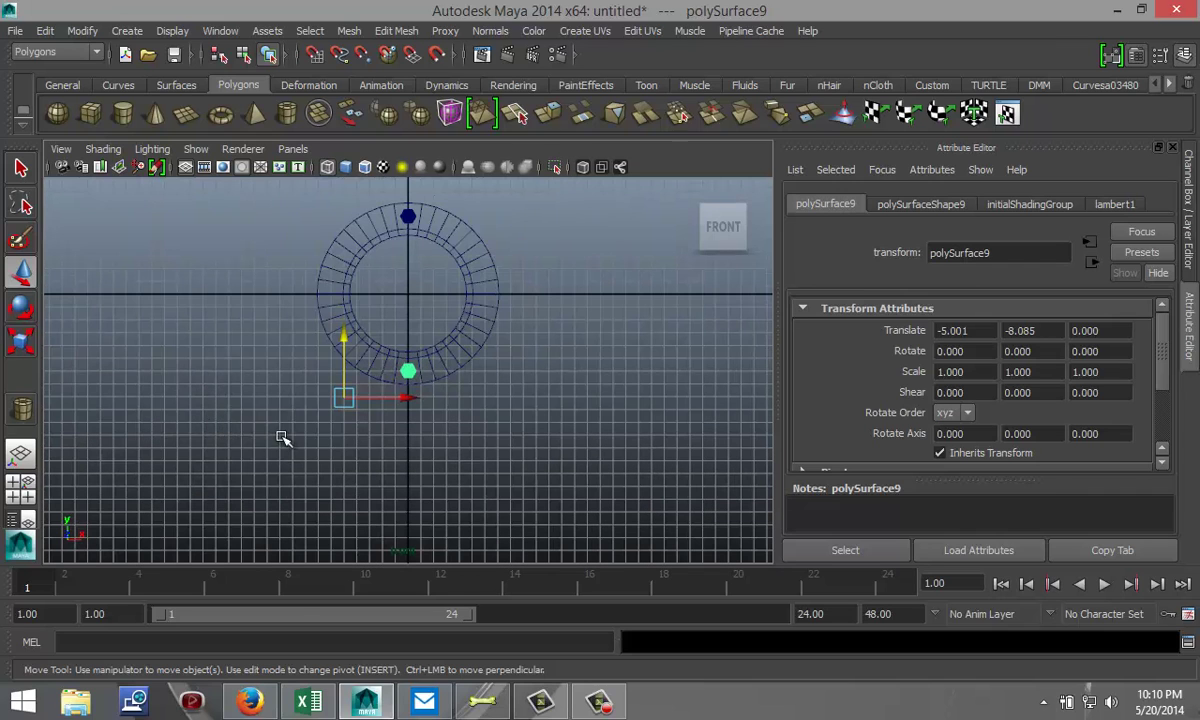
{"action": "scroll", "coordinate": [447, 424], "scroll_direction": "up", "scroll_amount": 2}
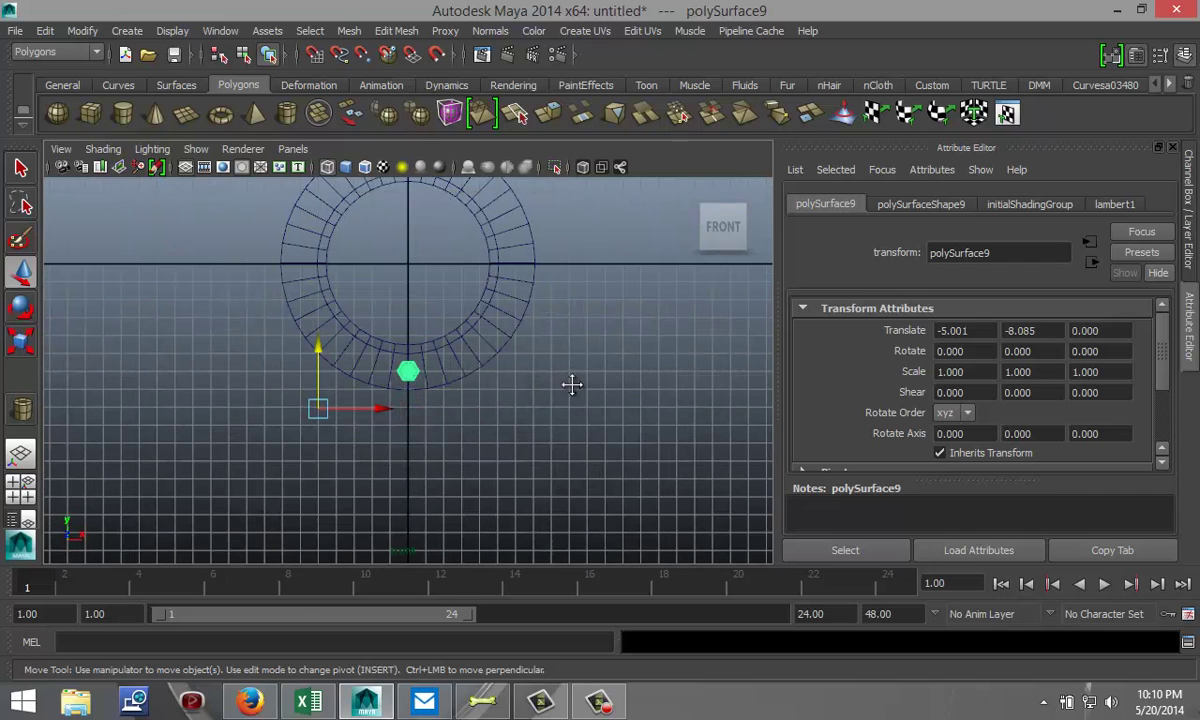
{"action": "middle_click_drag", "start_coordinate": [571, 385], "coordinate": [584, 477], "text": "alt"}
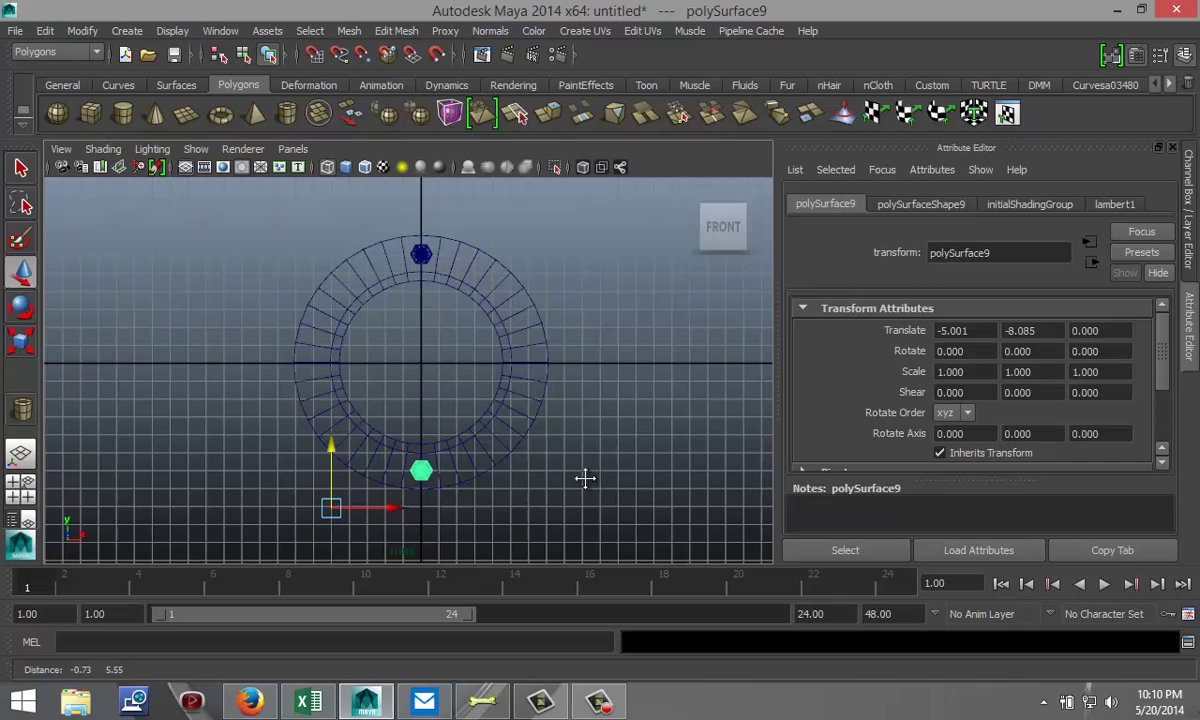
{"action": "left_click", "coordinate": [424, 253]}
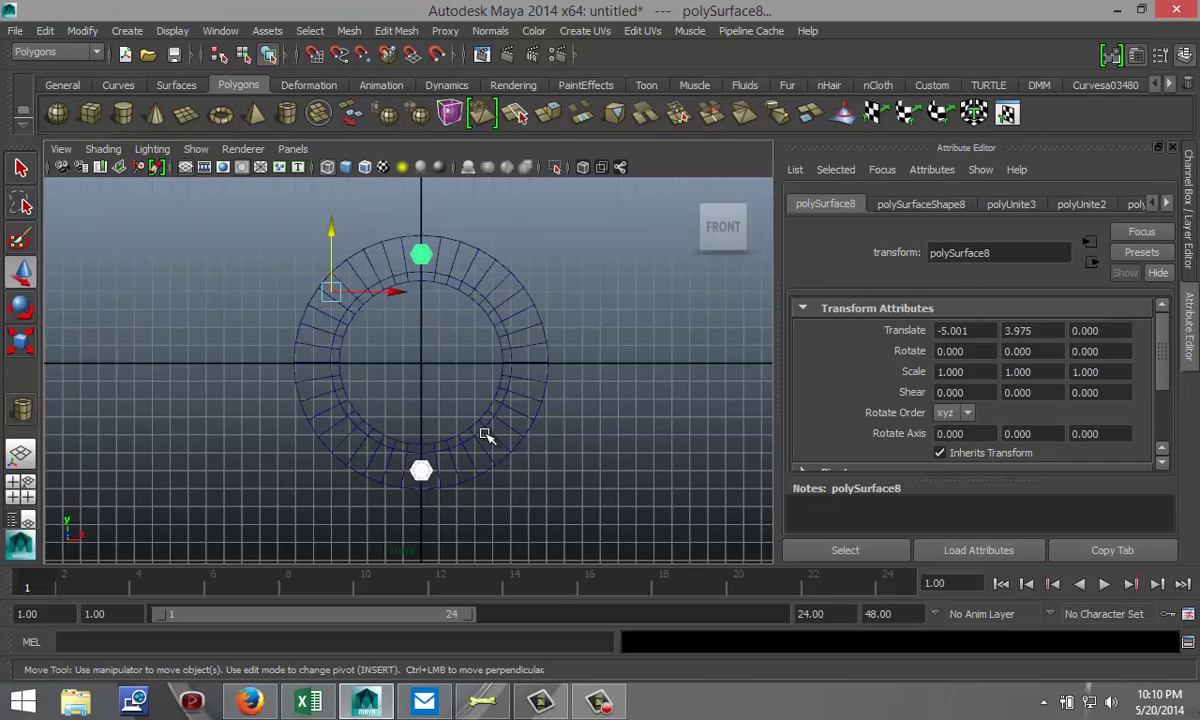
{"action": "key", "text": "Insert"}
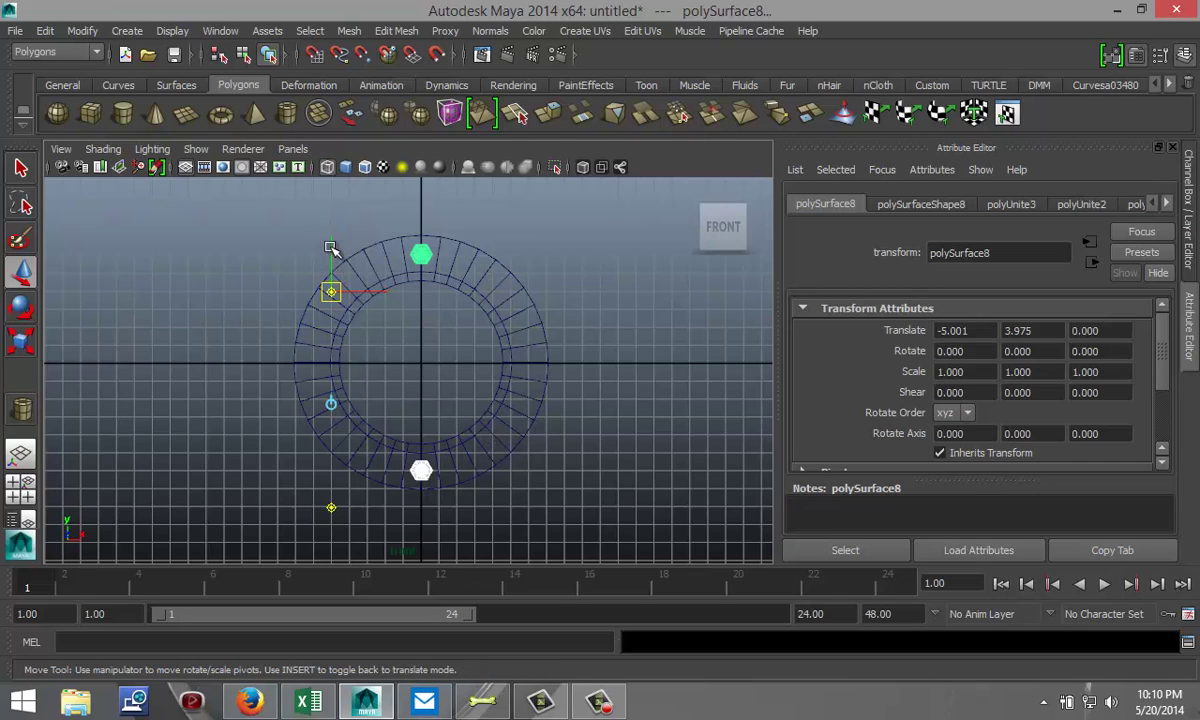
{"action": "left_click_drag", "start_coordinate": [331, 248], "coordinate": [333, 316]}
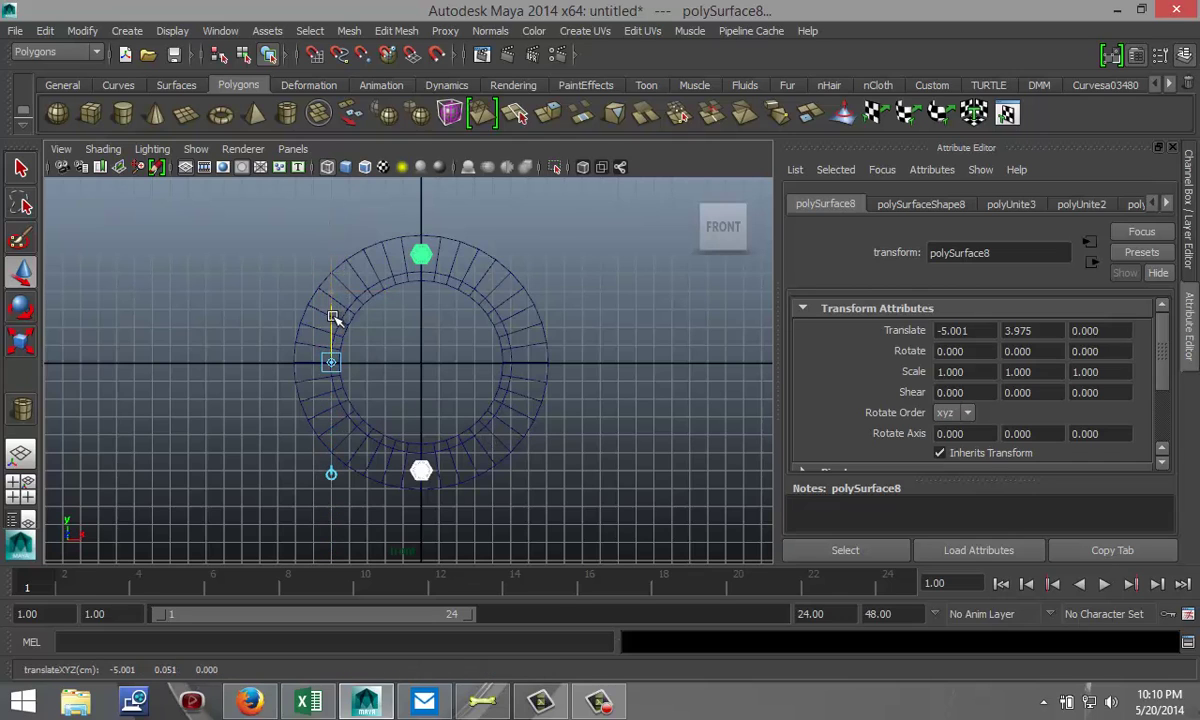
{"action": "left_click_drag", "start_coordinate": [383, 363], "coordinate": [465, 382]}
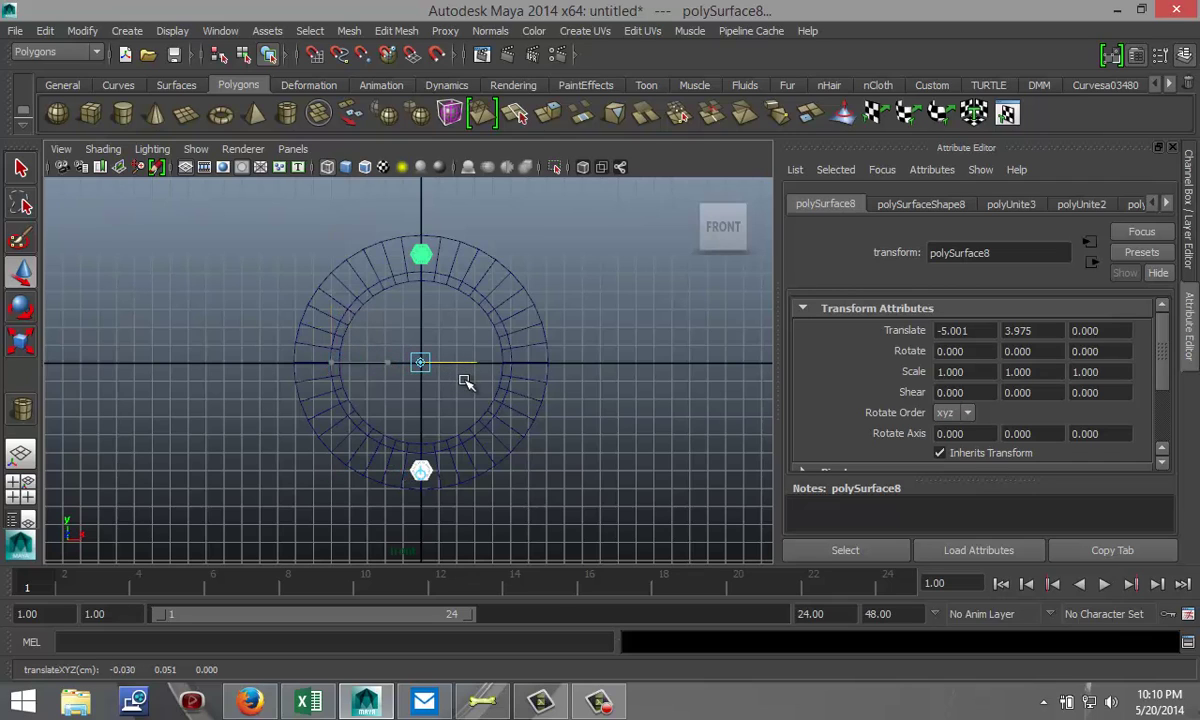
{"action": "scroll", "coordinate": [445, 372], "scroll_direction": "up", "scroll_amount": 3}
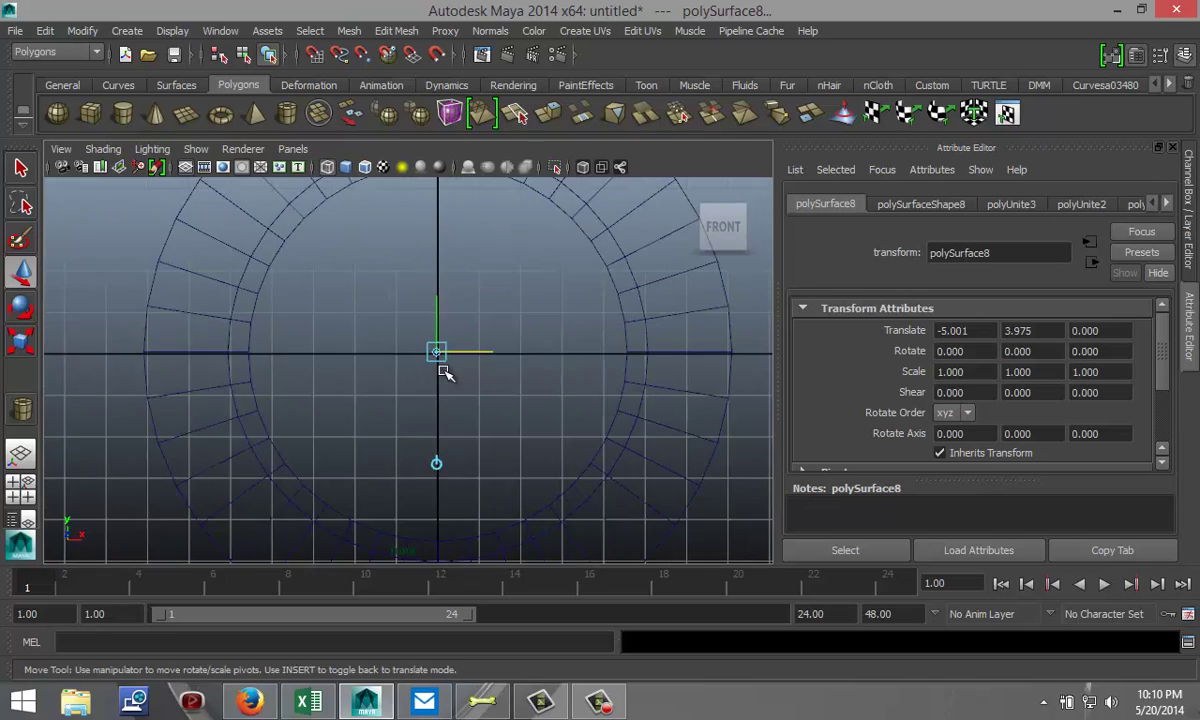
{"action": "scroll", "coordinate": [445, 372], "scroll_direction": "up", "scroll_amount": 3}
{"action": "left_click_drag", "start_coordinate": [498, 273], "coordinate": [502, 277]}
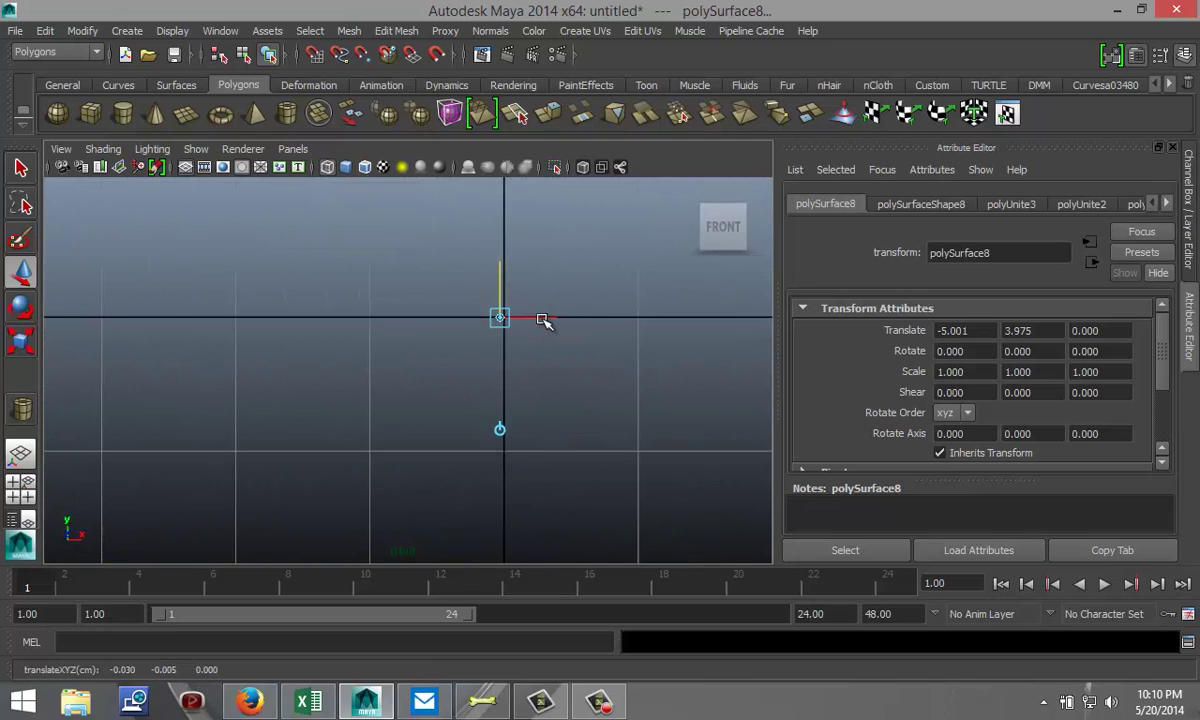
{"action": "left_click_drag", "start_coordinate": [543, 320], "coordinate": [548, 320]}
{"action": "scroll", "coordinate": [536, 395], "scroll_direction": "down", "scroll_amount": 5}
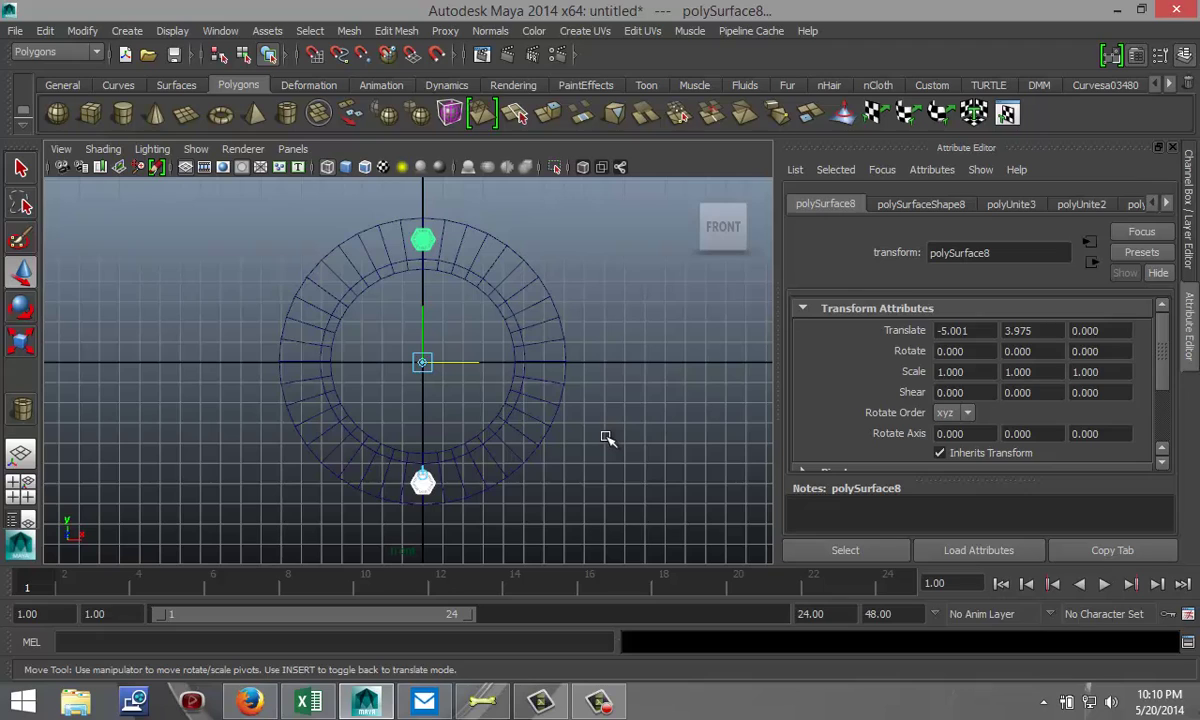
Try to duplicate both bolts and rotate the copies about -29.45° around Z, then undo the rotation and duplication.
{"action": "key", "text": "e"}
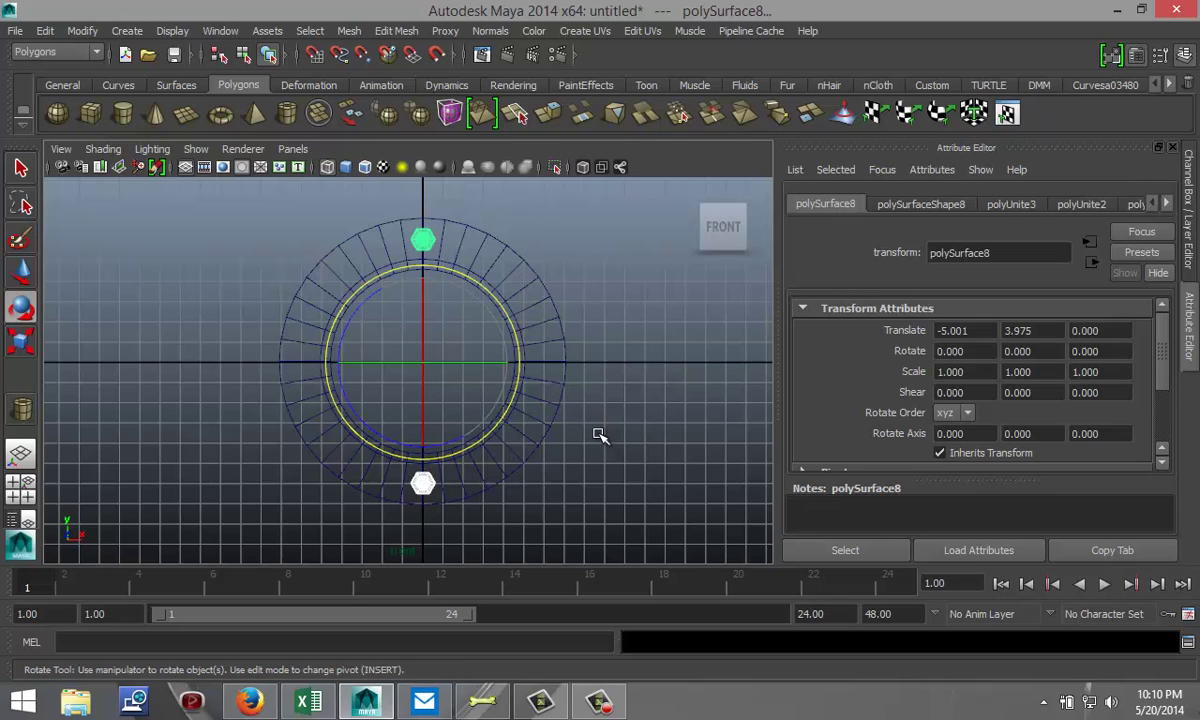
{"action": "key", "text": "g"}
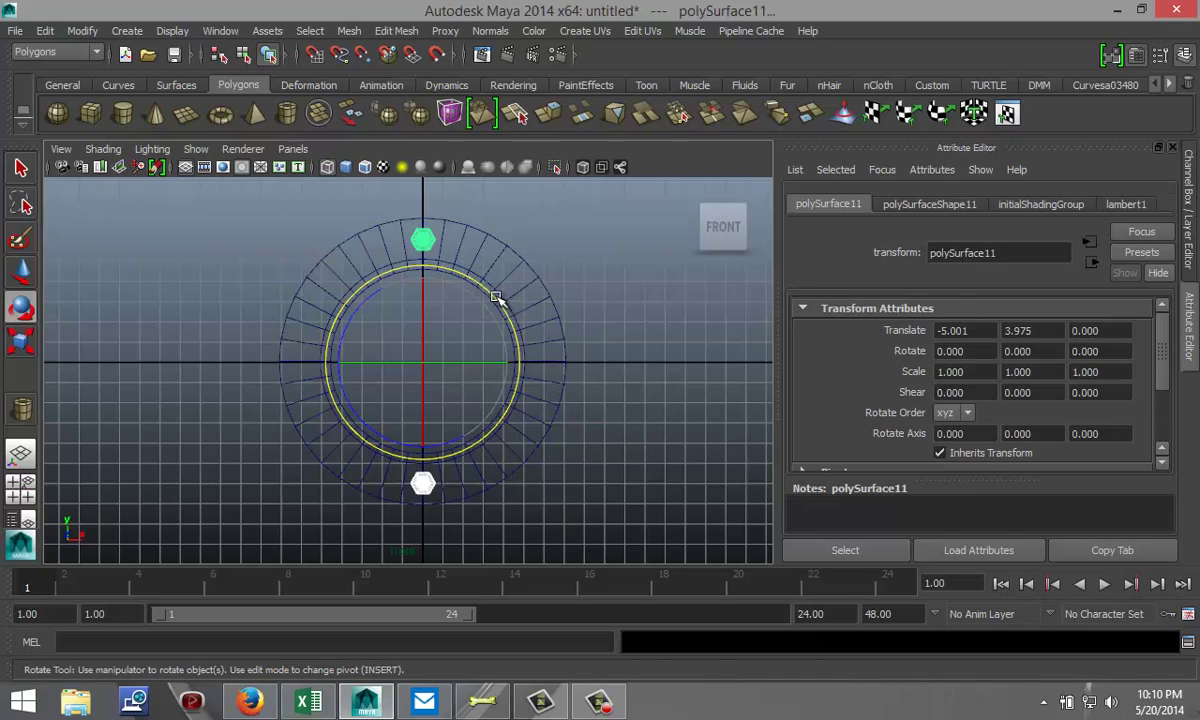
{"action": "left_click_drag", "start_coordinate": [496, 300], "coordinate": [510, 350]}
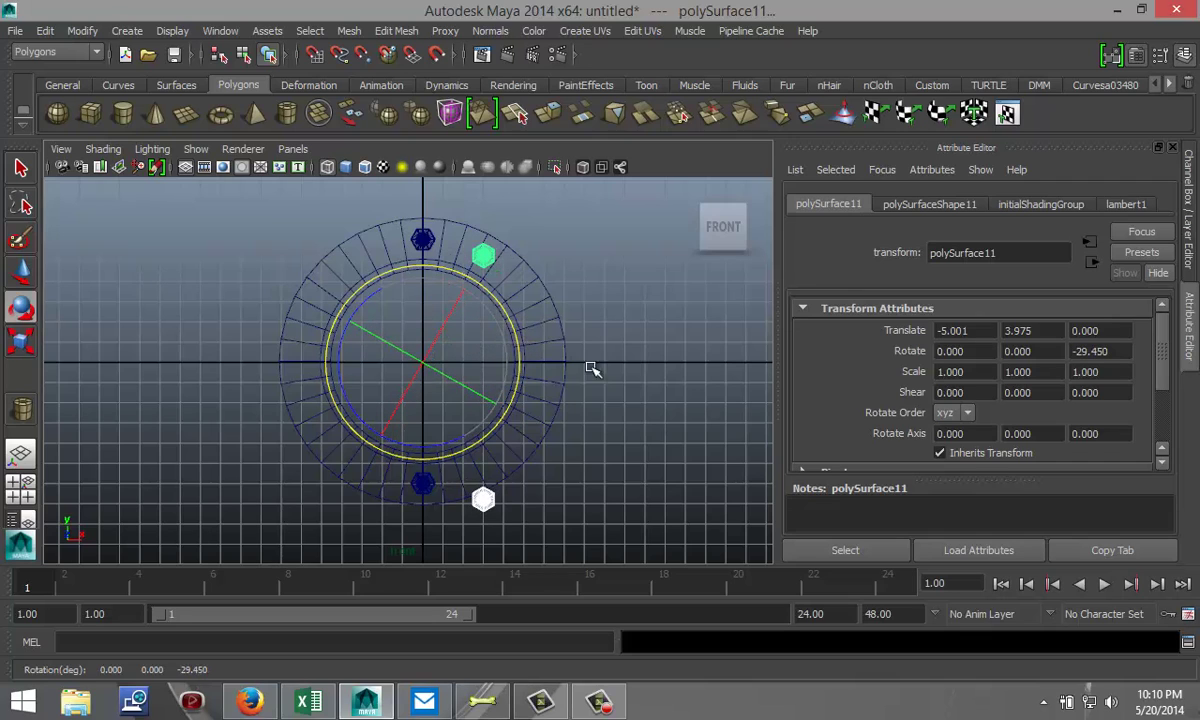
{"action": "key", "text": "ctrl+z"}
{"action": "key", "text": "ctrl+z"}
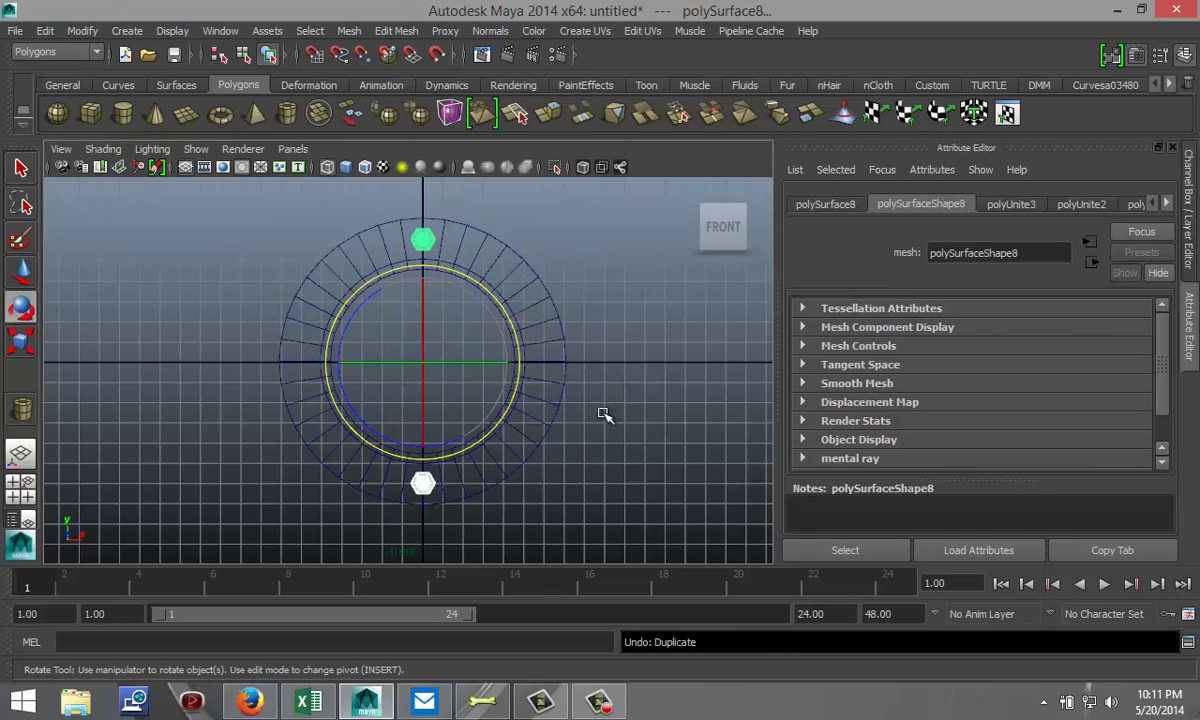
Duplicate the top bolt and move the copy to about X 6.075, Y -5.990 on the right side of the flange ring.
{"action": "left_click", "coordinate": [628, 480]}
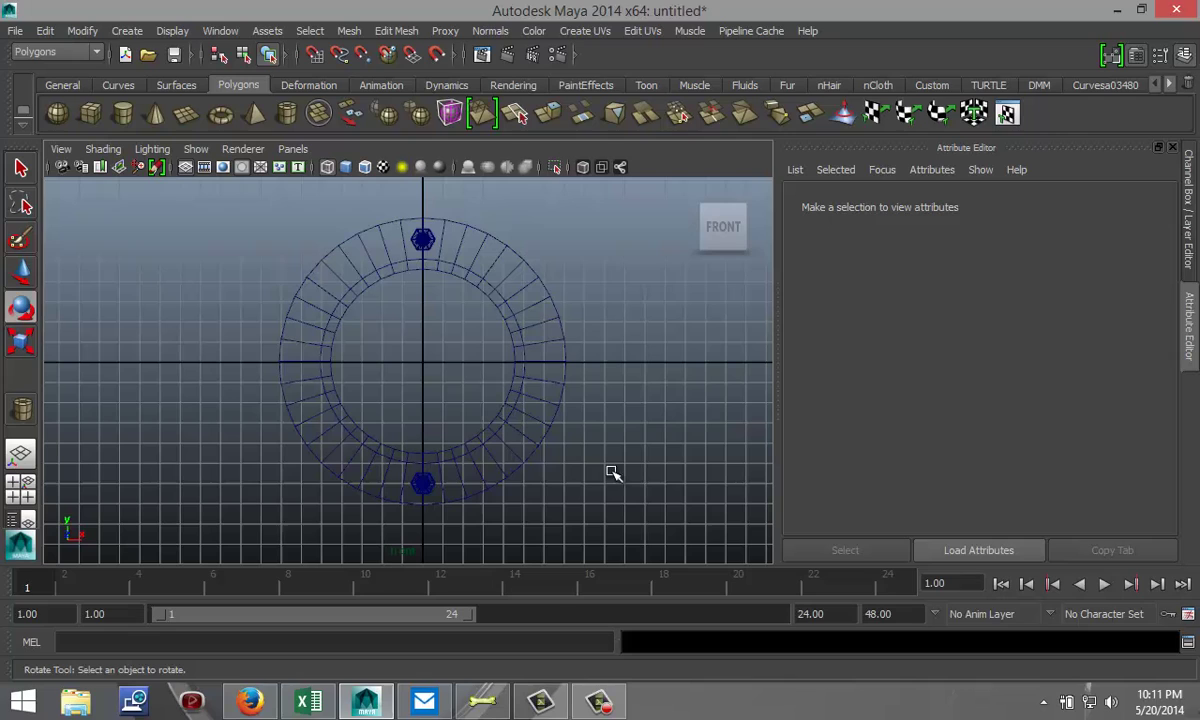
{"action": "left_click", "coordinate": [428, 238]}
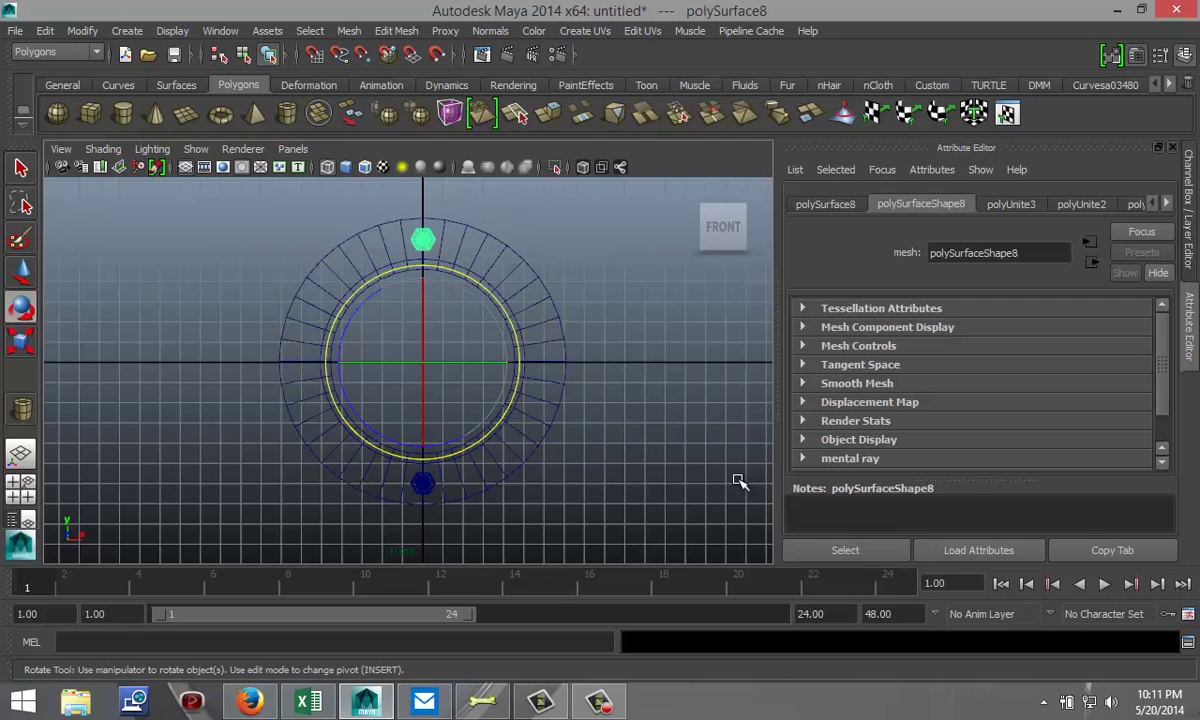
{"action": "key", "text": "ctrl+d"}
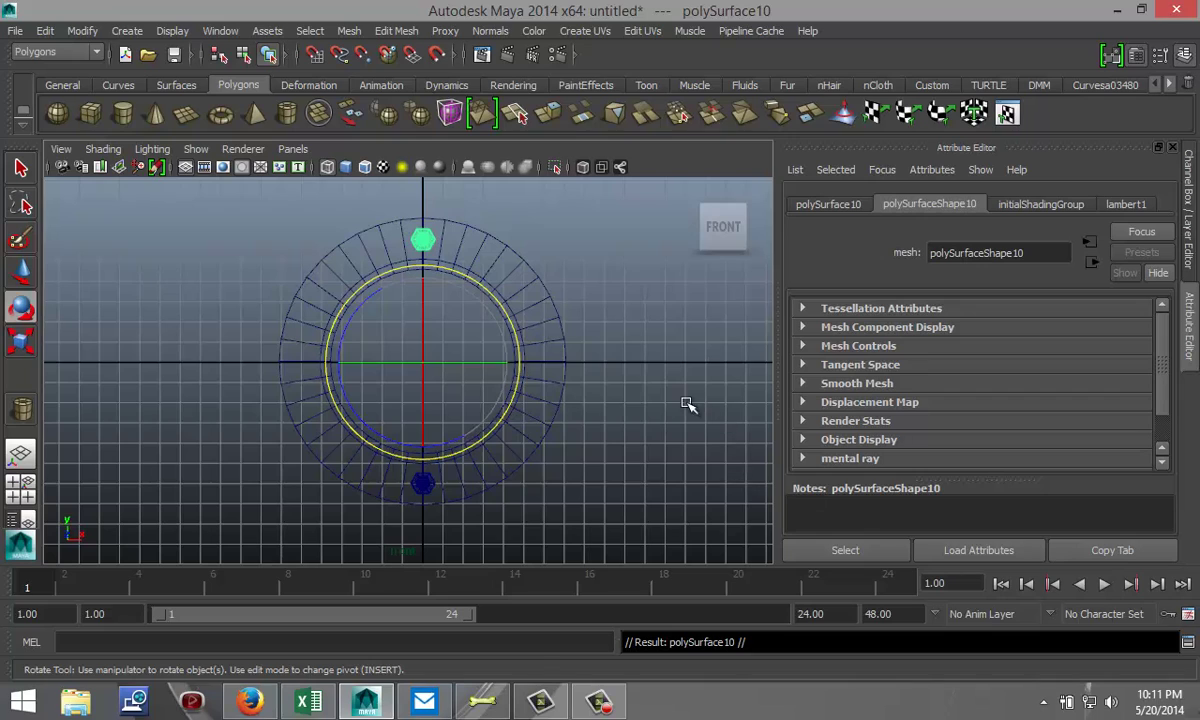
{"action": "key", "text": "w"}
{"action": "left_click_drag", "start_coordinate": [422, 314], "coordinate": [432, 430]}
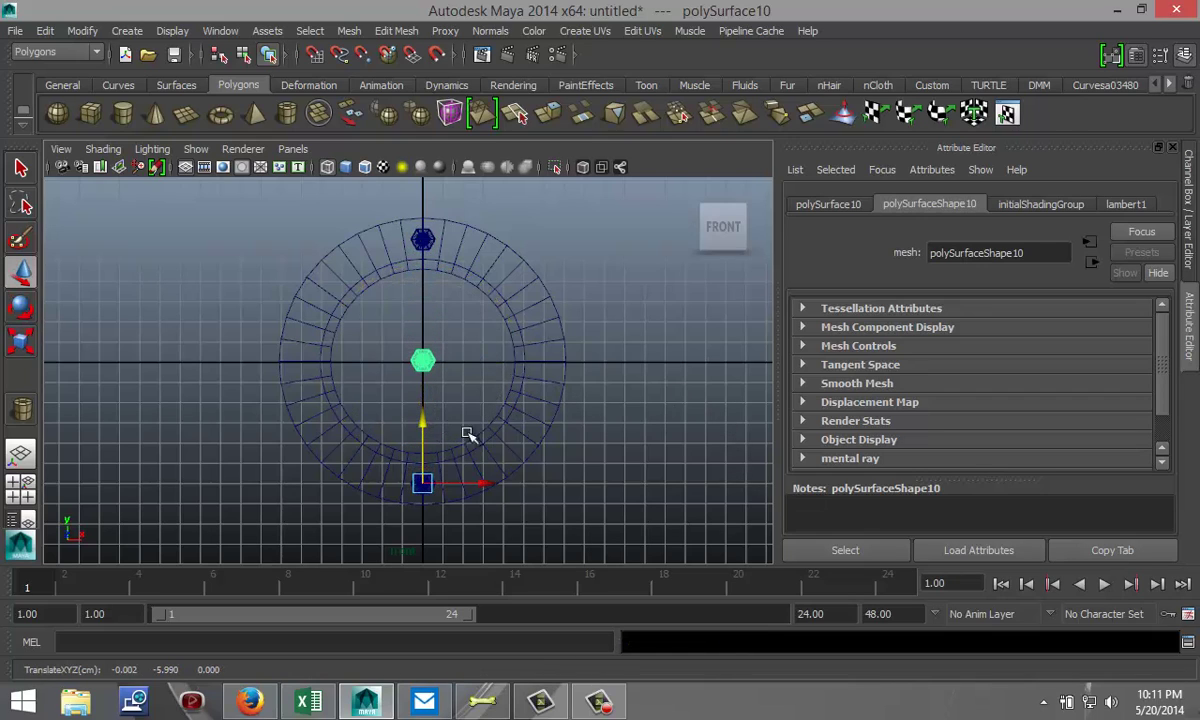
{"action": "left_click_drag", "start_coordinate": [488, 485], "coordinate": [608, 490]}
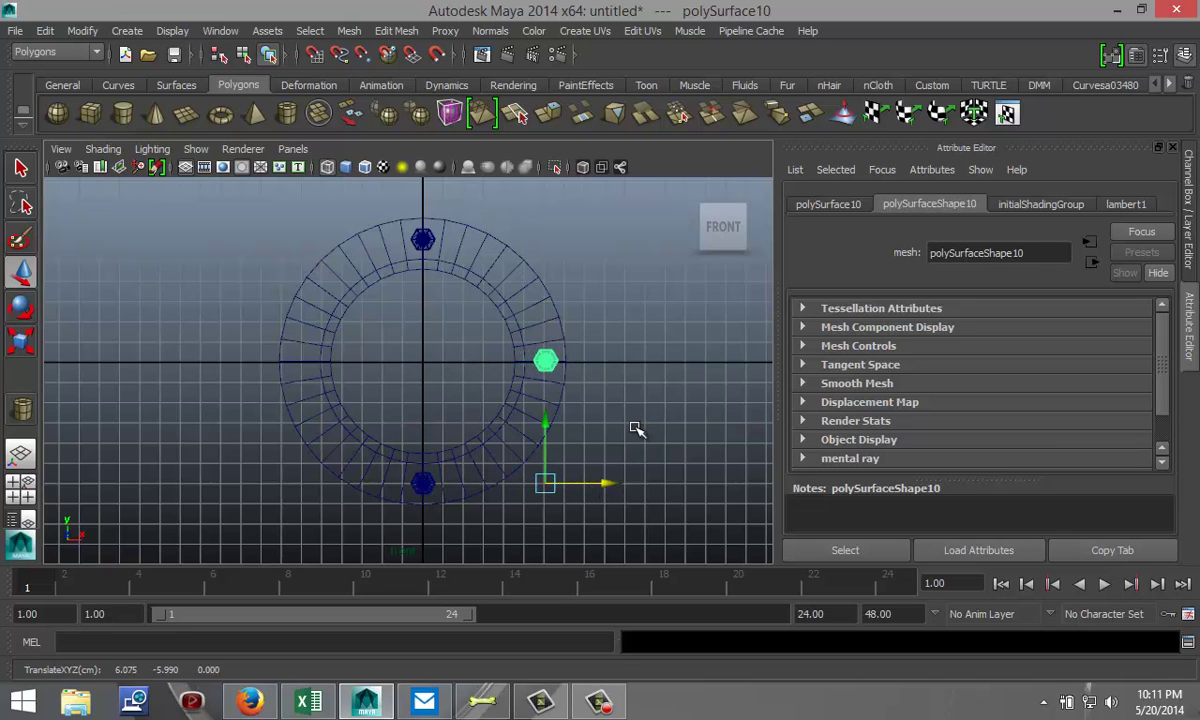
Fine-tune the right-hand bolt's height to about Y -6.051 so it is centred on the flange's horizontal axis.
{"action": "key", "text": "f"}
{"action": "scroll", "coordinate": [536, 429], "scroll_direction": "down", "scroll_amount": 5}
{"action": "scroll", "coordinate": [536, 427], "scroll_direction": "up", "scroll_amount": 2}
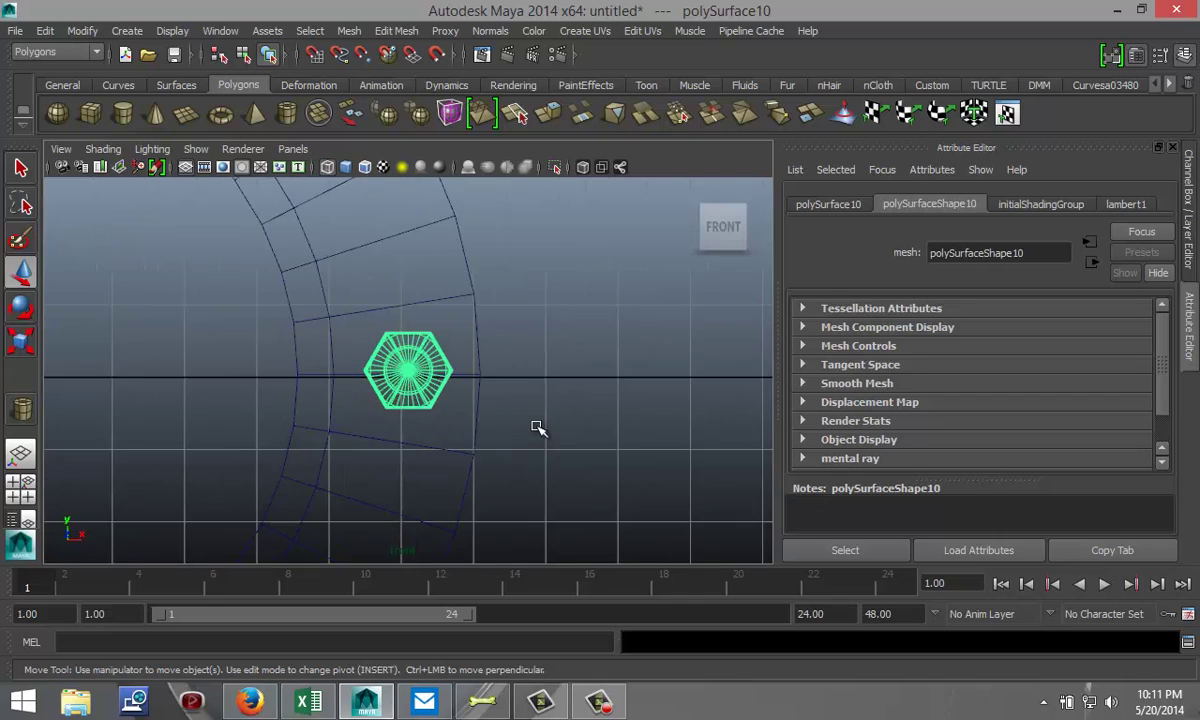
{"action": "scroll", "coordinate": [536, 428], "scroll_direction": "up", "scroll_amount": 1}
{"action": "scroll", "coordinate": [536, 429], "scroll_direction": "down", "scroll_amount": 3}
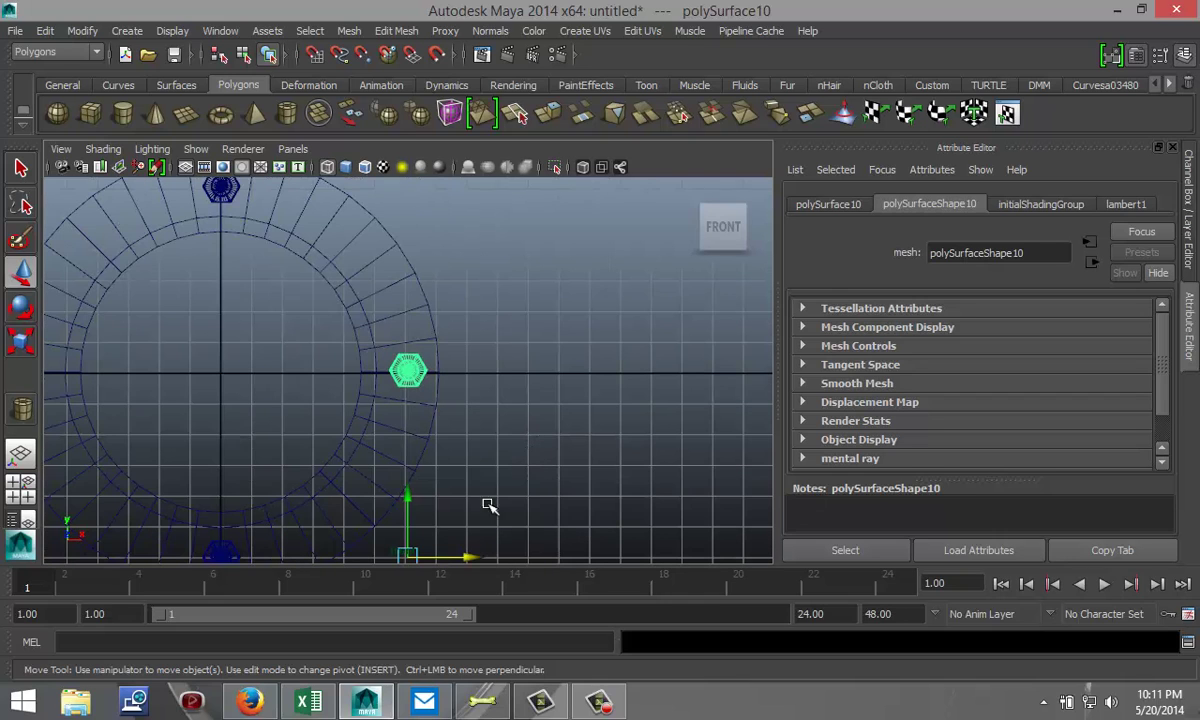
{"action": "left_click", "coordinate": [409, 498]}
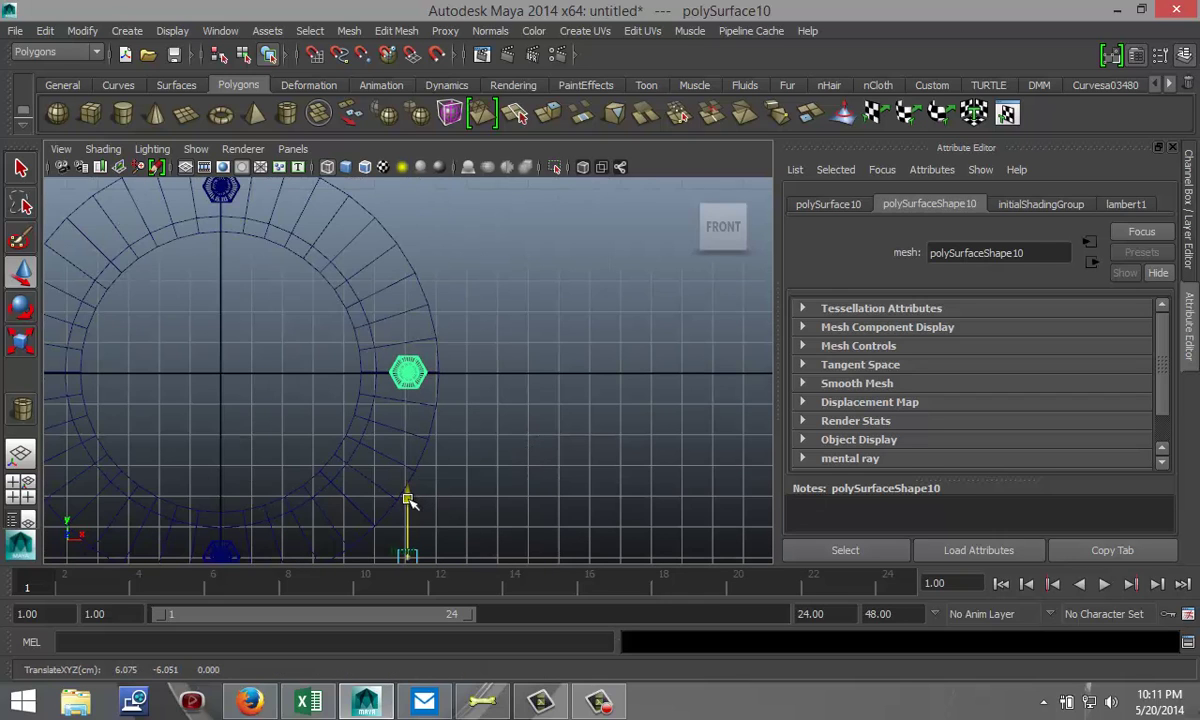
{"action": "scroll", "coordinate": [539, 512], "scroll_direction": "down", "scroll_amount": 2}
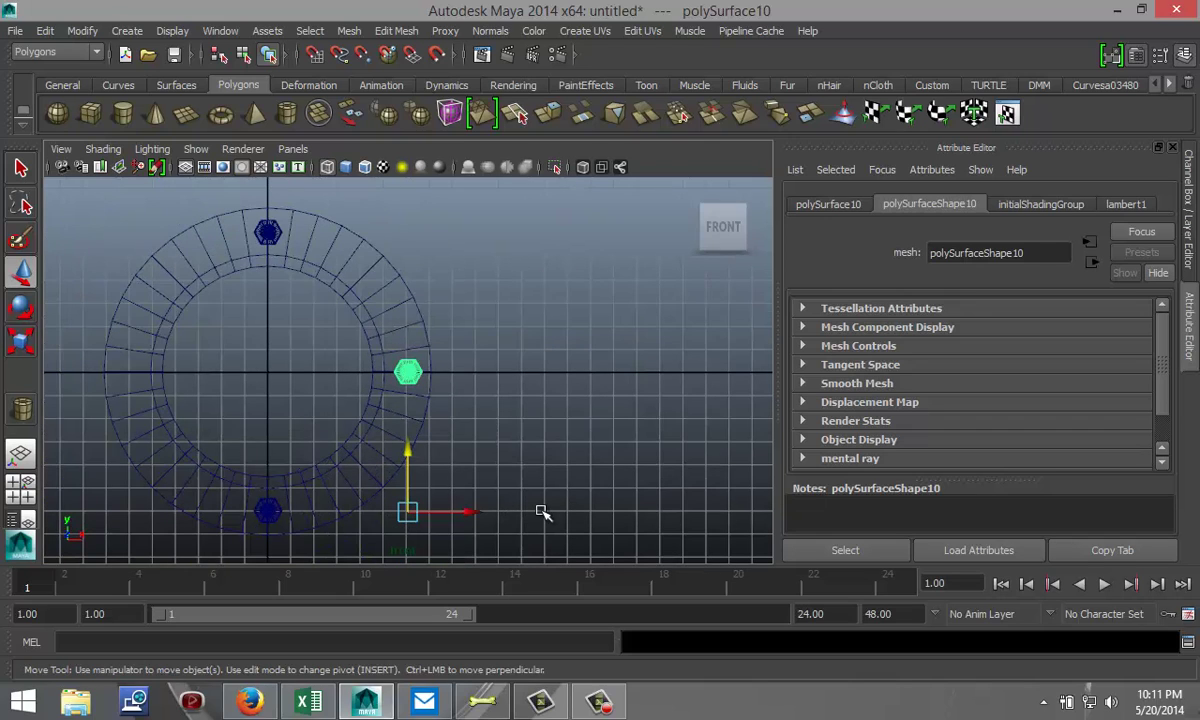
Duplicate the right-hand bolt across to about X -6.076, and duplicate that copy to the flange's upper left at about X -4.166, Y -1.702.
{"action": "key", "text": "ctrl+d"}
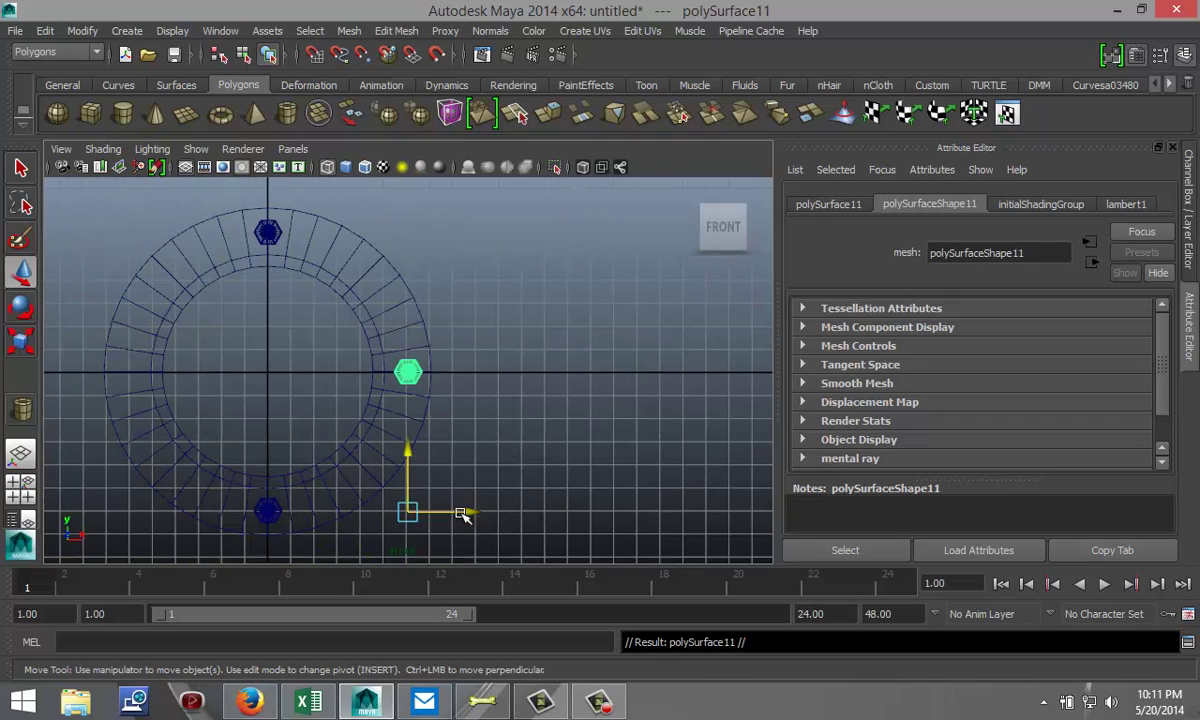
{"action": "left_click_drag", "start_coordinate": [450, 509], "coordinate": [182, 543]}
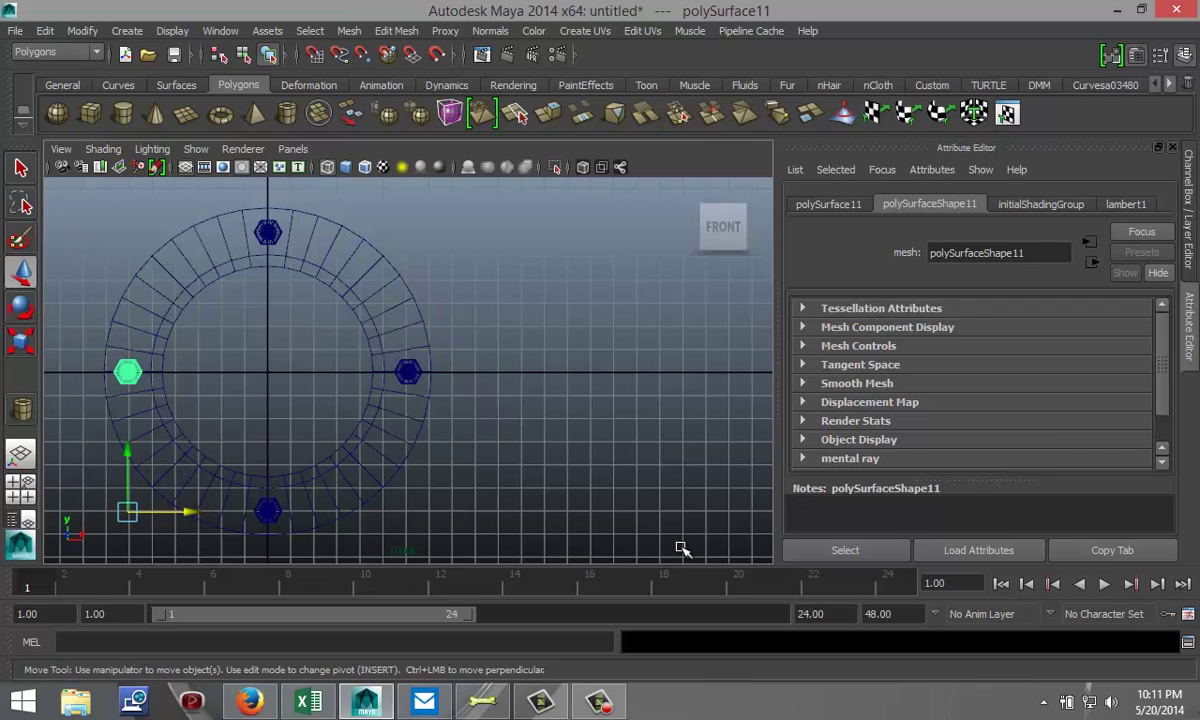
{"action": "key", "text": "ctrl+d"}
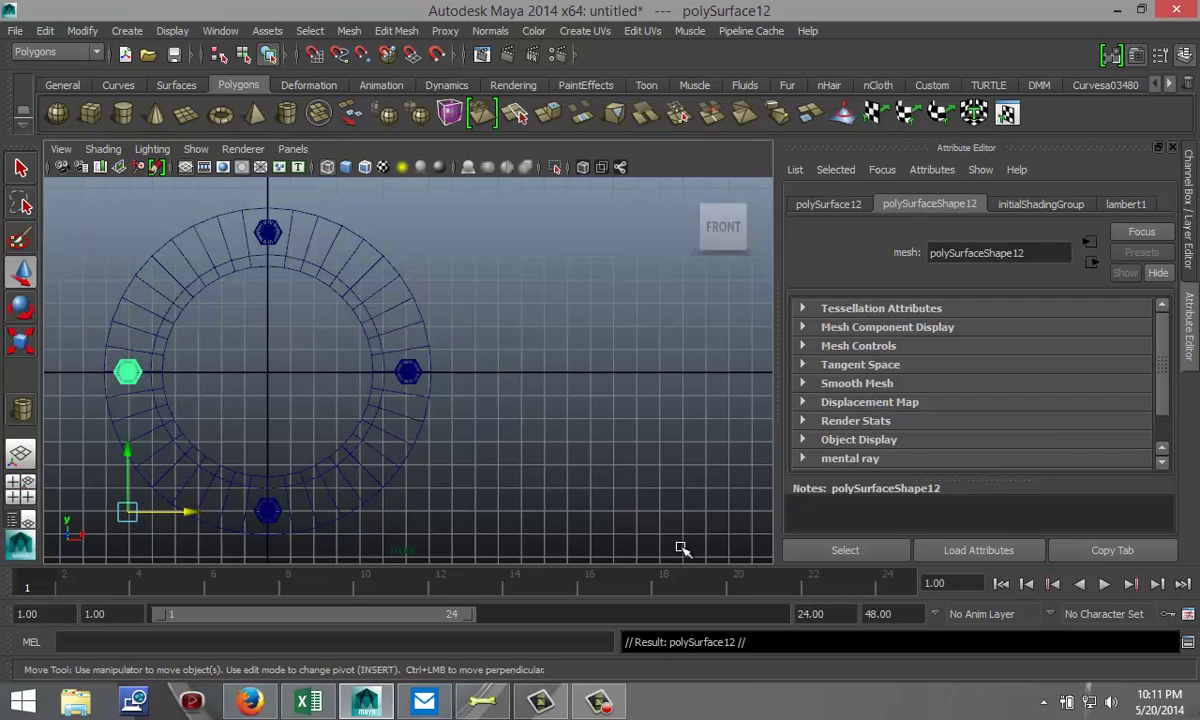
{"action": "left_click_drag", "start_coordinate": [128, 462], "coordinate": [131, 360]}
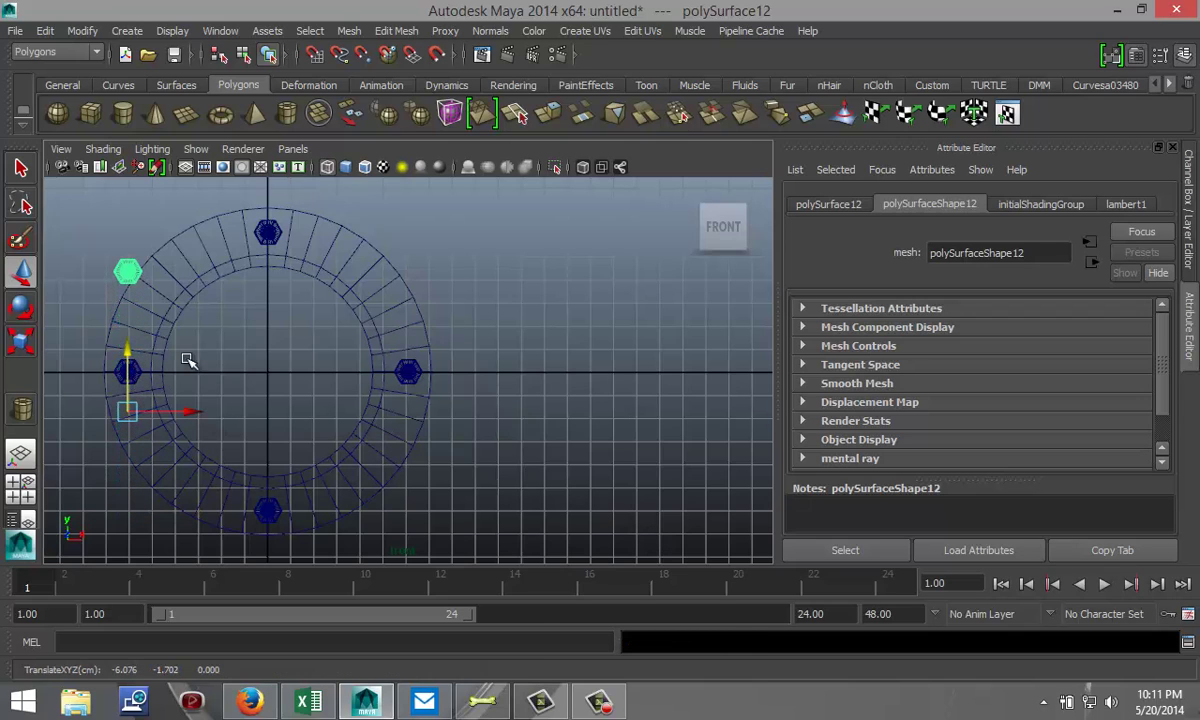
{"action": "left_click_drag", "start_coordinate": [193, 411], "coordinate": [234, 417]}
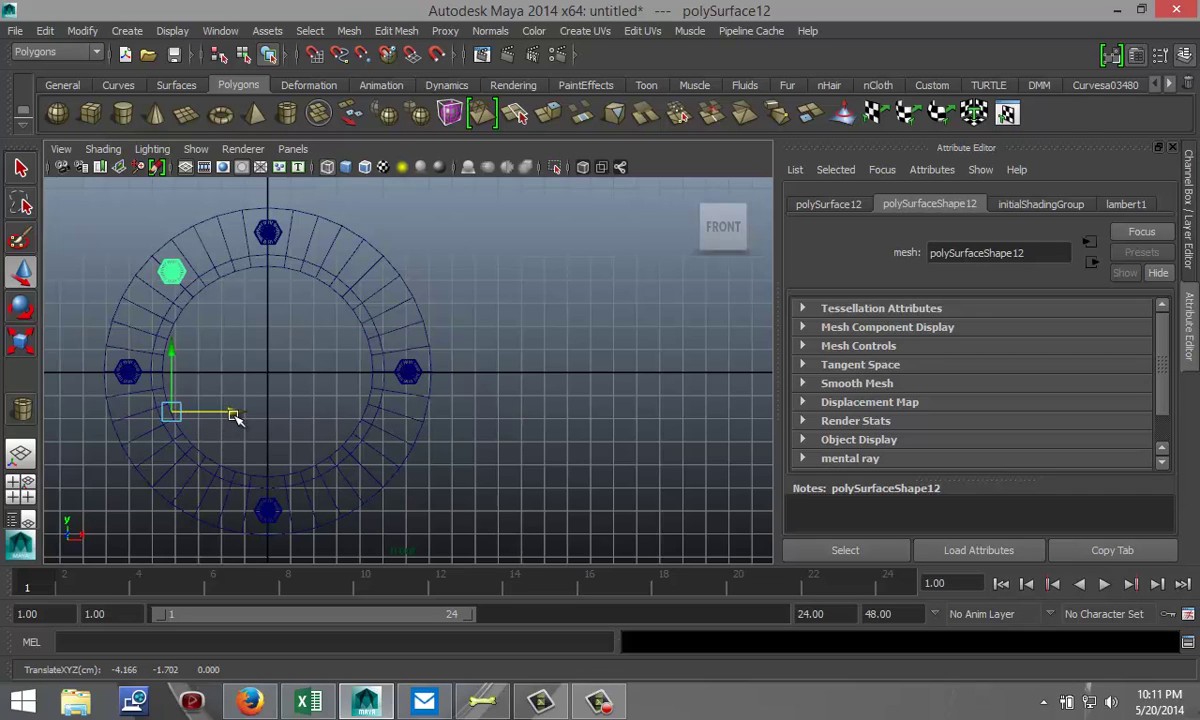
Duplicate the upper-left bolt across to about X 4.328, and duplicate both upper diagonal bolts down to about Y -10.318.
{"action": "key", "text": "ctrl+d"}
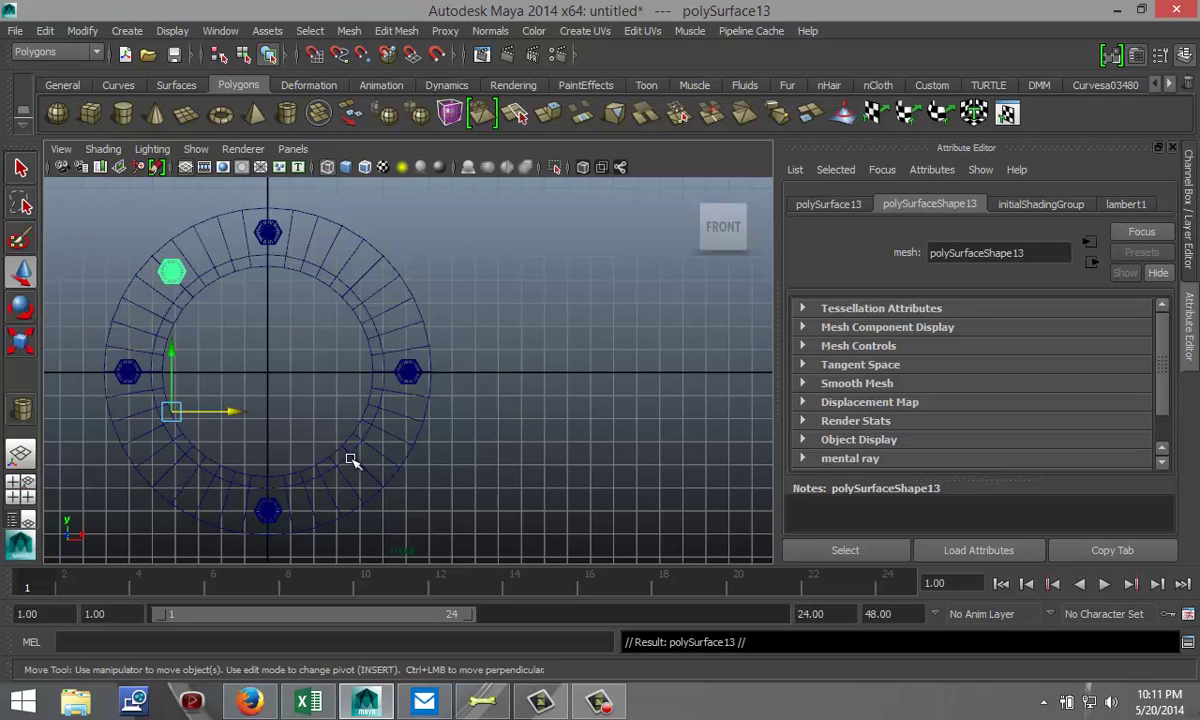
{"action": "left_click_drag", "start_coordinate": [232, 415], "coordinate": [424, 438]}
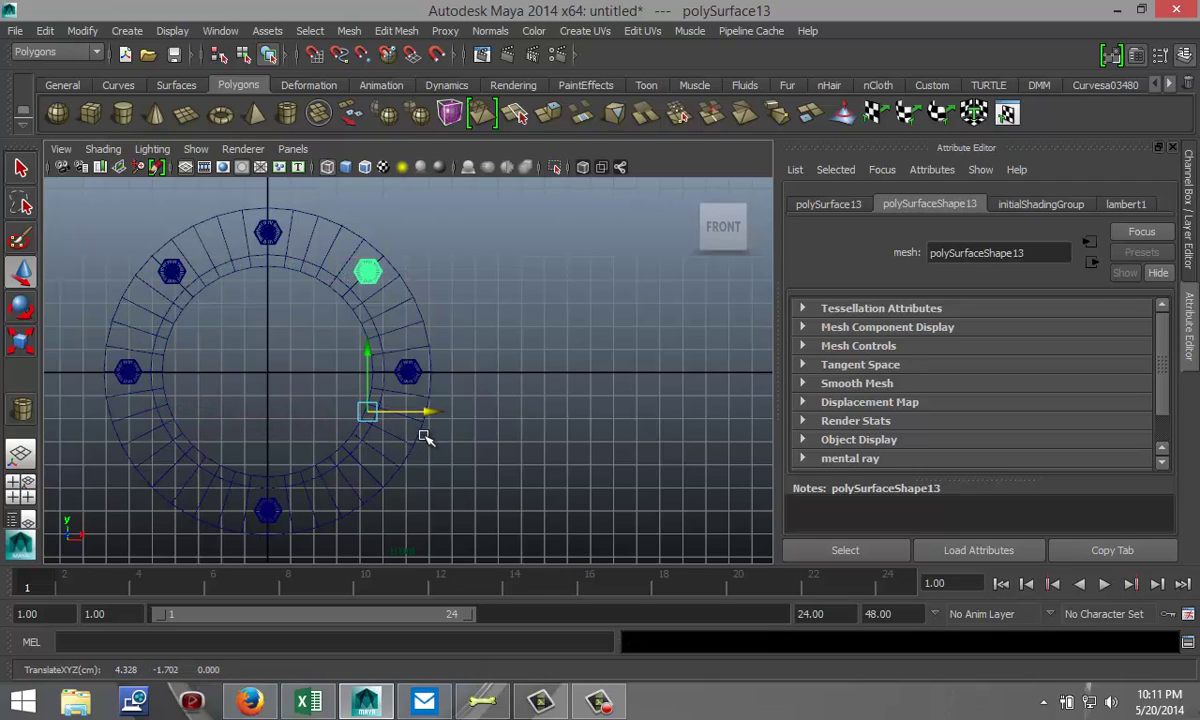
{"action": "left_click", "coordinate": [172, 269]}
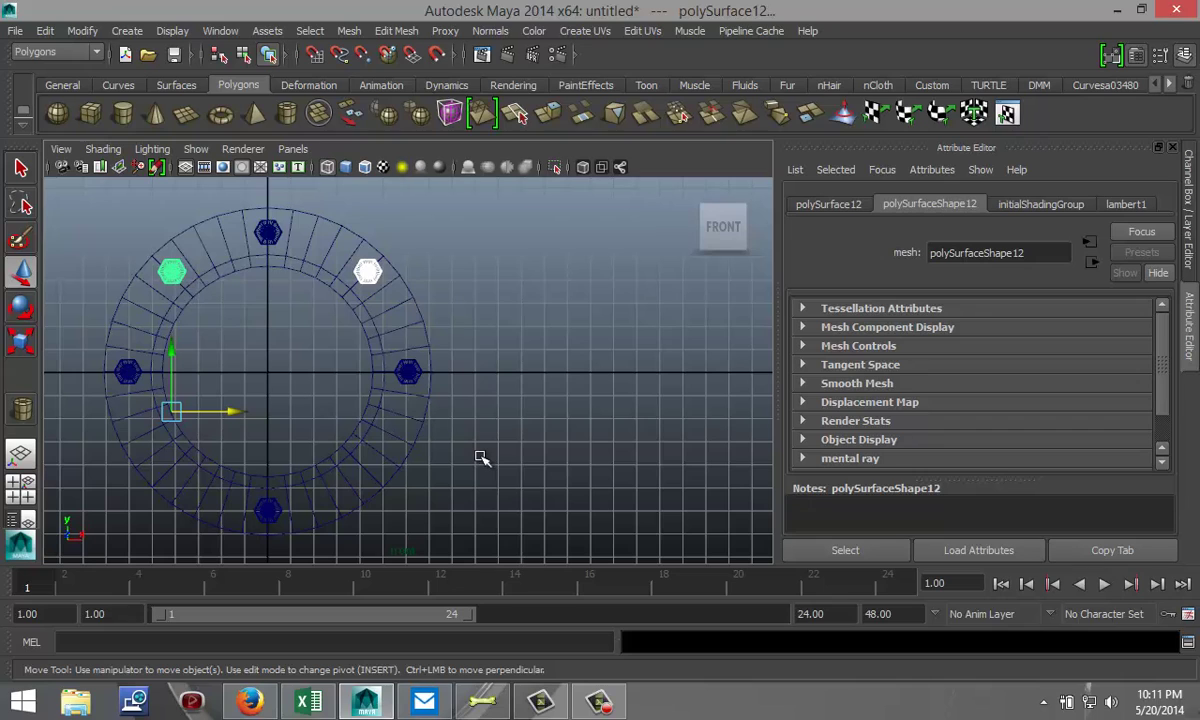
{"action": "key", "text": "ctrl+d"}
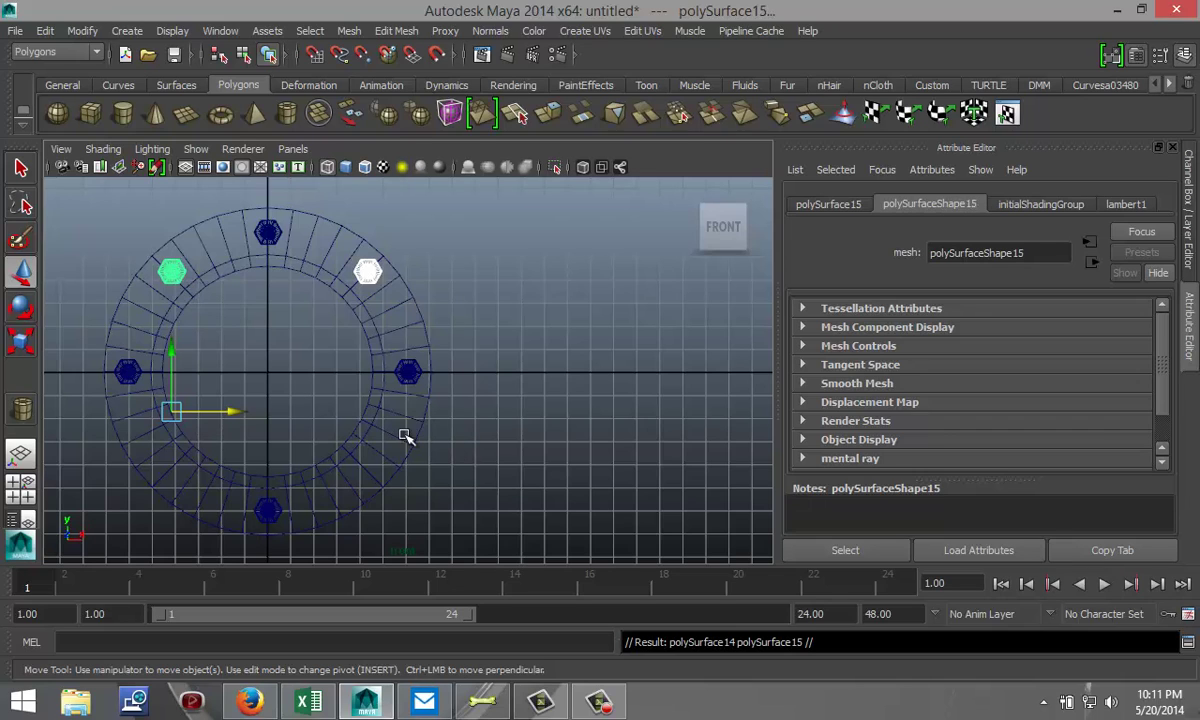
{"action": "left_click_drag", "start_coordinate": [170, 351], "coordinate": [192, 555]}
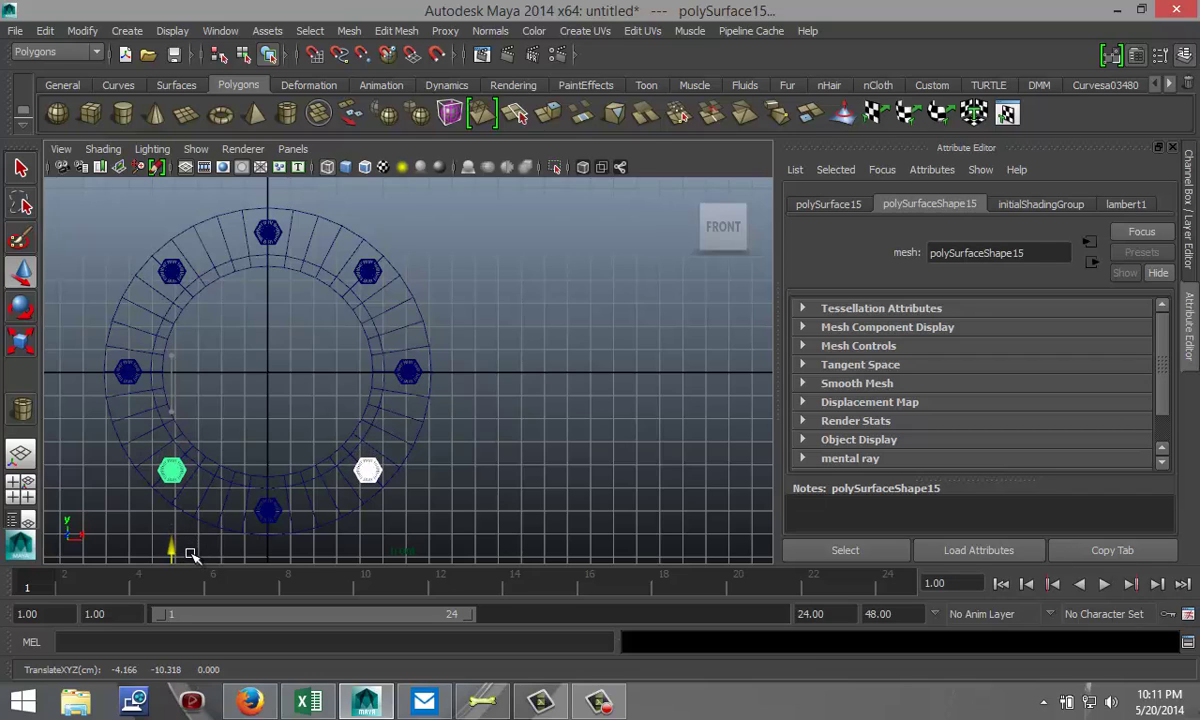
In the perspective view, combine both pipe sections and all the bolts into one mesh and raise it to about Y 7.583.
{"action": "left_click", "coordinate": [21, 487]}
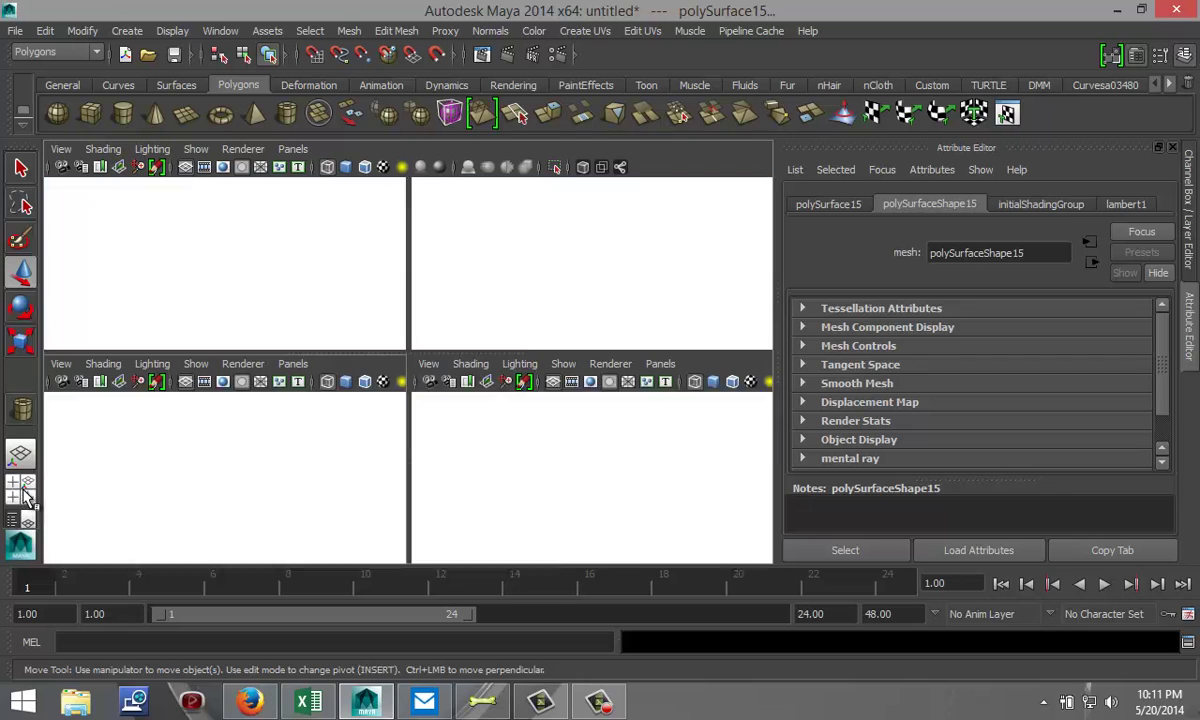
{"action": "key", "text": "space"}
{"action": "scroll", "coordinate": [549, 300], "scroll_direction": "down", "scroll_amount": 6}
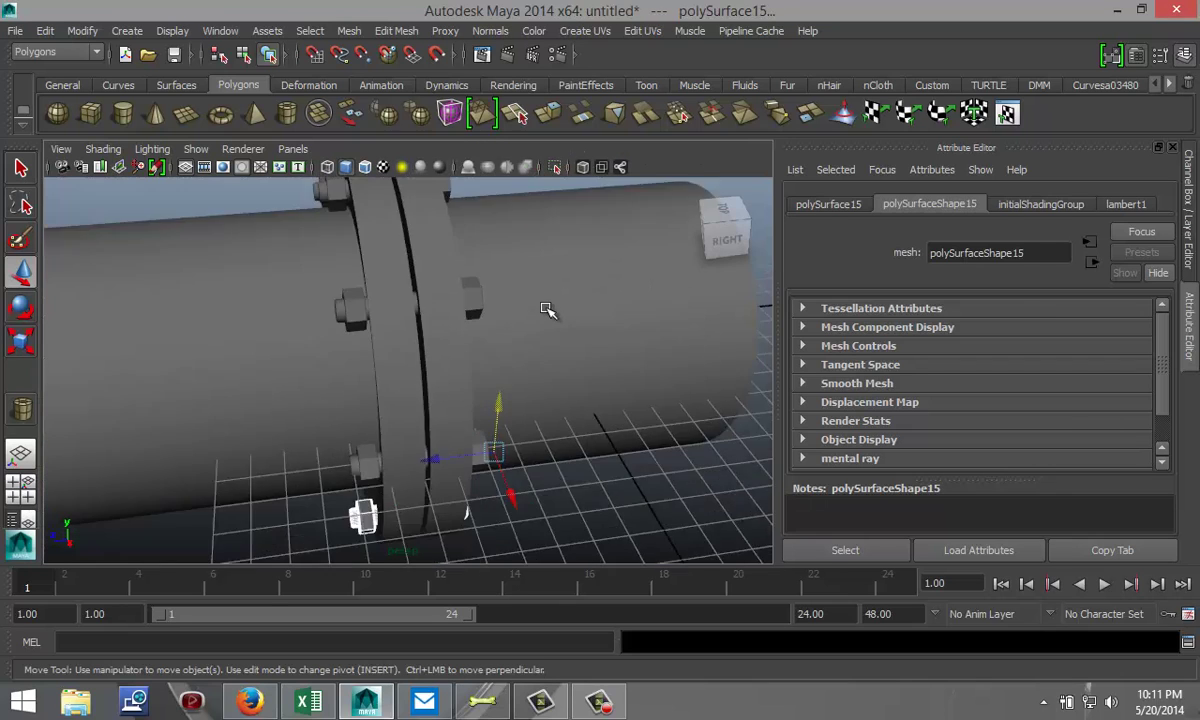
{"action": "scroll", "coordinate": [547, 320], "scroll_direction": "up", "scroll_amount": 2}
{"action": "left_click", "coordinate": [673, 503]}
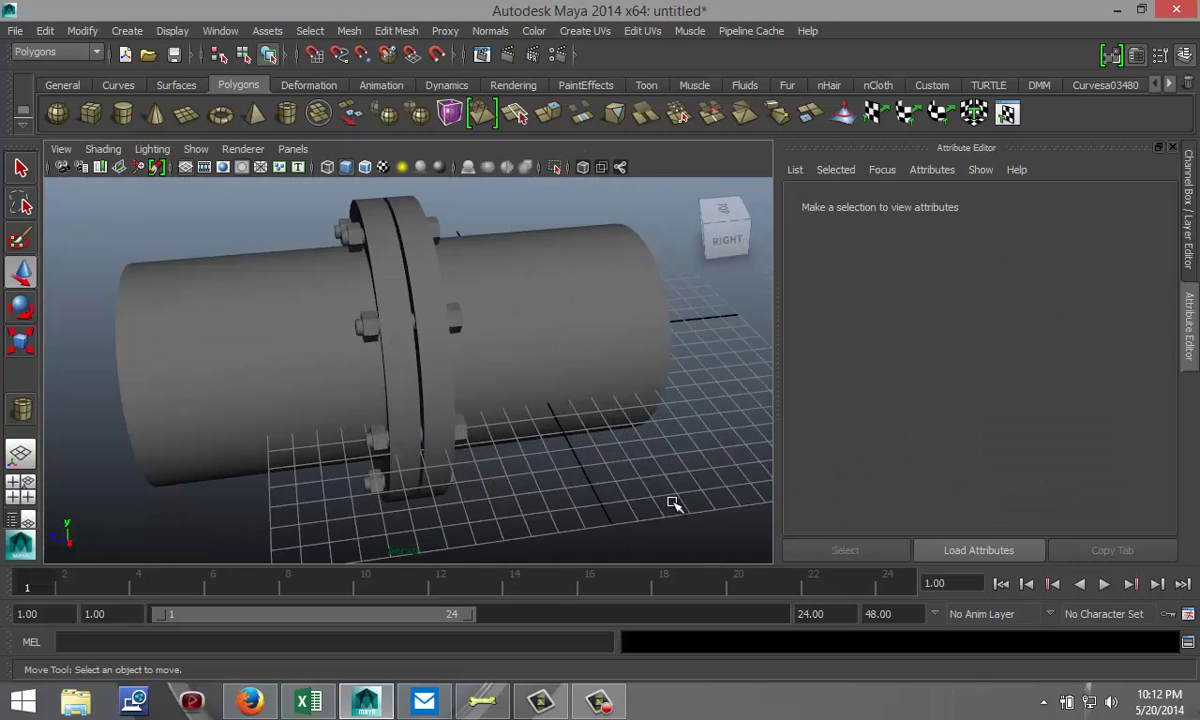
{"action": "mouse_move", "coordinate": [607, 444]}
{"action": "left_mouse_down", "text": "alt"}
{"action": "mouse_move", "coordinate": [646, 391]}
{"action": "mouse_move", "coordinate": [694, 423]}
{"action": "mouse_move", "coordinate": [706, 454]}
{"action": "mouse_move", "coordinate": [646, 484]}
{"action": "mouse_move", "coordinate": [541, 476]}
{"action": "mouse_move", "coordinate": [455, 431]}
{"action": "mouse_move", "coordinate": [427, 371]}
{"action": "mouse_move", "coordinate": [383, 410]}
{"action": "mouse_move", "coordinate": [477, 450]}
{"action": "mouse_move", "coordinate": [624, 439]}
{"action": "mouse_move", "coordinate": [663, 469]}
{"action": "mouse_move", "coordinate": [619, 436]}
{"action": "left_mouse_up", "text": "alt"}
{"action": "scroll", "coordinate": [611, 441], "scroll_direction": "down", "scroll_amount": 3}
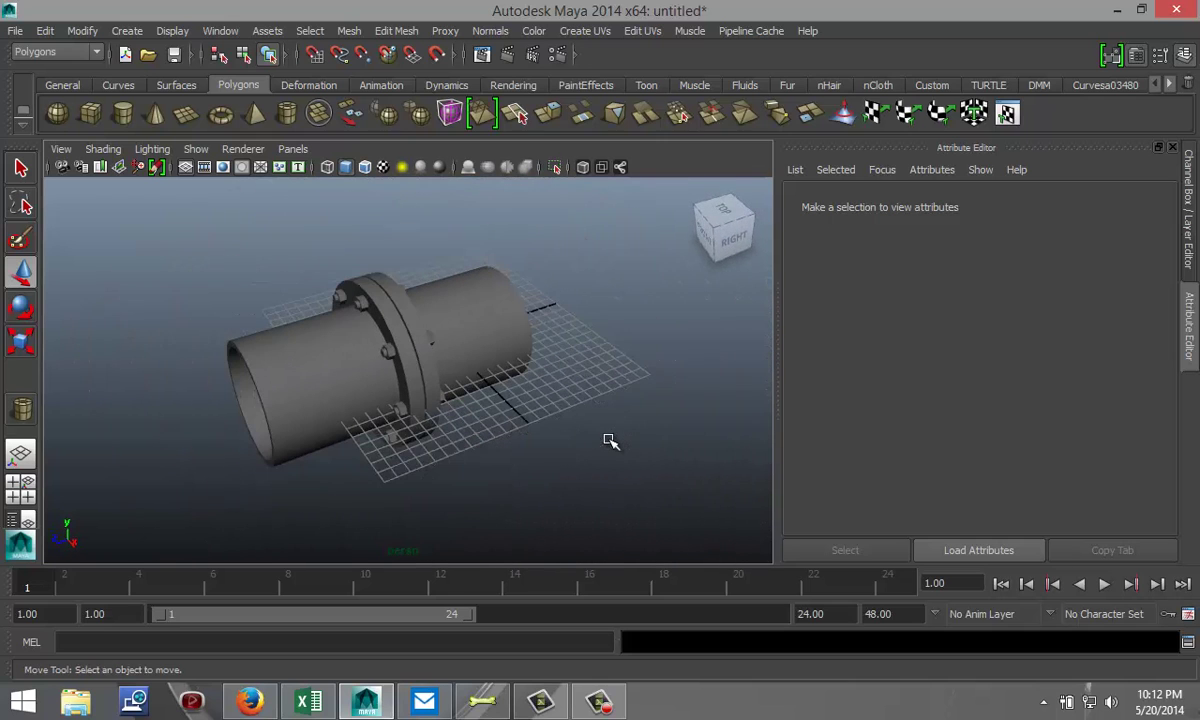
{"action": "left_click_drag", "start_coordinate": [135, 222], "coordinate": [613, 492]}
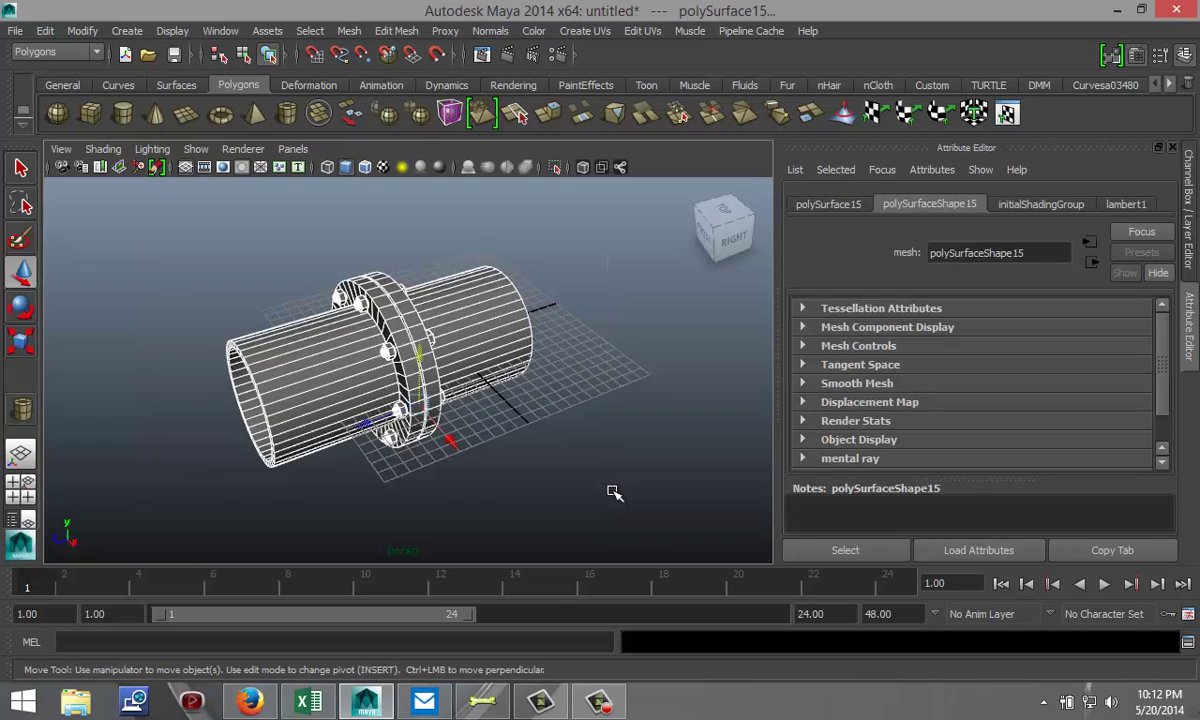
{"action": "left_click", "coordinate": [348, 31]}
{"action": "left_click", "coordinate": [358, 56]}
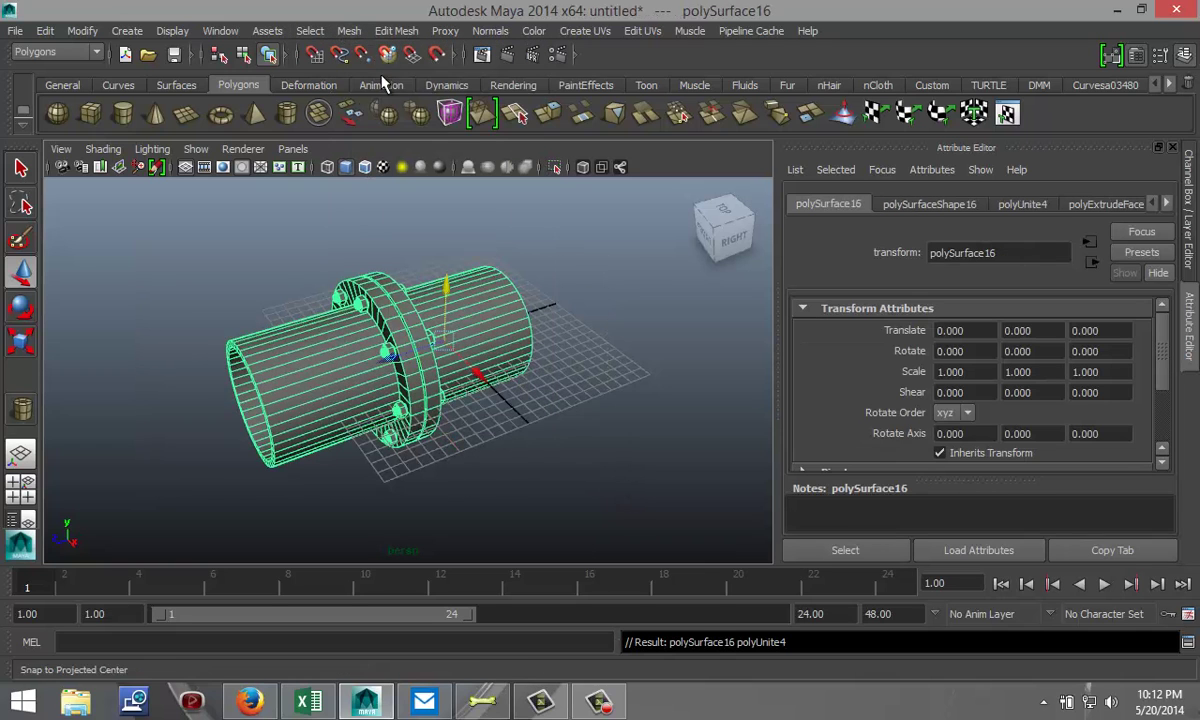
{"action": "left_click_drag", "start_coordinate": [448, 287], "coordinate": [425, 194]}
{"action": "left_click_drag", "start_coordinate": [512, 421], "coordinate": [420, 320], "text": "alt"}
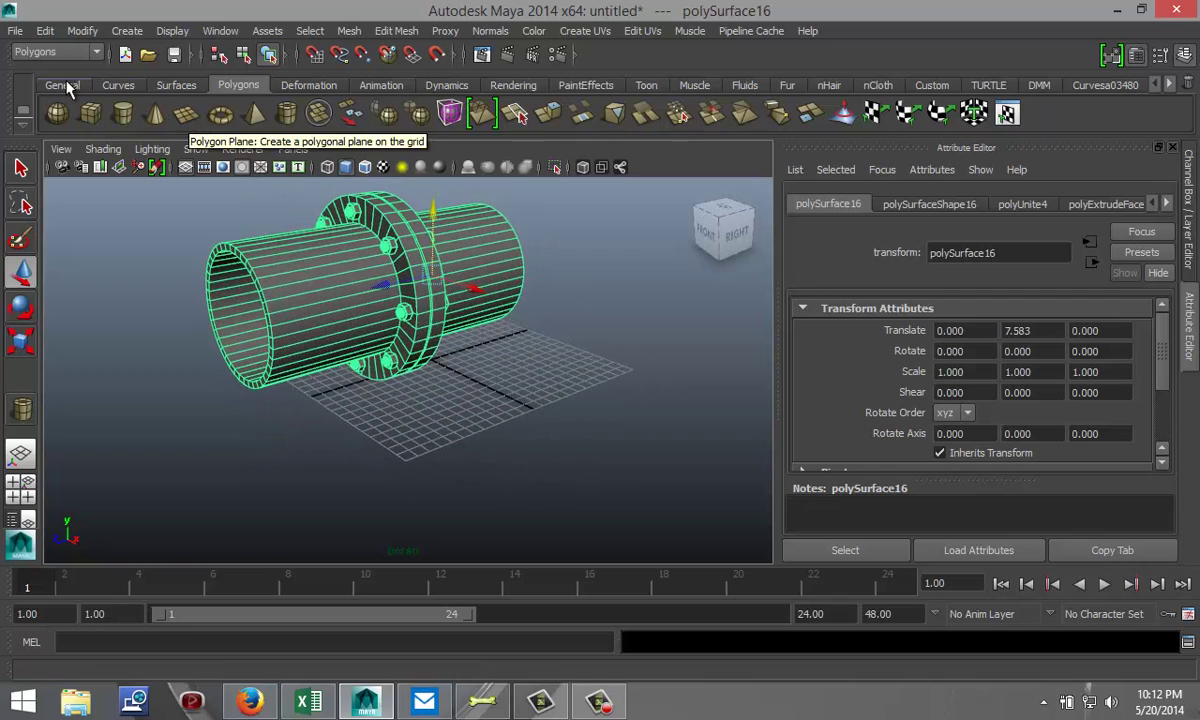
Create a large polygon plane on the grid as a floor extending under and beyond the pipe.
{"action": "left_click", "coordinate": [185, 118]}
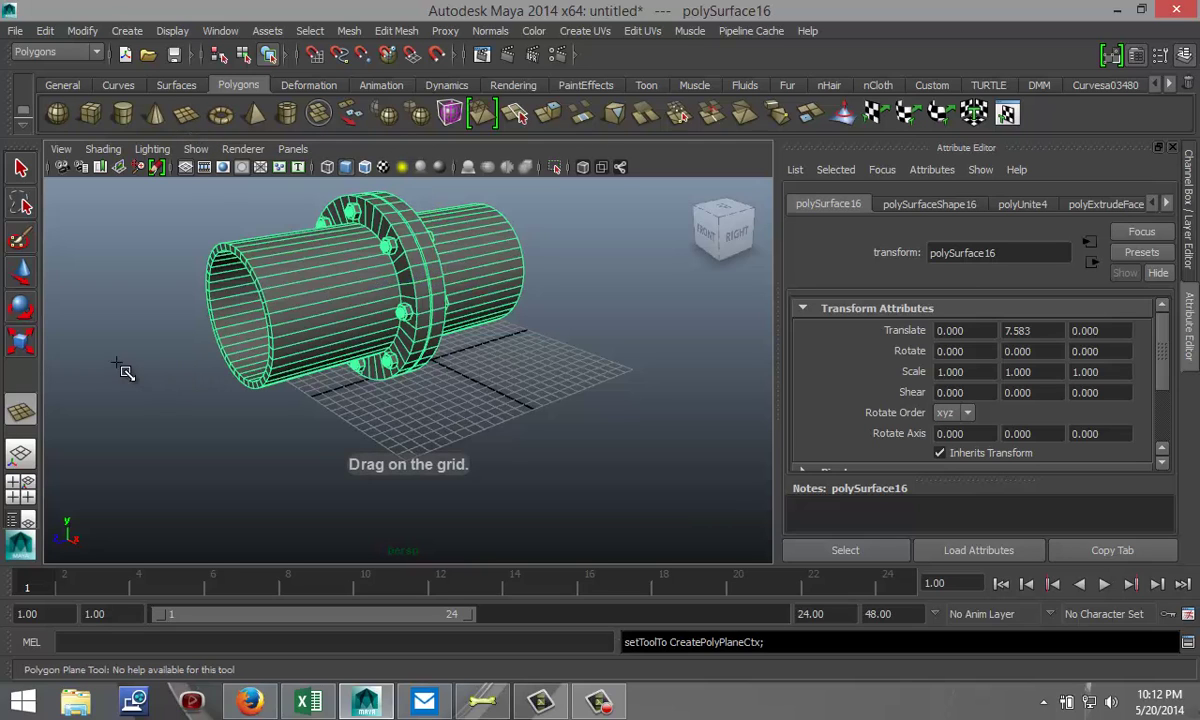
{"action": "left_click_drag", "start_coordinate": [120, 367], "coordinate": [1092, 310]}
{"action": "scroll", "coordinate": [575, 432], "scroll_direction": "down", "scroll_amount": 5}
{"action": "scroll", "coordinate": [575, 432], "scroll_direction": "up", "scroll_amount": 3}
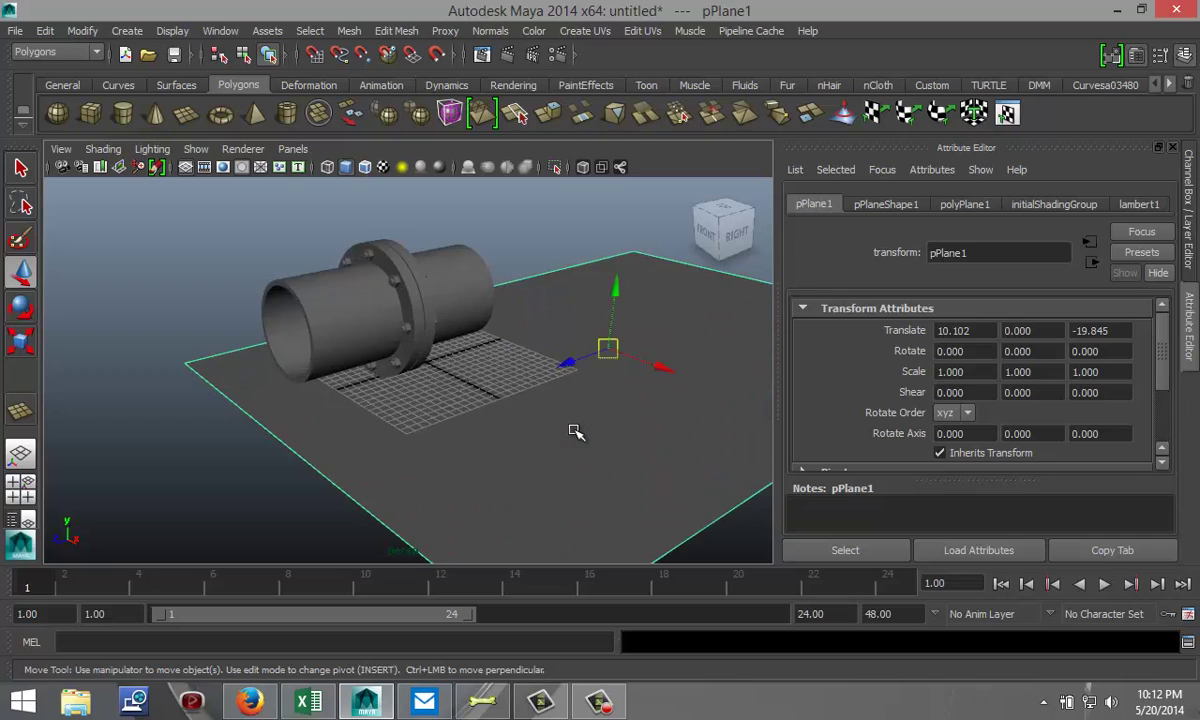
Assign a new Phong E material to the floor plane and set its colour to white.
{"action": "right_click", "coordinate": [575, 432]}
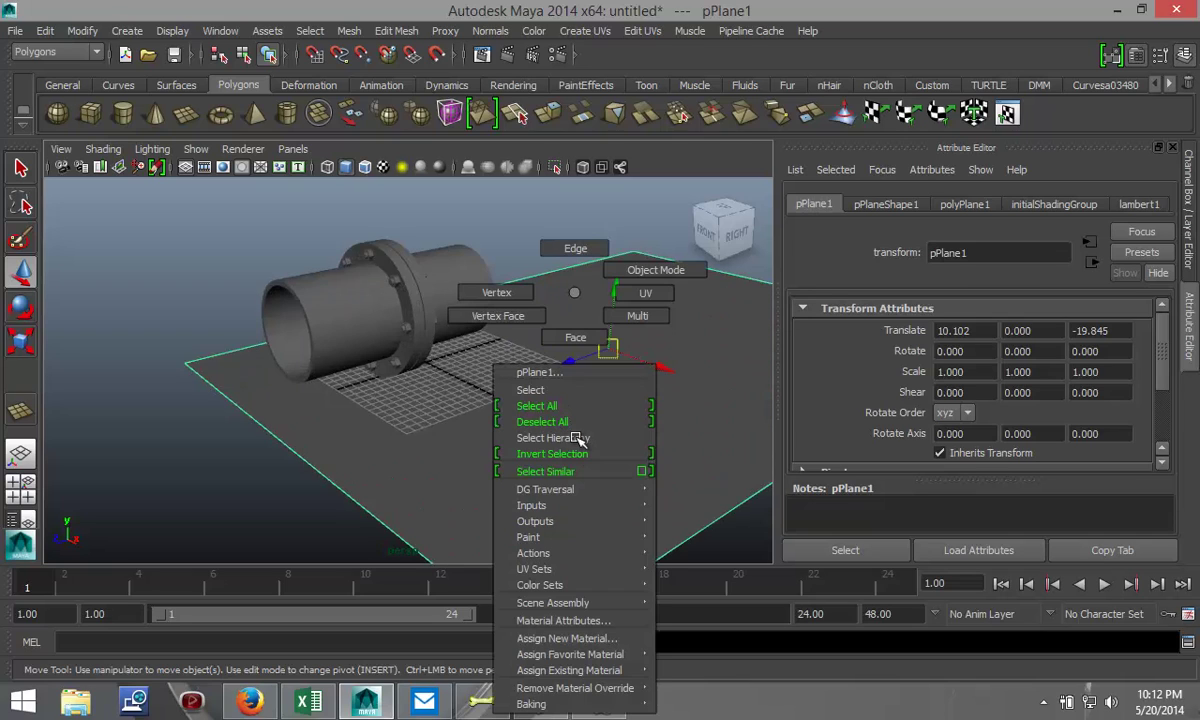
{"action": "left_click", "coordinate": [606, 638]}
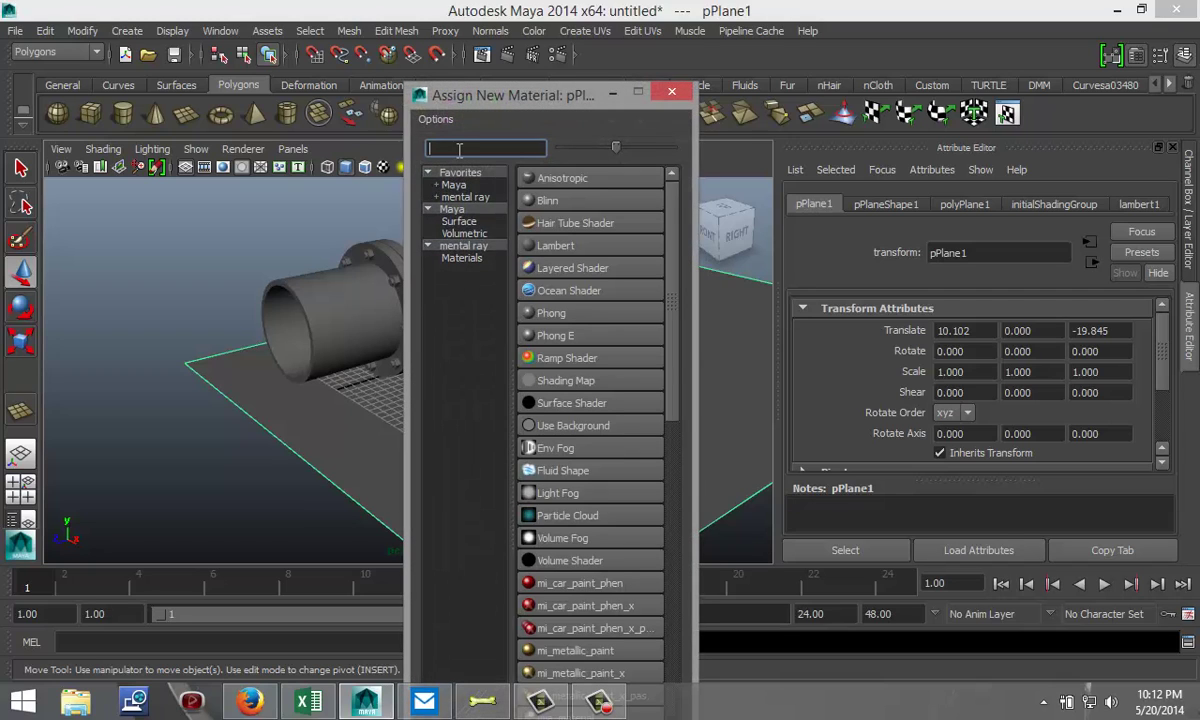
{"action": "type", "text": "ph"}
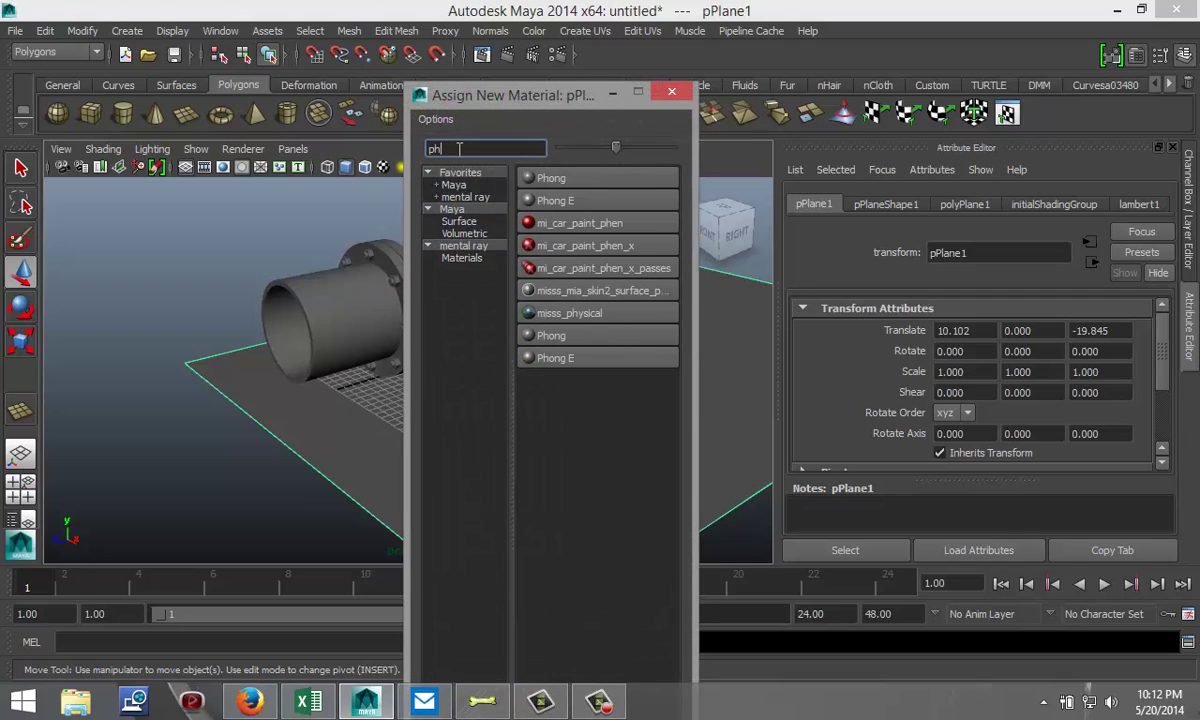
{"action": "left_click", "coordinate": [575, 200]}
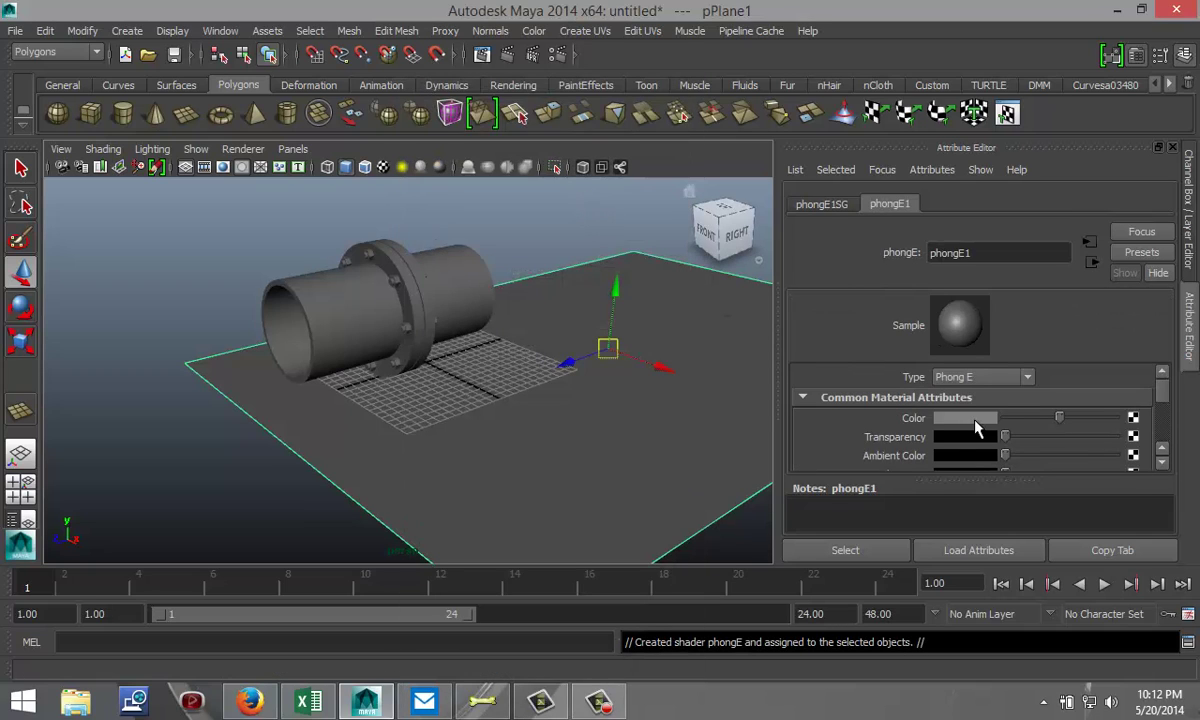
{"action": "left_click", "coordinate": [977, 427]}
{"action": "left_click", "coordinate": [848, 362]}
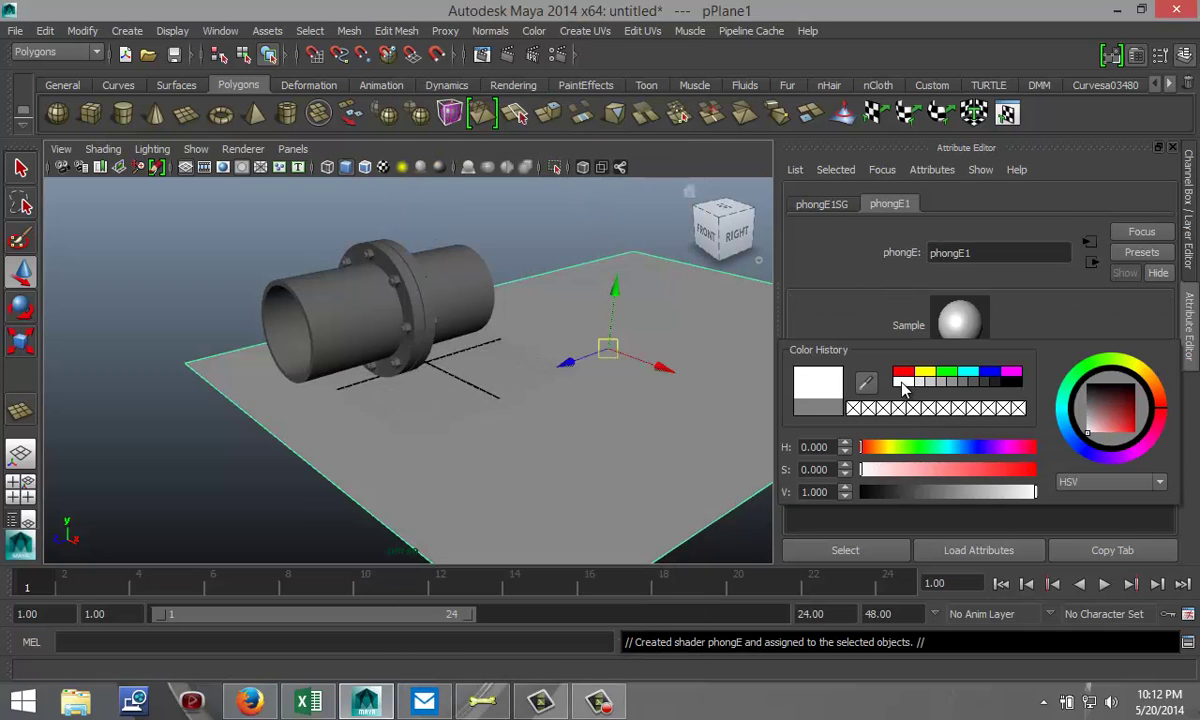
Move the combined pipe along X to about 15.603 over the floor plane.
{"action": "left_click", "coordinate": [454, 291]}
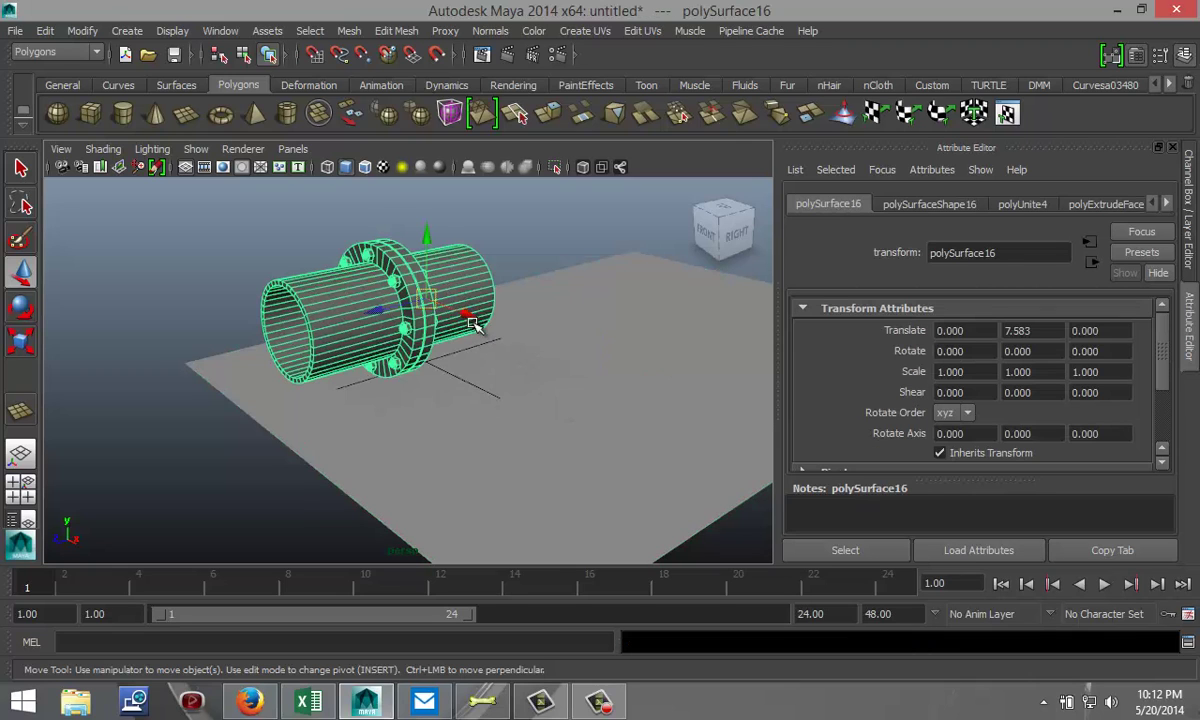
{"action": "left_click_drag", "start_coordinate": [462, 310], "coordinate": [538, 372]}
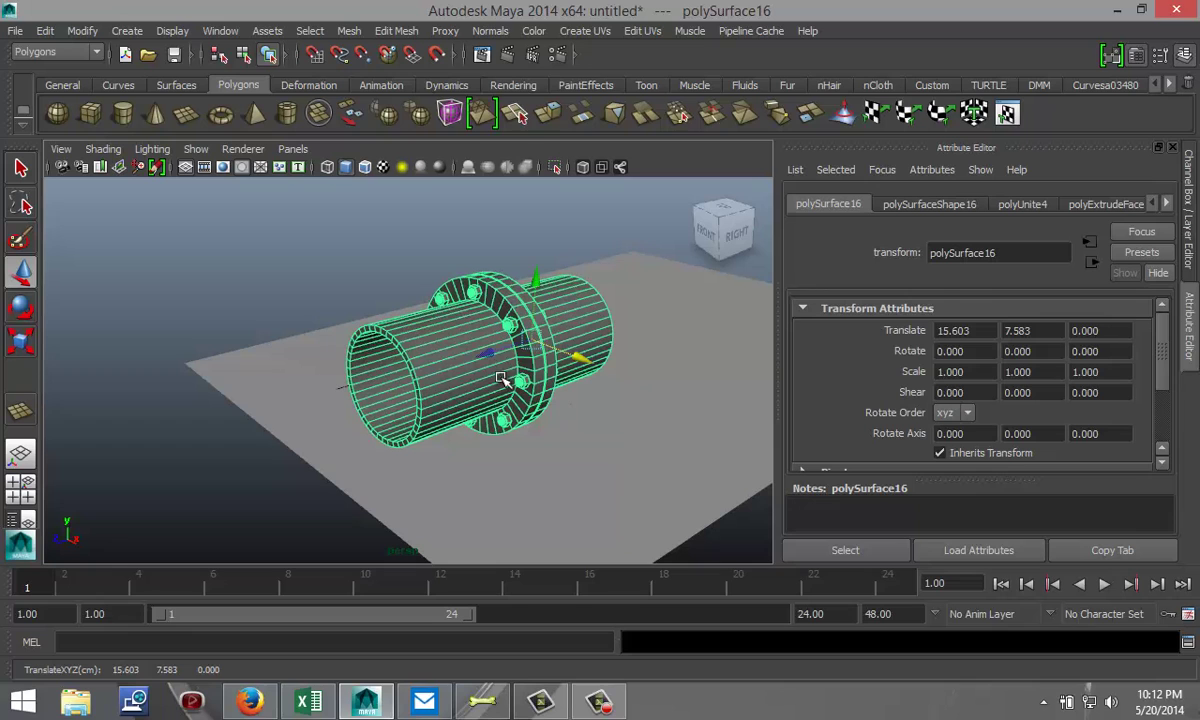
Move the combined pipe along Z to about -13.322 over the floor plane.
{"action": "middle_click_drag", "start_coordinate": [452, 332], "coordinate": [545, 320]}
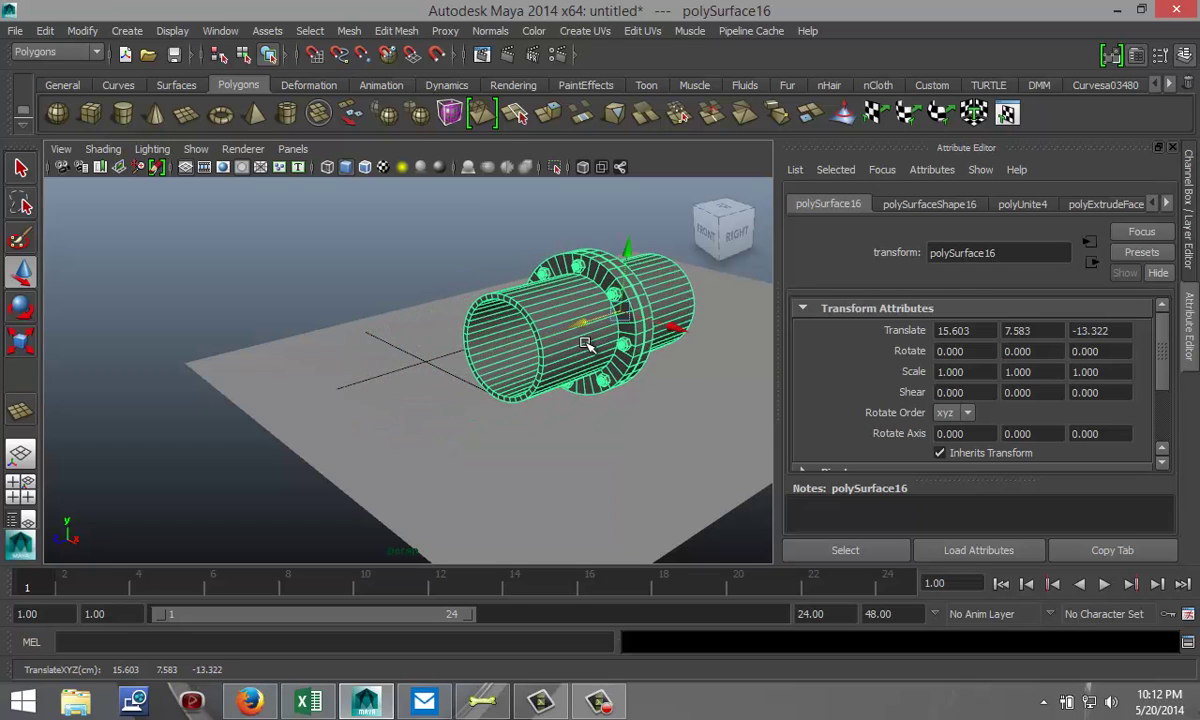
{"action": "middle_click_drag", "start_coordinate": [556, 384], "coordinate": [458, 421], "text": "alt"}
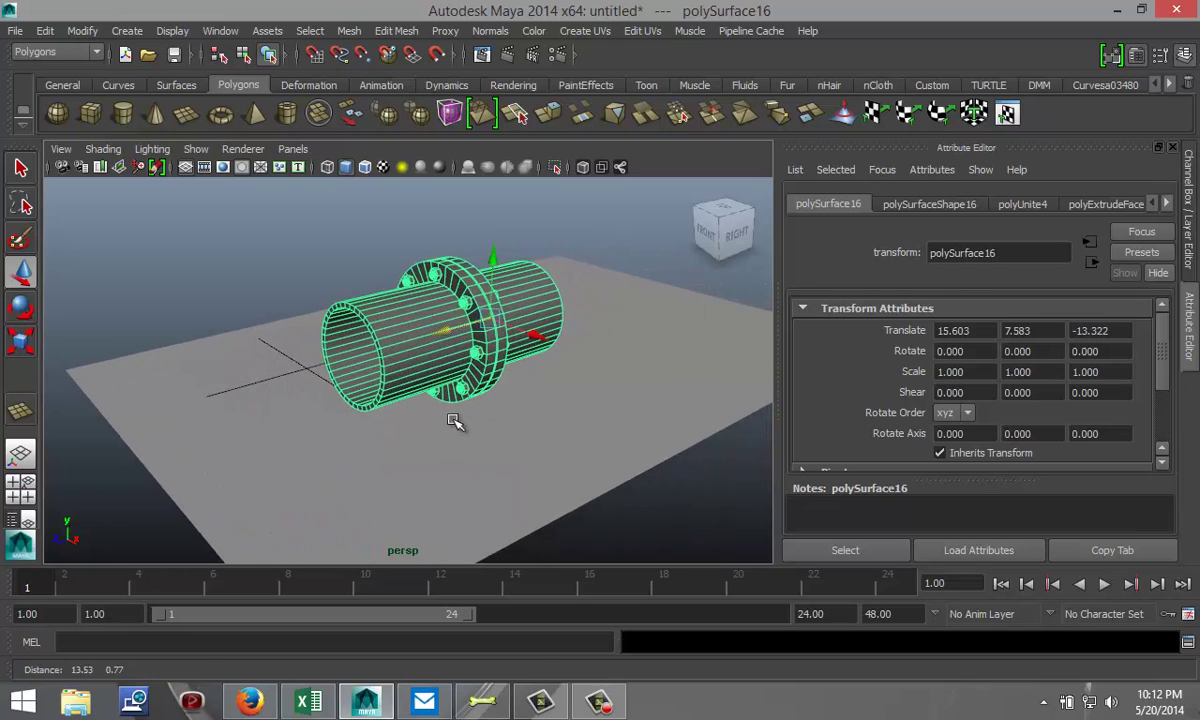
{"action": "left_click_drag", "start_coordinate": [536, 445], "coordinate": [502, 476], "text": "alt"}
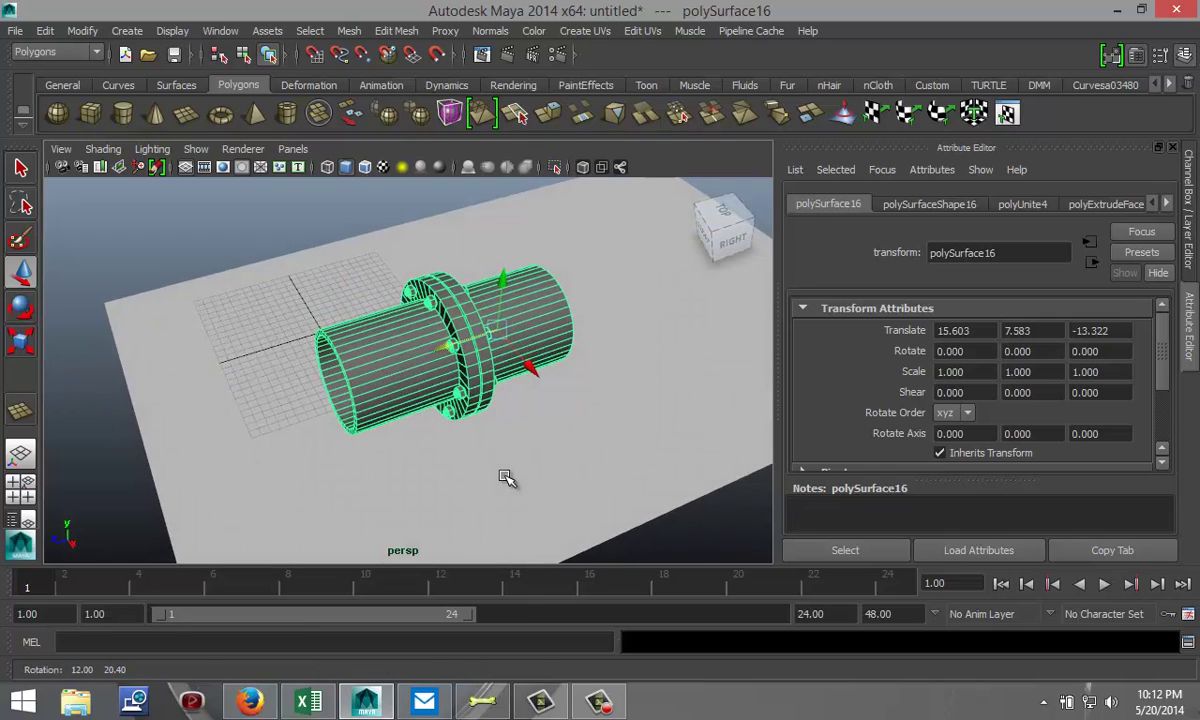
{"action": "scroll", "coordinate": [506, 474], "scroll_direction": "up", "scroll_amount": 3}
{"action": "middle_click_drag", "start_coordinate": [562, 469], "coordinate": [500, 444], "text": "alt"}
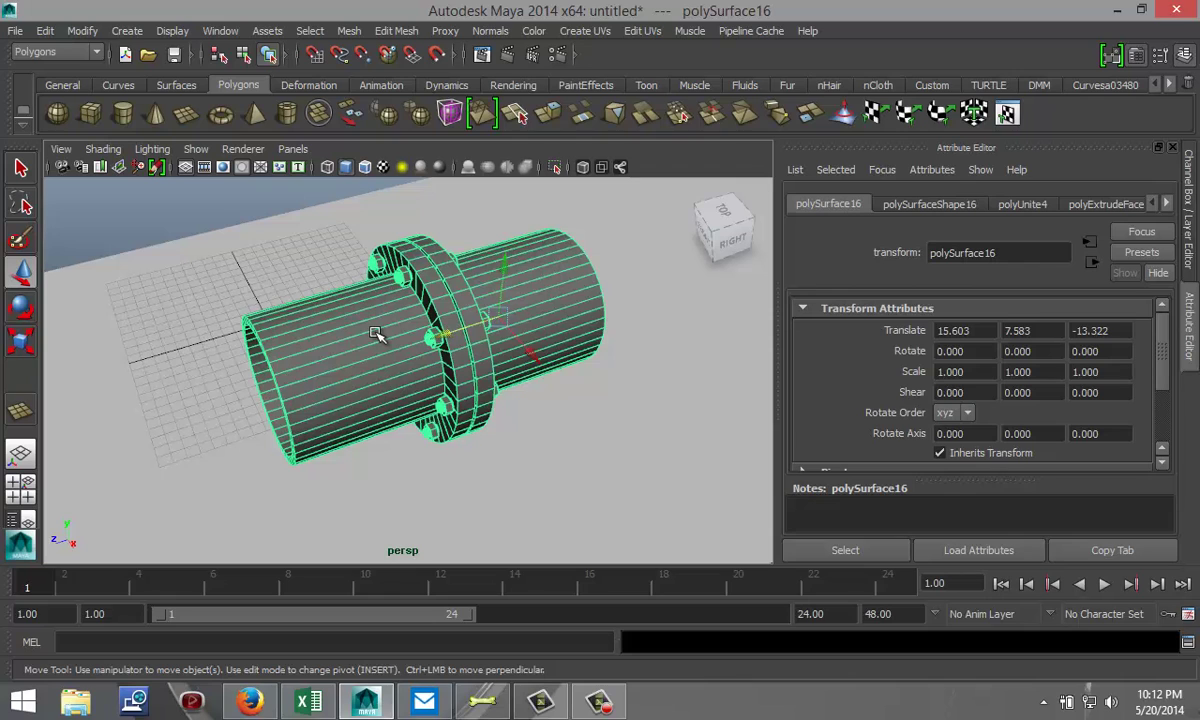
Assign a new mental ray mia_material_x material to the combined pipe mesh.
{"action": "right_click_drag", "start_coordinate": [376, 292], "coordinate": [398, 640]}
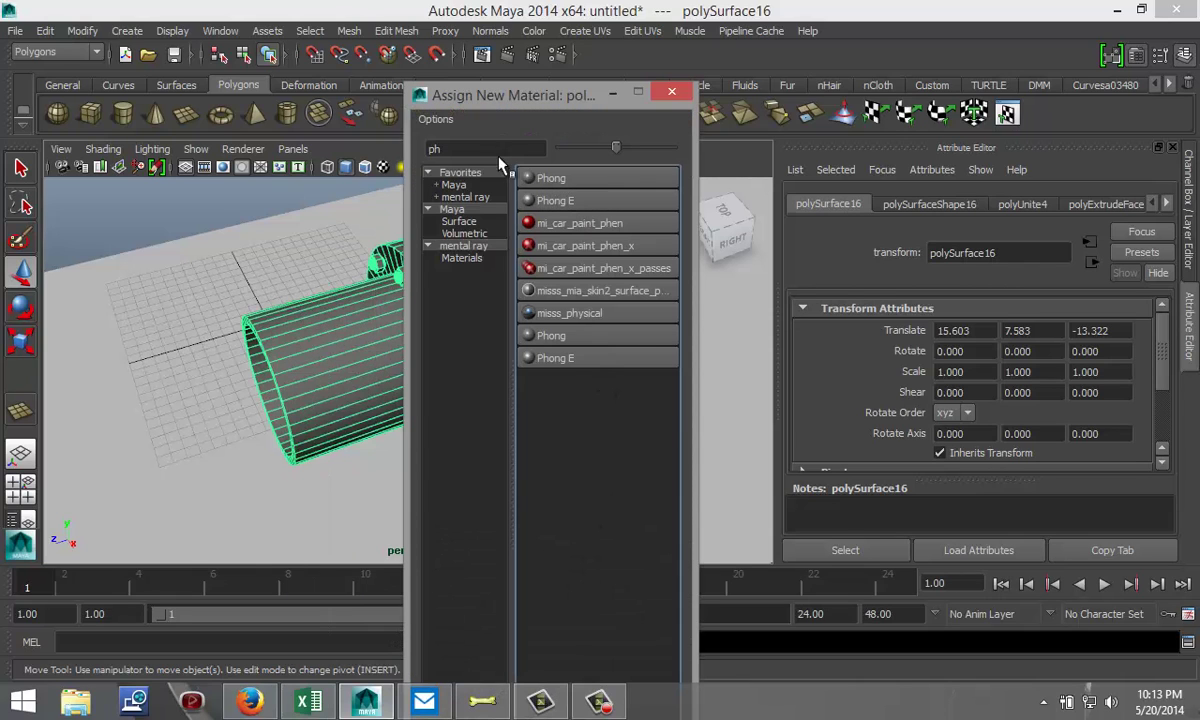
{"action": "left_click_drag", "start_coordinate": [467, 146], "coordinate": [354, 140]}
{"action": "type", "text": "mia"}
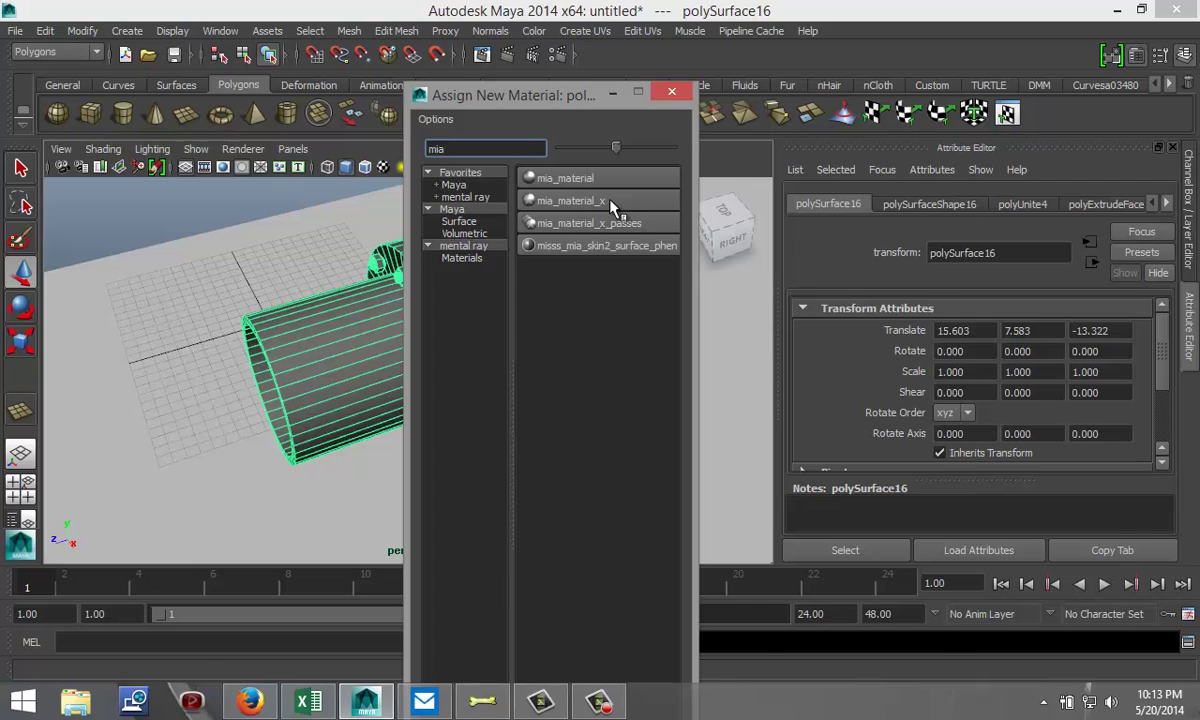
{"action": "left_click", "coordinate": [612, 204]}
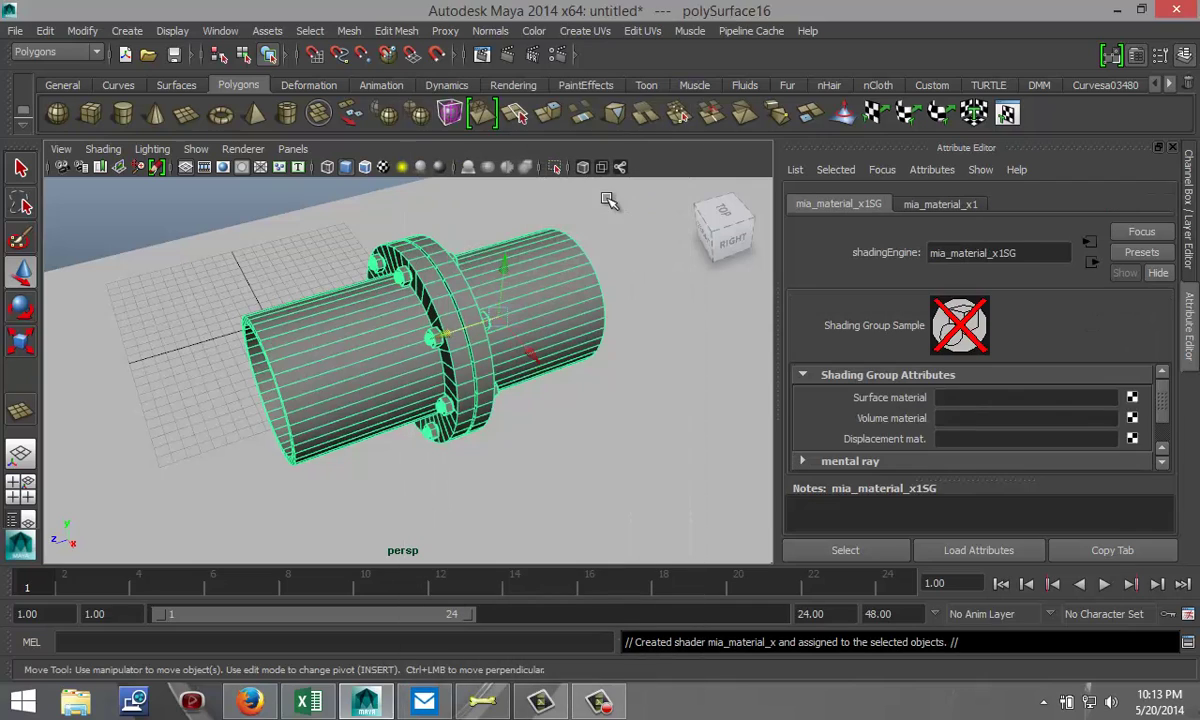
Apply the Chrome preset to the pipe's mia_material_x material.
{"action": "left_click", "coordinate": [951, 205]}
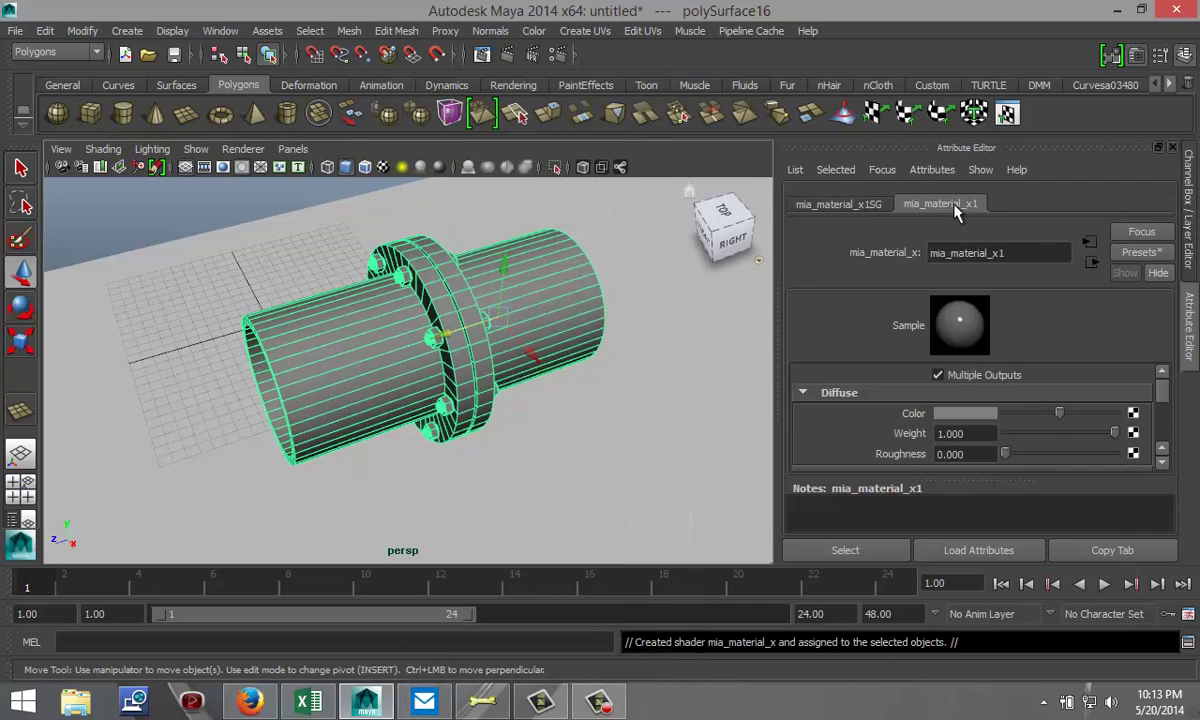
{"action": "left_click", "coordinate": [1133, 256]}
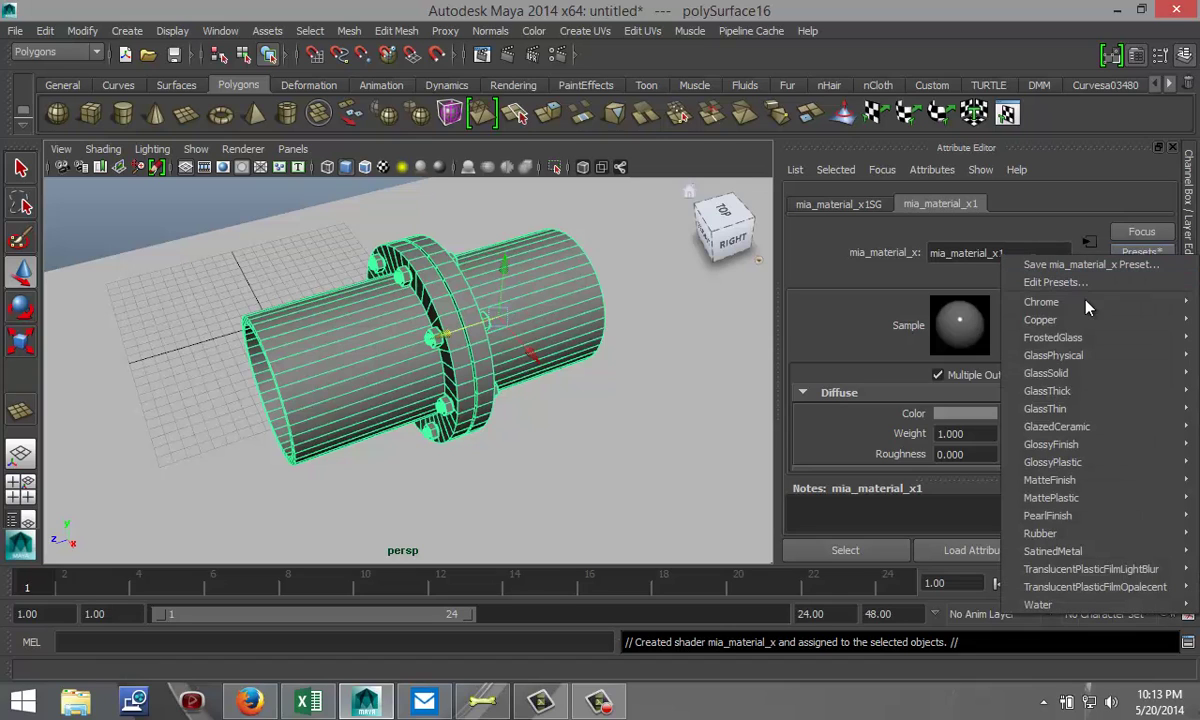
{"action": "mouse_move", "coordinate": [1080, 310]}
{"action": "left_click", "coordinate": [905, 302]}
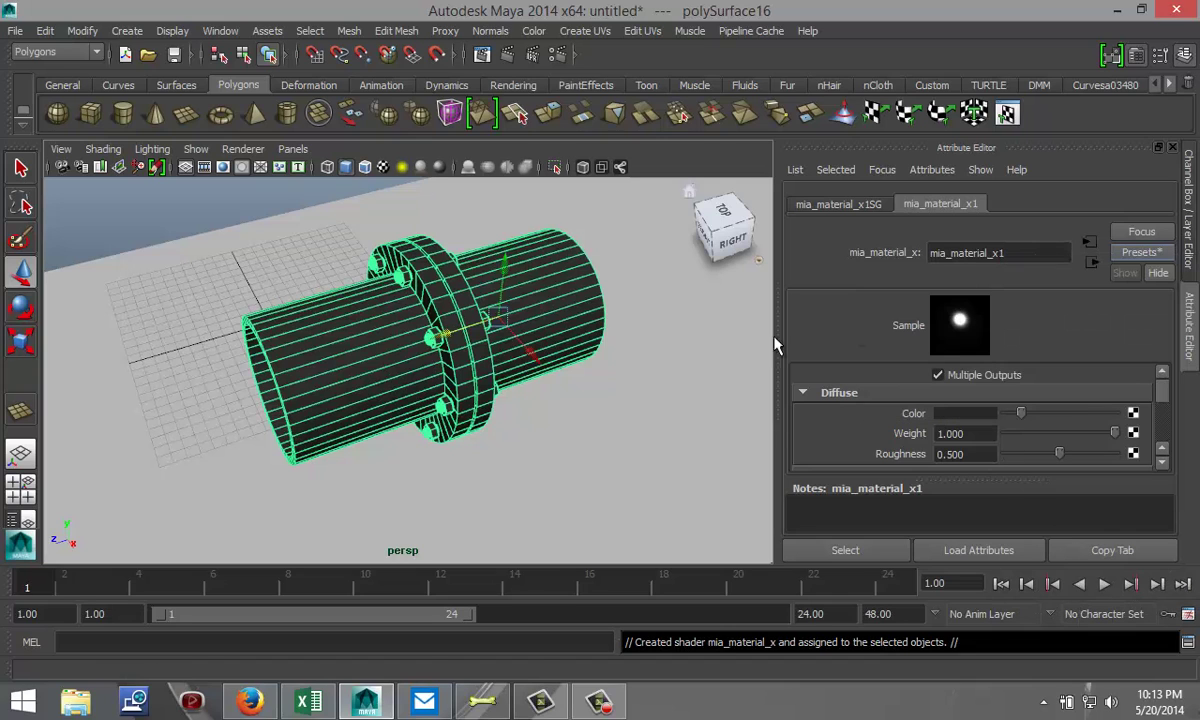
Create a point light beside the pipe at about X 27.038, Y 14.333, and duplicate it to about Z -10.265.
{"action": "scroll", "coordinate": [545, 366], "scroll_direction": "down", "scroll_amount": 3}
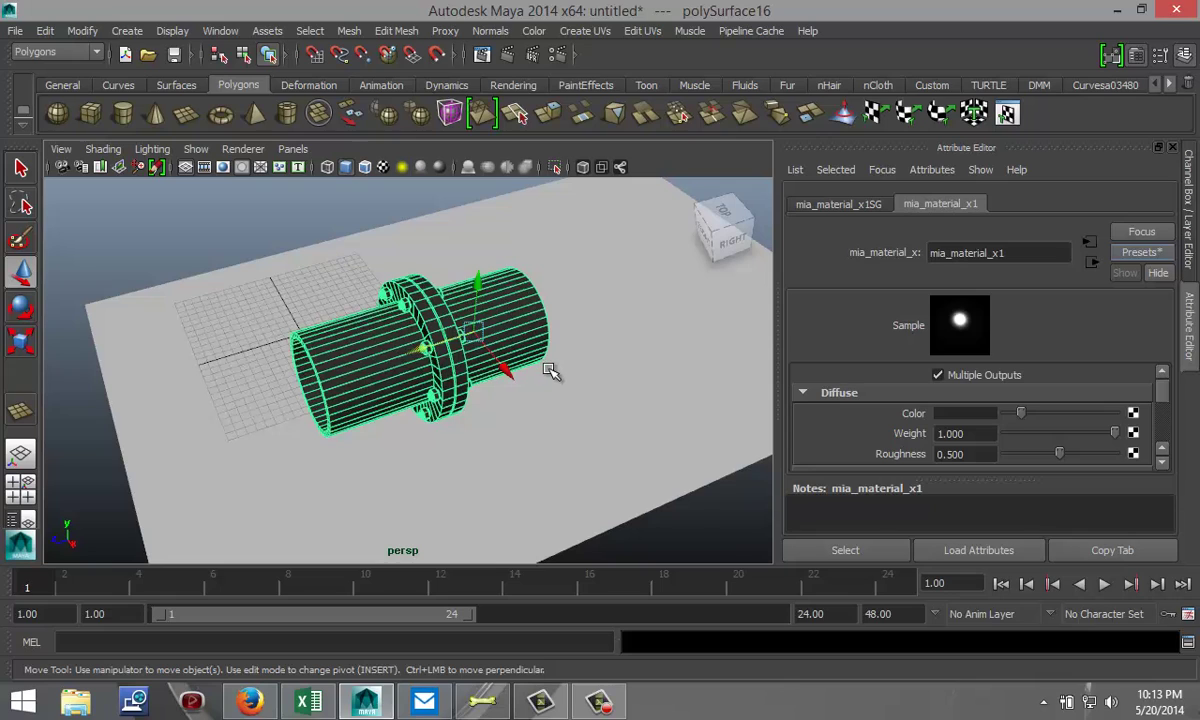
{"action": "left_click", "coordinate": [127, 33]}
{"action": "mouse_move", "coordinate": [168, 108]}
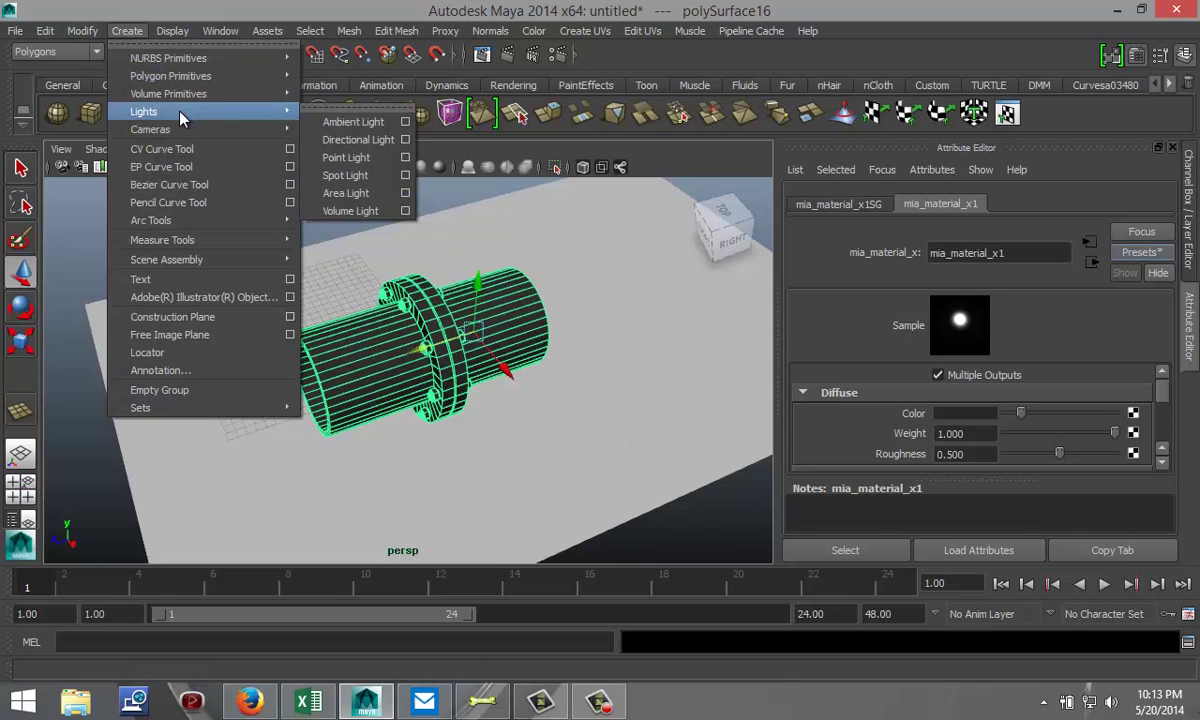
{"action": "left_click", "coordinate": [348, 156]}
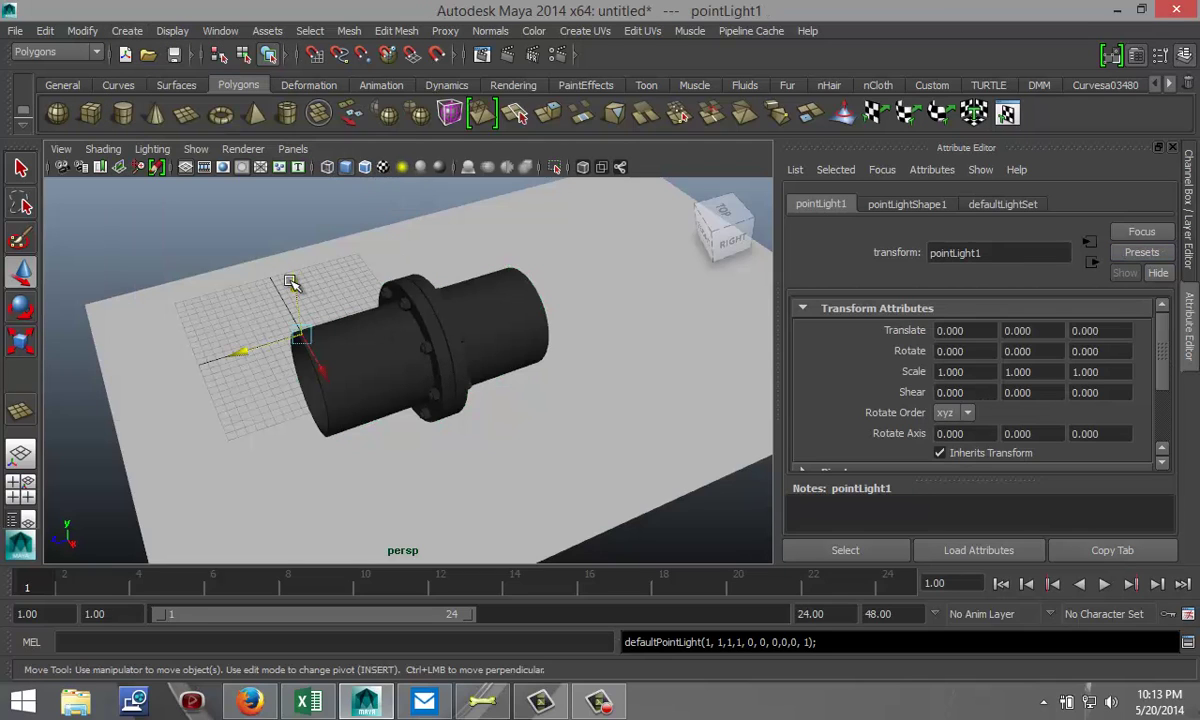
{"action": "left_click_drag", "start_coordinate": [293, 280], "coordinate": [367, 466]}
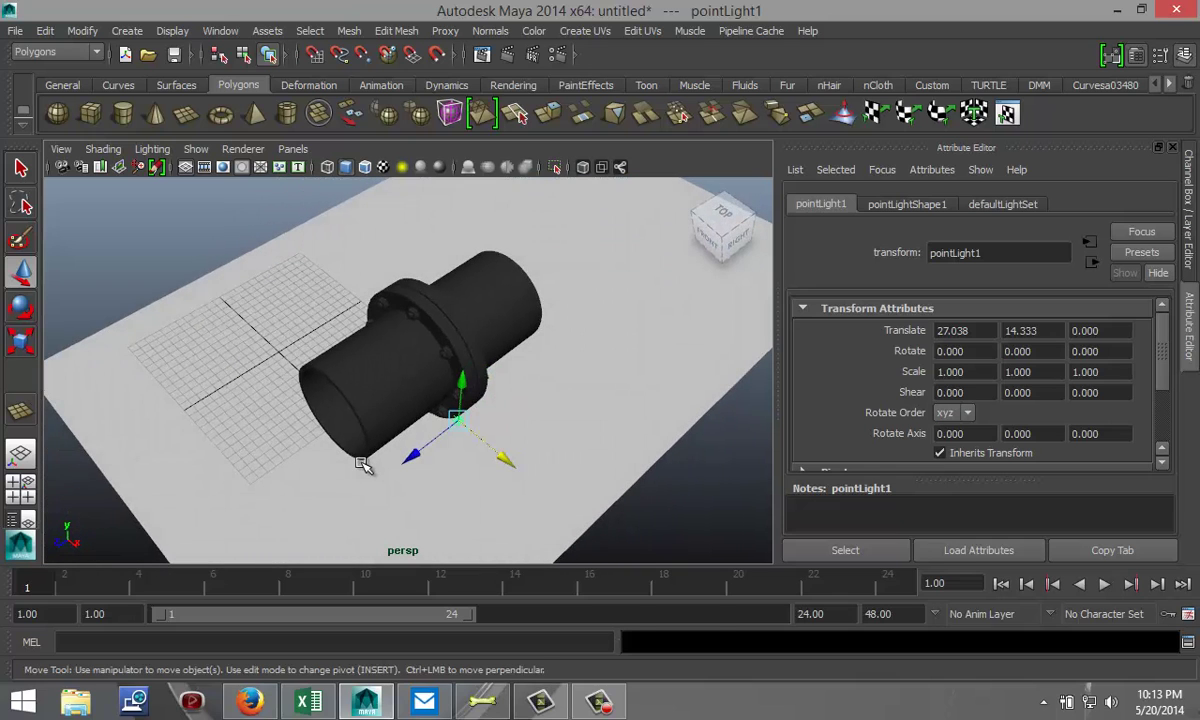
{"action": "key", "text": "ctrl+d"}
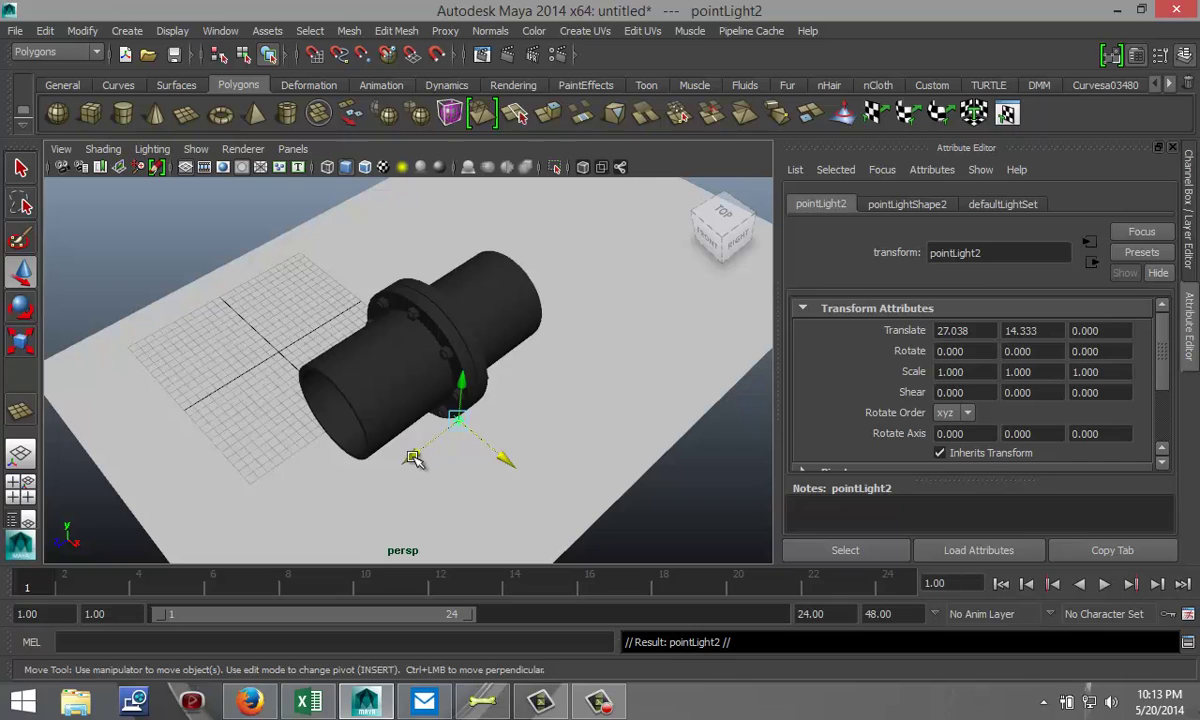
{"action": "middle_click_drag", "start_coordinate": [413, 458], "coordinate": [527, 460]}
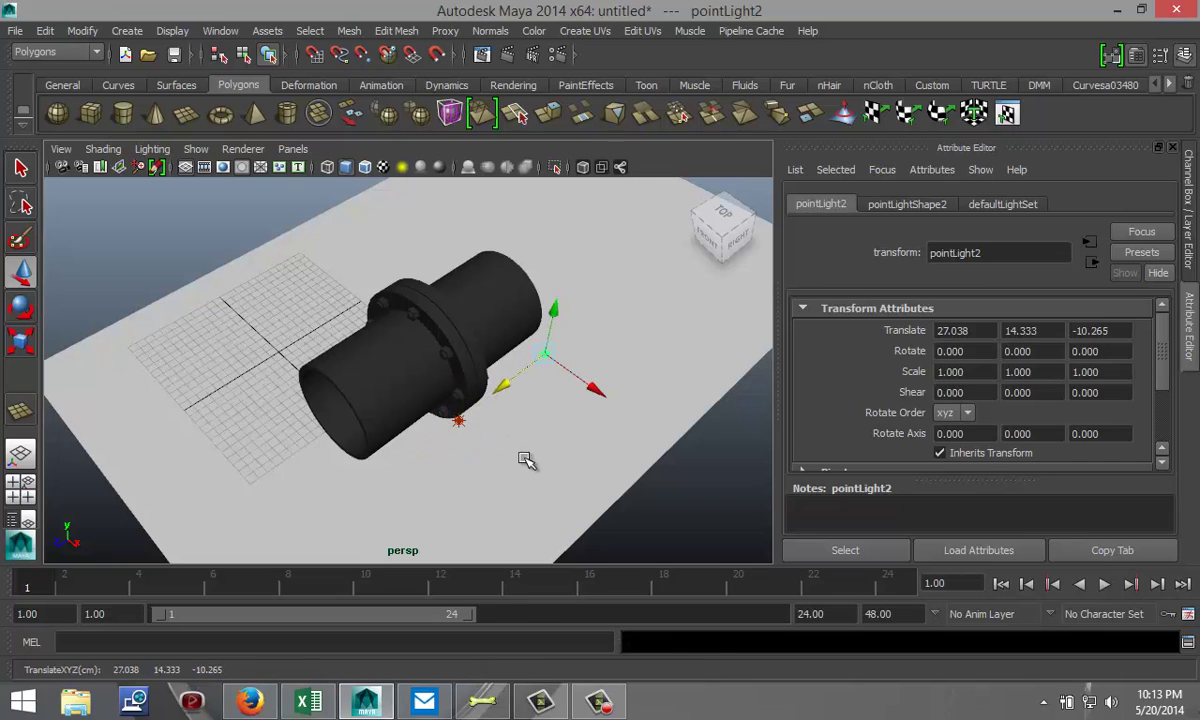
Turn on Use Depth Map Shadows for the original point light.
{"action": "left_click", "coordinate": [452, 415]}
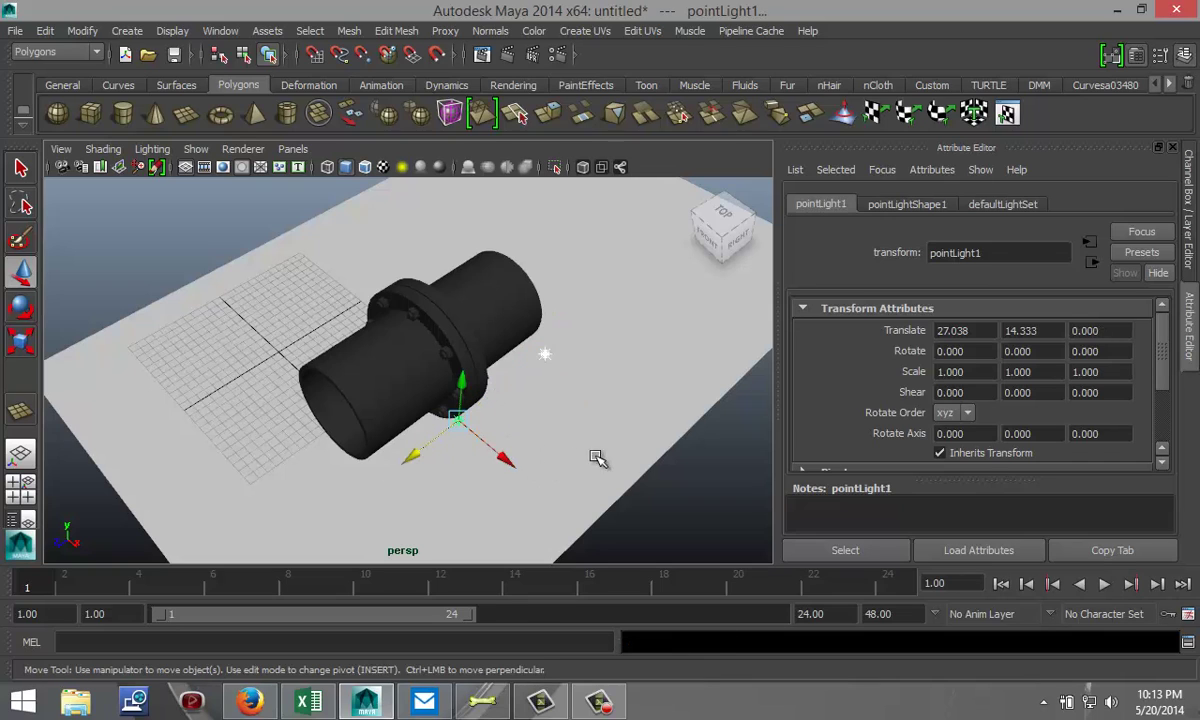
{"action": "left_click", "coordinate": [930, 213]}
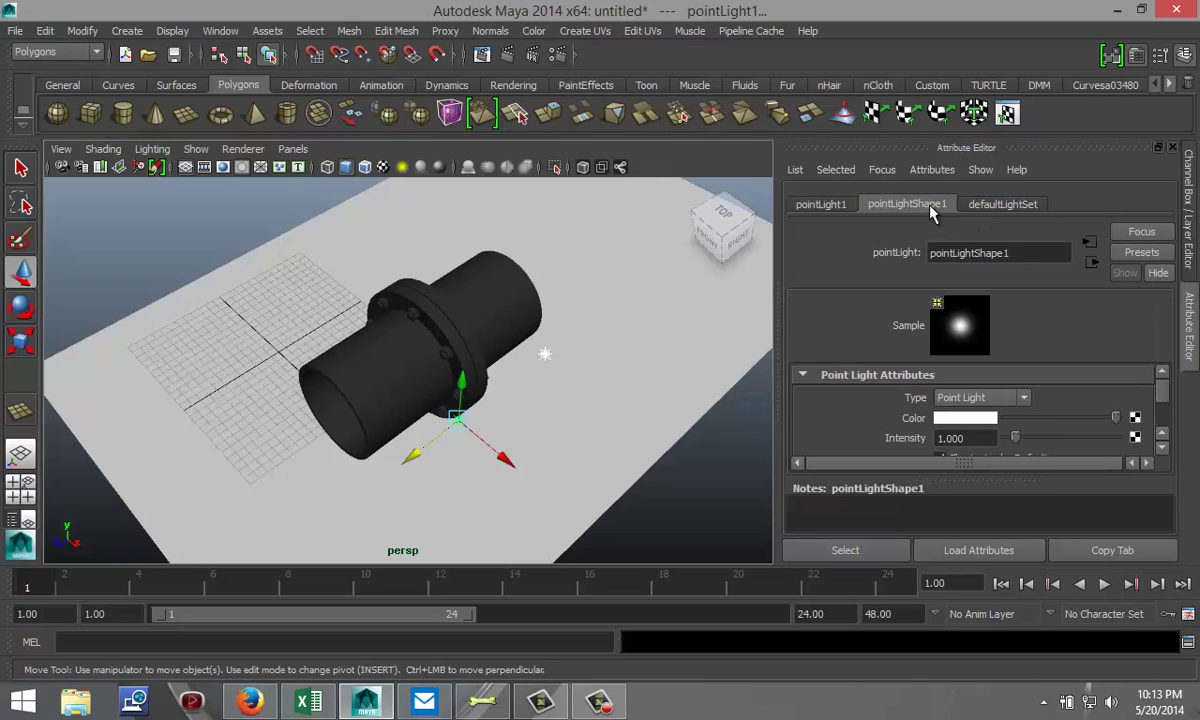
{"action": "scroll", "coordinate": [819, 393], "scroll_direction": "down", "scroll_amount": 2}
{"action": "scroll", "coordinate": [873, 422], "scroll_direction": "down", "scroll_amount": 2}
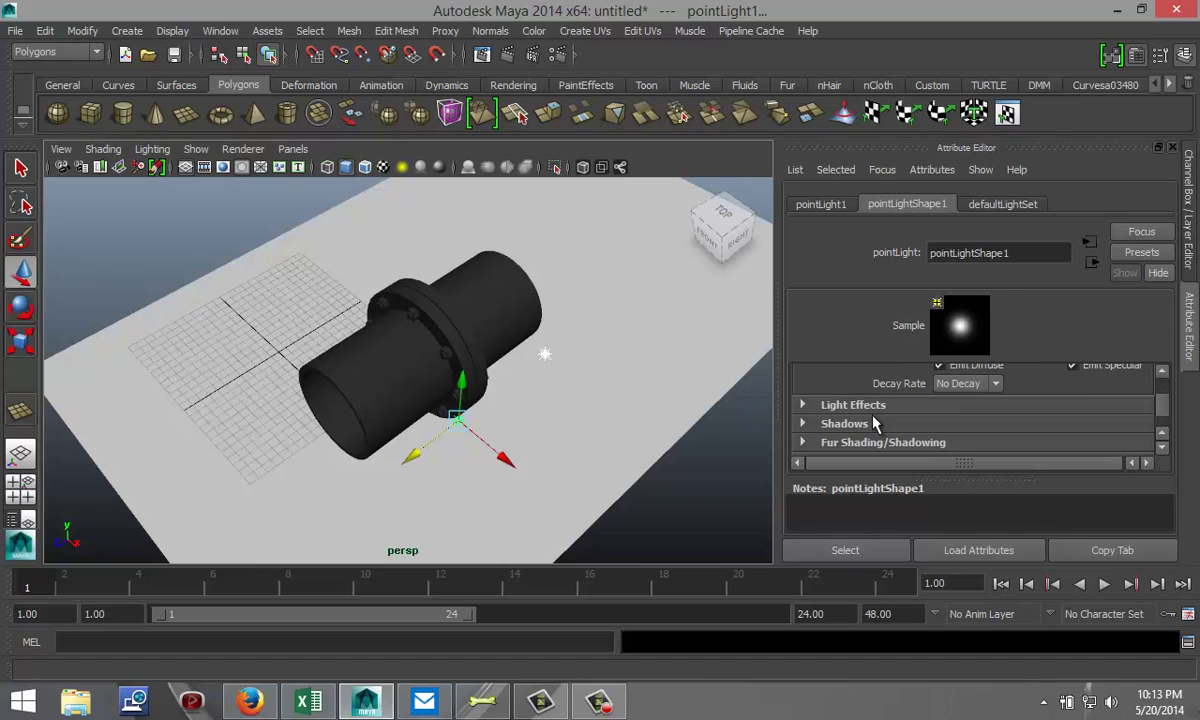
{"action": "left_click", "coordinate": [803, 424]}
{"action": "scroll", "coordinate": [897, 427], "scroll_direction": "down", "scroll_amount": 1}
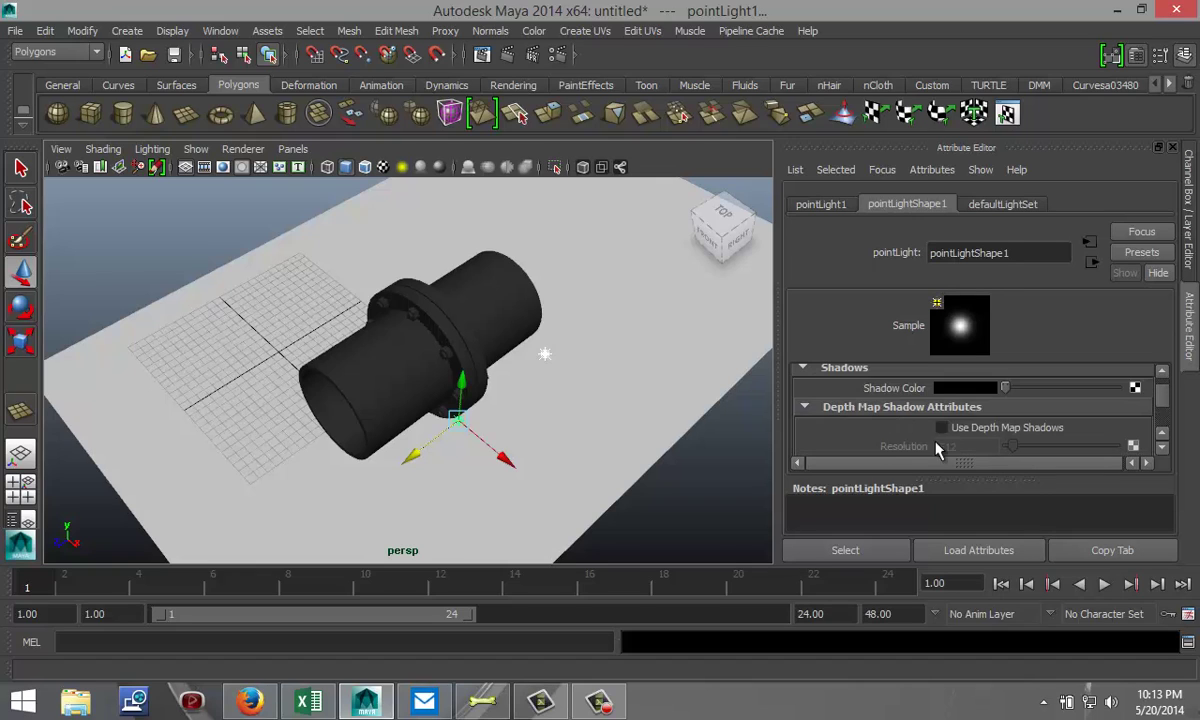
{"action": "left_click", "coordinate": [942, 428]}
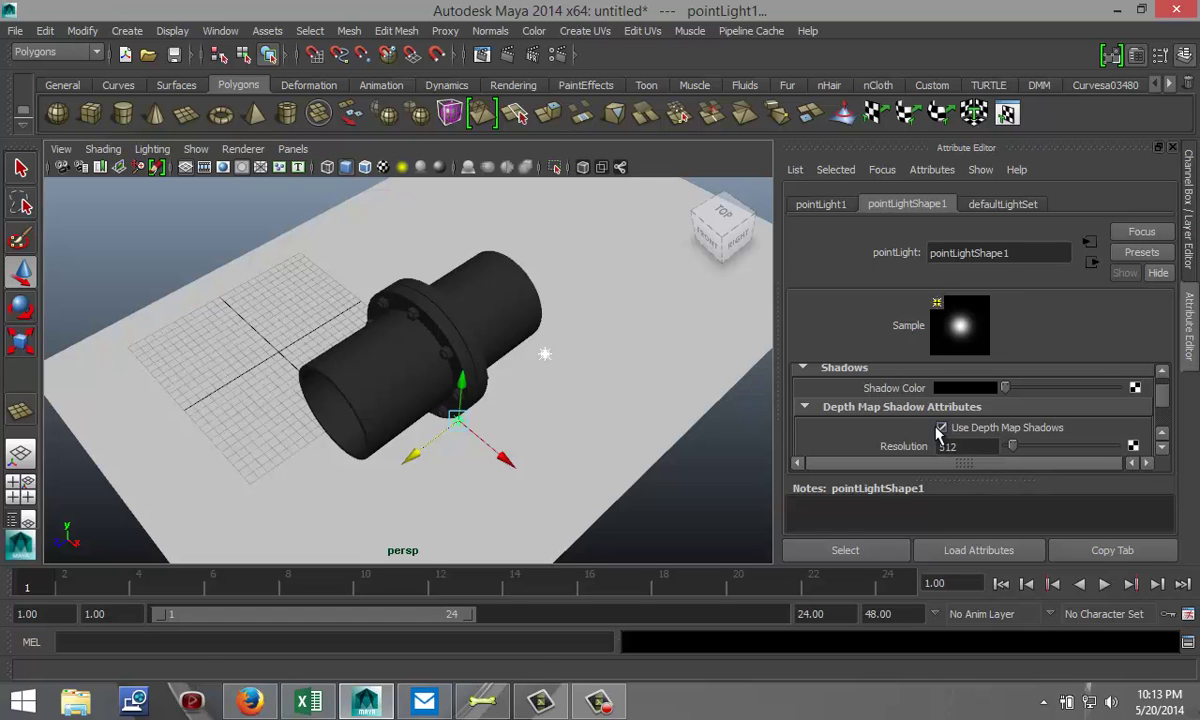
Scale the floor plane up uniformly to about 6.502 so it extends far beyond the pipe on every side.
{"action": "left_click_drag", "start_coordinate": [553, 449], "coordinate": [520, 421], "text": "alt"}
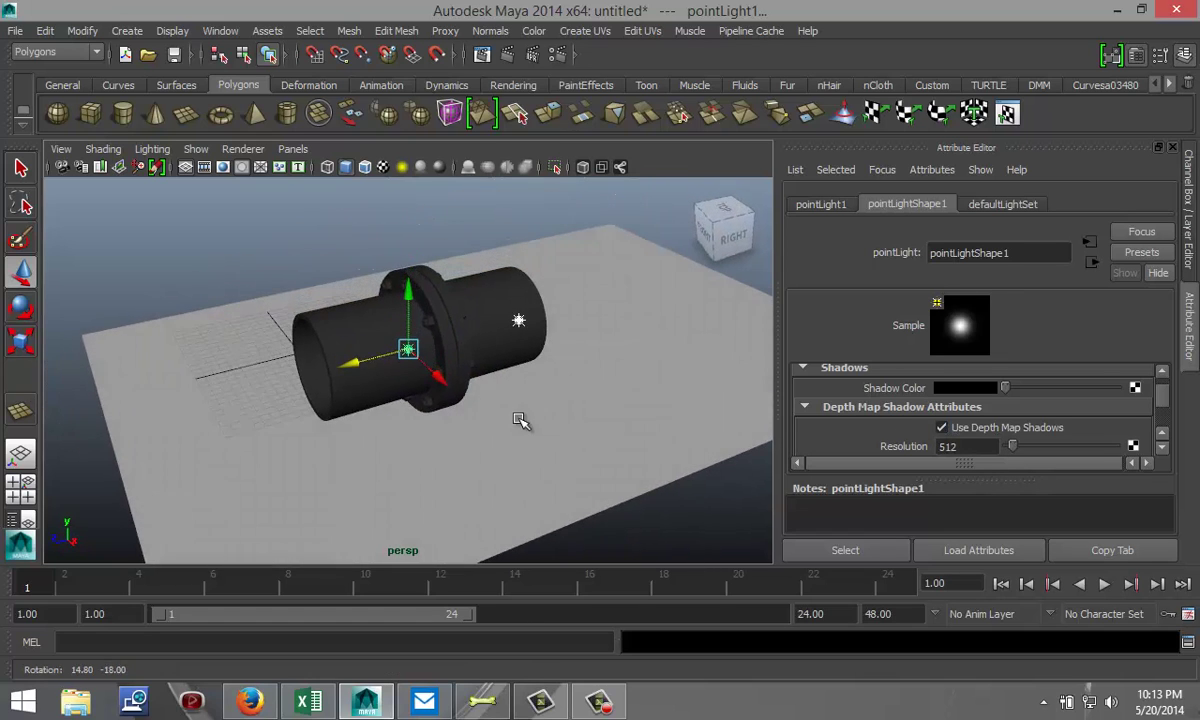
{"action": "left_click", "coordinate": [615, 435]}
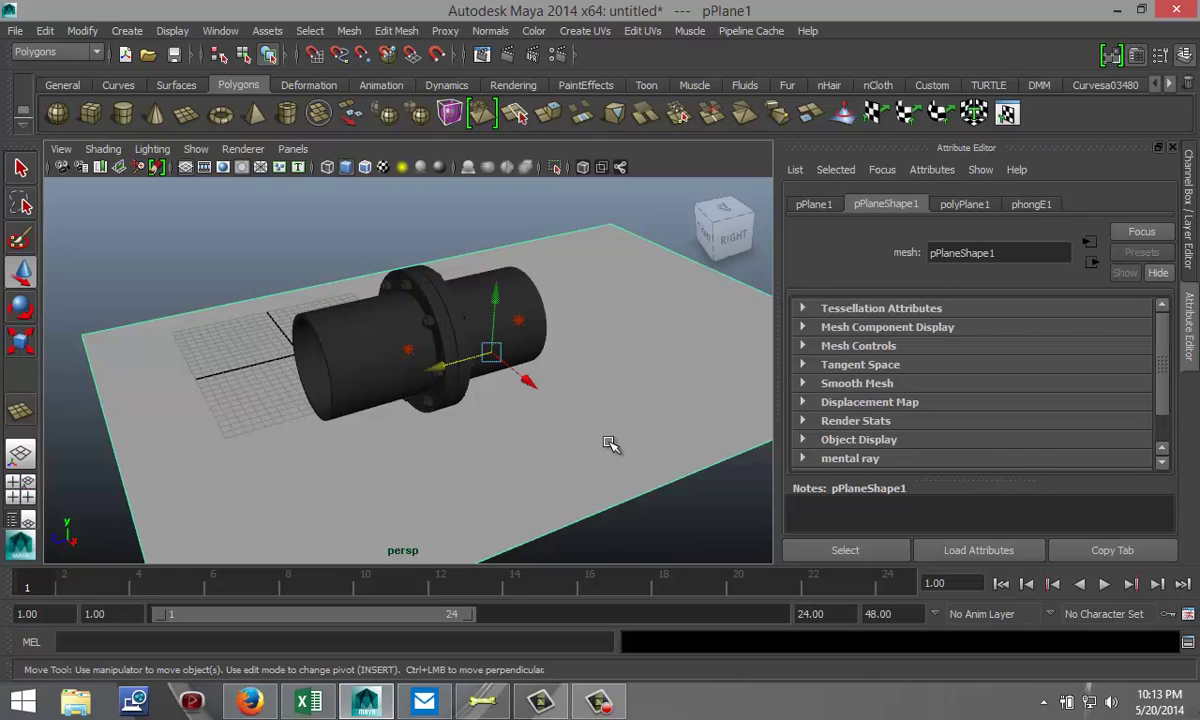
{"action": "key", "text": "r"}
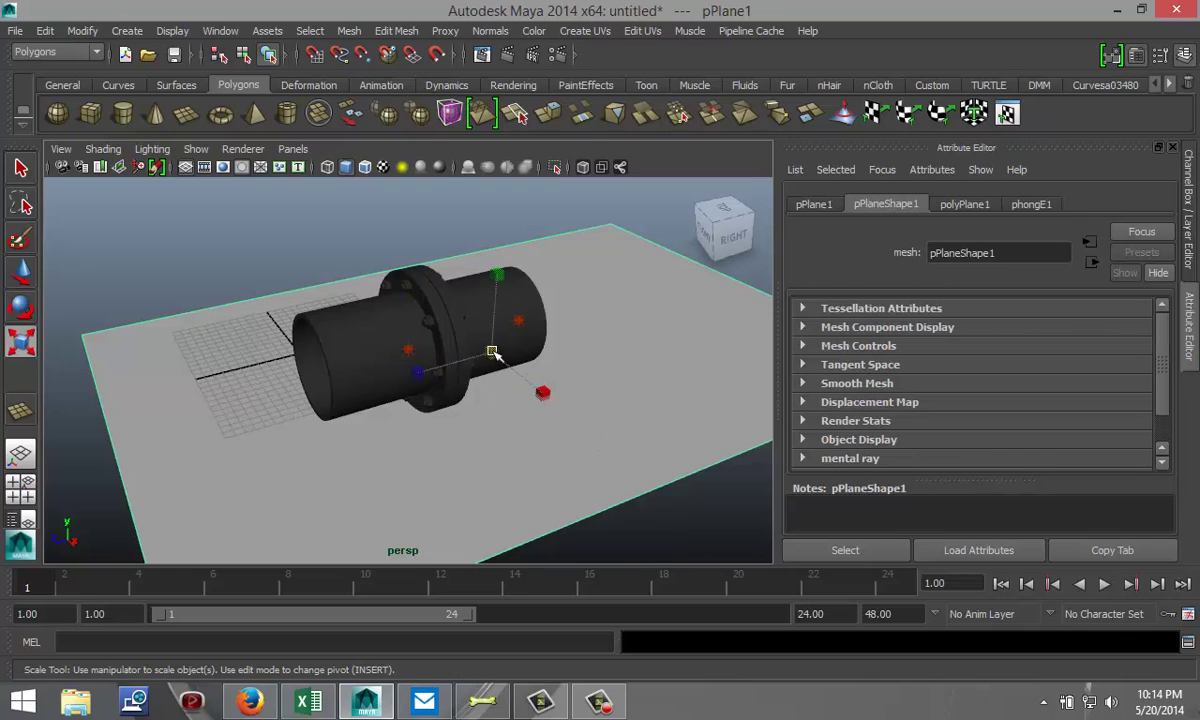
{"action": "left_click_drag", "start_coordinate": [492, 352], "coordinate": [1088, 357]}
{"action": "scroll", "coordinate": [581, 460], "scroll_direction": "down", "scroll_amount": 5}
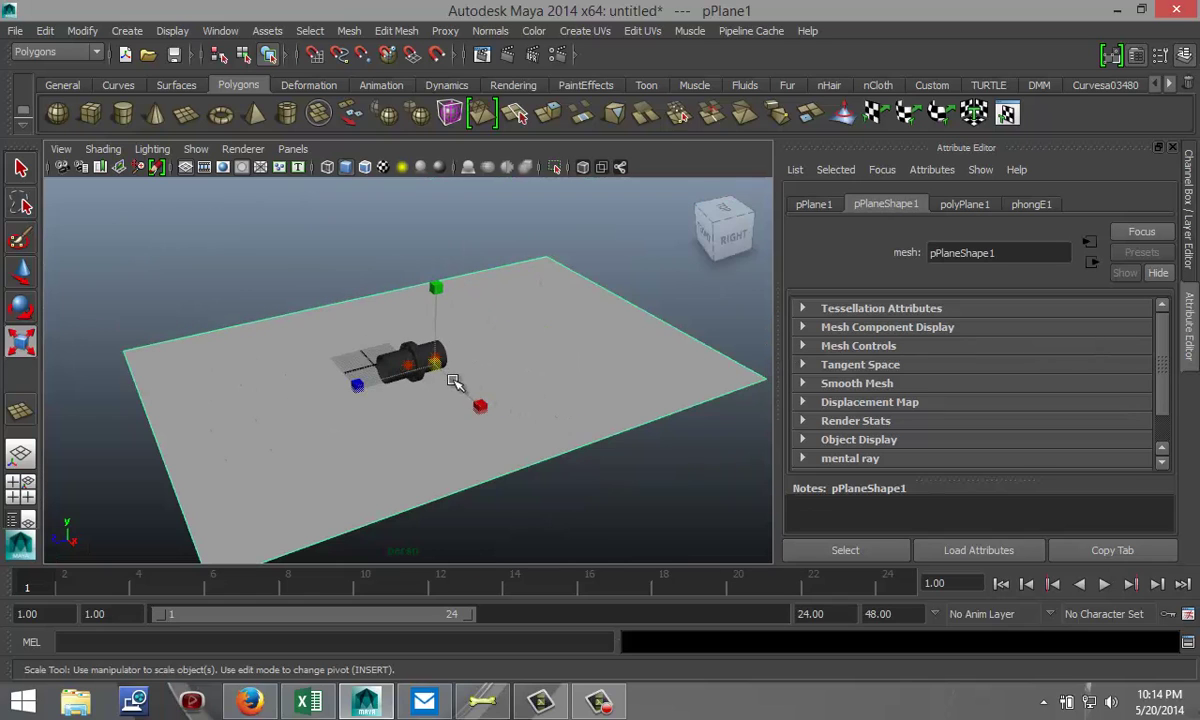
{"action": "scroll", "coordinate": [568, 360], "scroll_direction": "up", "scroll_amount": 3}
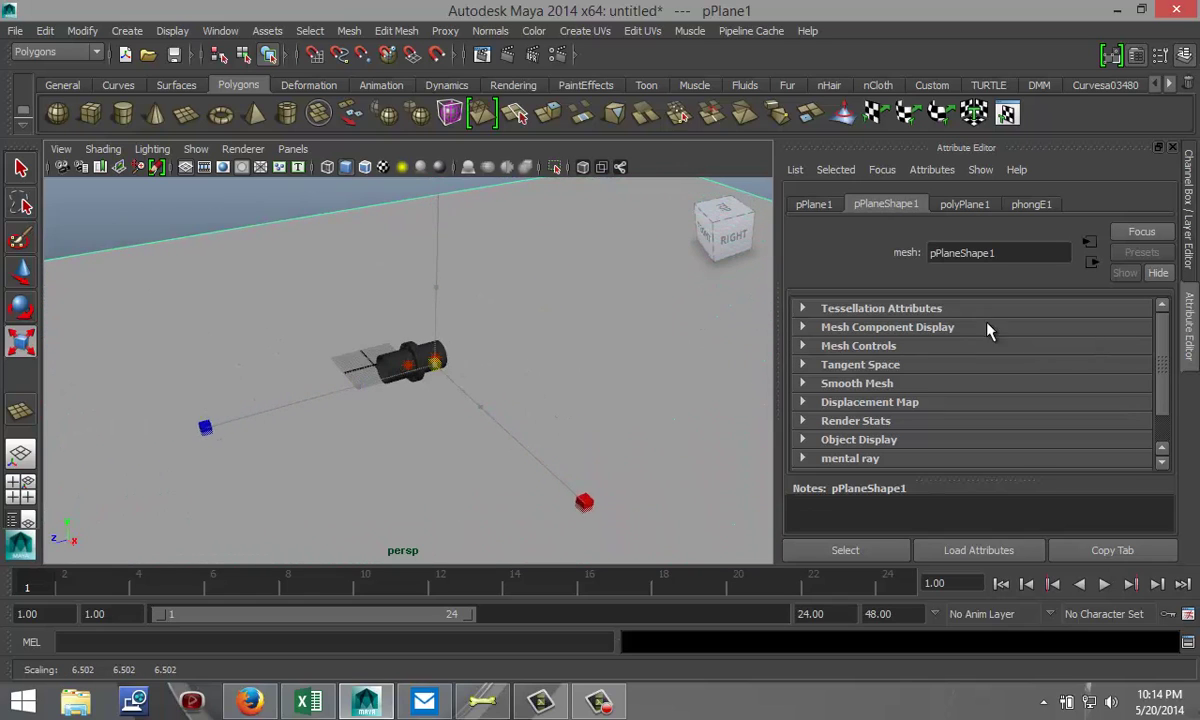
Set the renderer to mental ray and its unified sampling quality to 1.00.
{"action": "scroll", "coordinate": [514, 378], "scroll_direction": "up", "scroll_amount": 5}
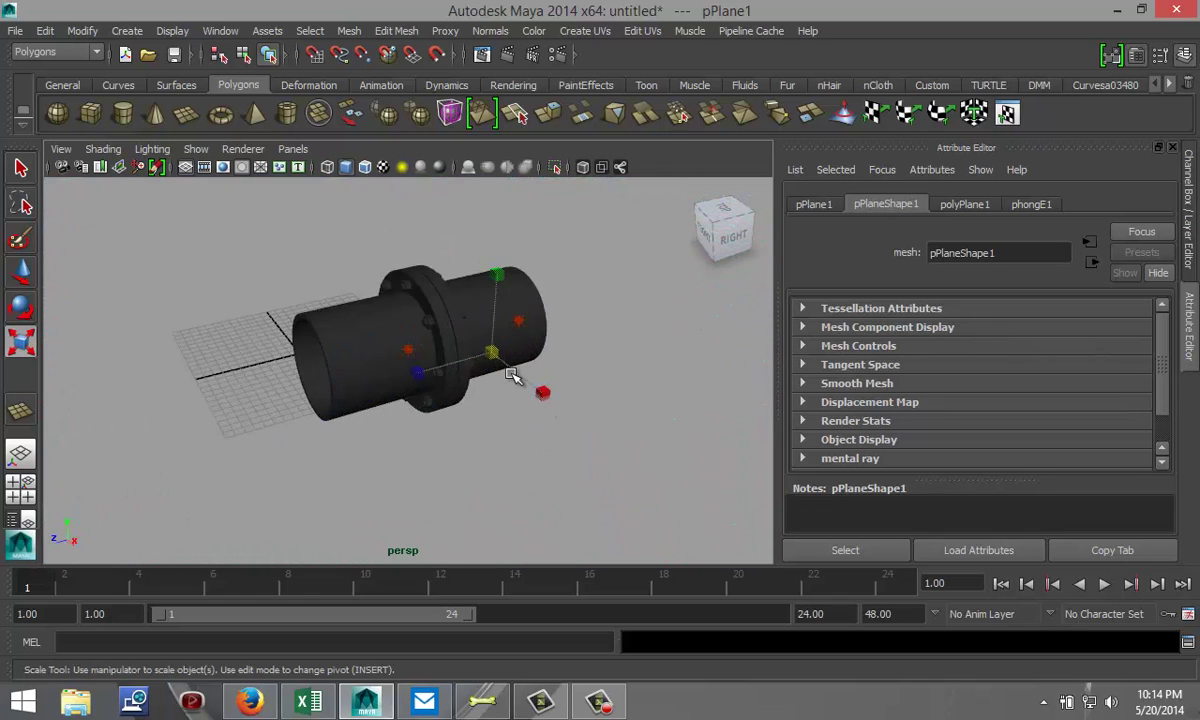
{"action": "scroll", "coordinate": [511, 376], "scroll_direction": "up", "scroll_amount": 2}
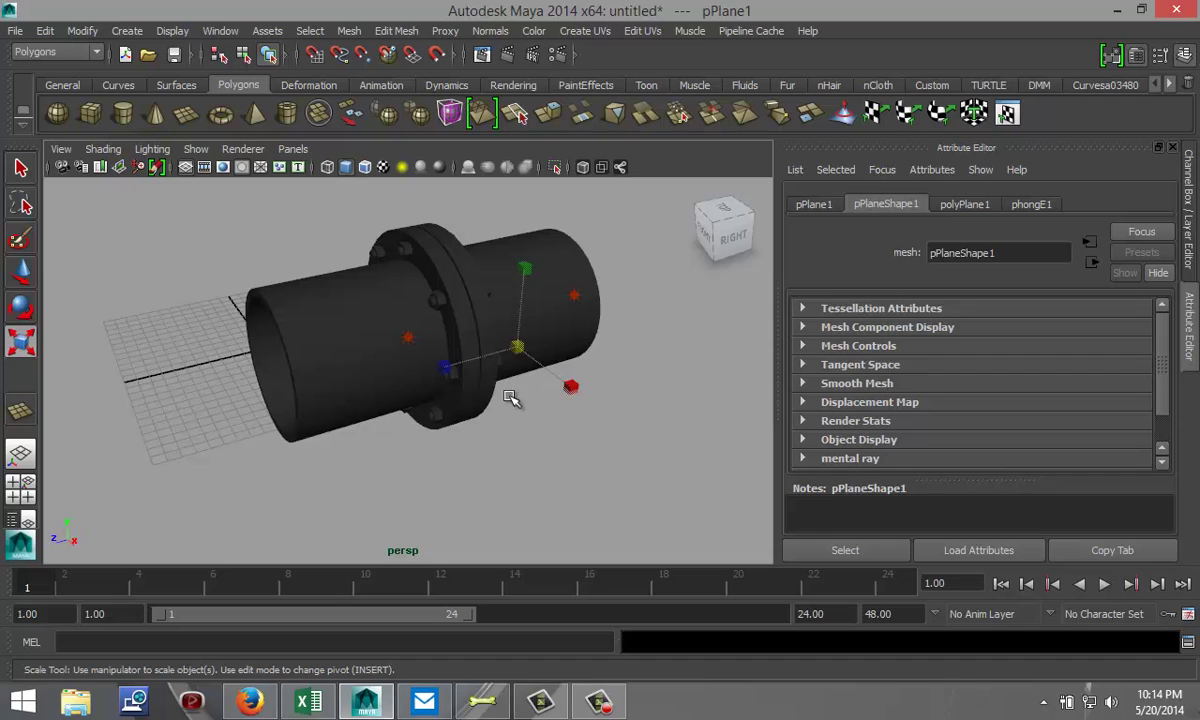
{"action": "scroll", "coordinate": [514, 428], "scroll_direction": "up", "scroll_amount": 3}
{"action": "middle_click_drag", "start_coordinate": [514, 430], "coordinate": [504, 471], "text": "alt"}
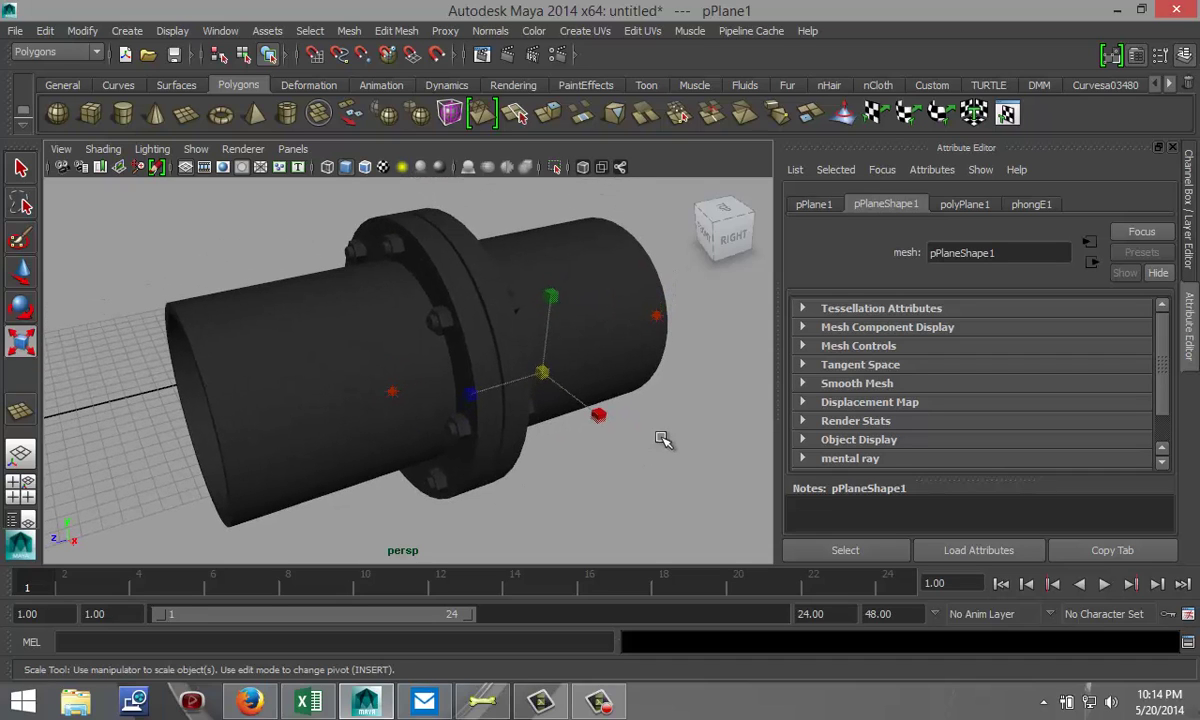
{"action": "left_click", "coordinate": [558, 55]}
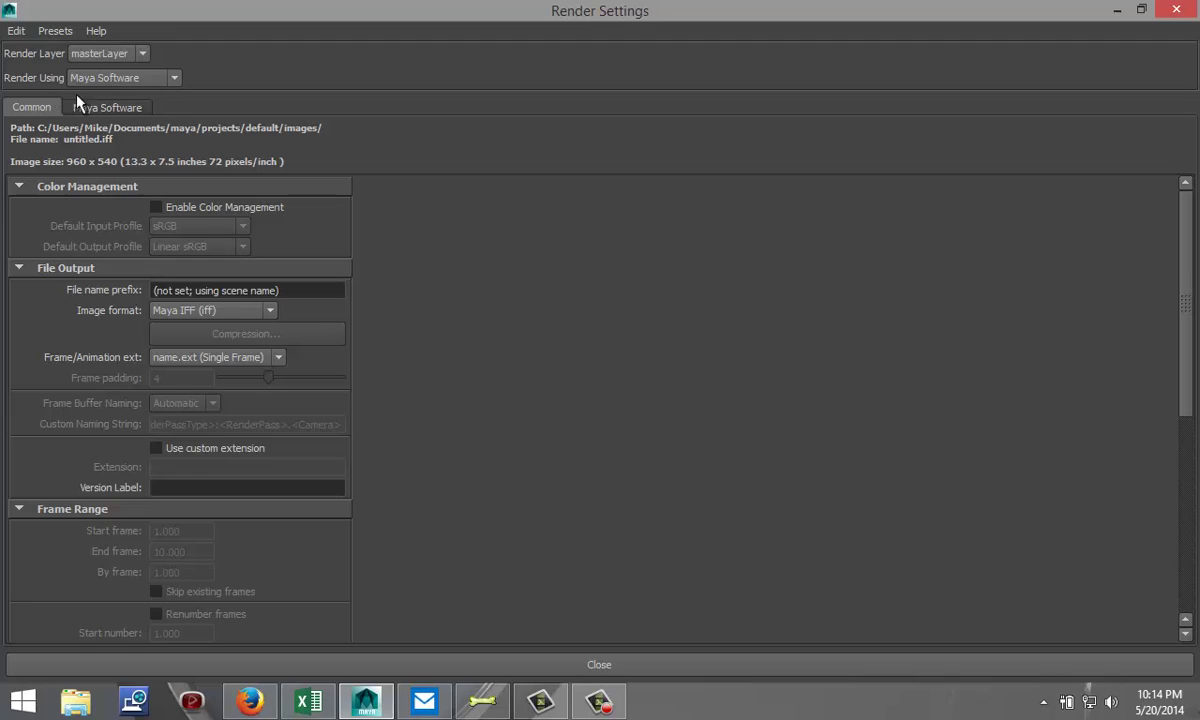
{"action": "left_click", "coordinate": [176, 80]}
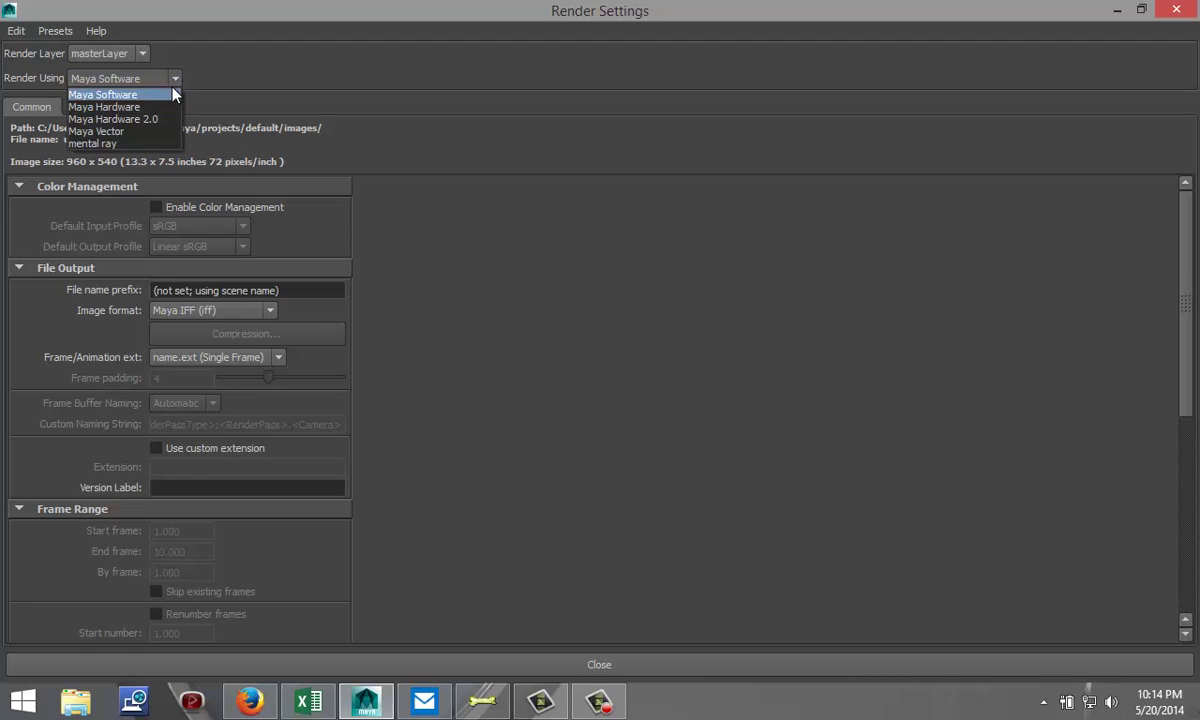
{"action": "left_click", "coordinate": [153, 145]}
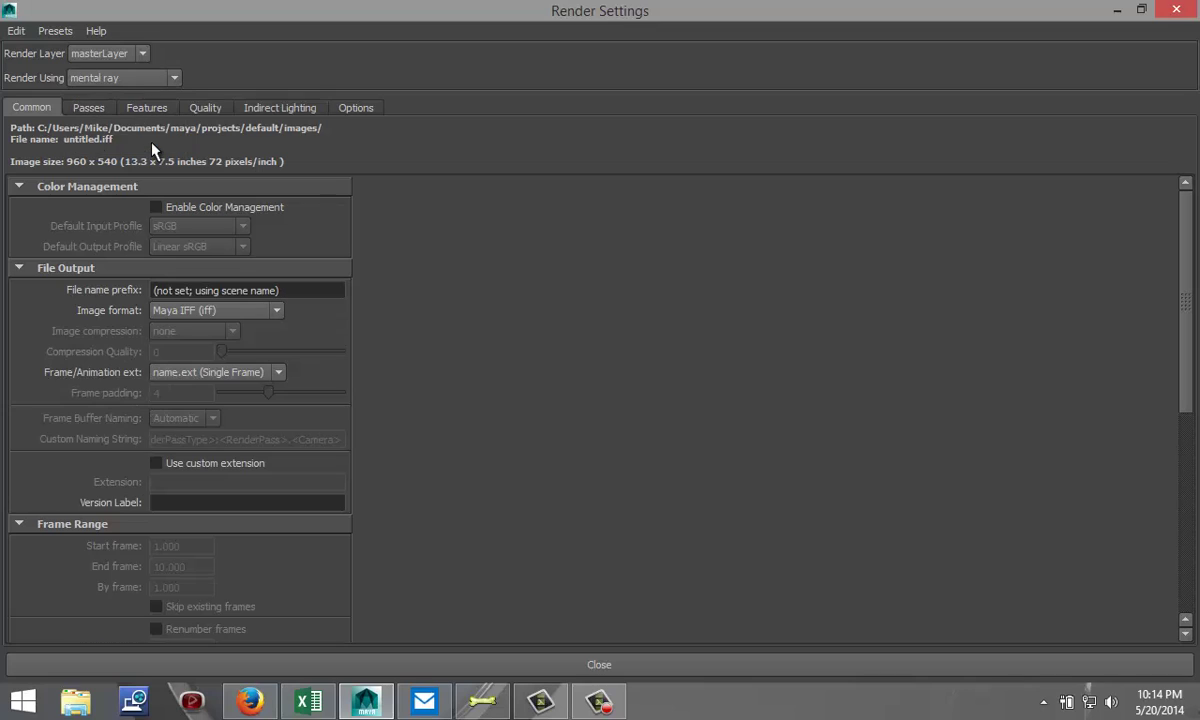
{"action": "left_click", "coordinate": [208, 110]}
{"action": "left_click_drag", "start_coordinate": [300, 178], "coordinate": [680, 192]}
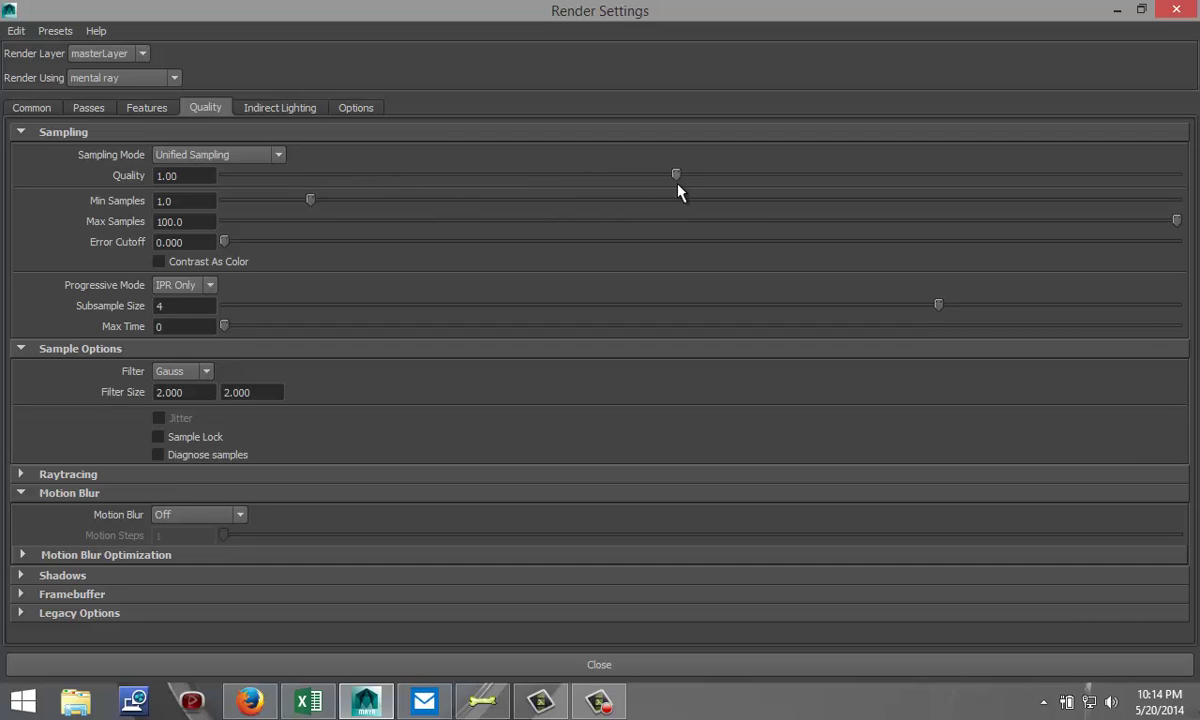
Set the render image size to the HD 1080 preset and render the current frame.
{"action": "left_click", "coordinate": [42, 112]}
{"action": "scroll", "coordinate": [324, 356], "scroll_direction": "down", "scroll_amount": 5}
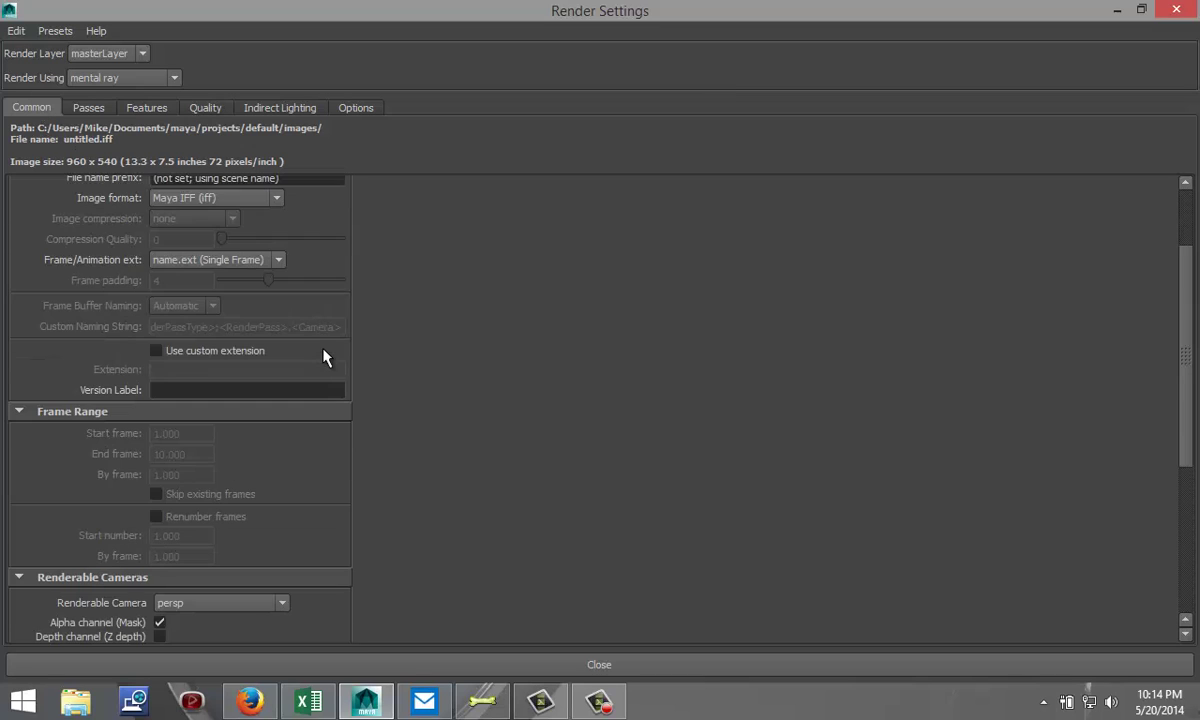
{"action": "scroll", "coordinate": [324, 356], "scroll_direction": "down", "scroll_amount": 4}
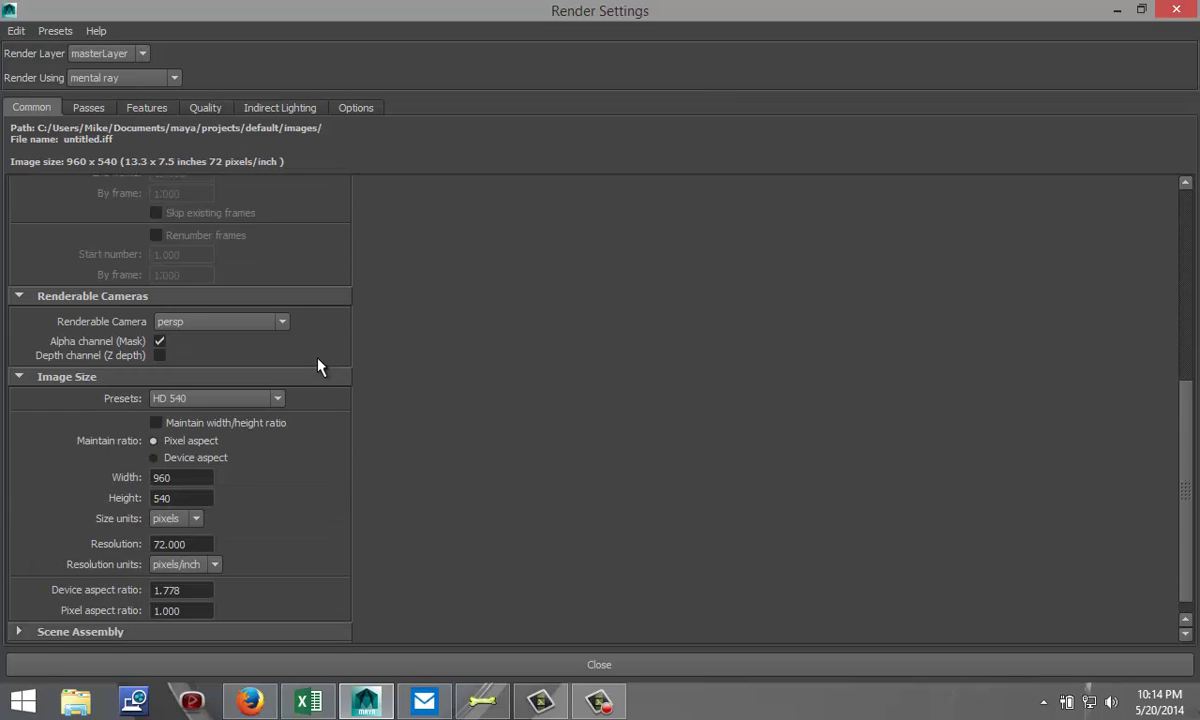
{"action": "left_click", "coordinate": [276, 400]}
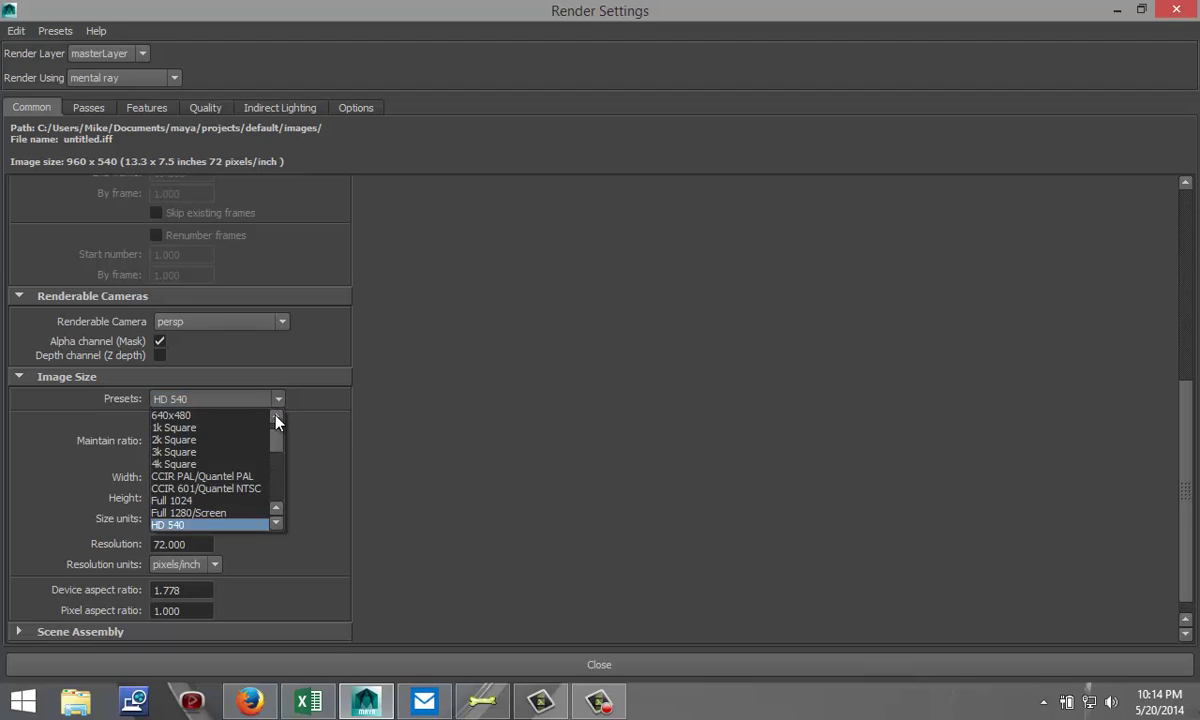
{"action": "left_click", "coordinate": [270, 525]}
{"action": "left_click", "coordinate": [270, 525]}
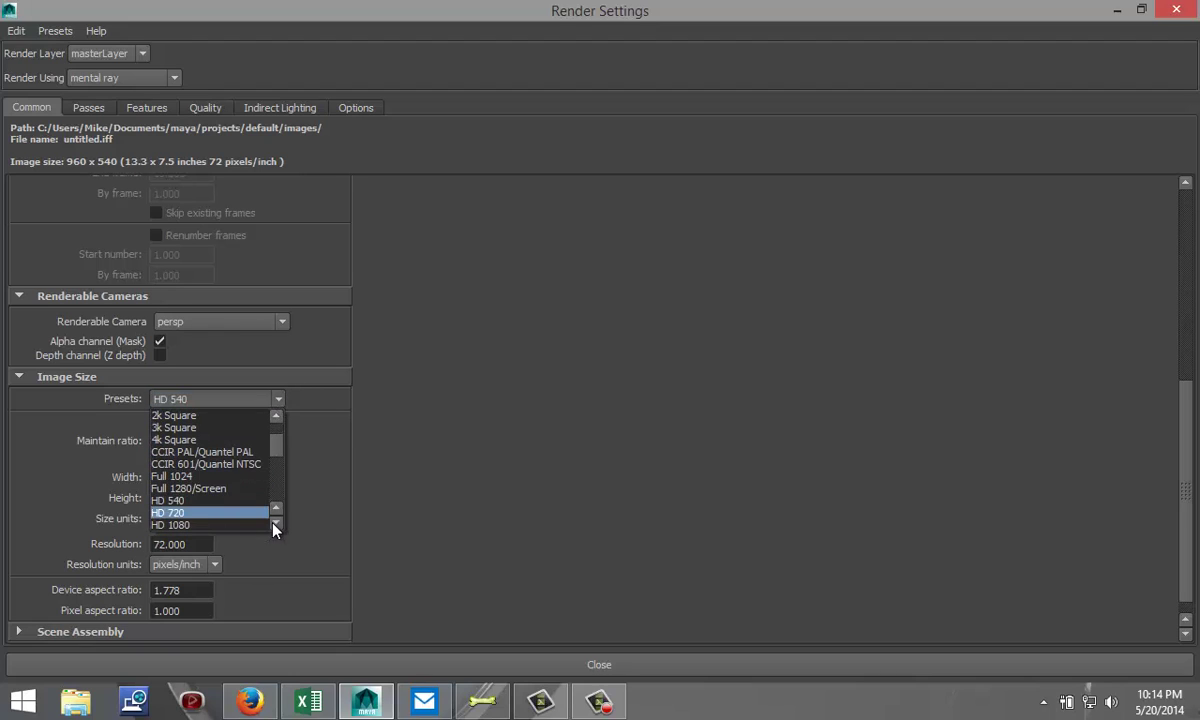
{"action": "left_click", "coordinate": [238, 526]}
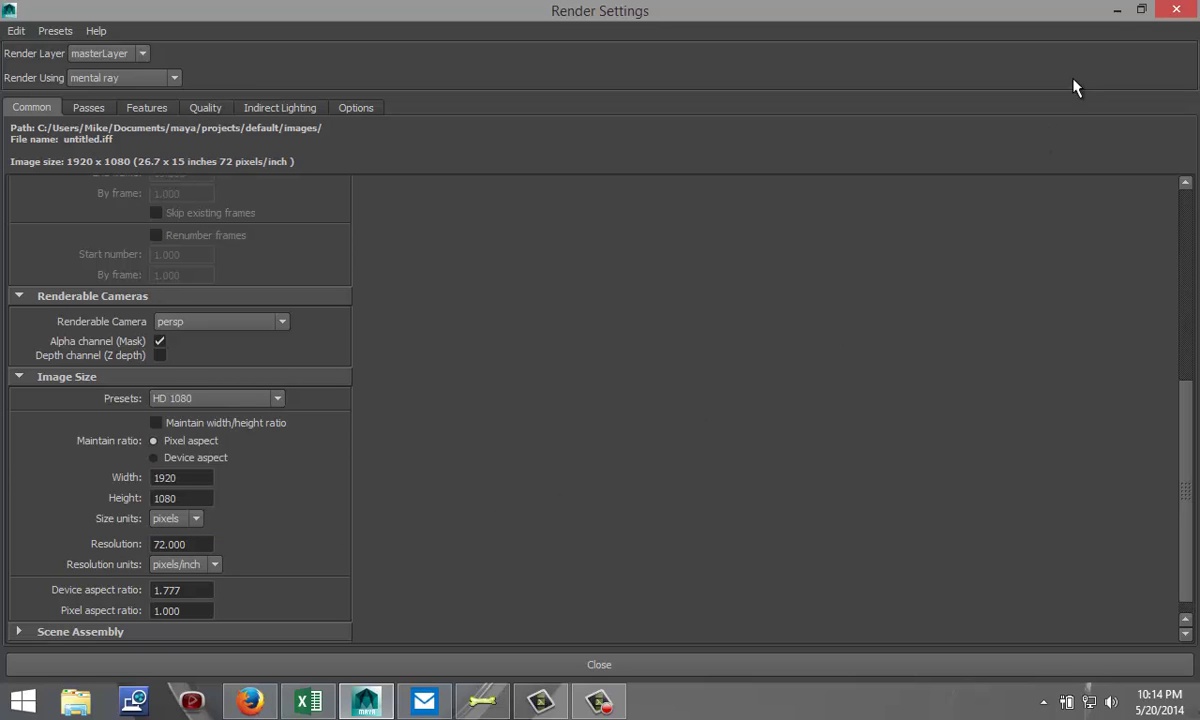
{"action": "left_click", "coordinate": [1117, 10]}
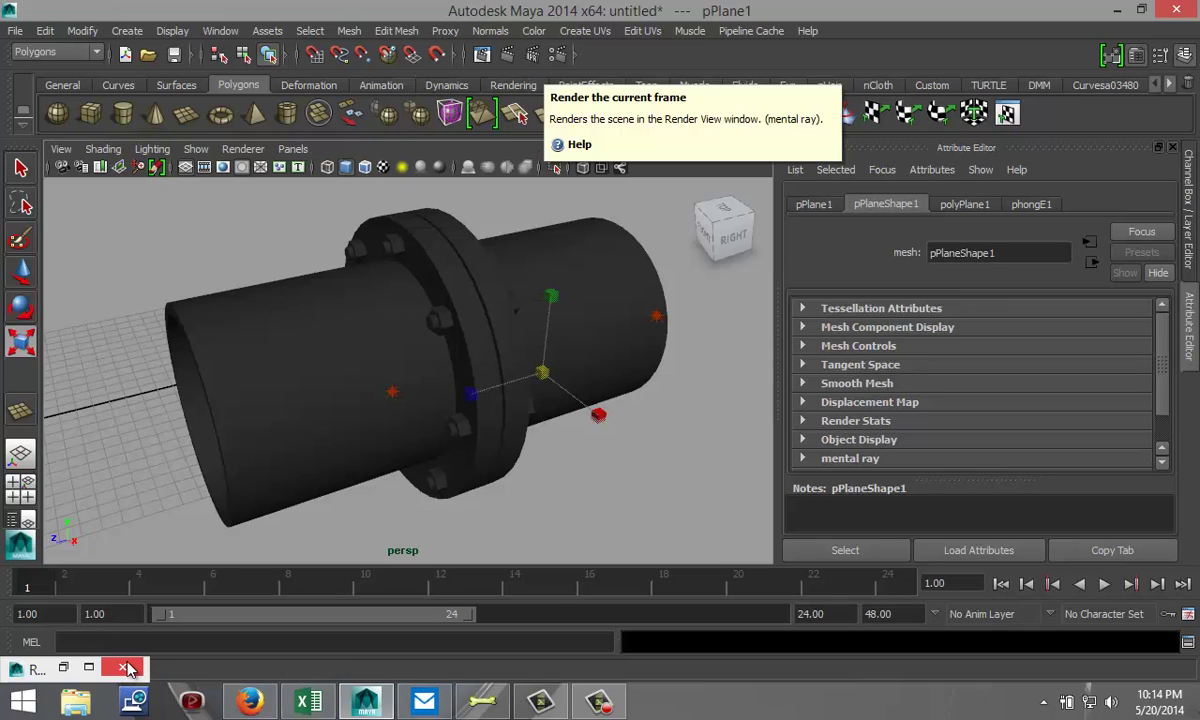
{"action": "left_click", "coordinate": [508, 56]}
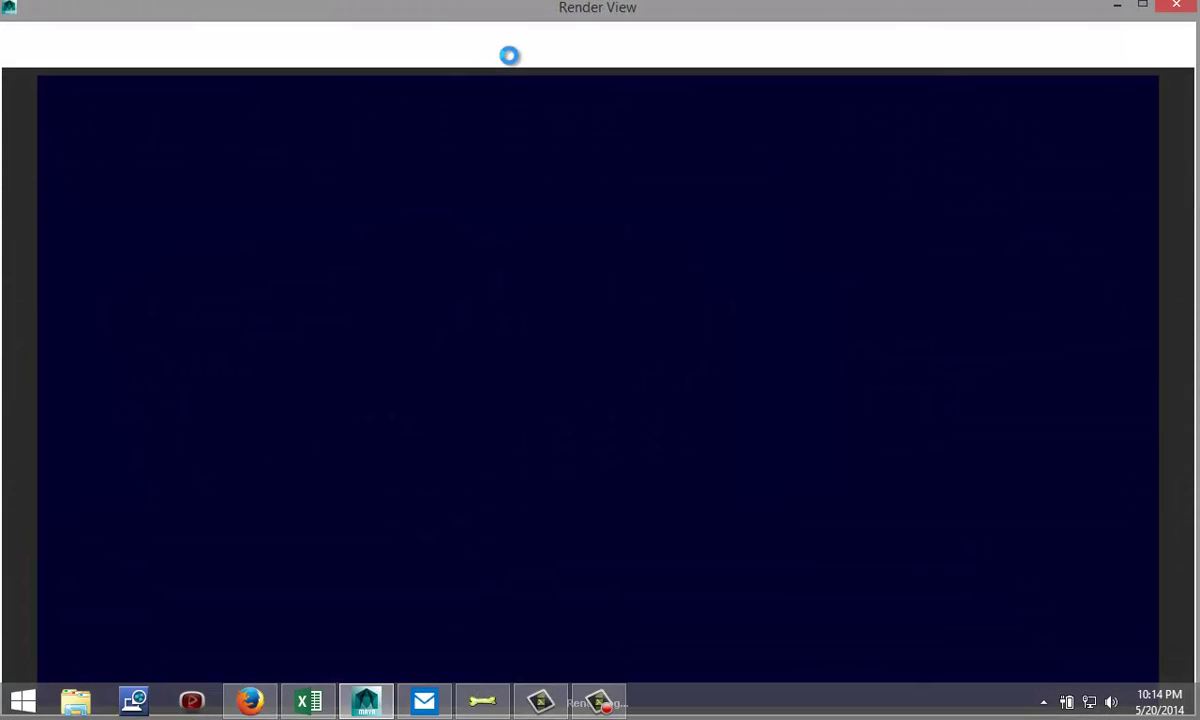